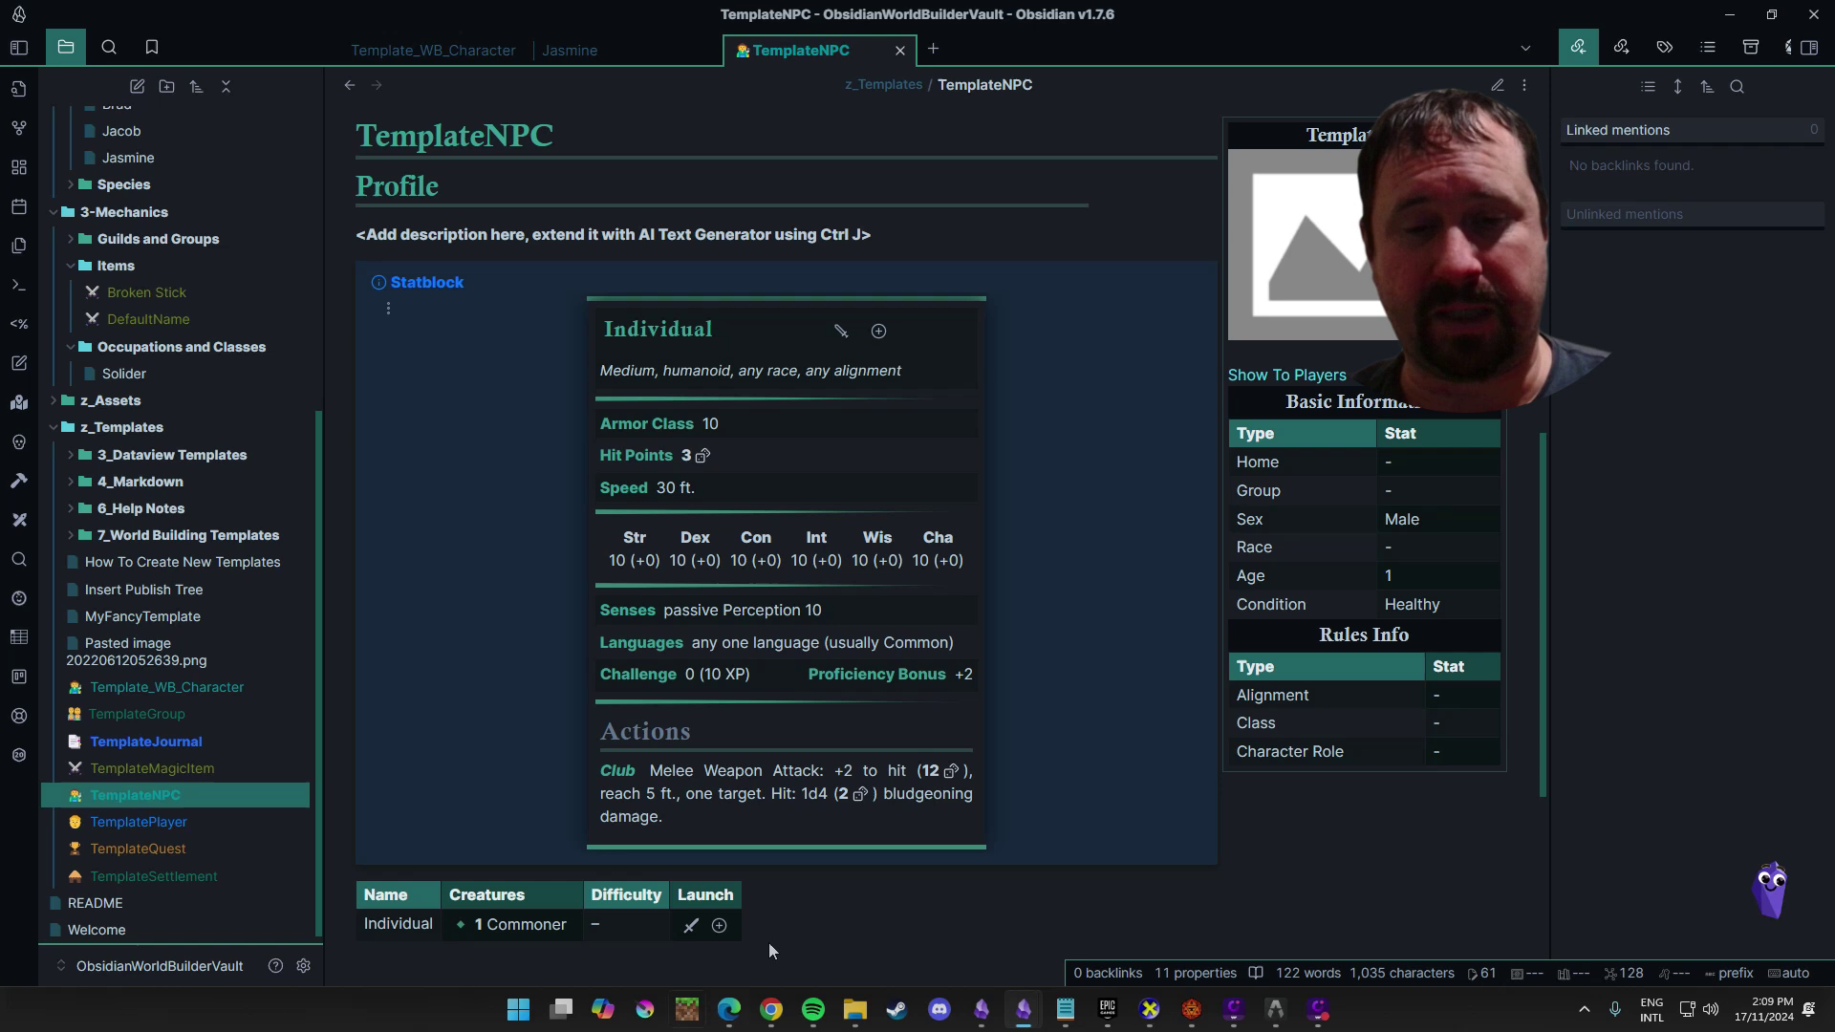
Open Template_WB_Character and check its Gender (Male) and Date of Birth fields without changing them
left_click(174, 685)
scroll(1562, 388, "down", 3)
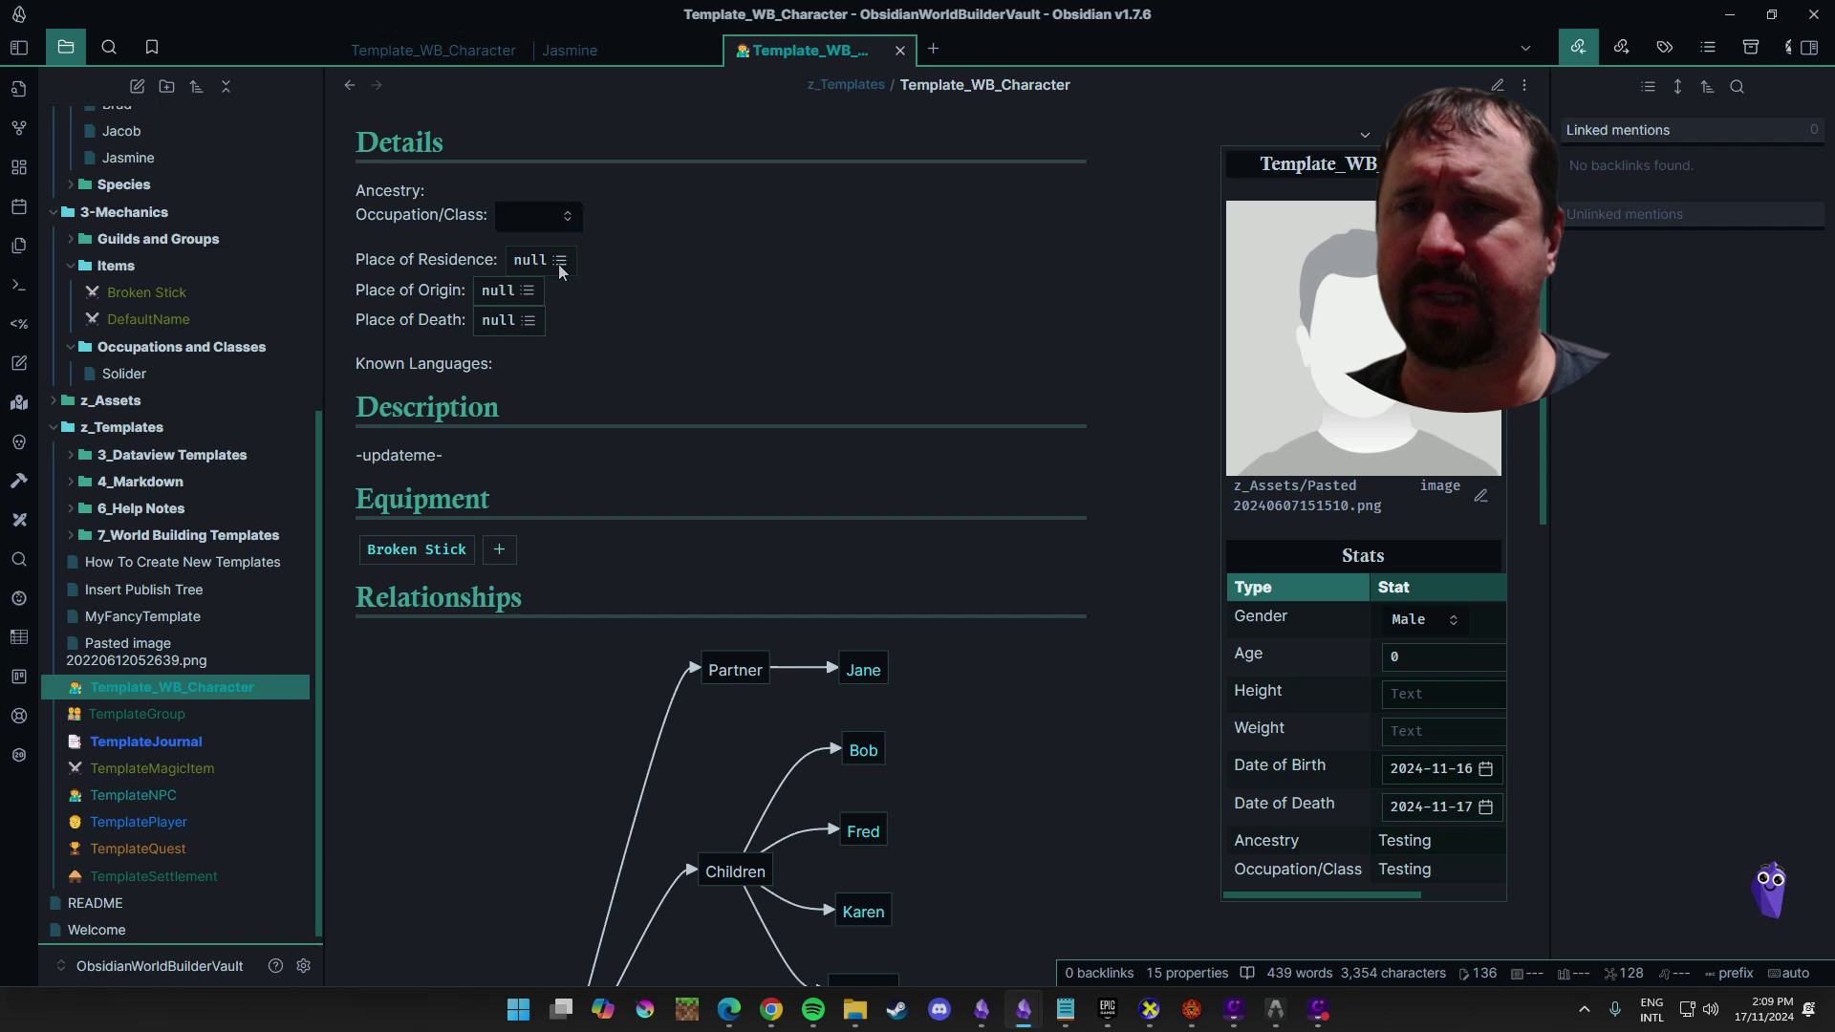
left_click(1454, 621)
left_click(1424, 644)
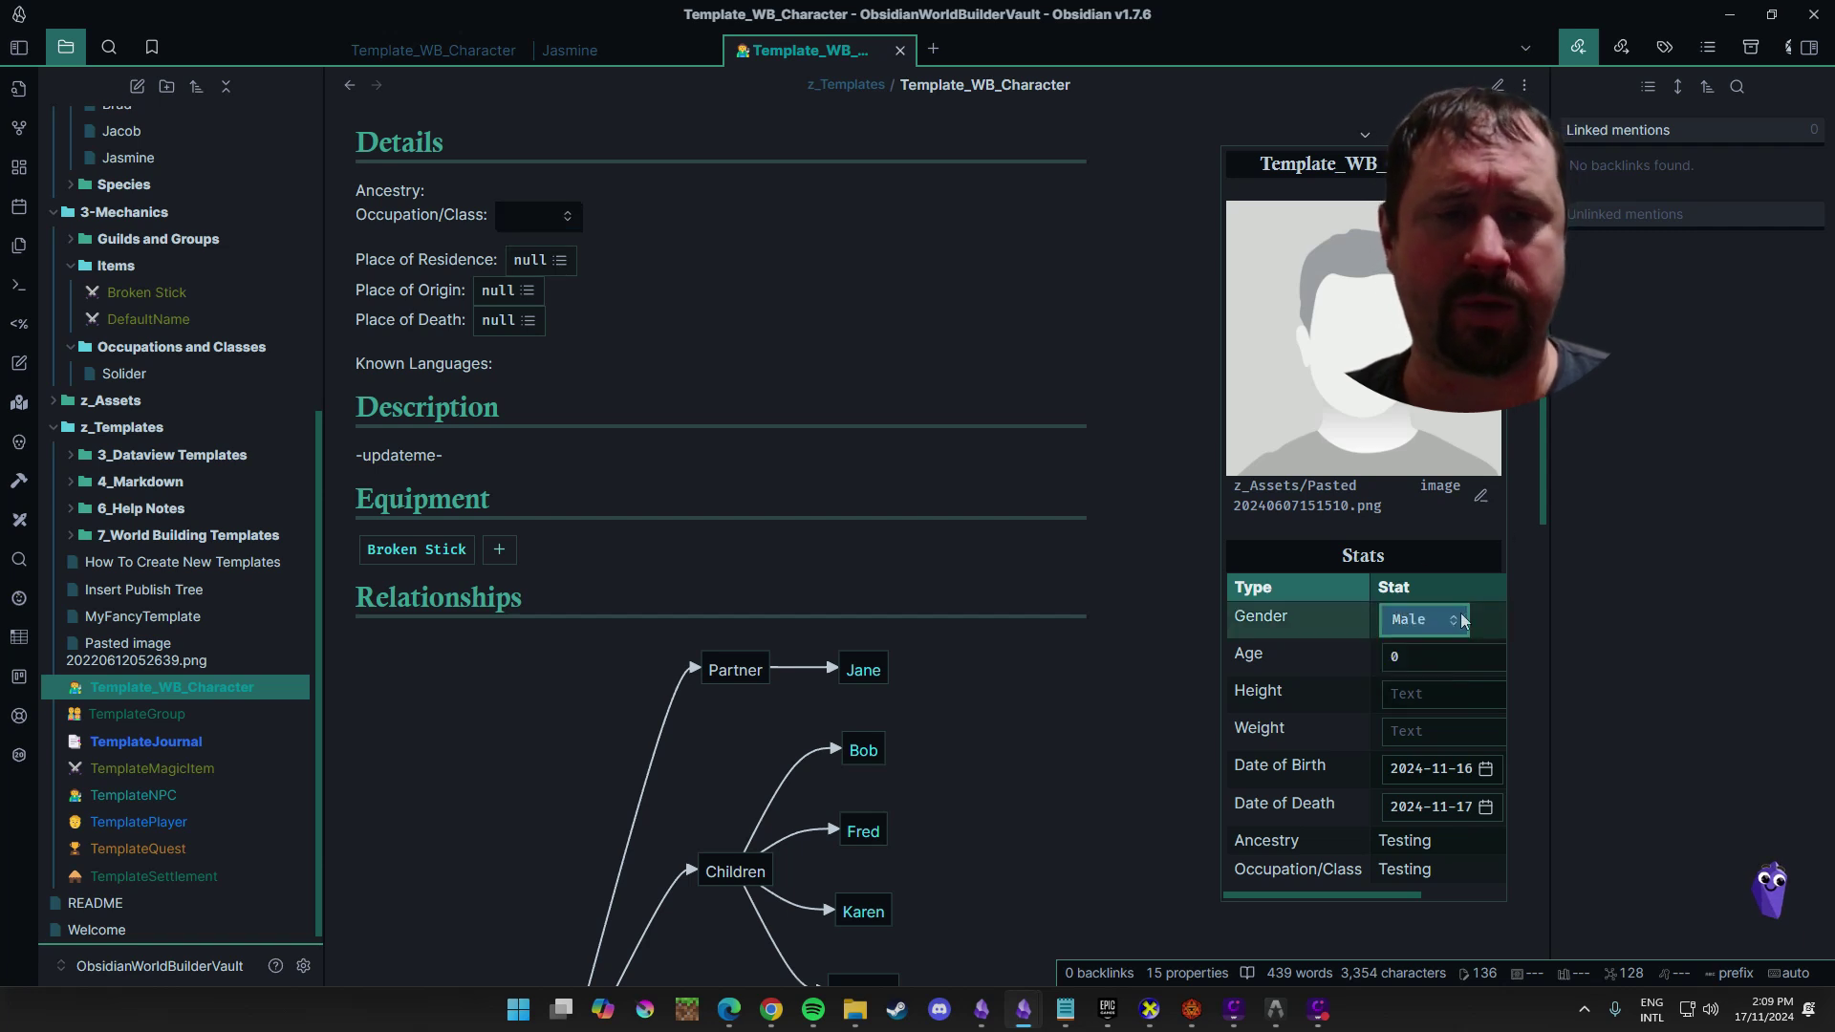
left_click(1485, 769)
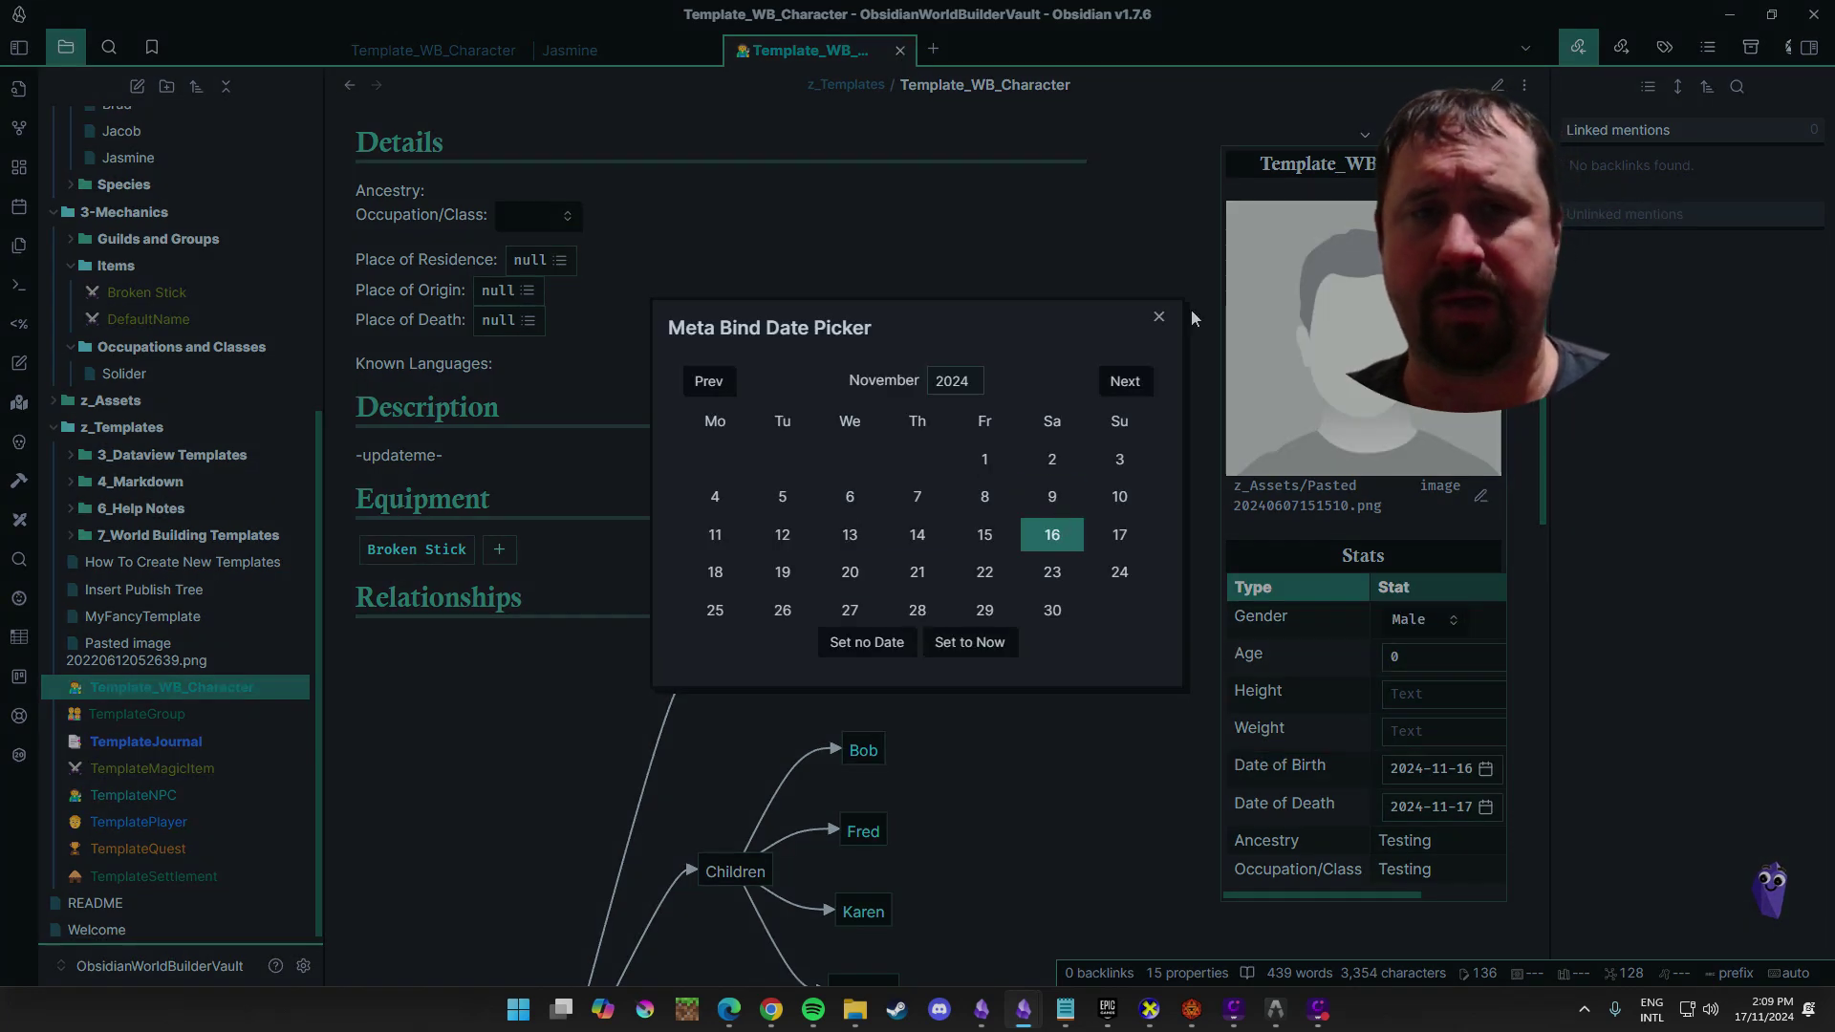
left_click(1159, 318)
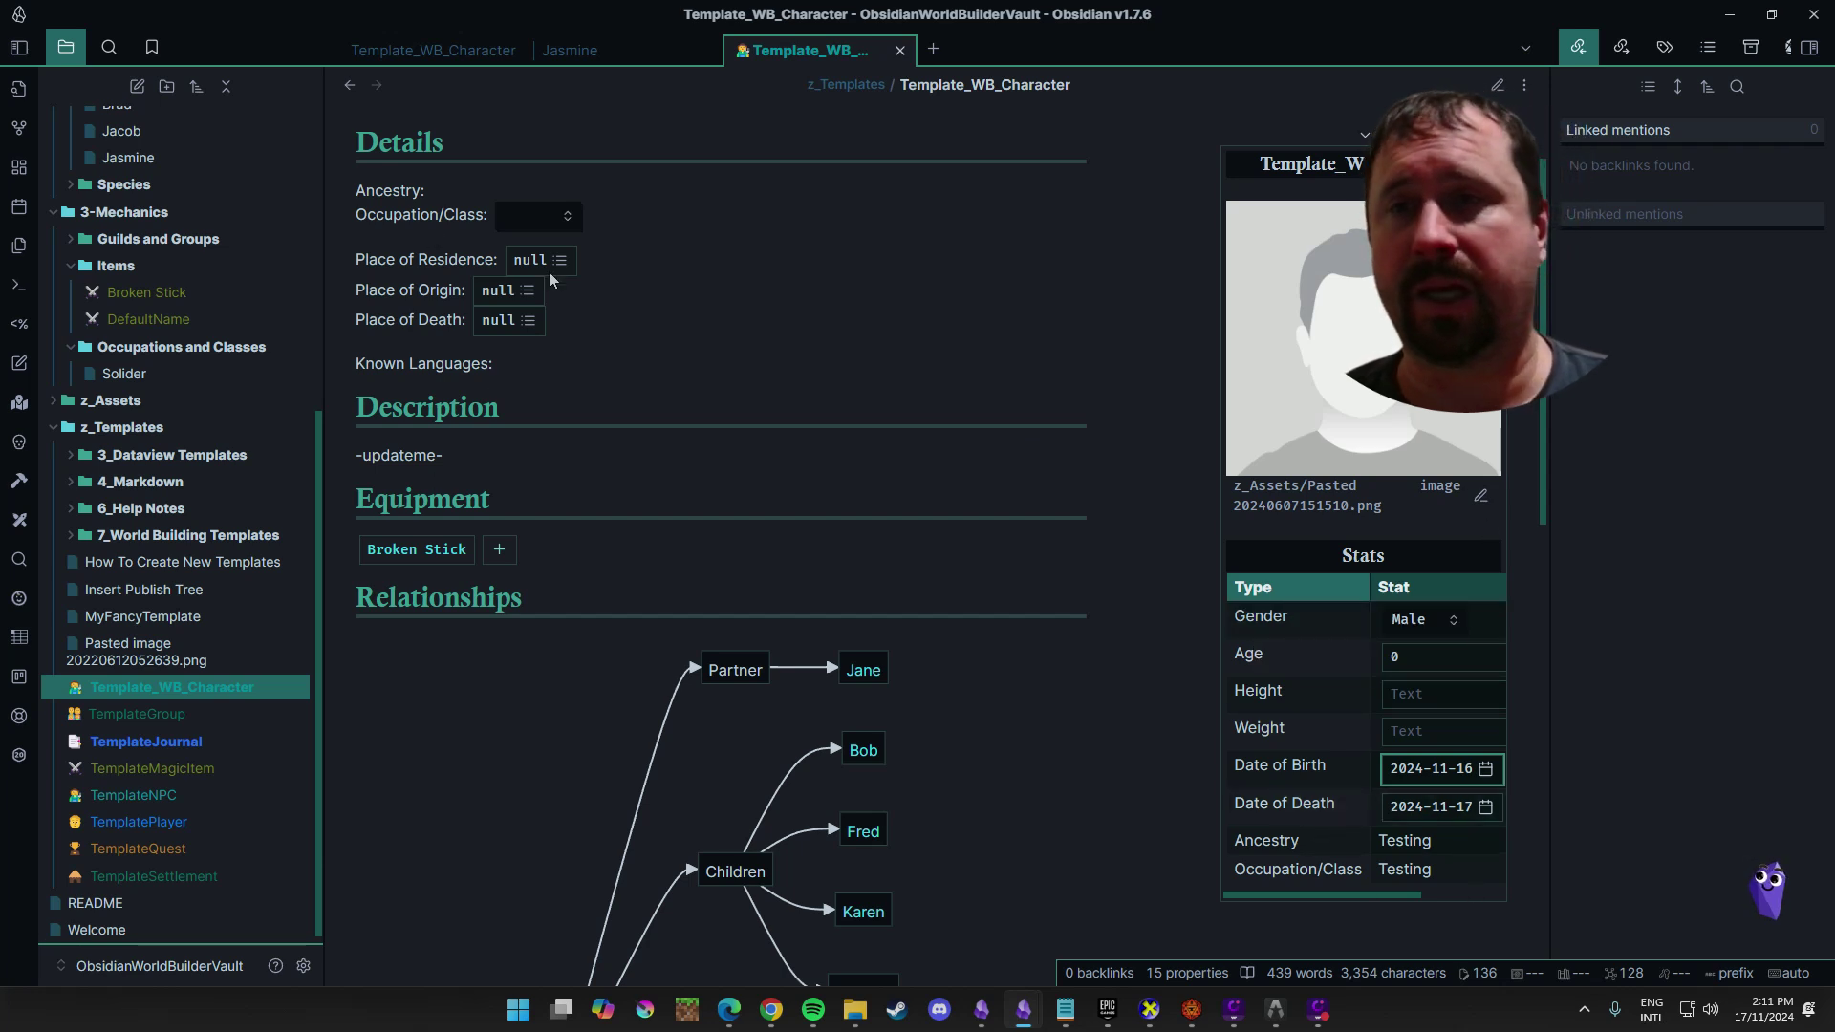
scroll(1105, 531, "up", 2)
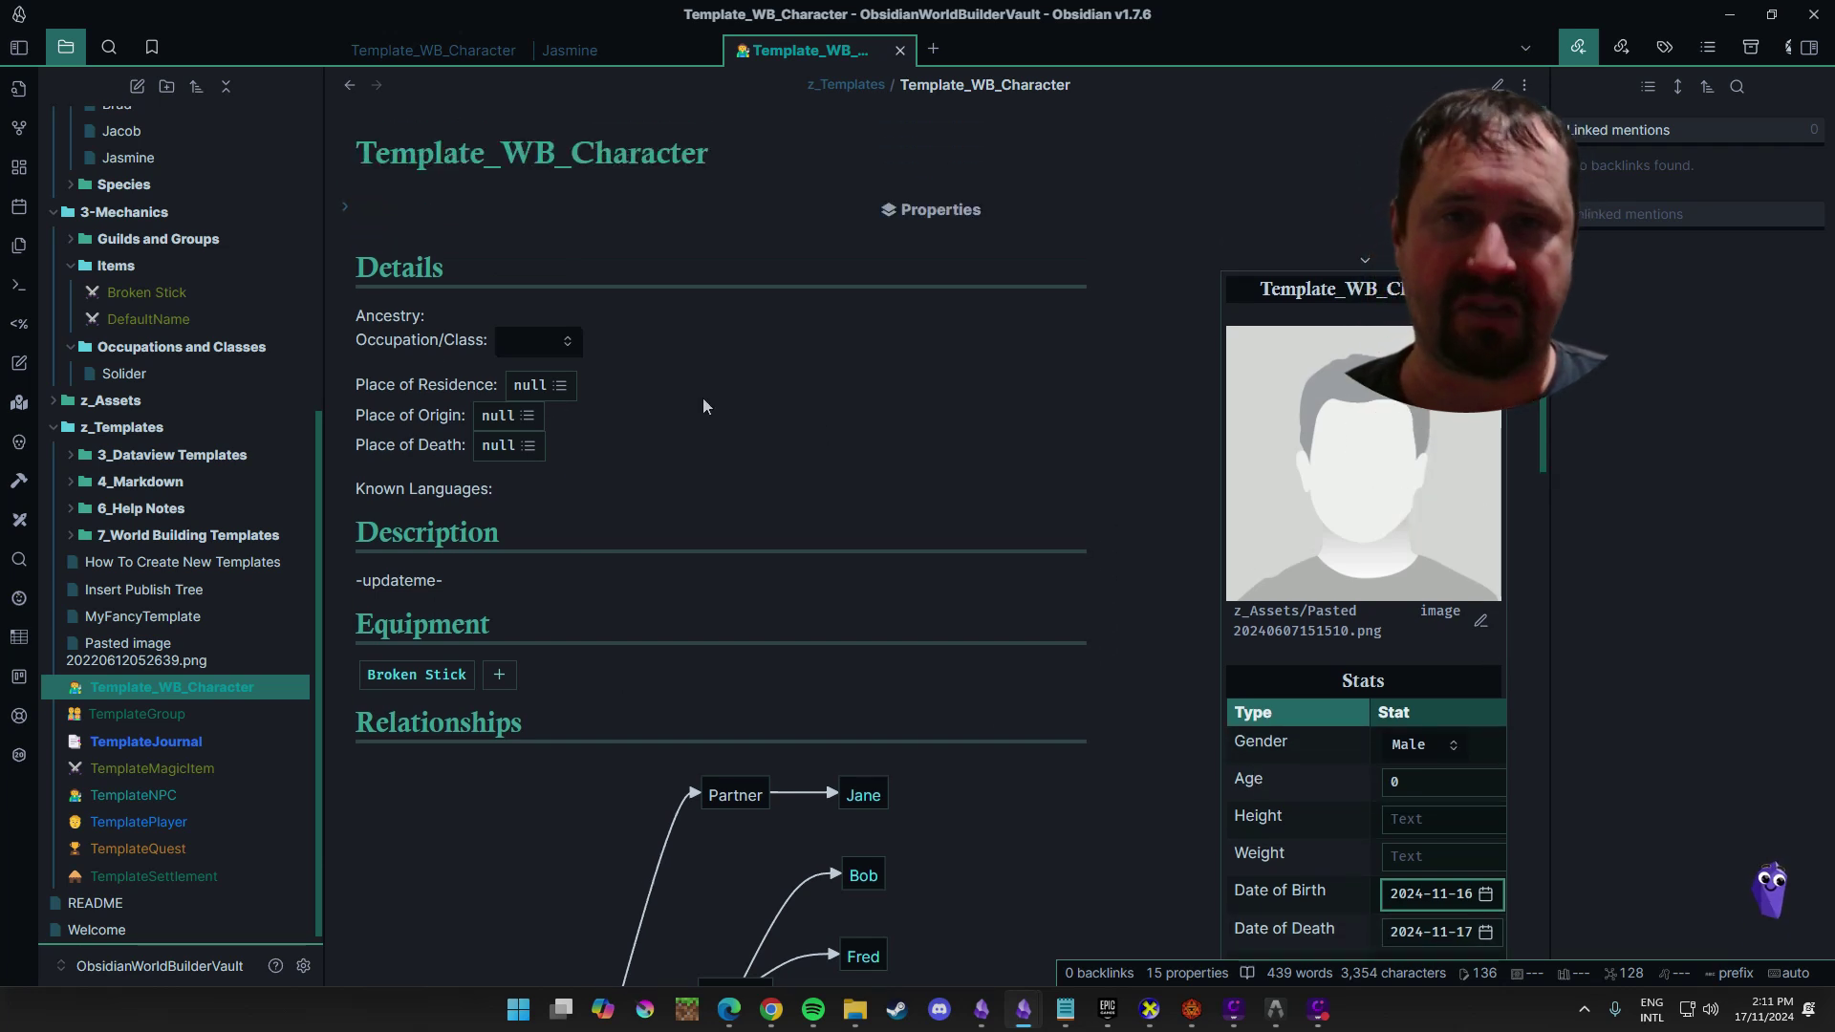
scroll(811, 426, "down", 2)
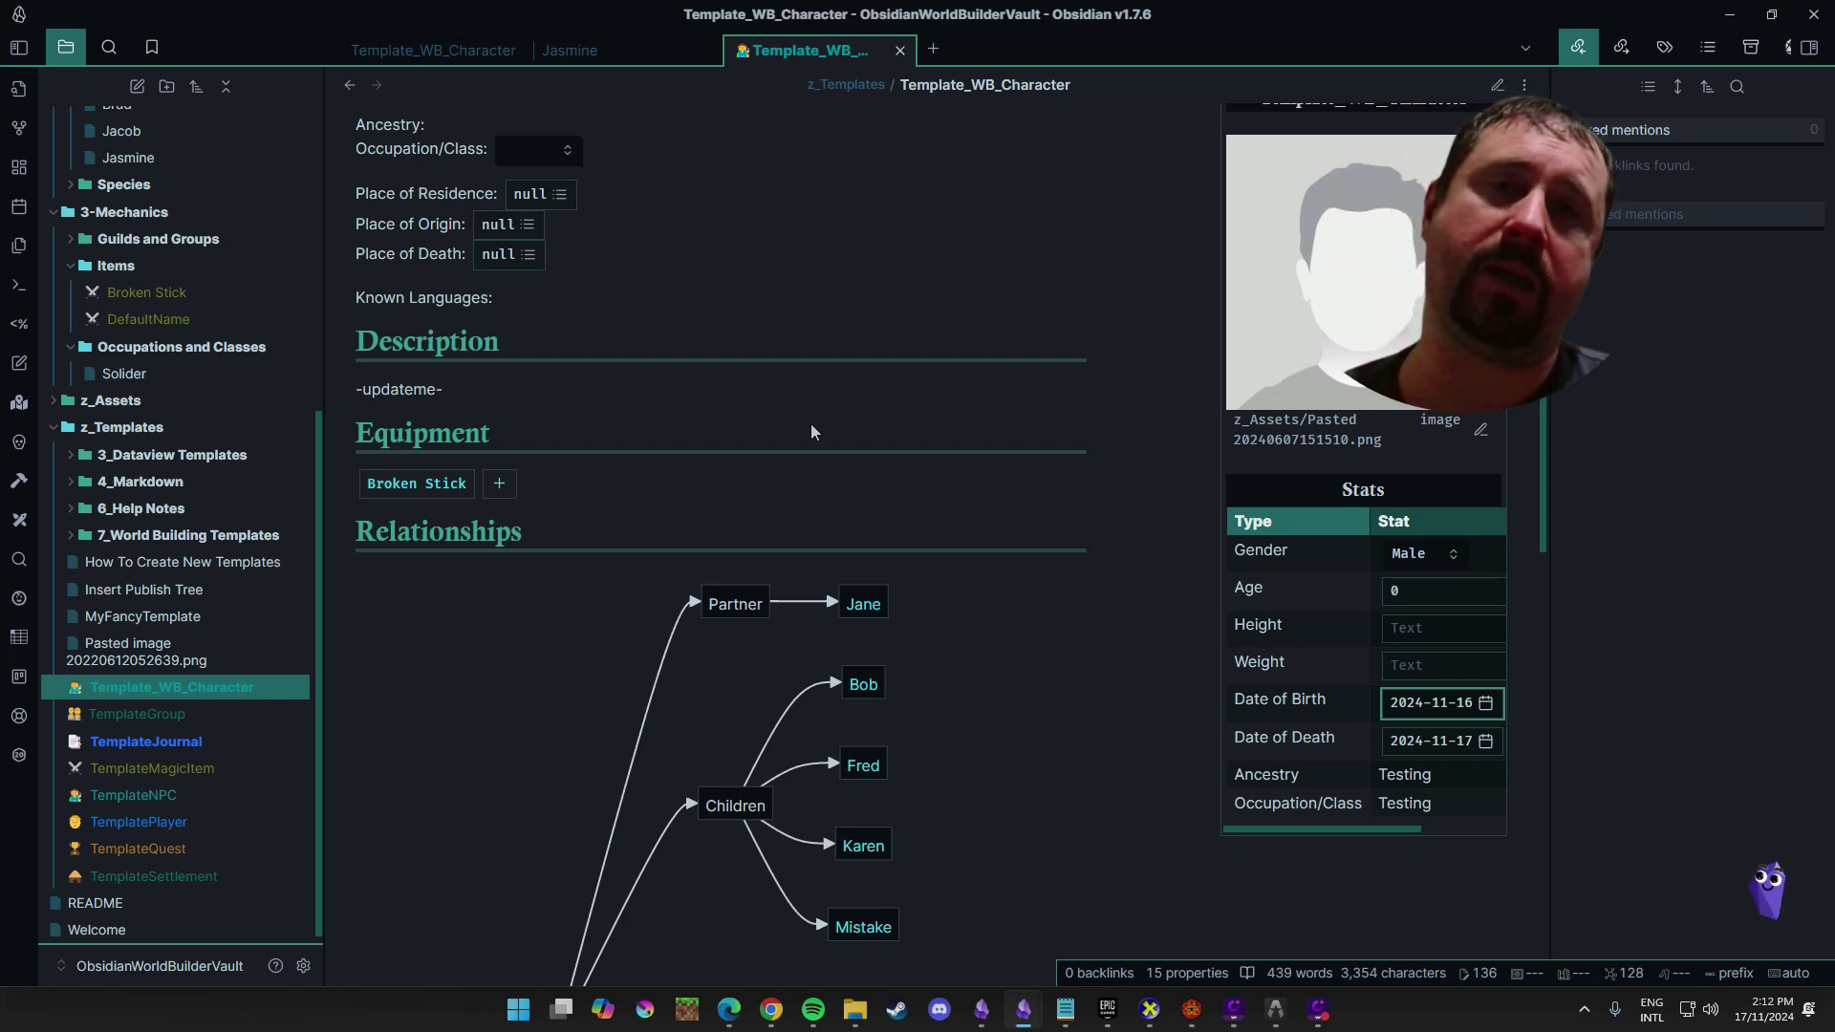
scroll(1063, 462, "down", 5)
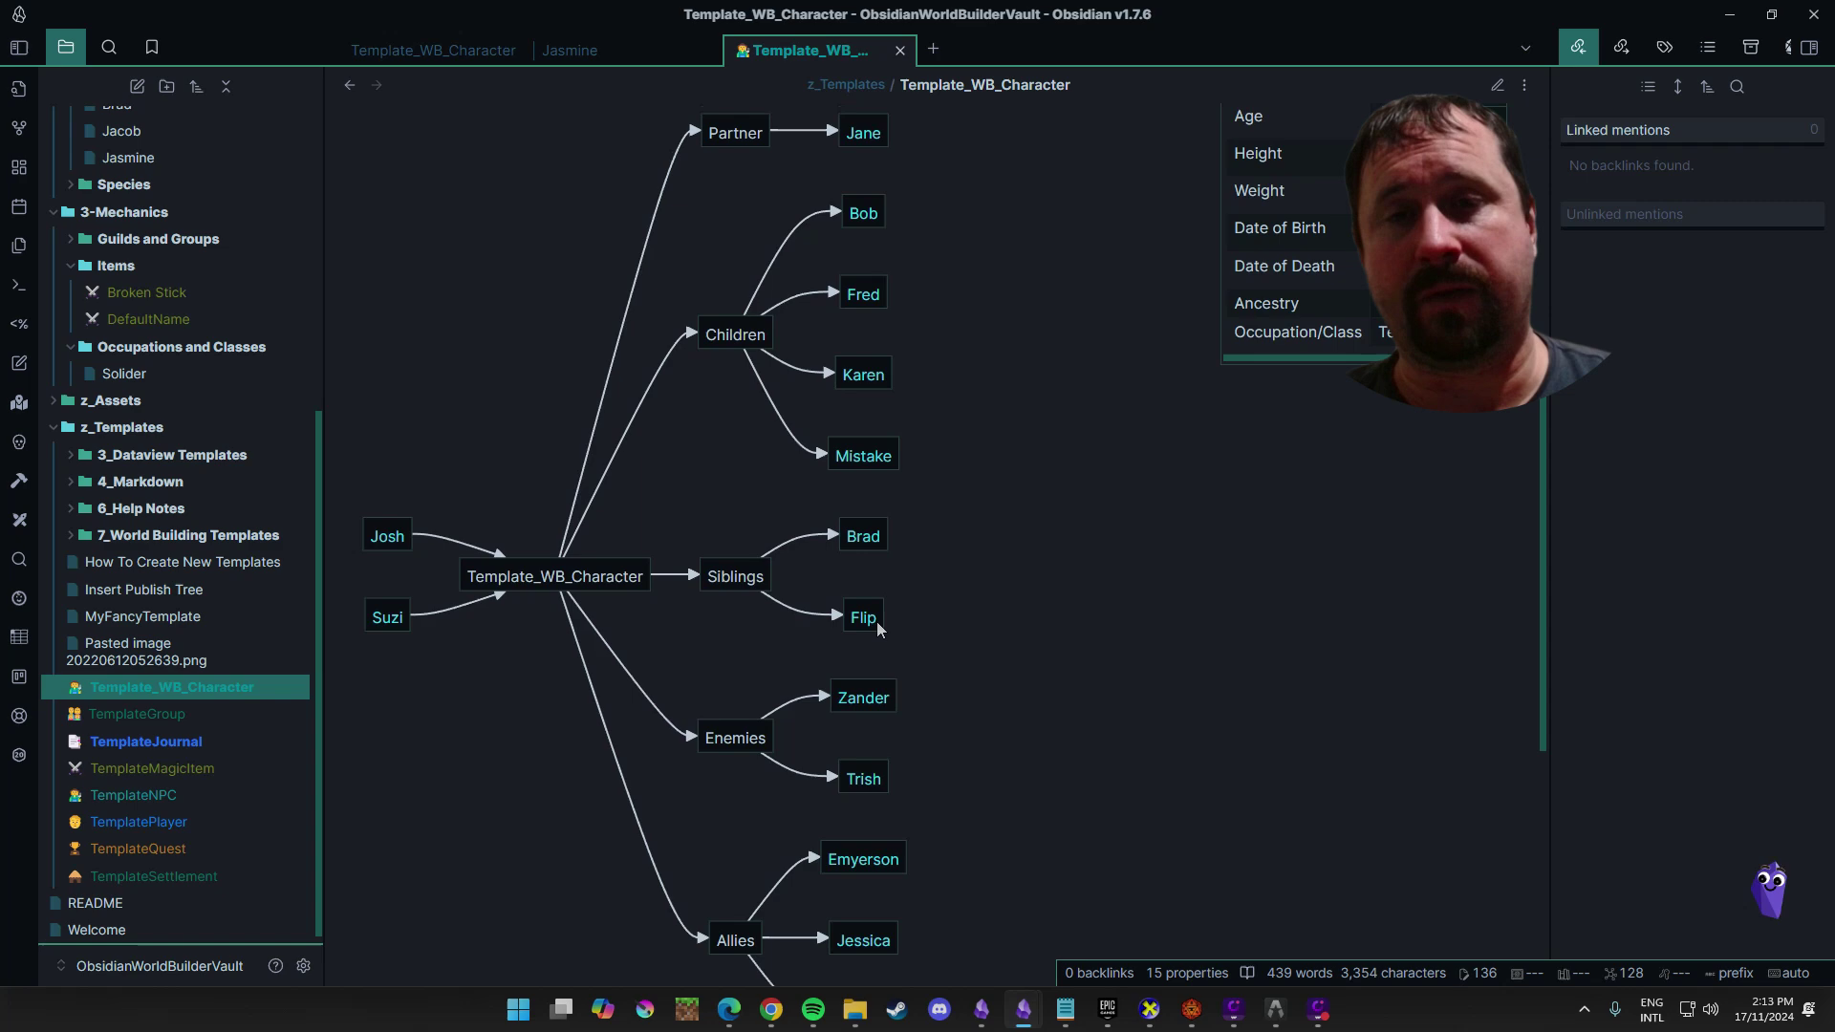
Expand the Template_WB_Character properties and select the parents list holding Josh and Suzi for editing
scroll(1135, 555, "up", 7)
left_click(924, 209)
scroll(576, 496, "down", 2)
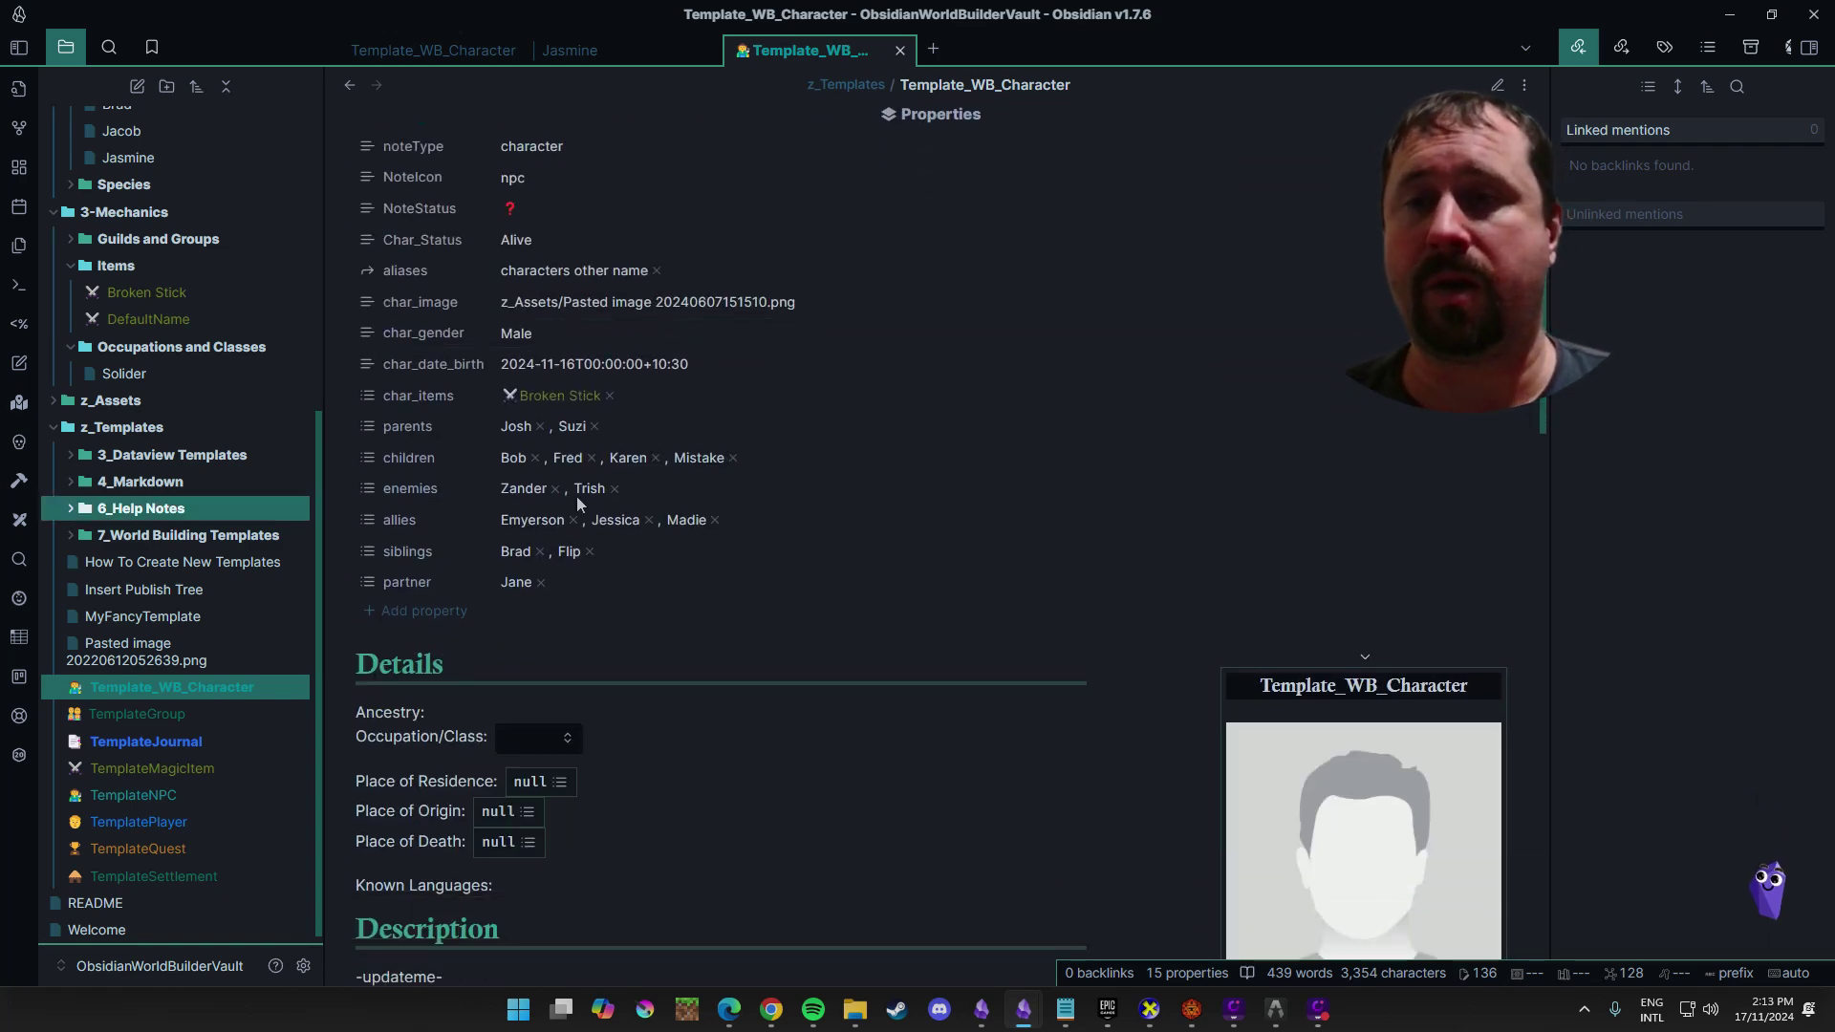
left_click(369, 427)
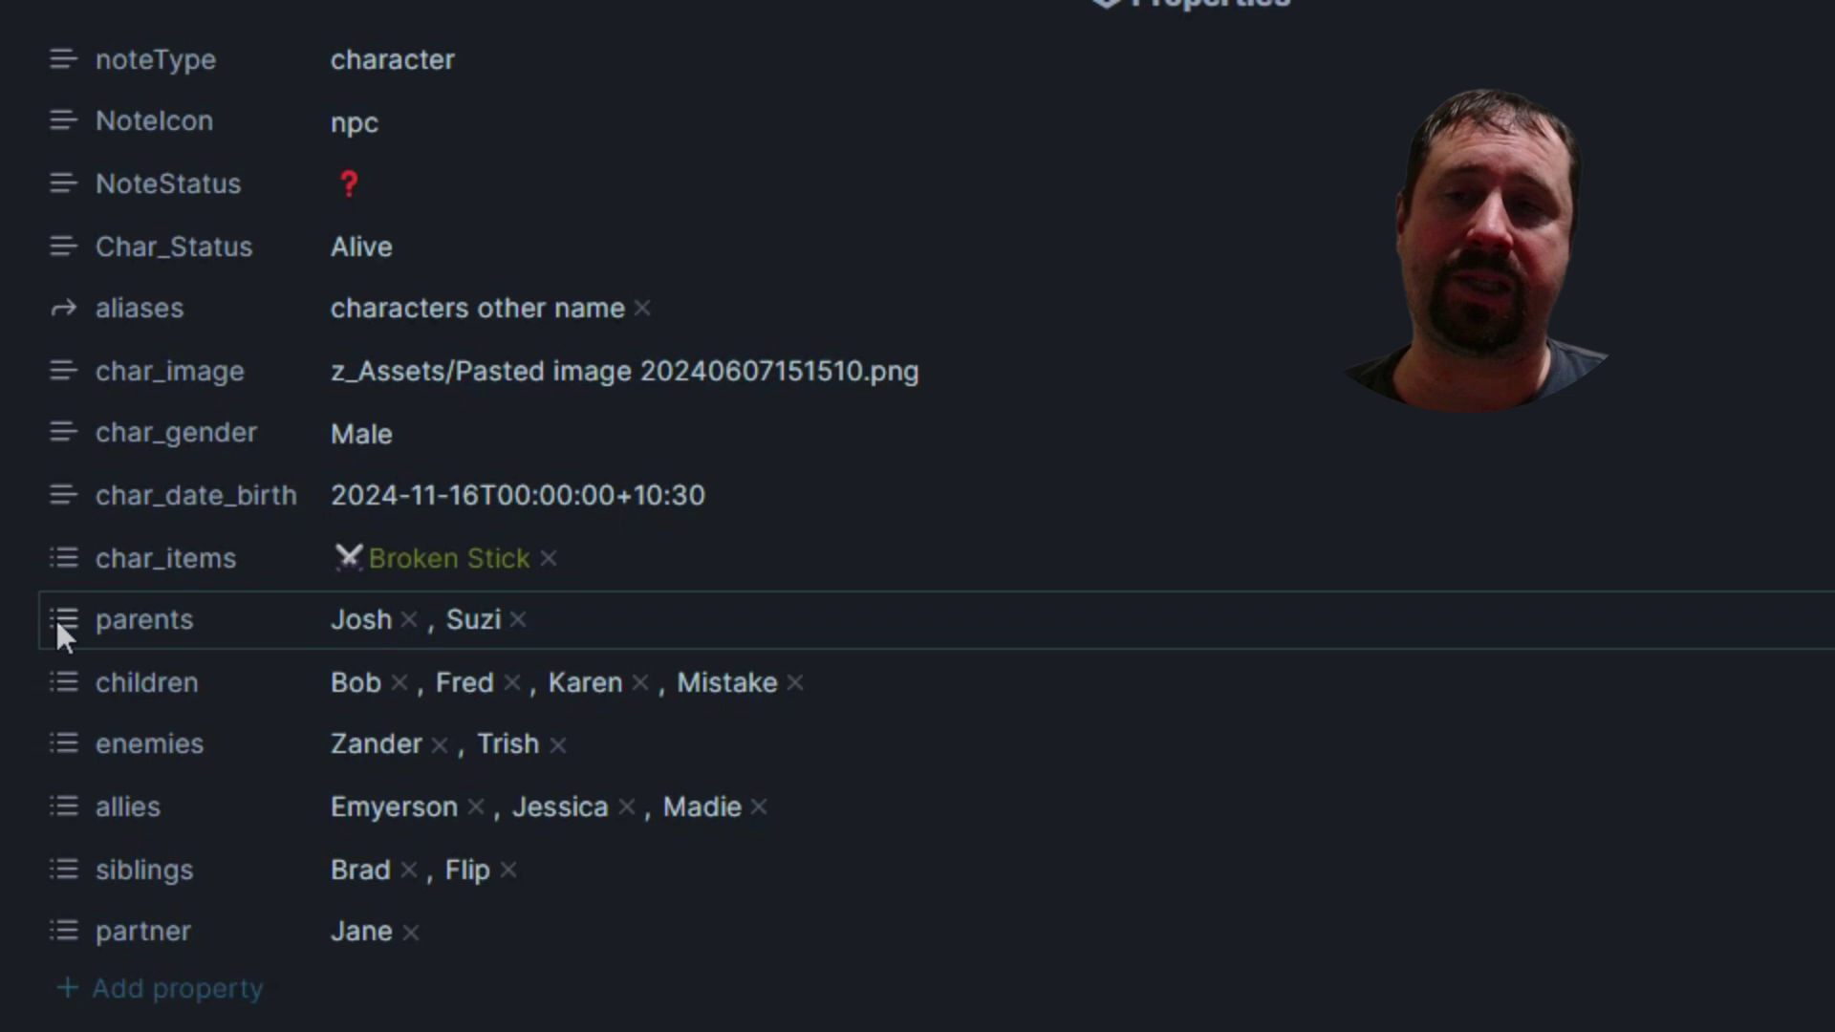
left_click(334, 623)
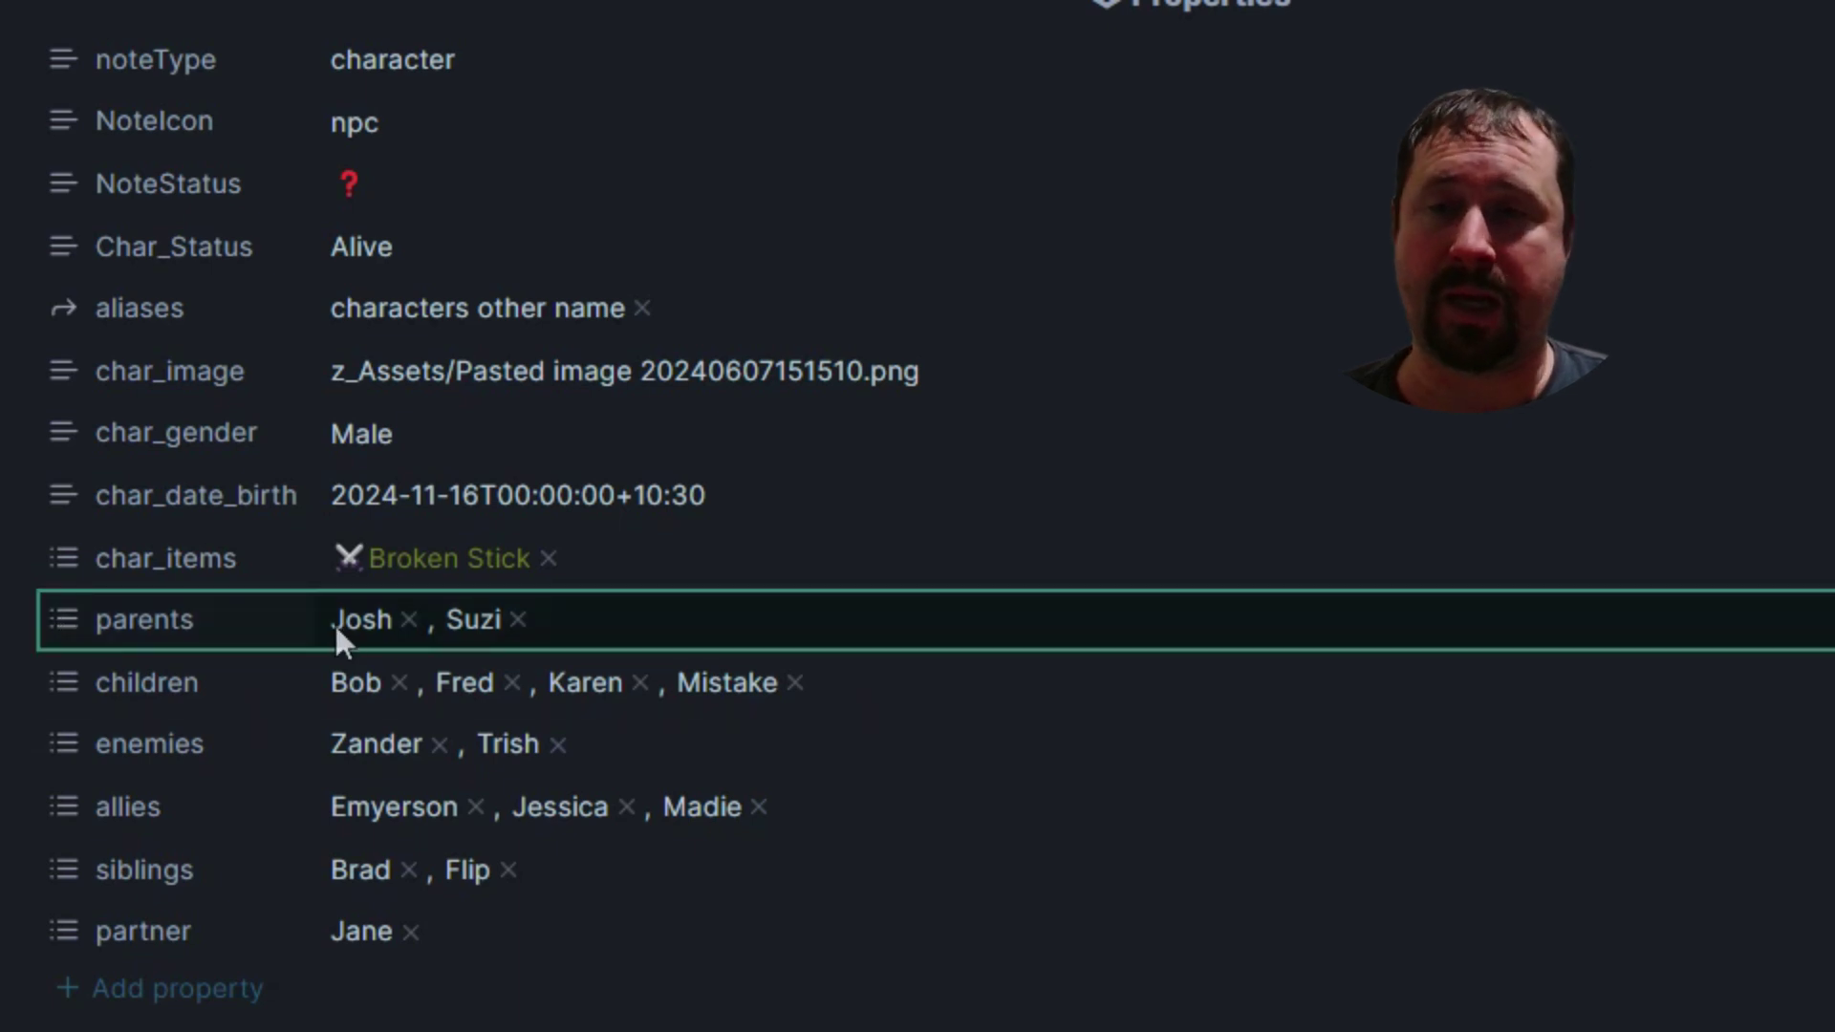
scroll(1078, 659, "down", 5)
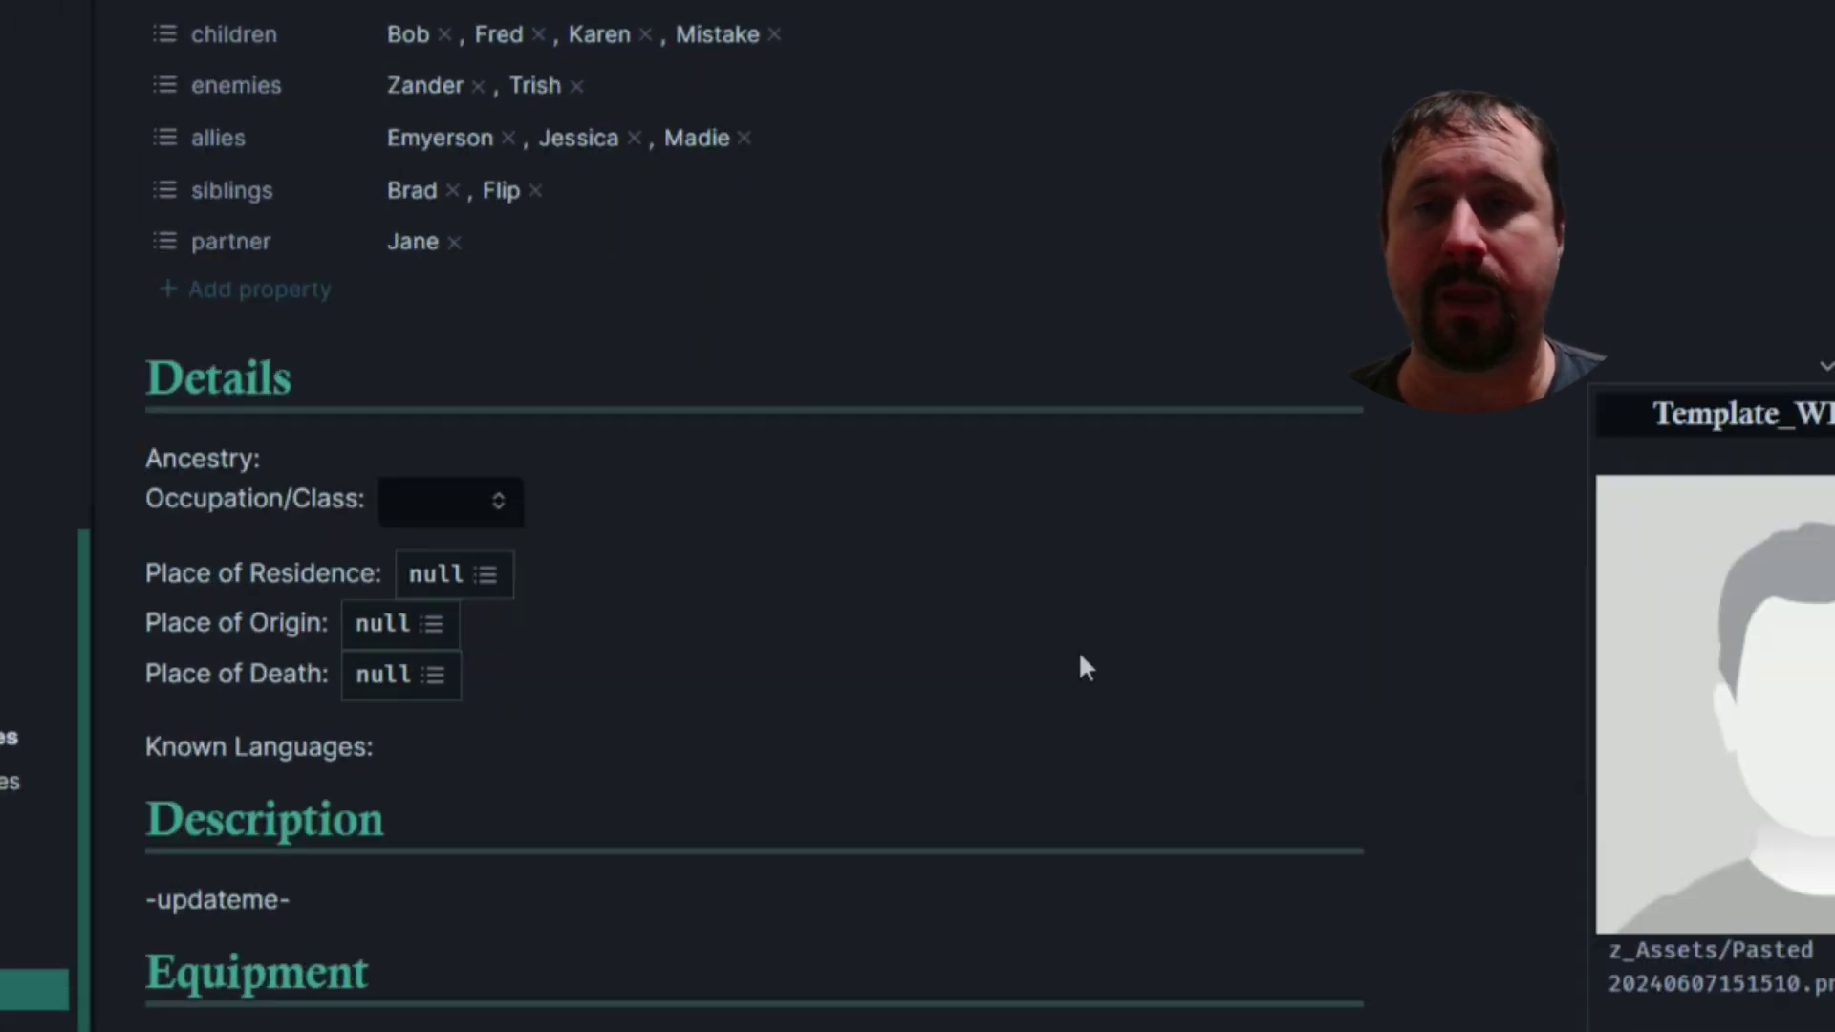
scroll(1080, 659, "down", 5)
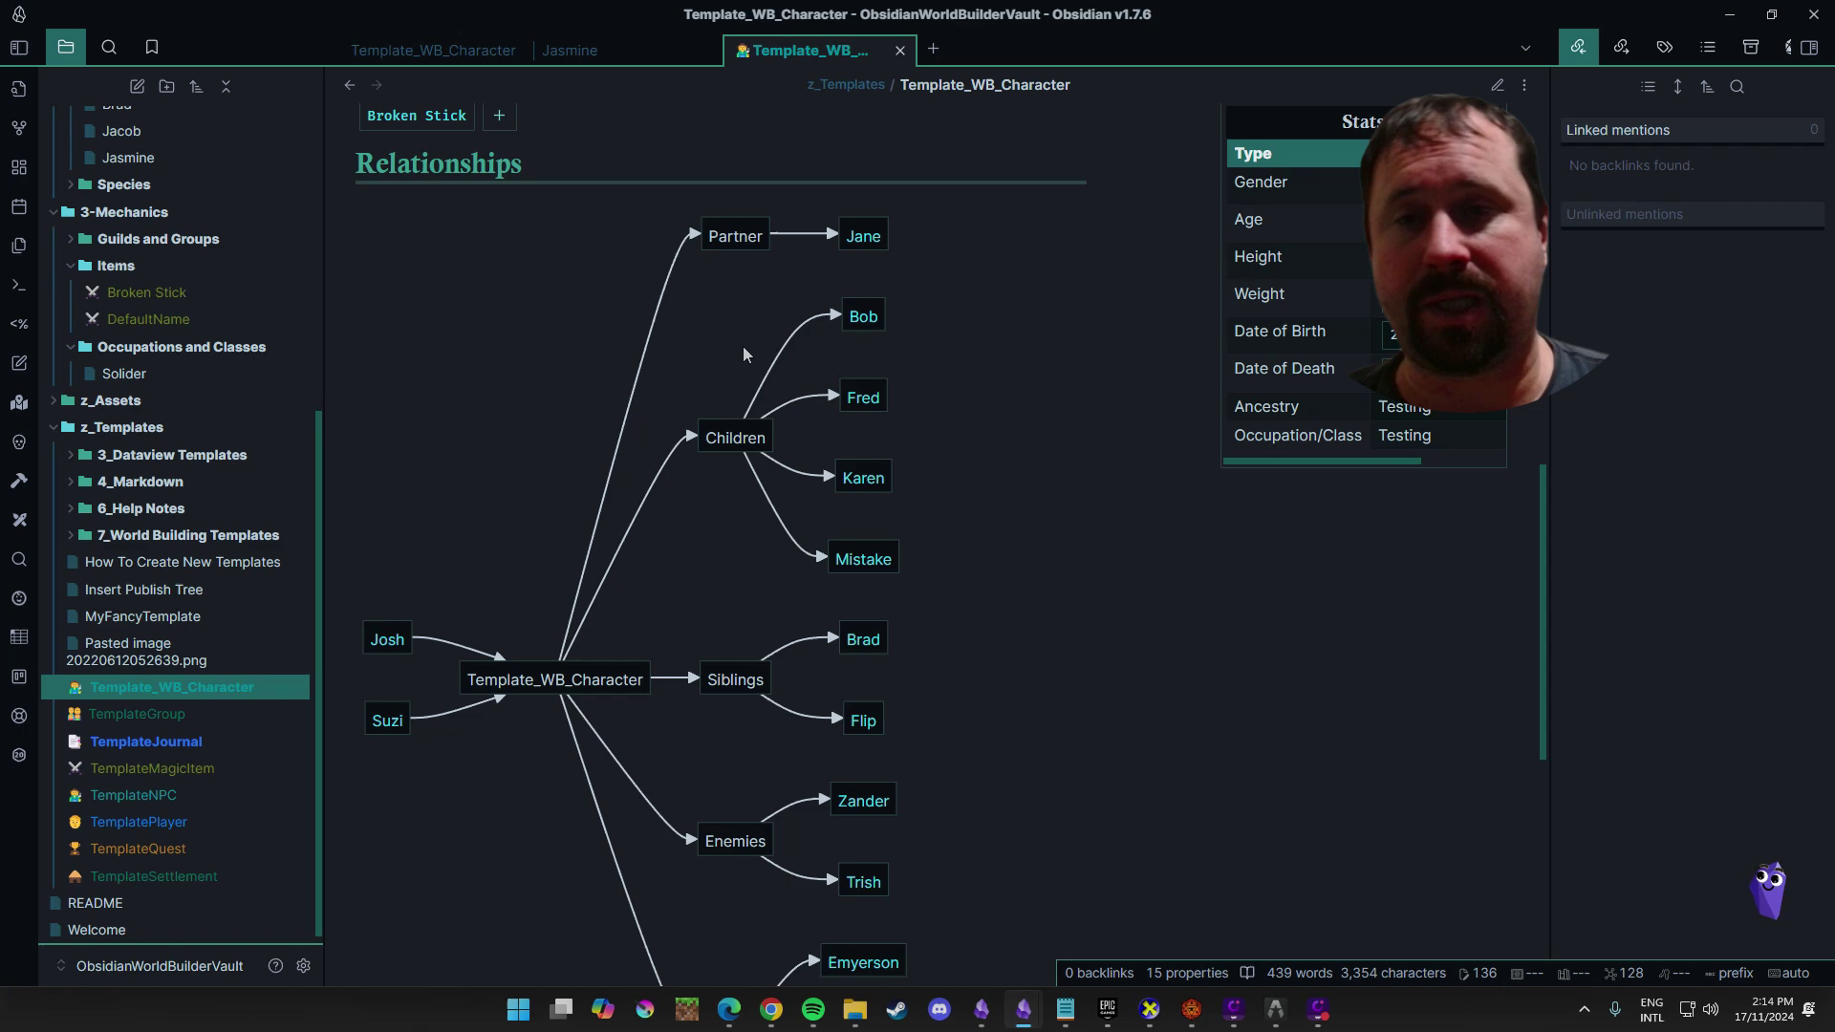
scroll(813, 382, "up", 2)
scroll(1028, 520, "up", 5)
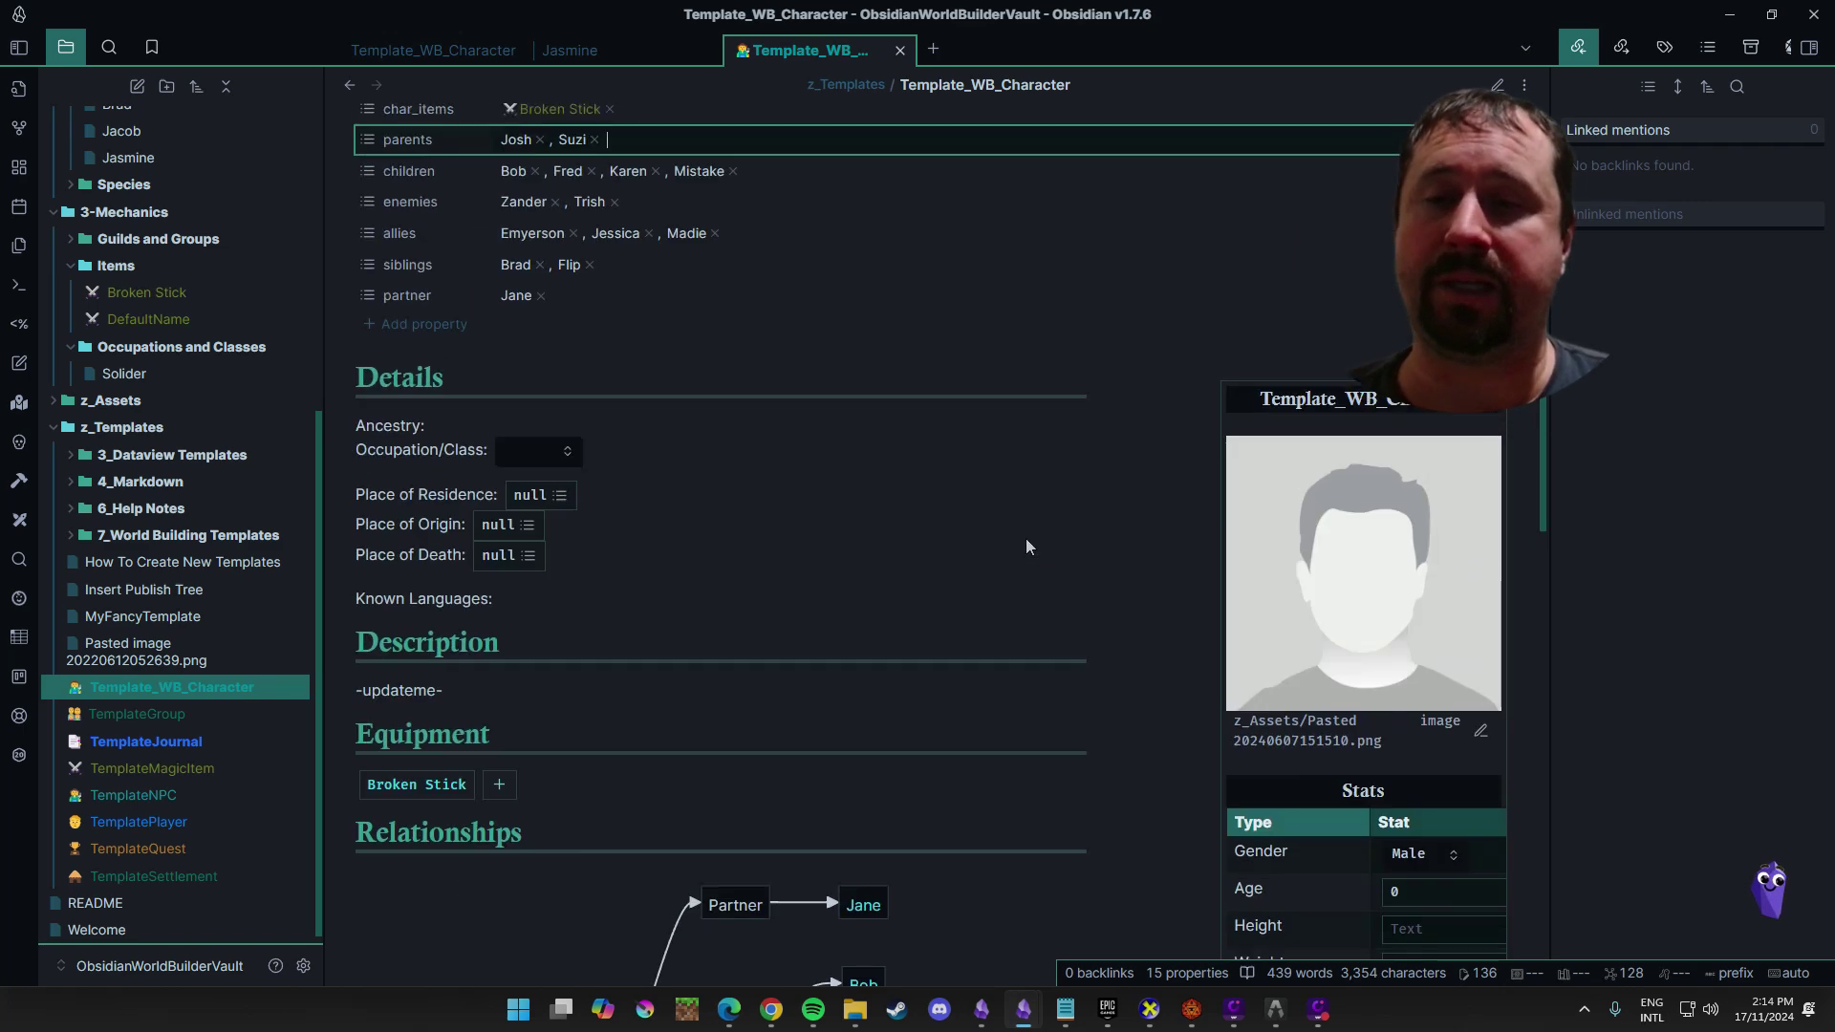
scroll(1027, 546, "up", 4)
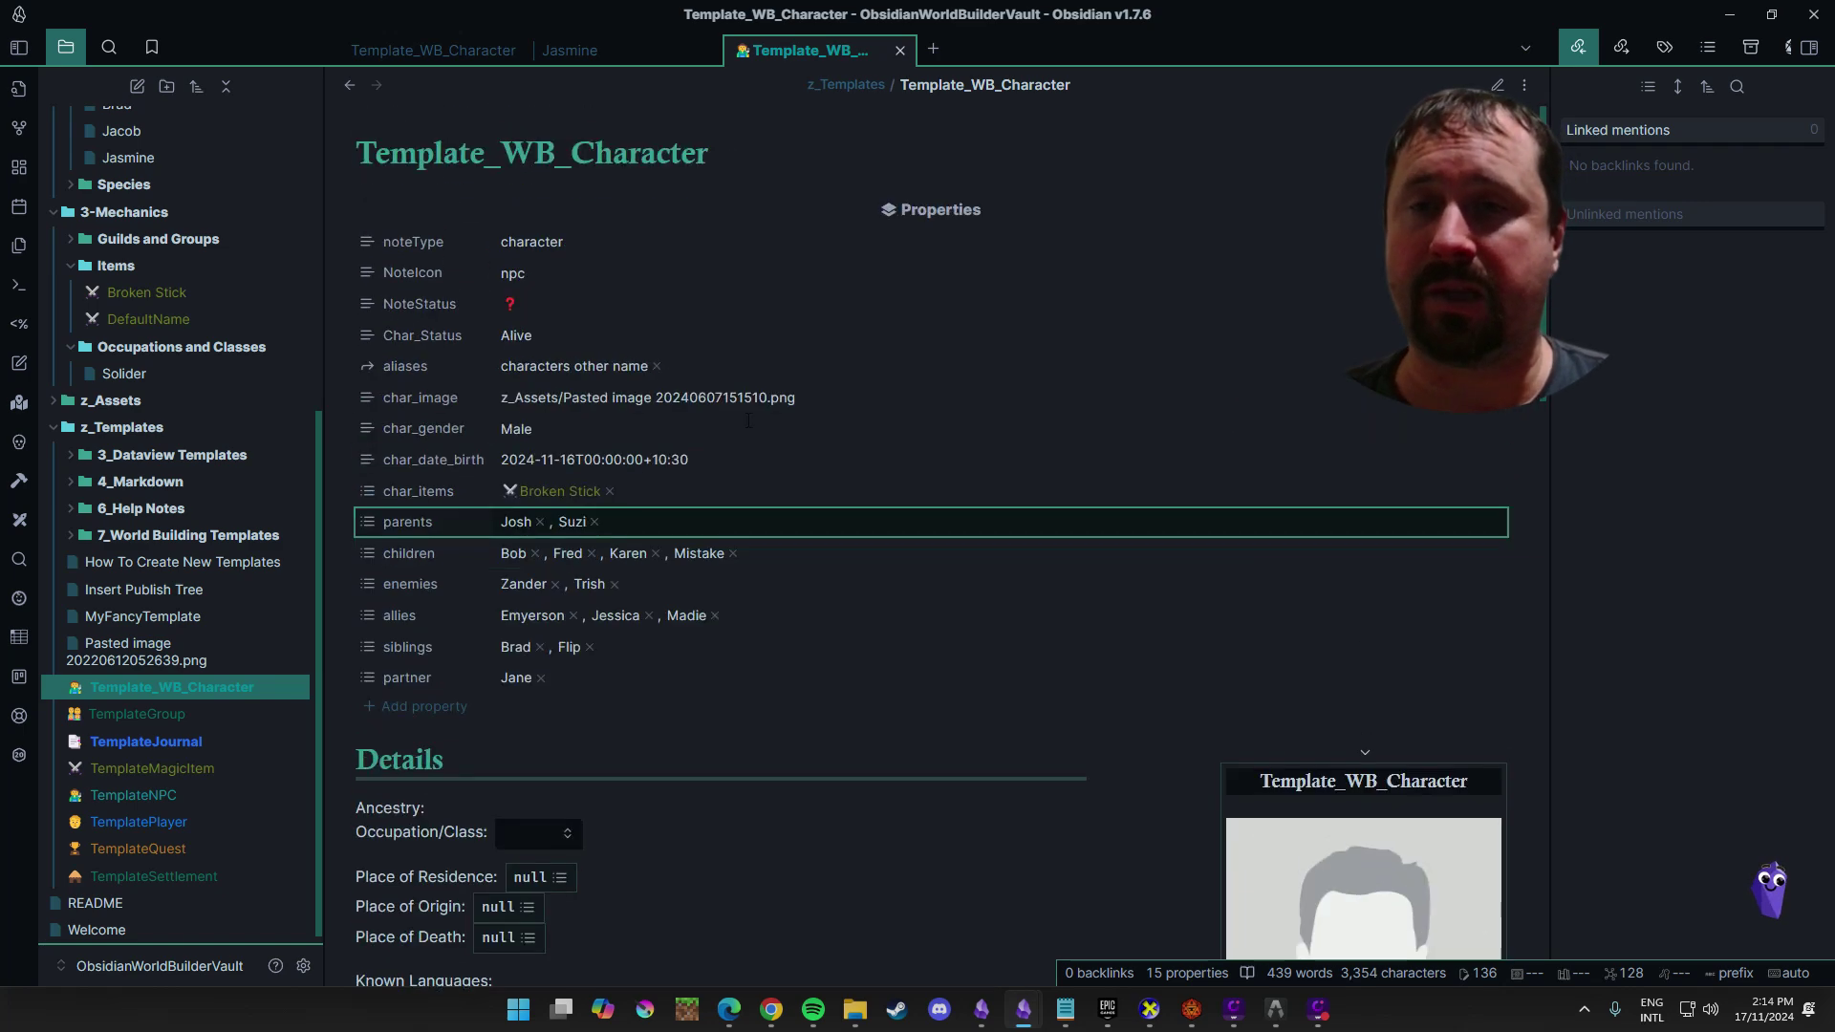
Append 'Frank' to the parents list after Suzi and check him in the relationship chart
left_click(839, 537)
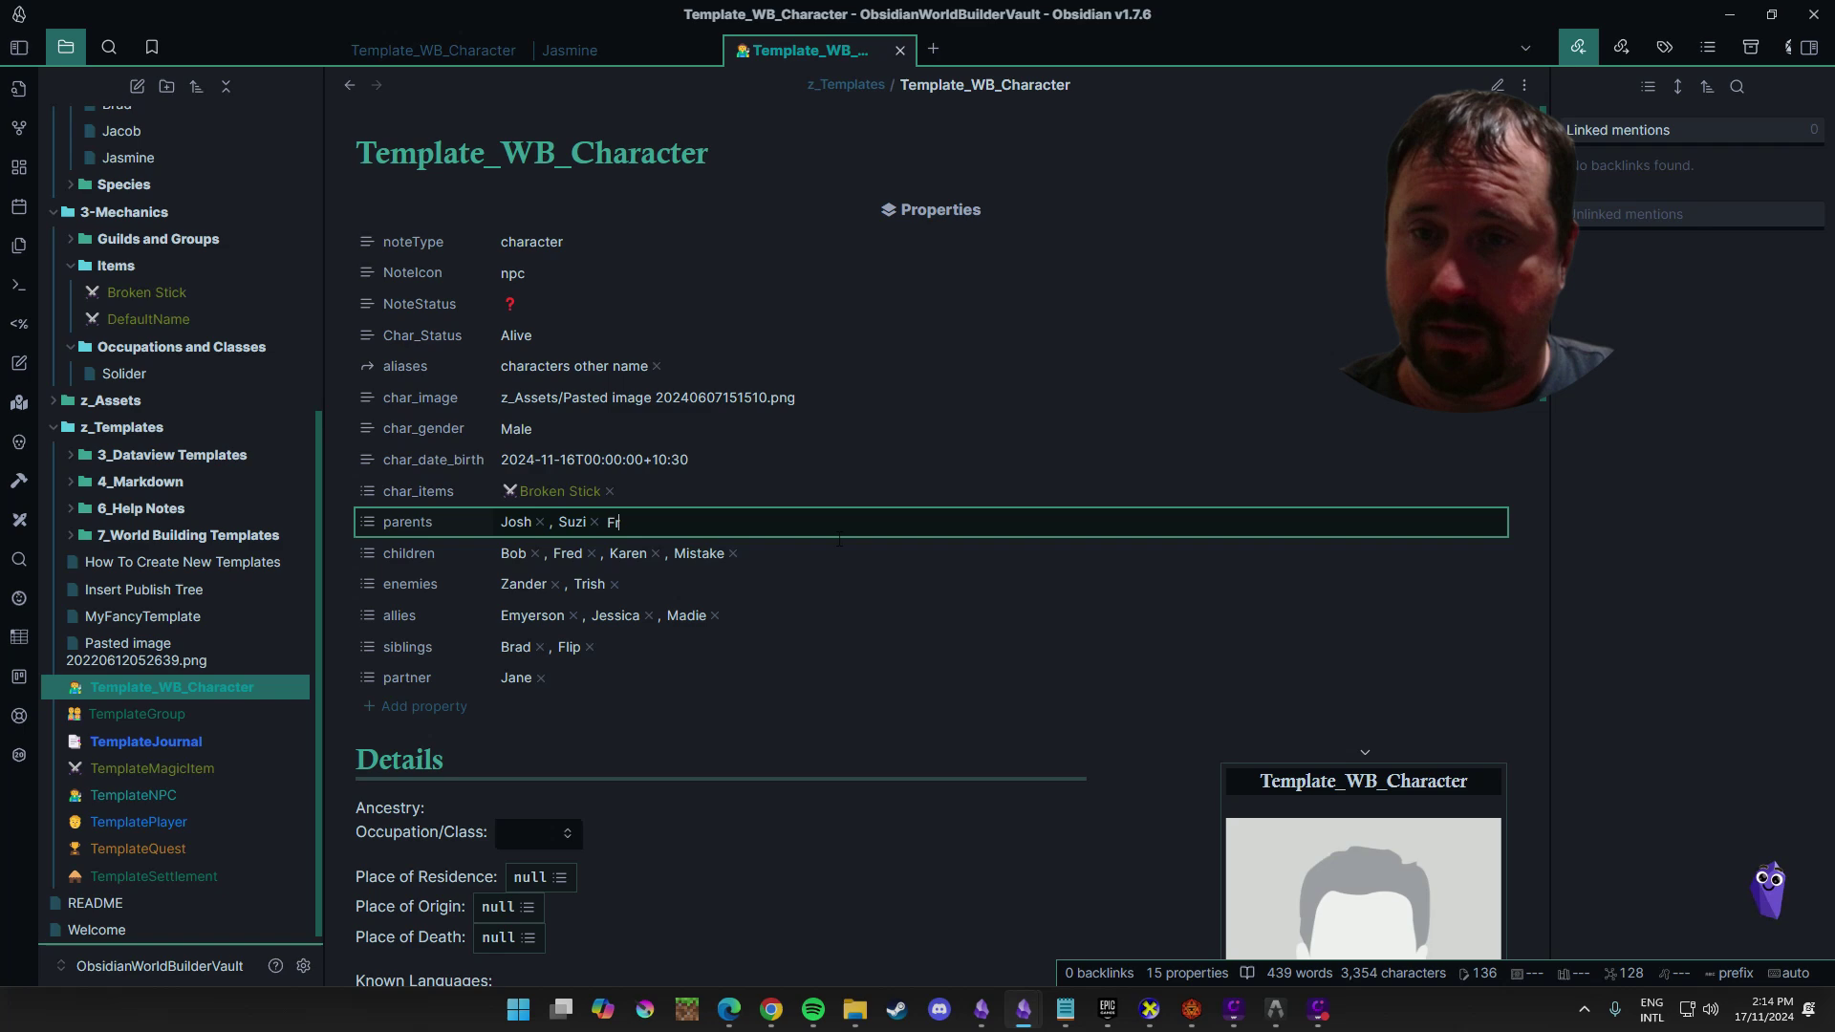
type("Frank")
key("Return")
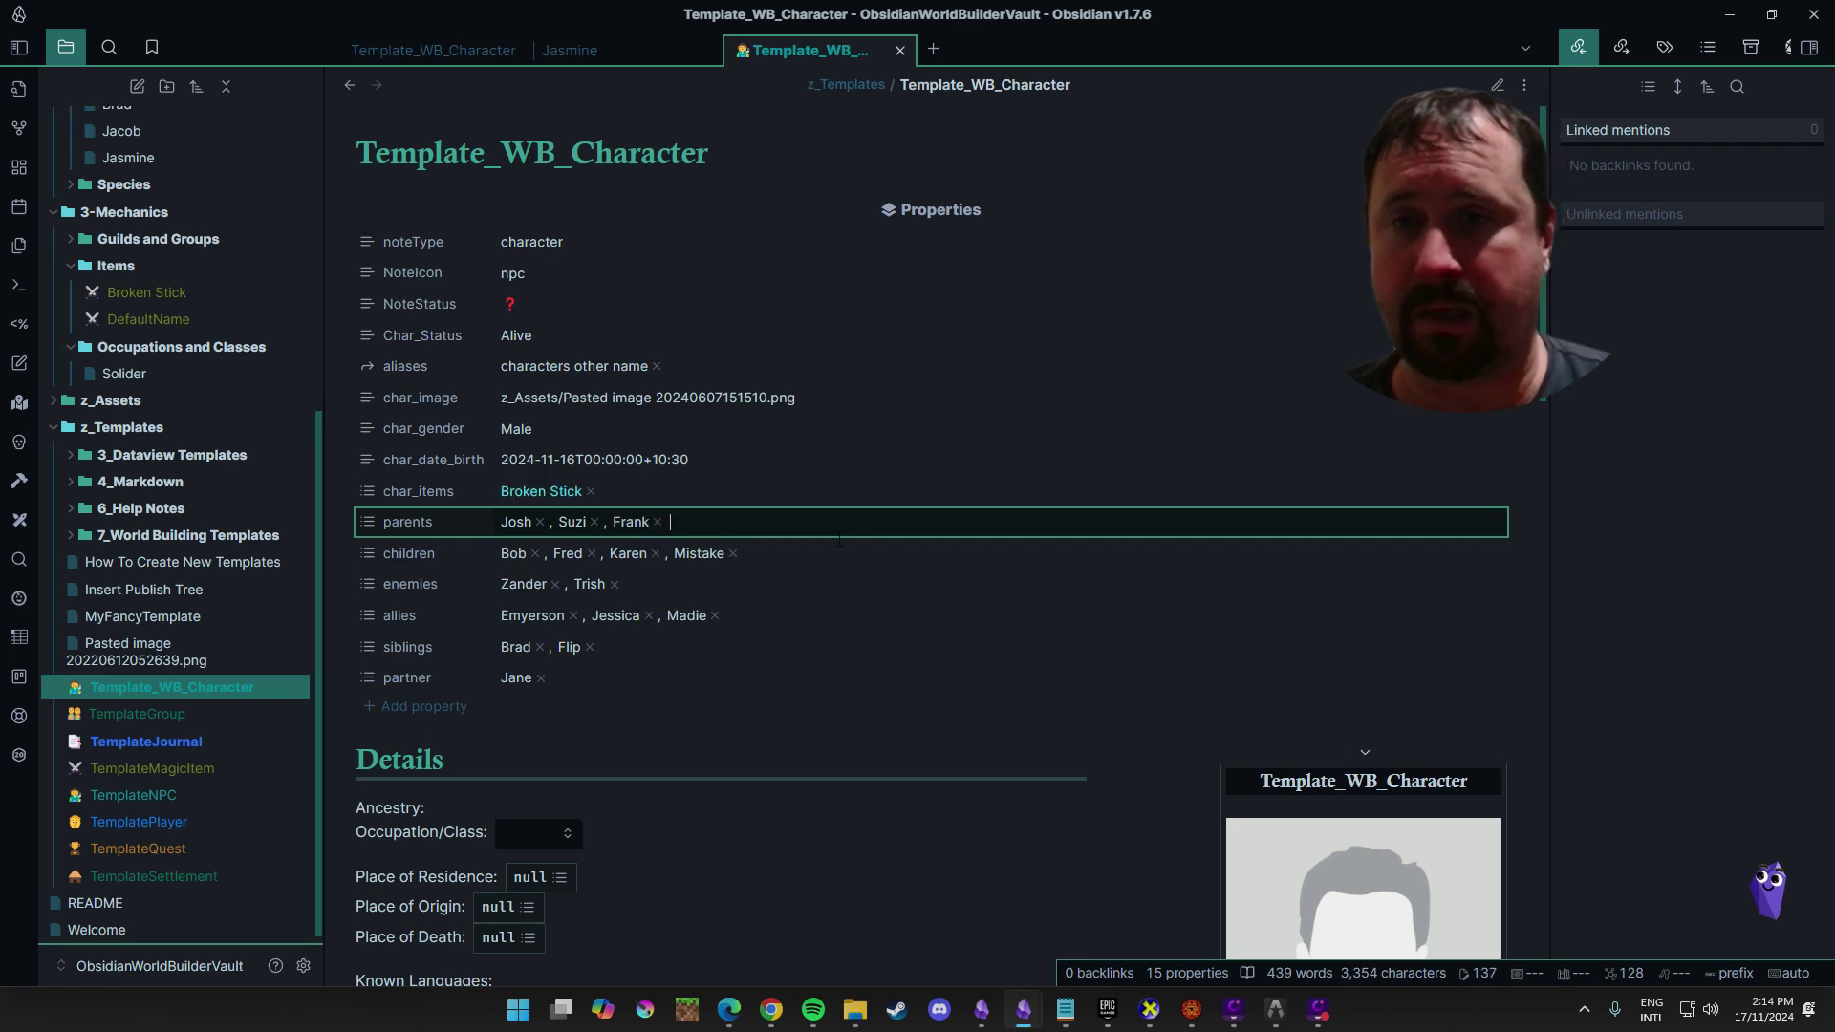
scroll(762, 613, "down", 6)
scroll(760, 612, "down", 7)
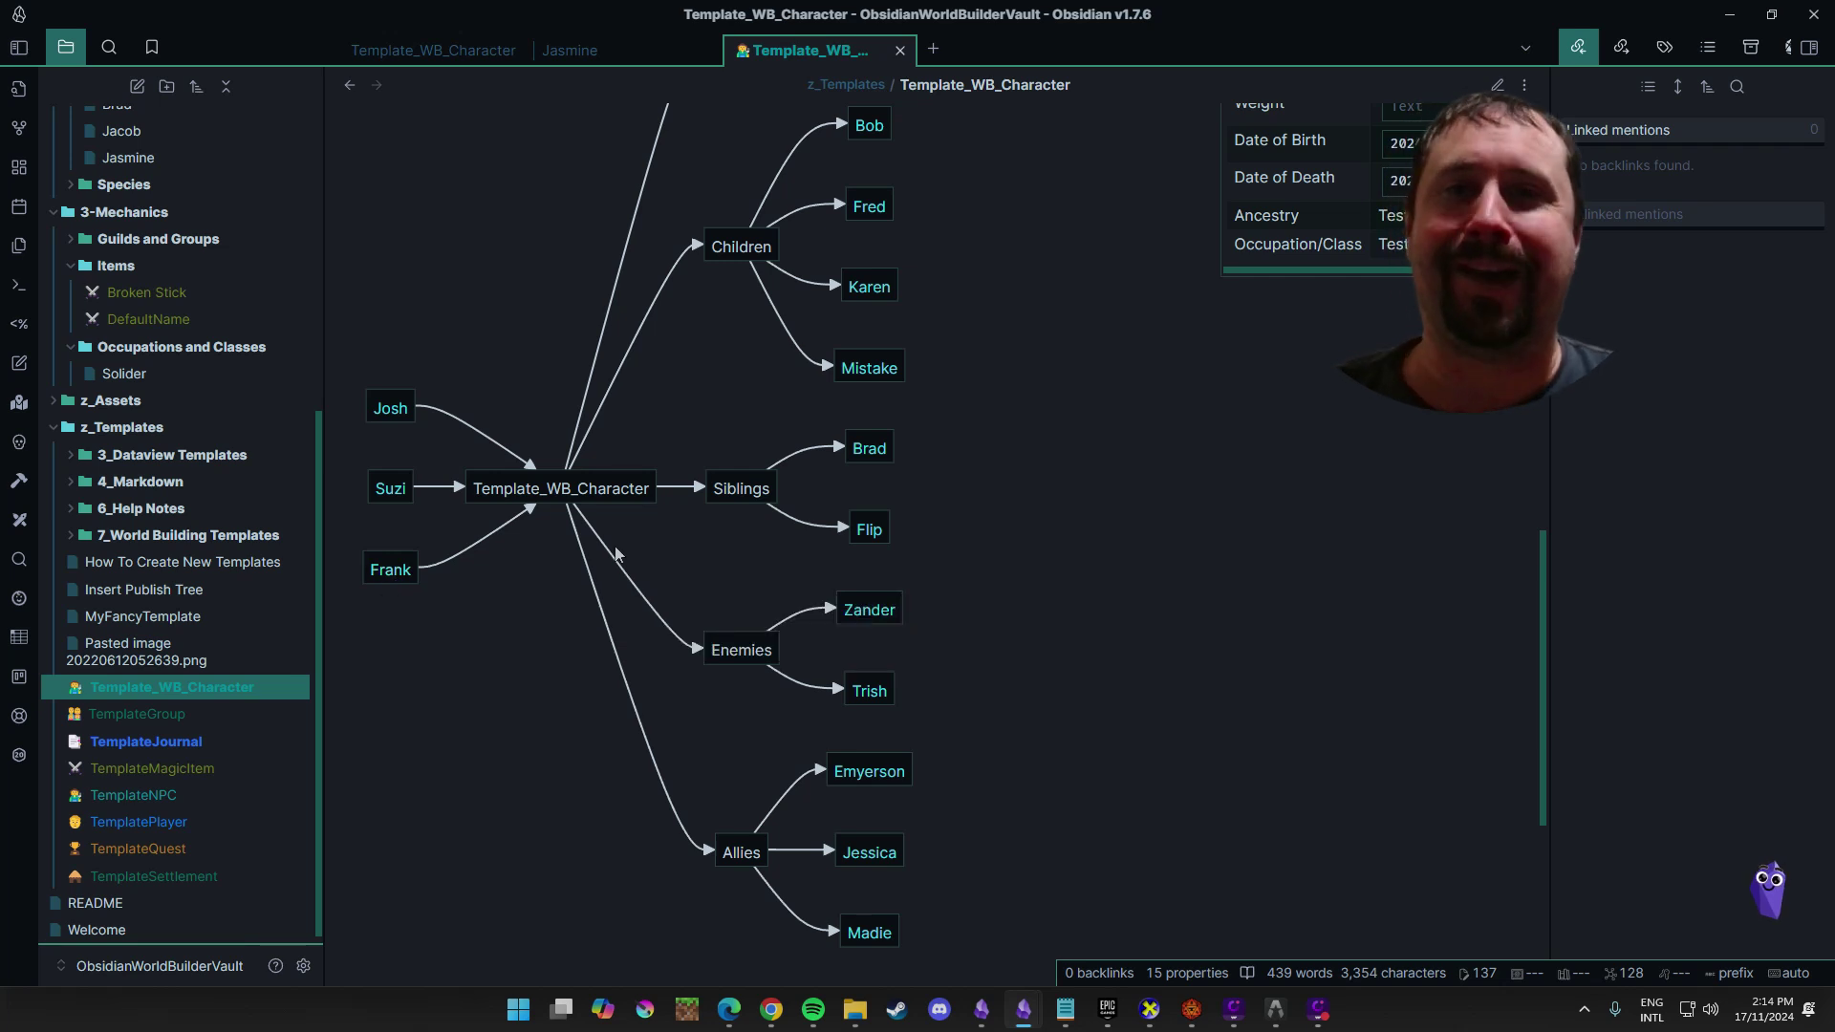
scroll(645, 463, "up", 9)
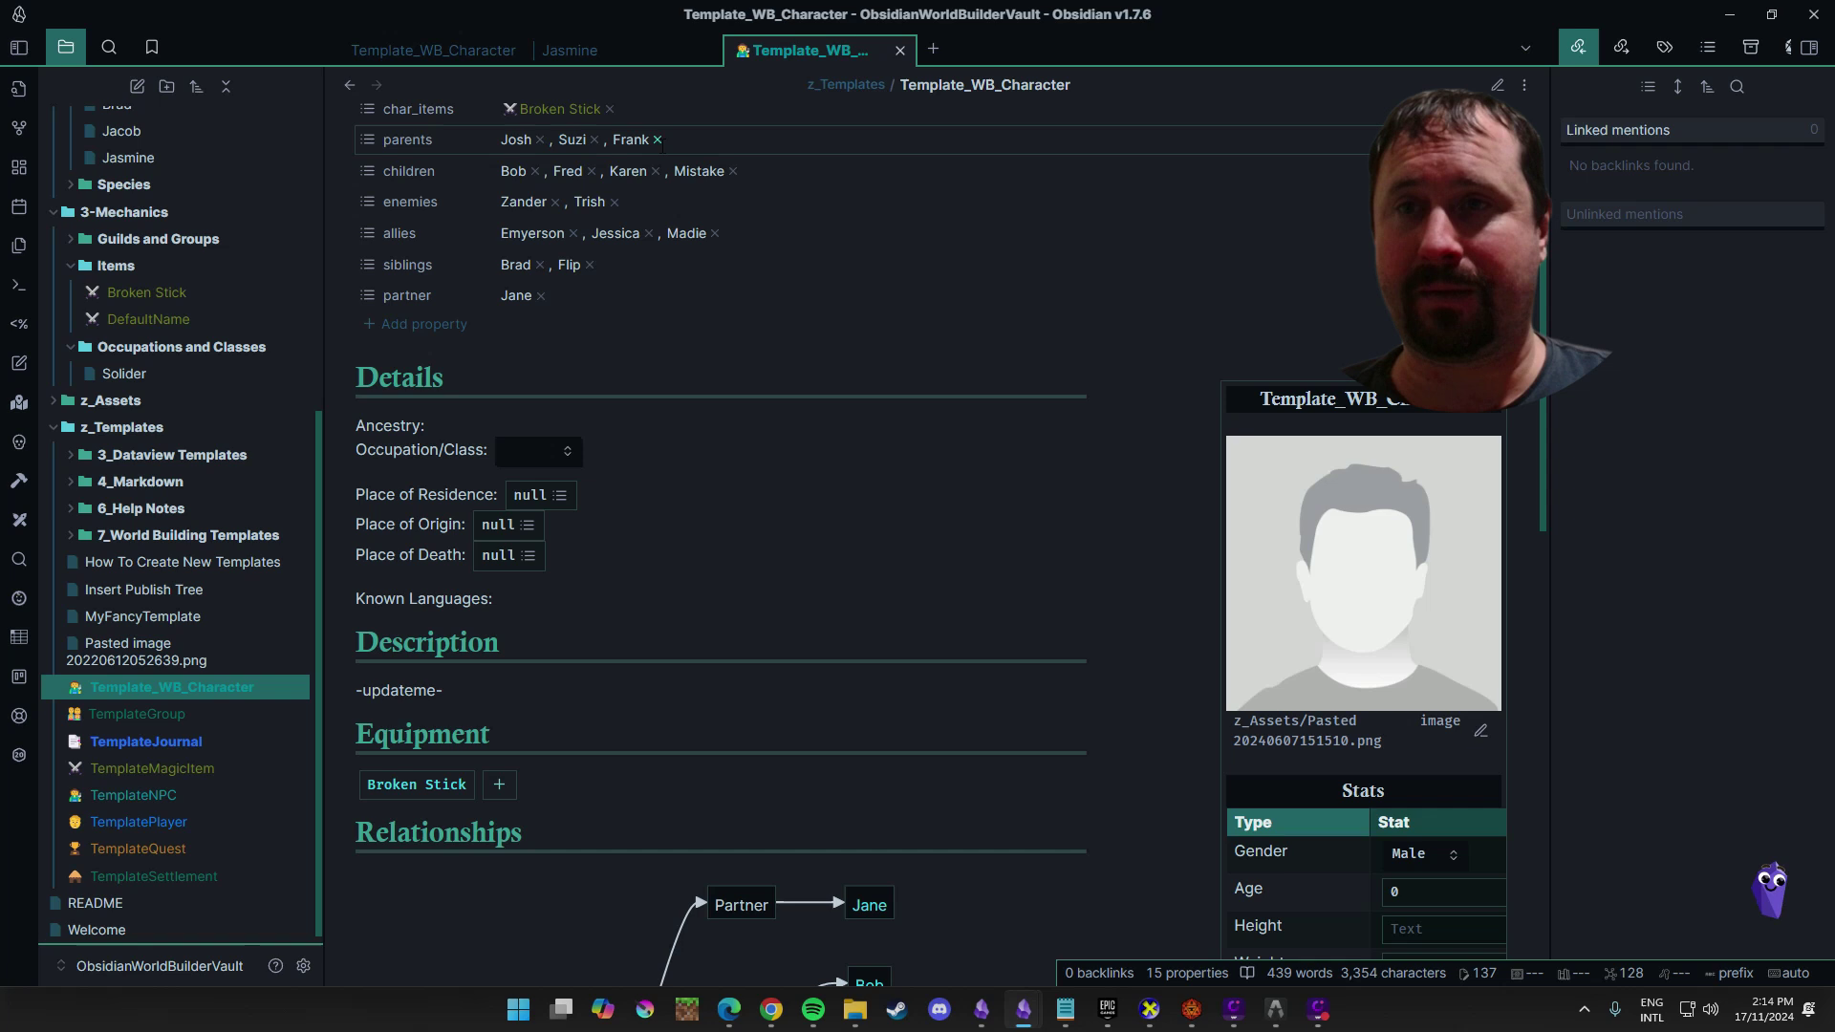
Delete Frank from parents and append 'Mistake Number2' to the children list, then view the chart
left_click(658, 140)
left_click(828, 179)
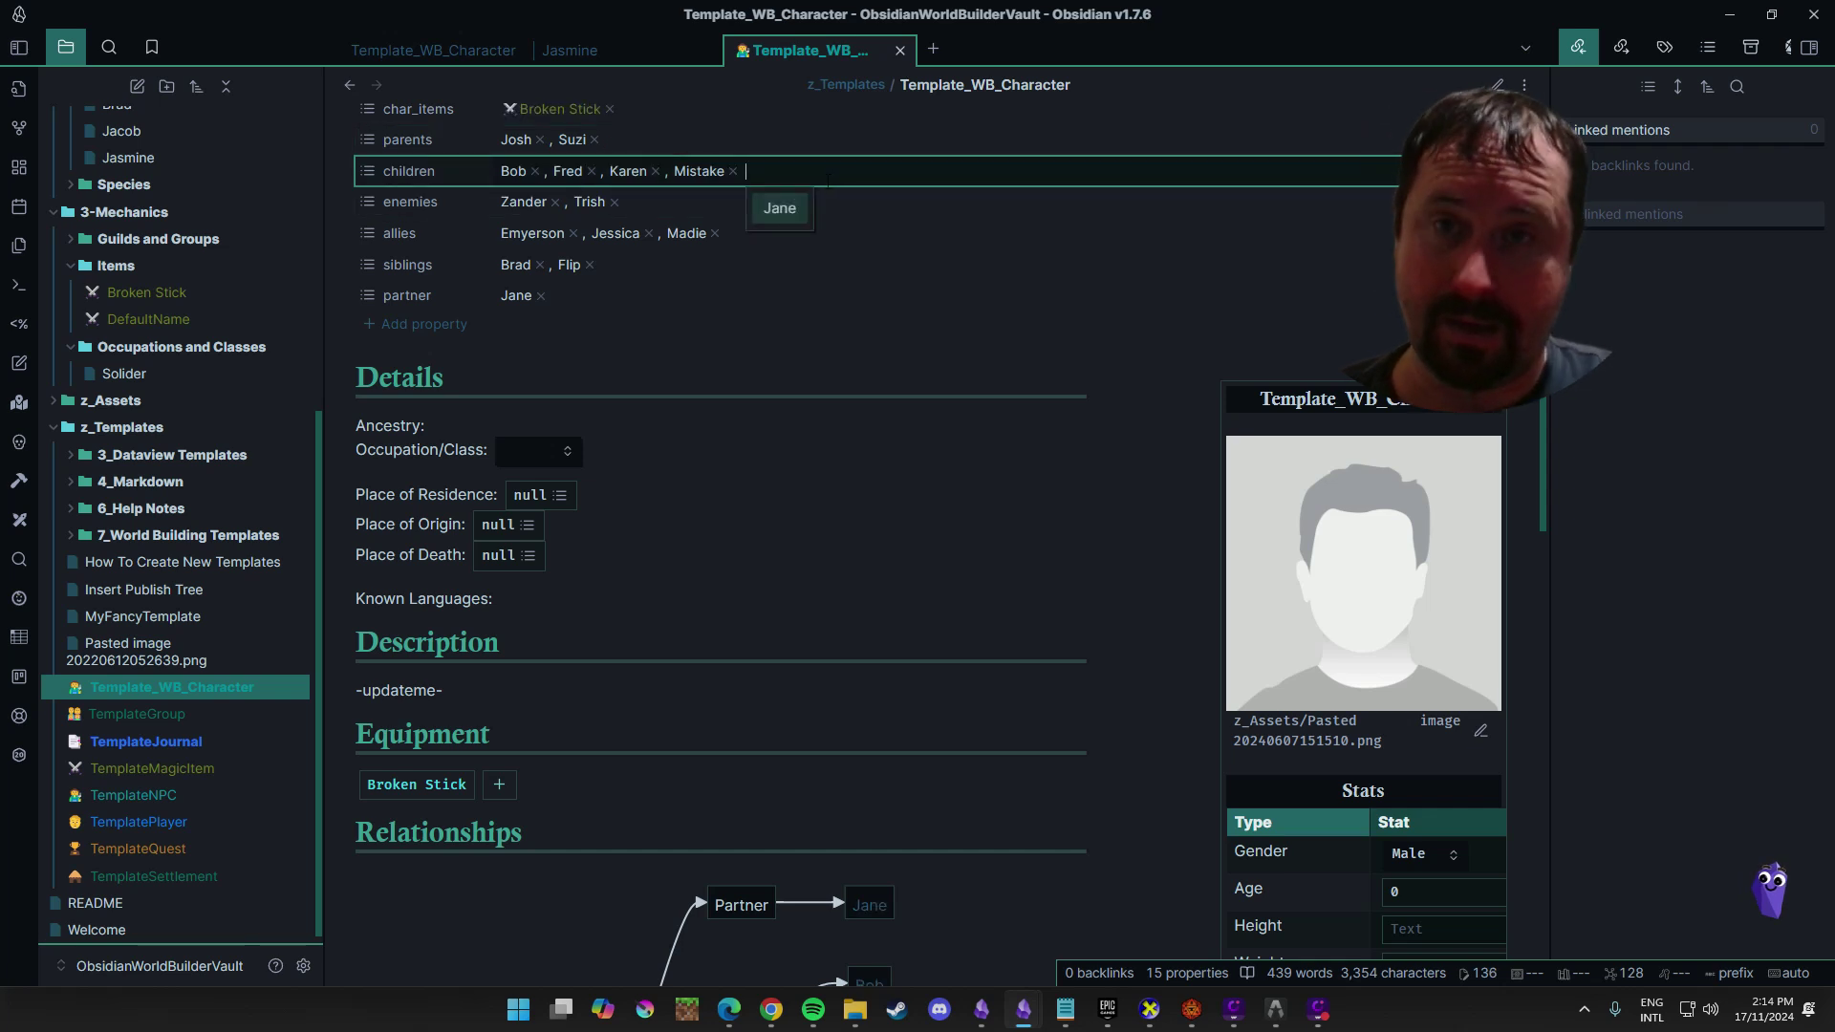
type("Mistake Num")
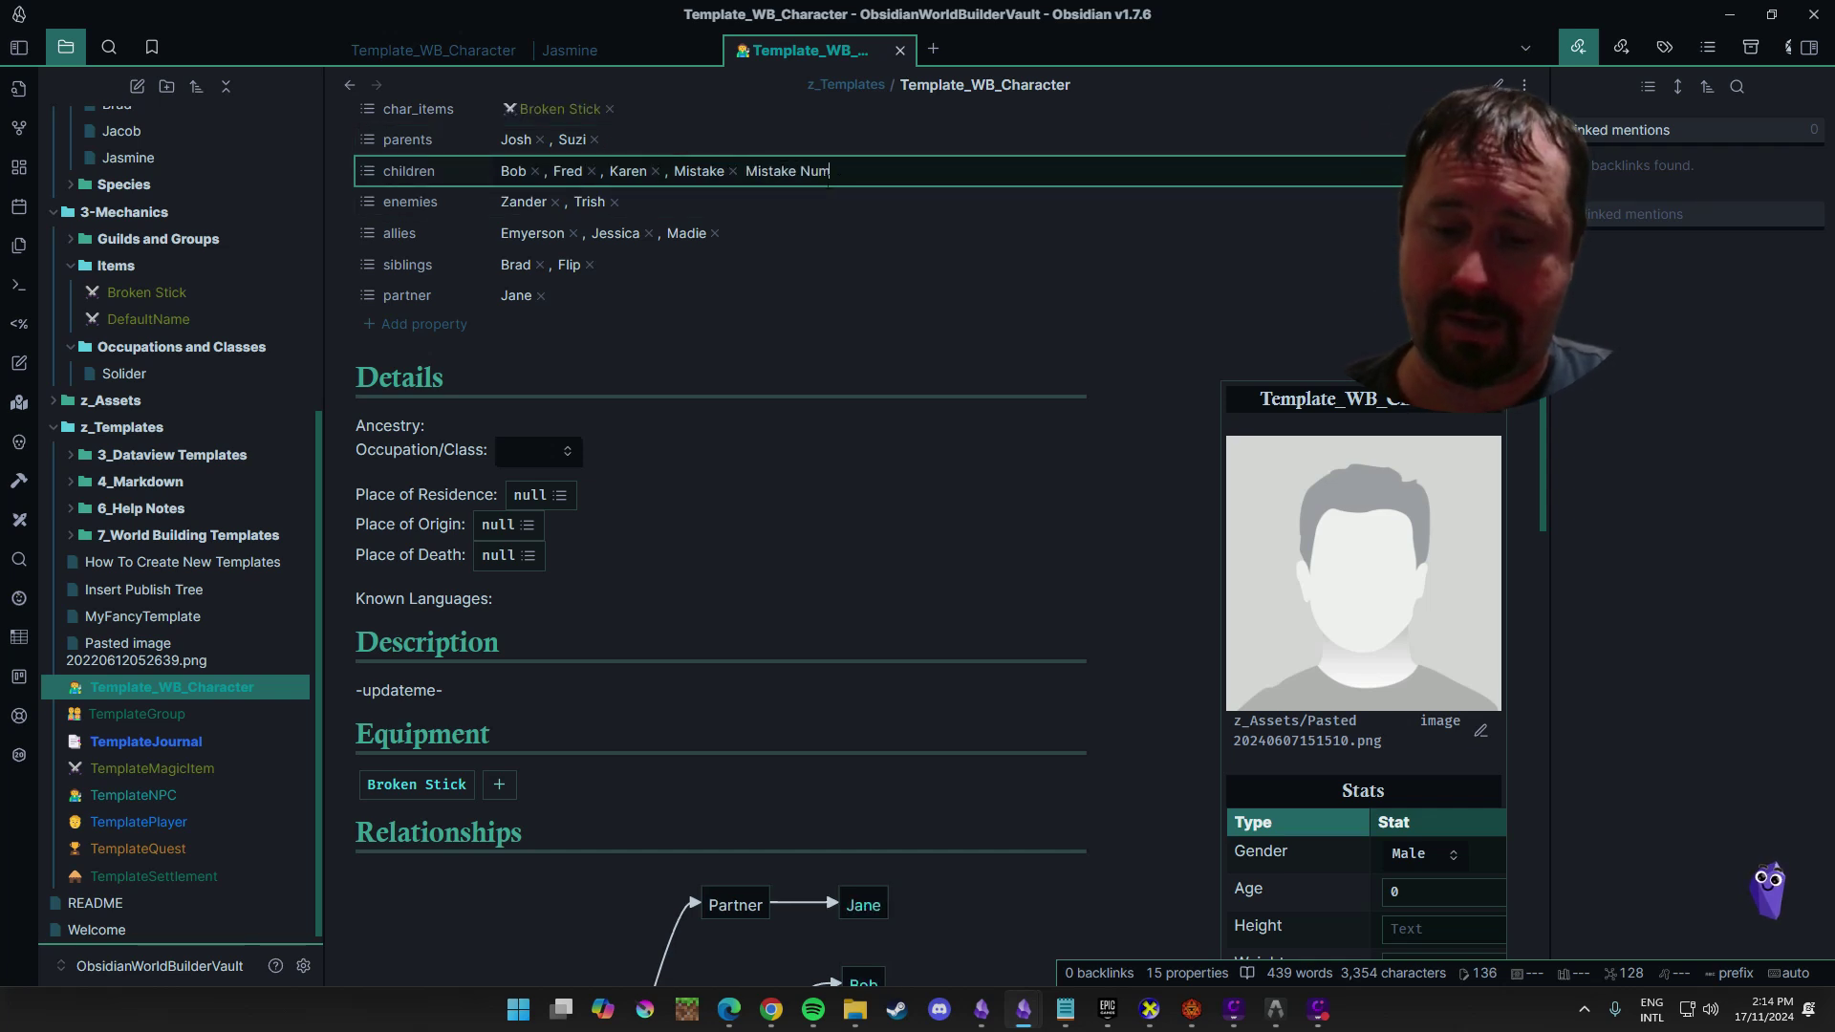
type("ber2")
key("Return")
scroll(753, 440, "down", 1)
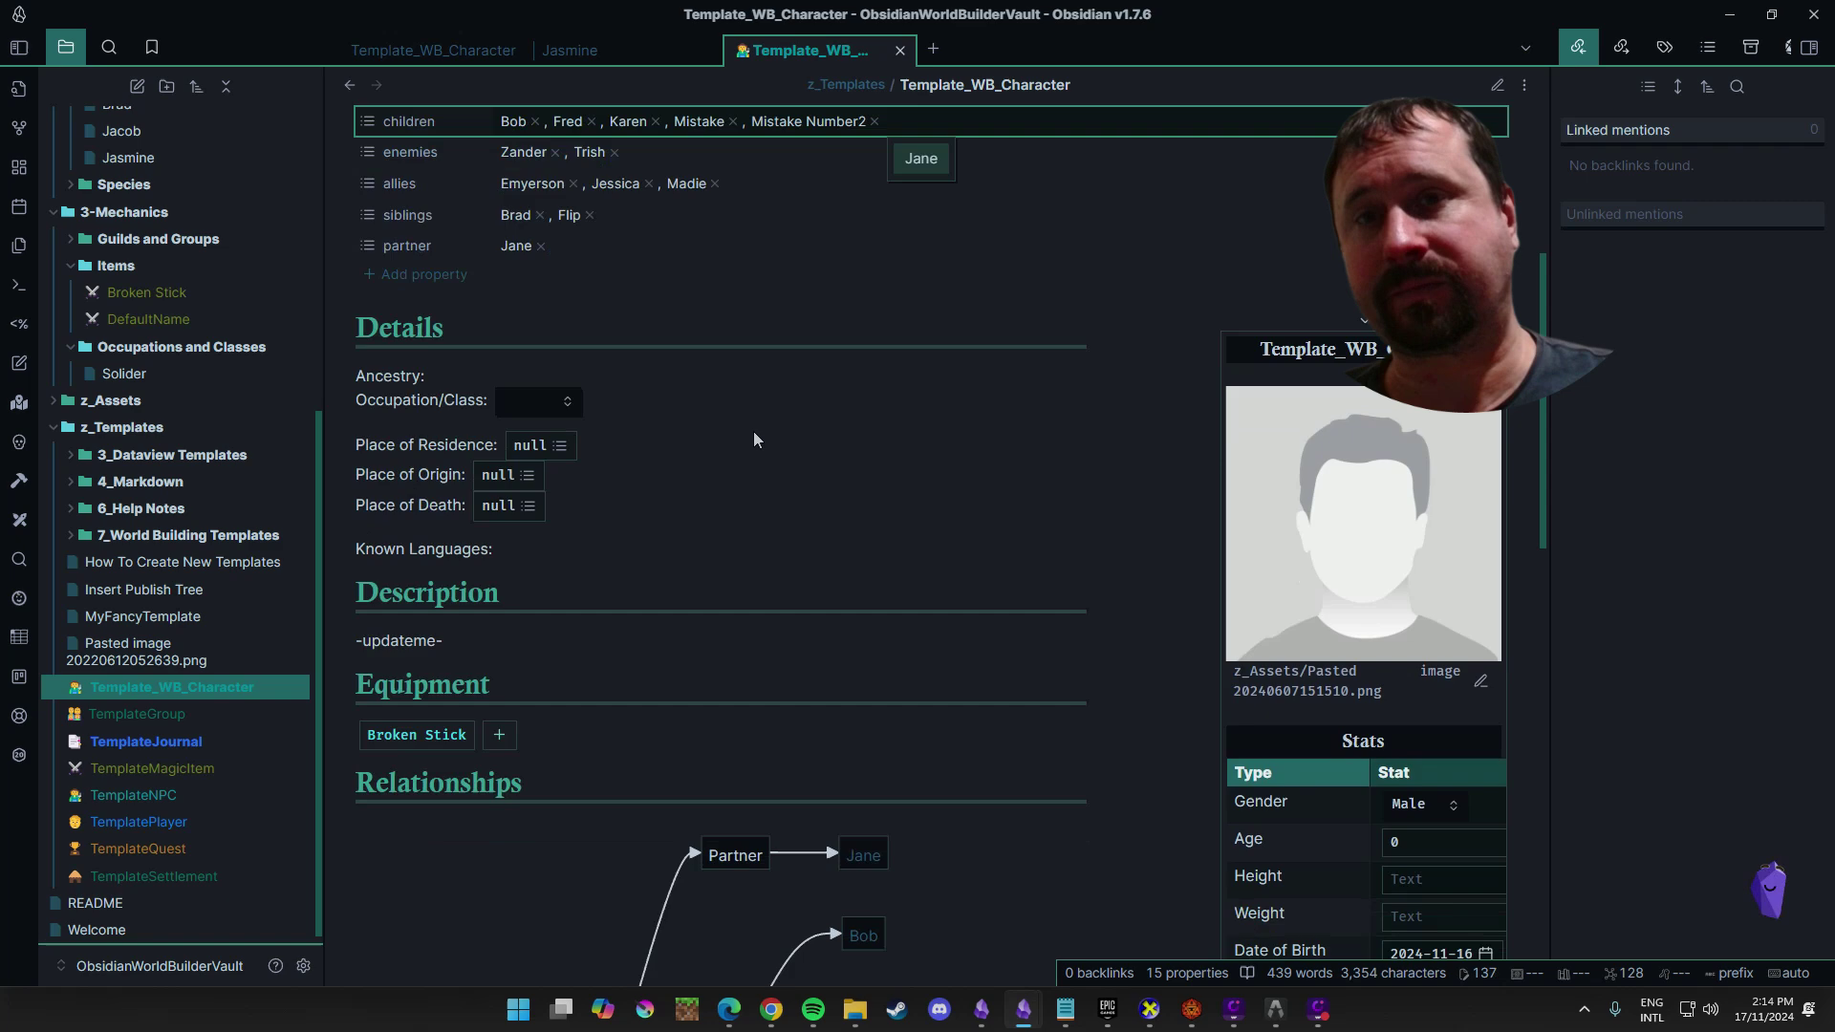
scroll(858, 430, "down", 10)
scroll(1137, 427, "up", 2)
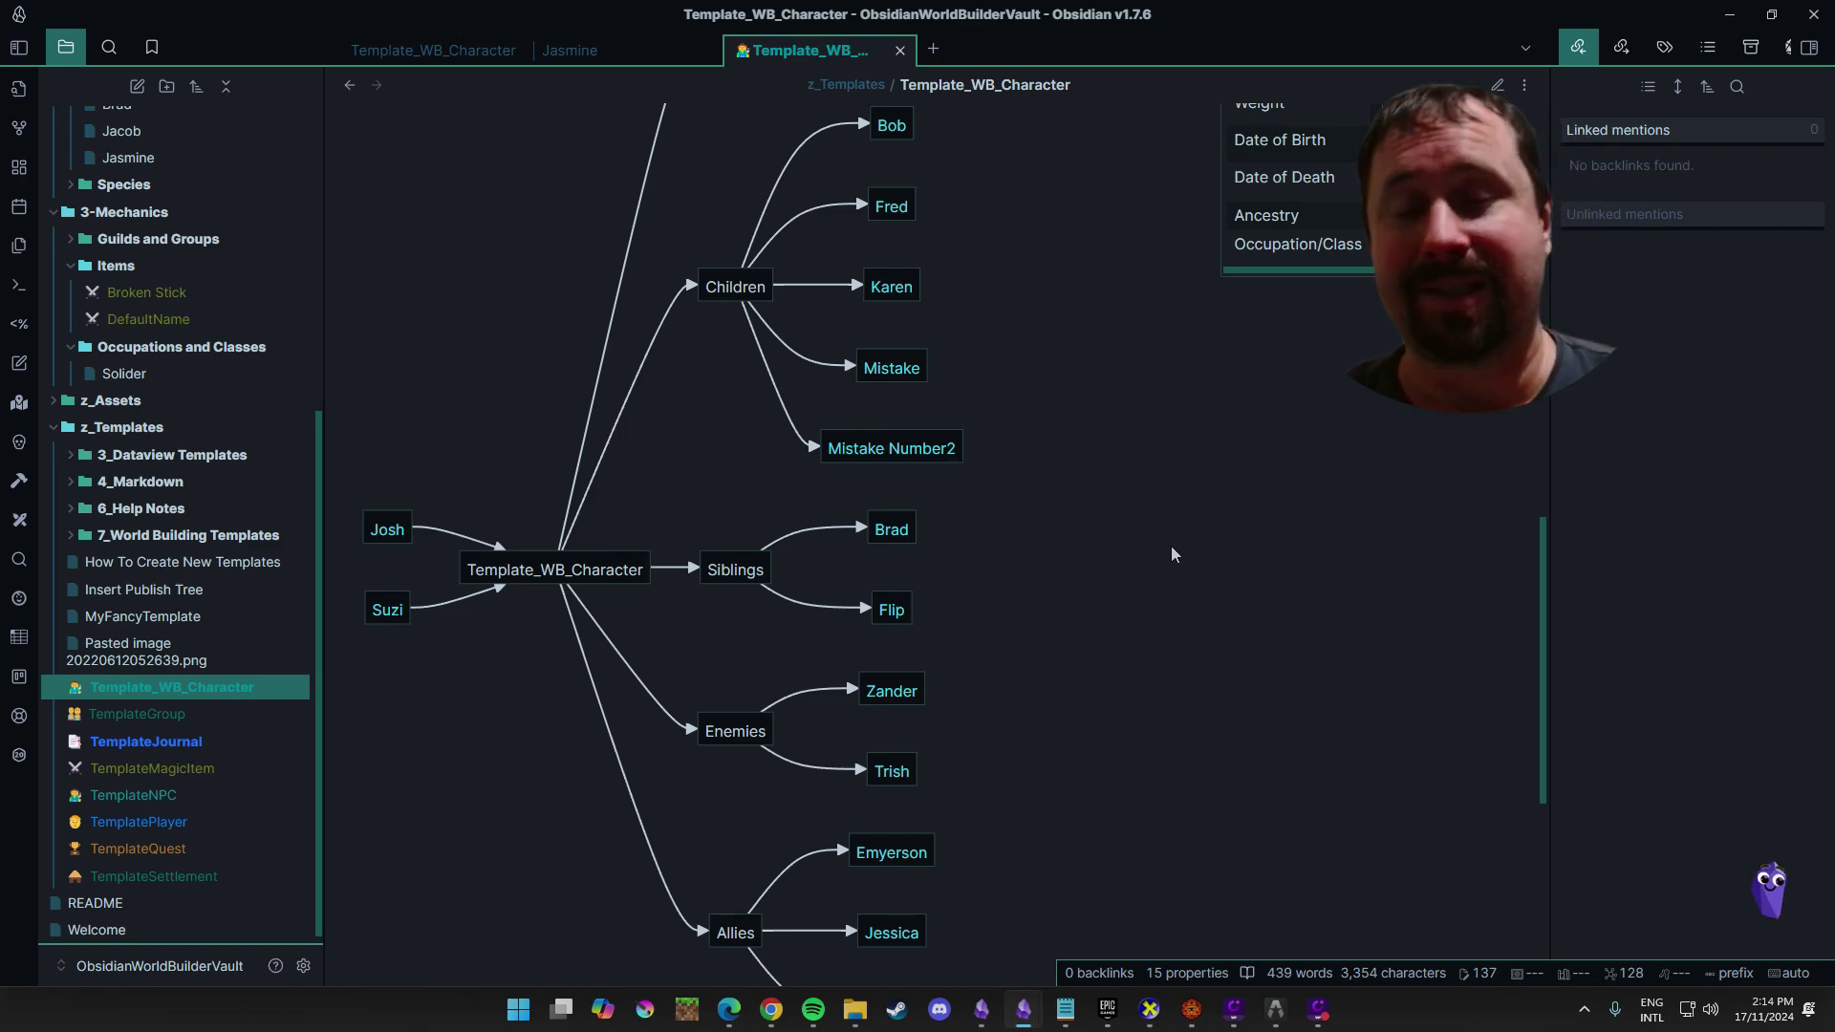
scroll(1171, 554, "up", 15)
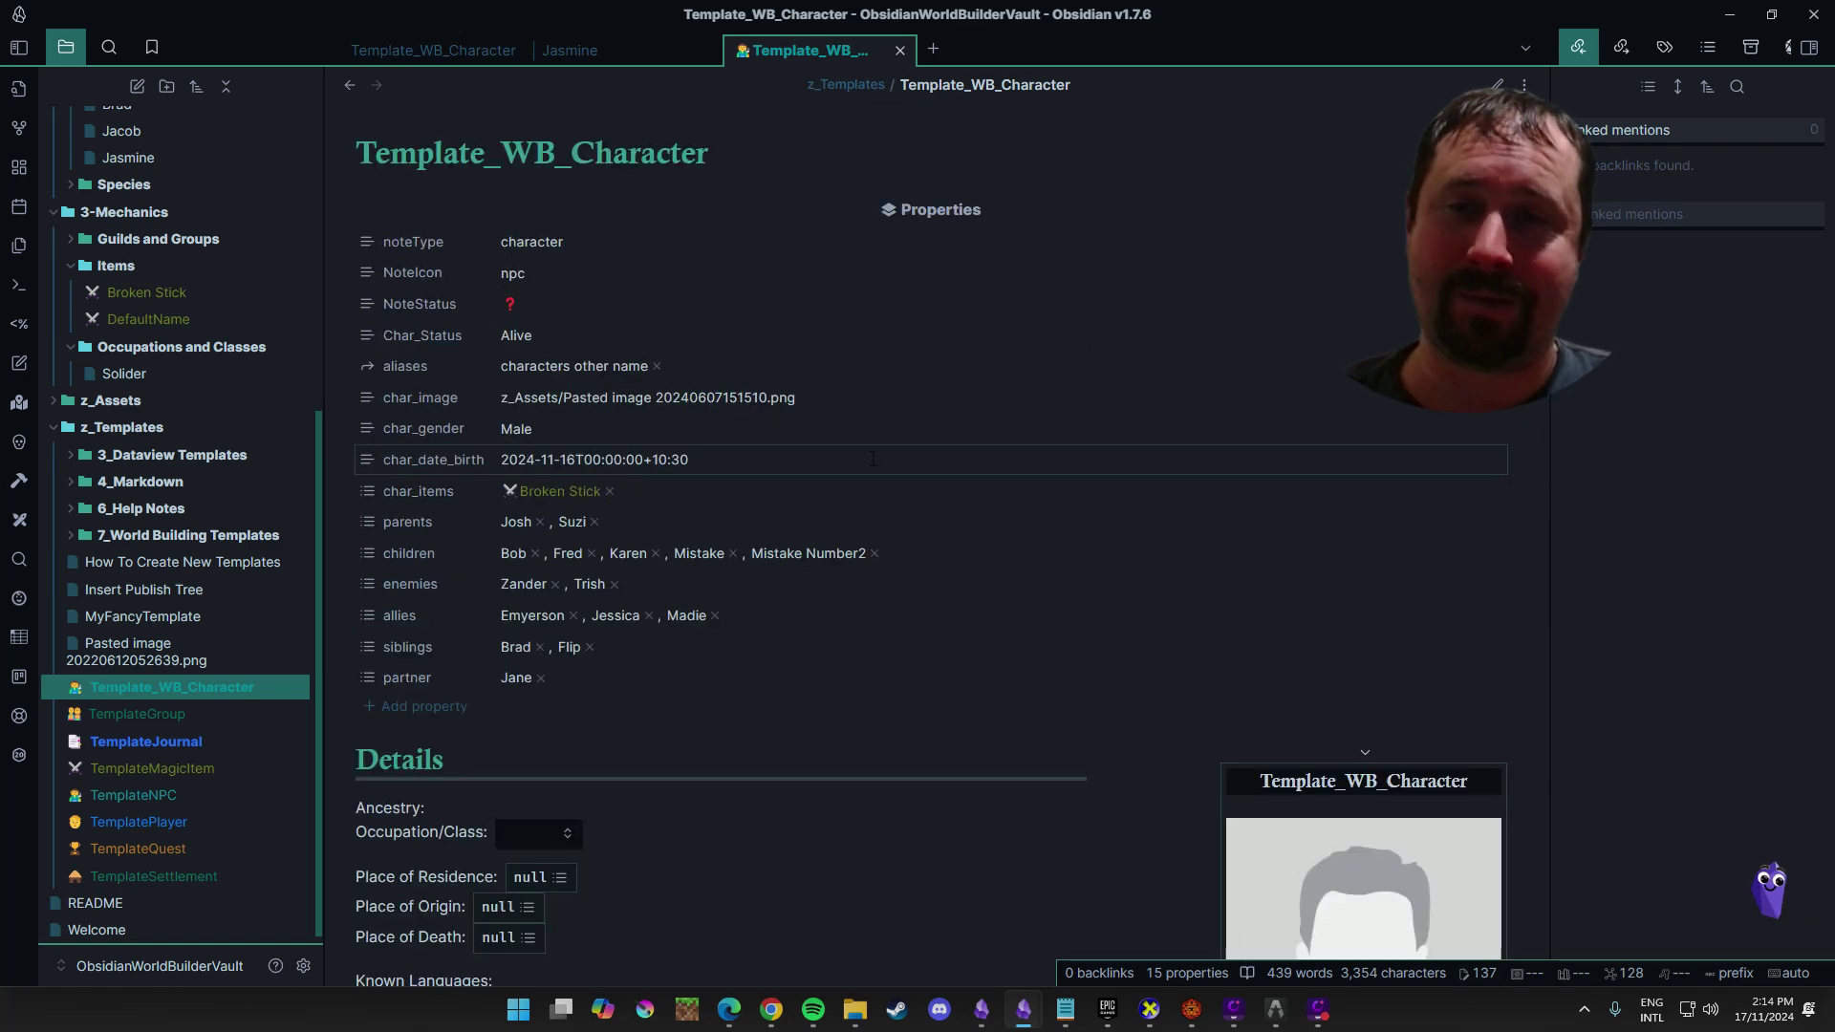
scroll(871, 459, "down", 15)
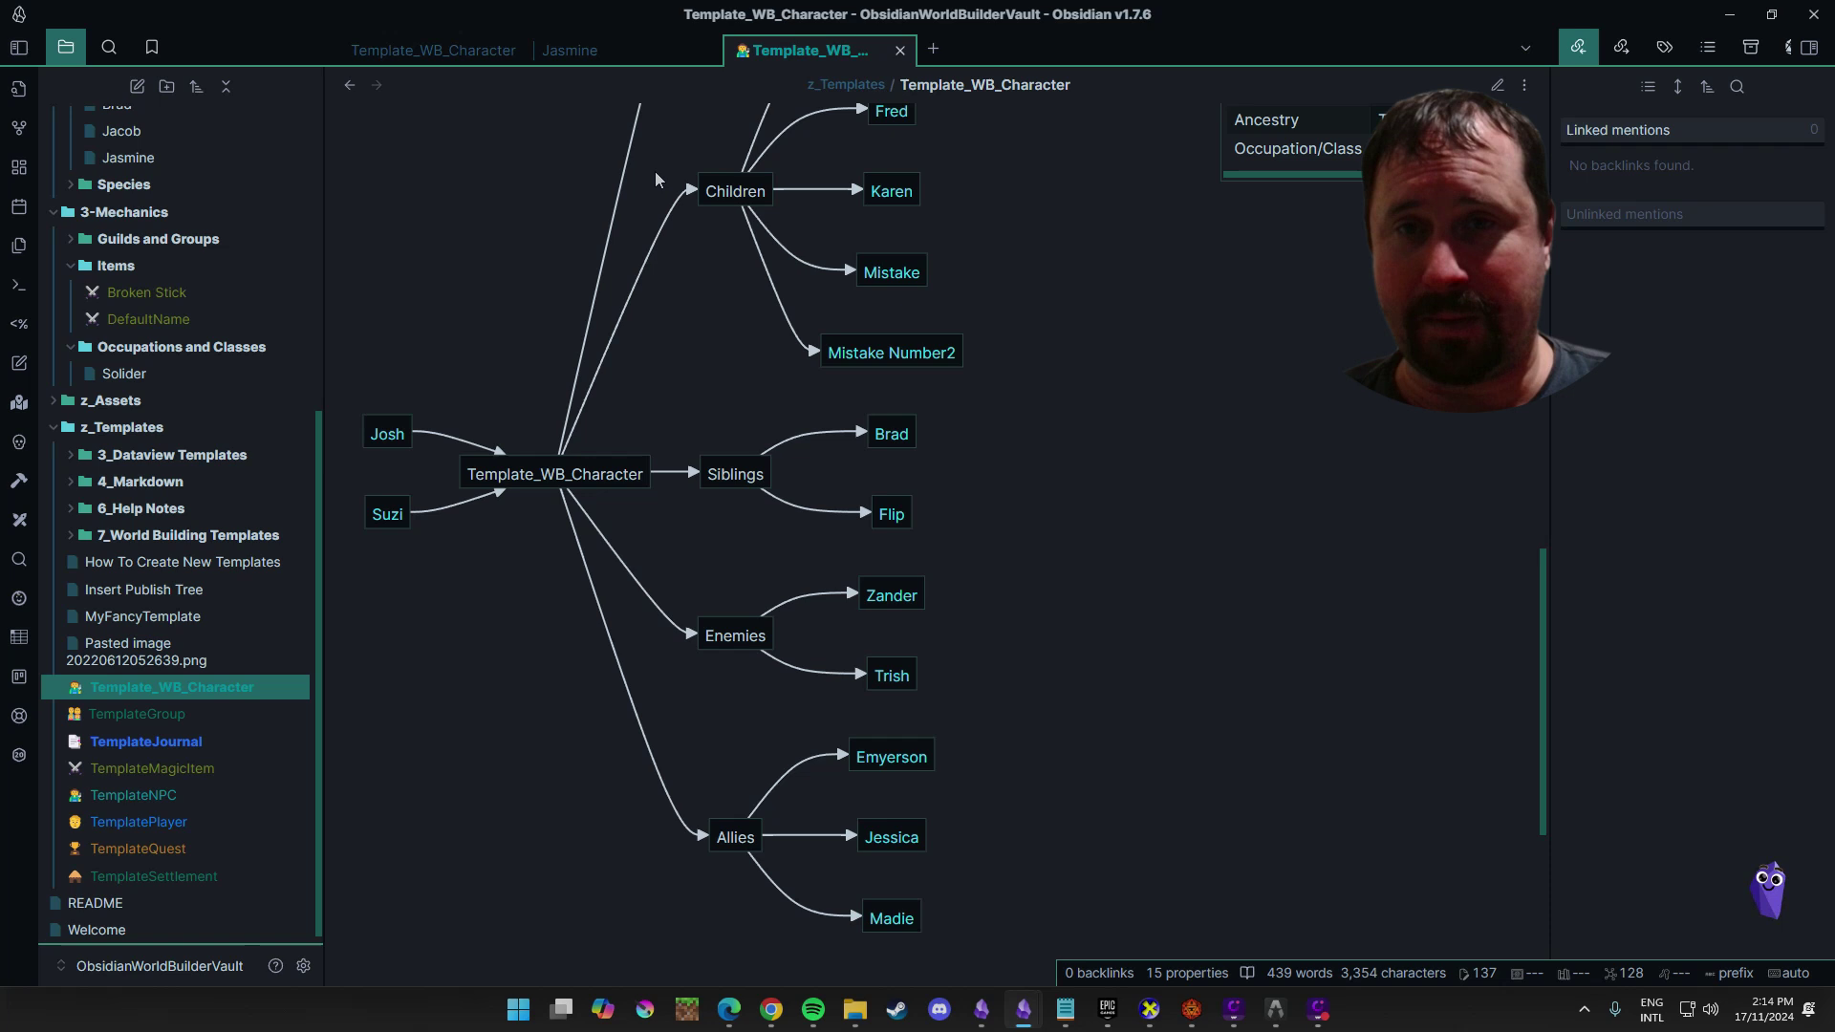
scroll(697, 168, "up", 3)
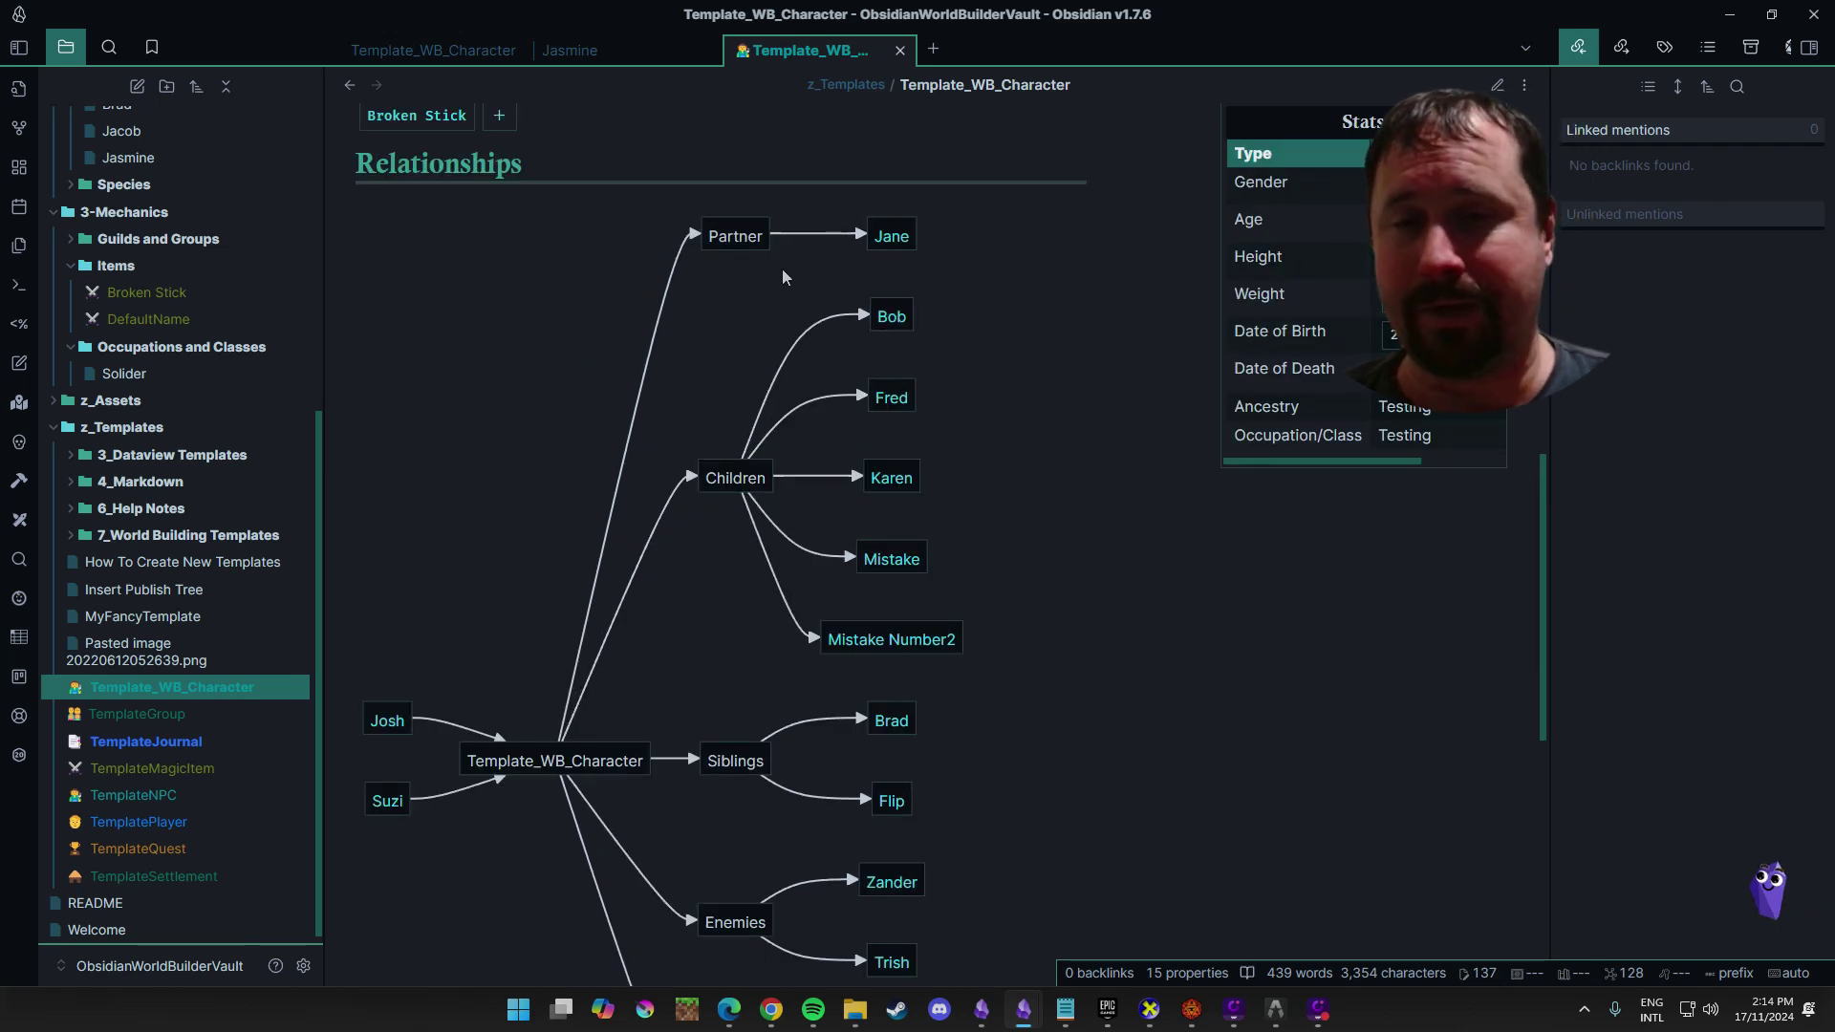
scroll(743, 283, "down", 4)
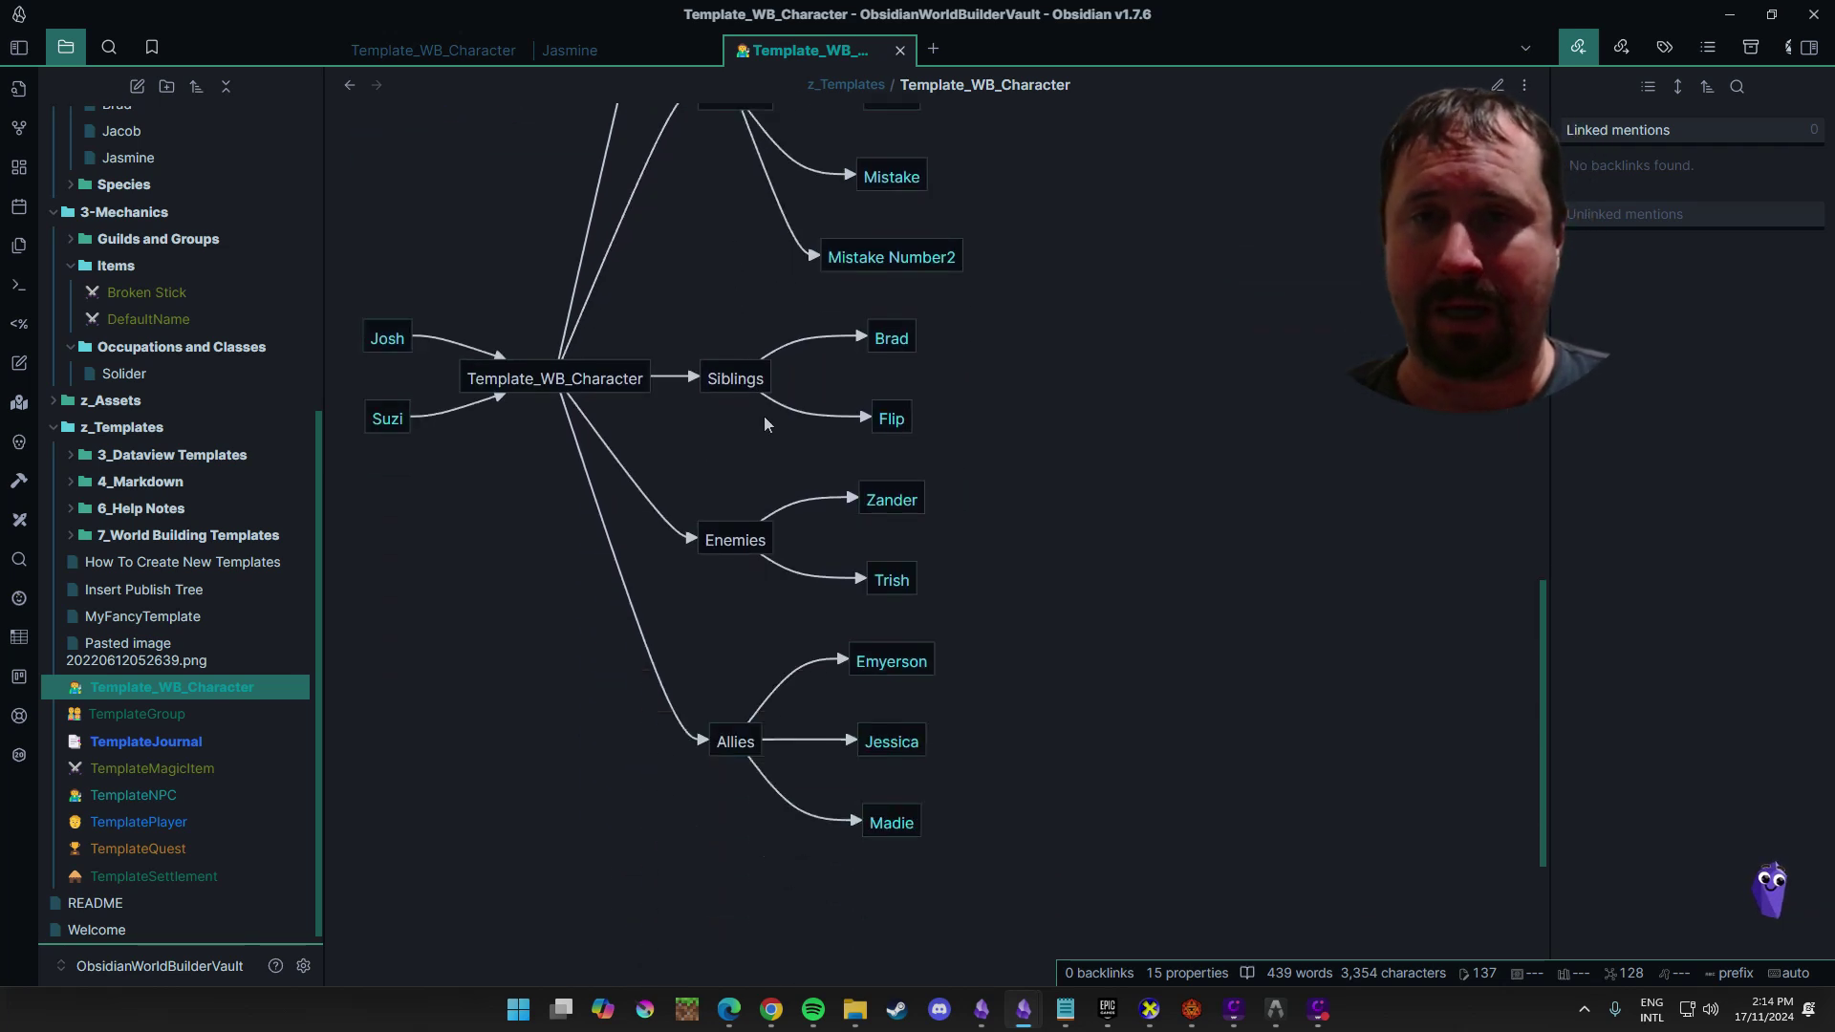
scroll(732, 331, "up", 3)
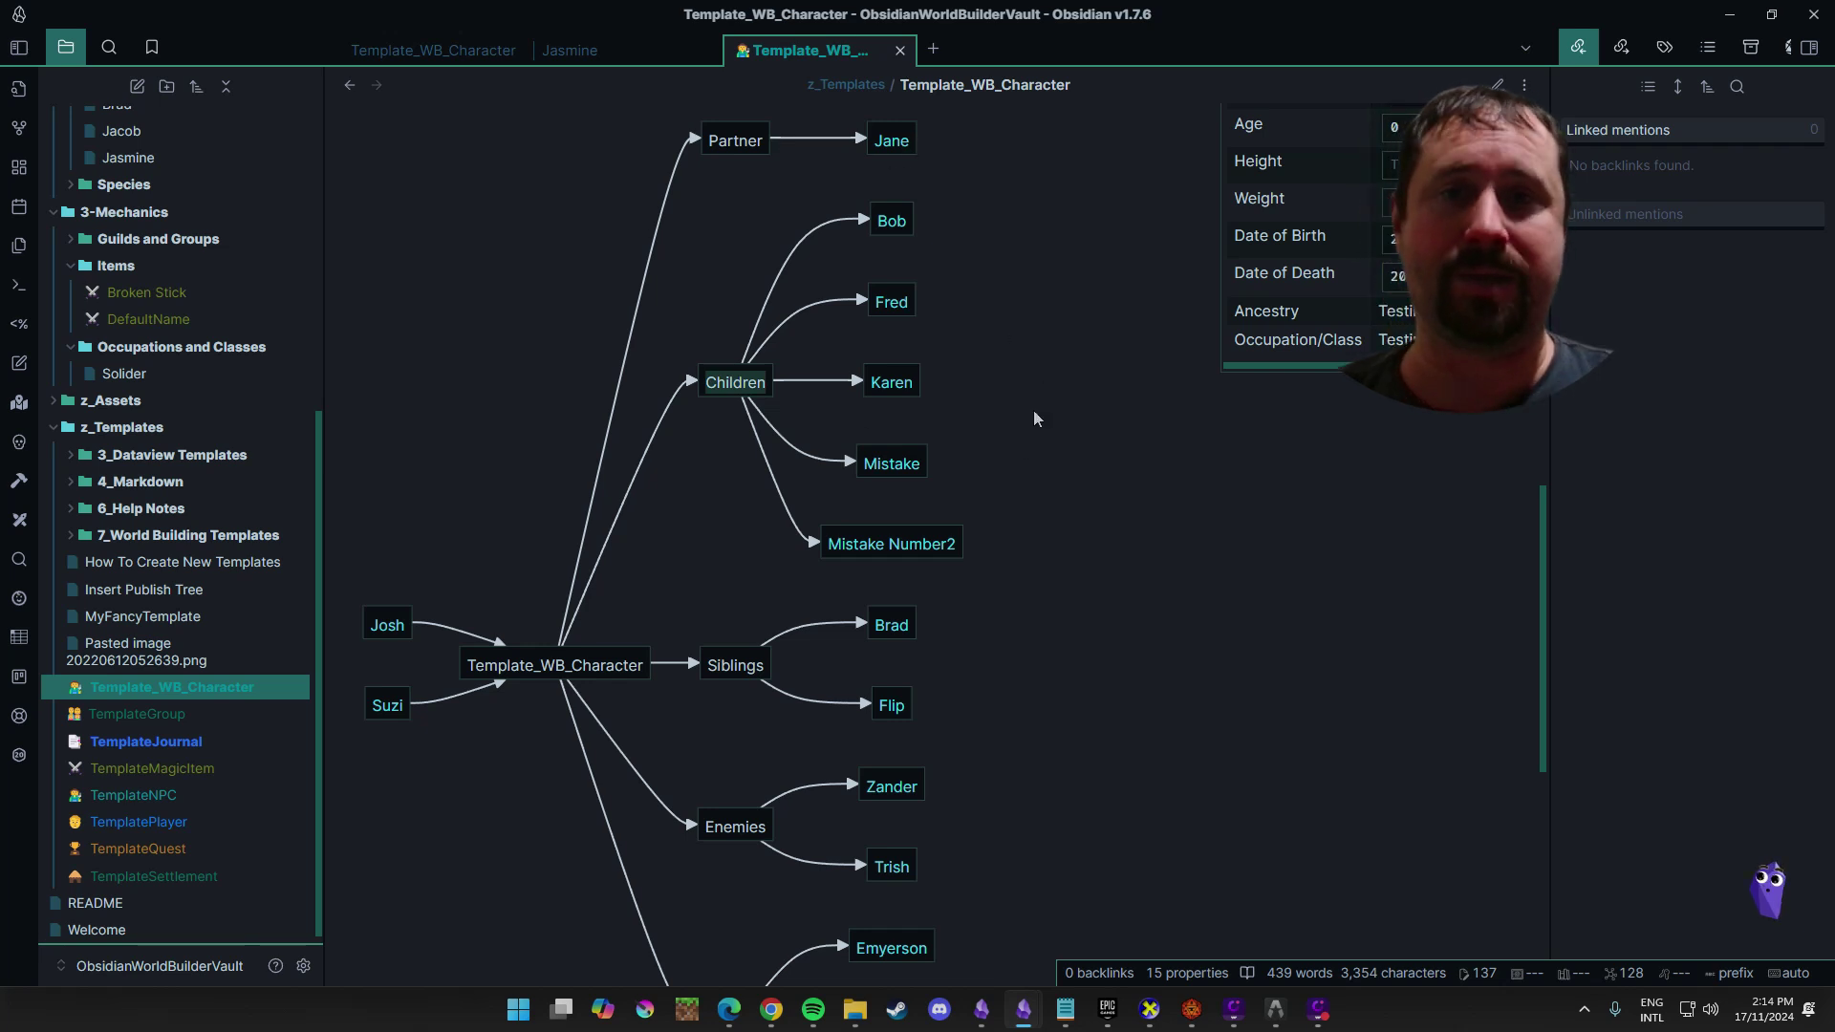
scroll(1070, 392, "down", 1)
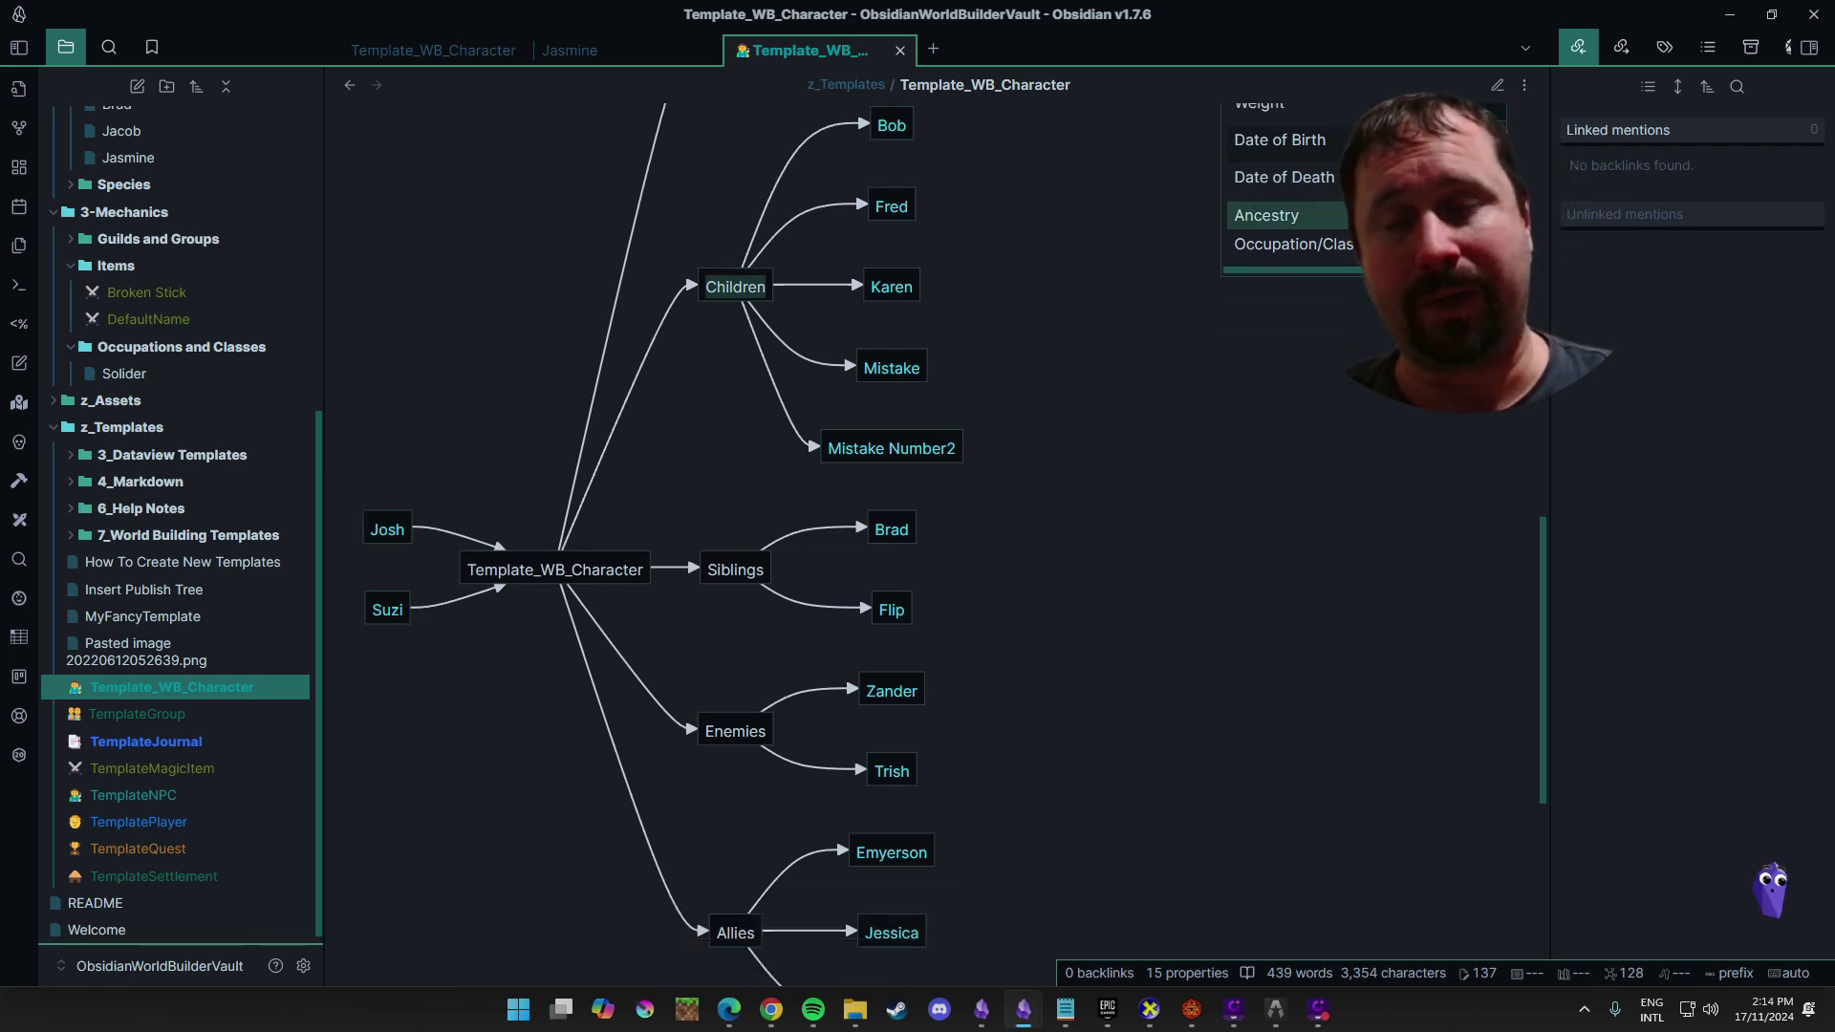
scroll(1075, 323, "down", 2)
scroll(1061, 334, "up", 3)
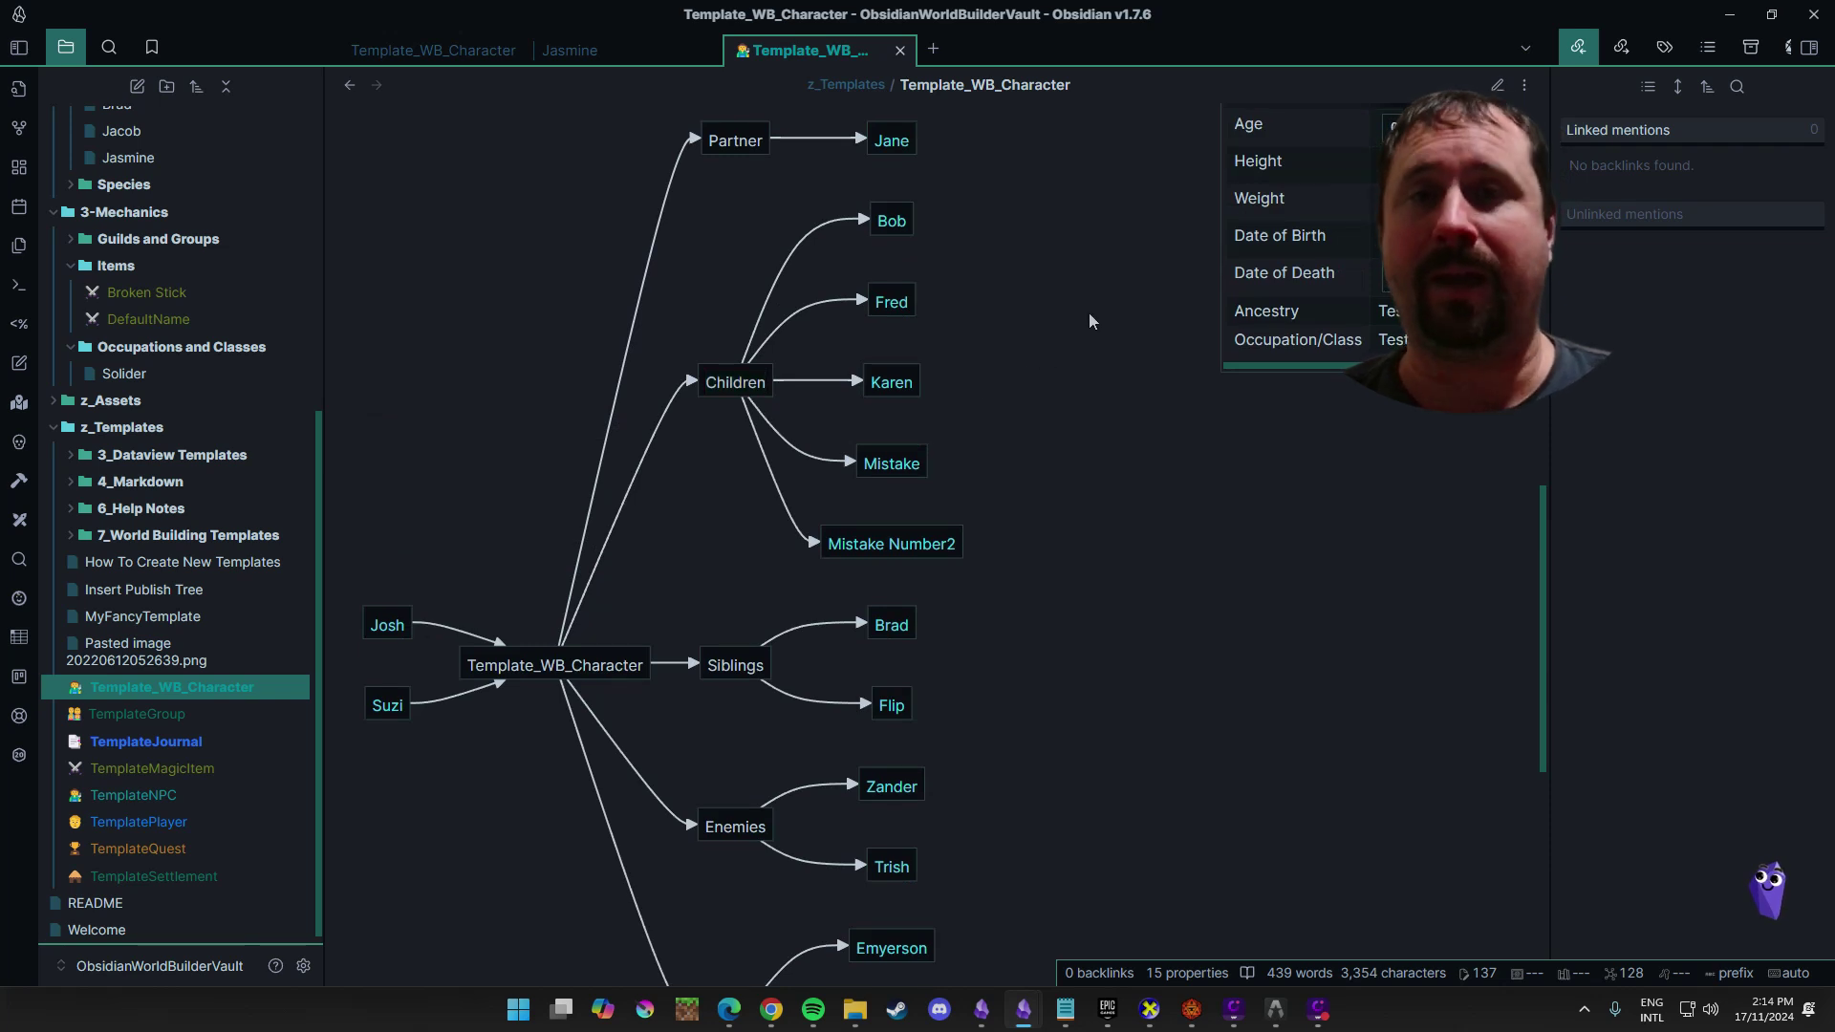
scroll(1059, 352, "up", 3)
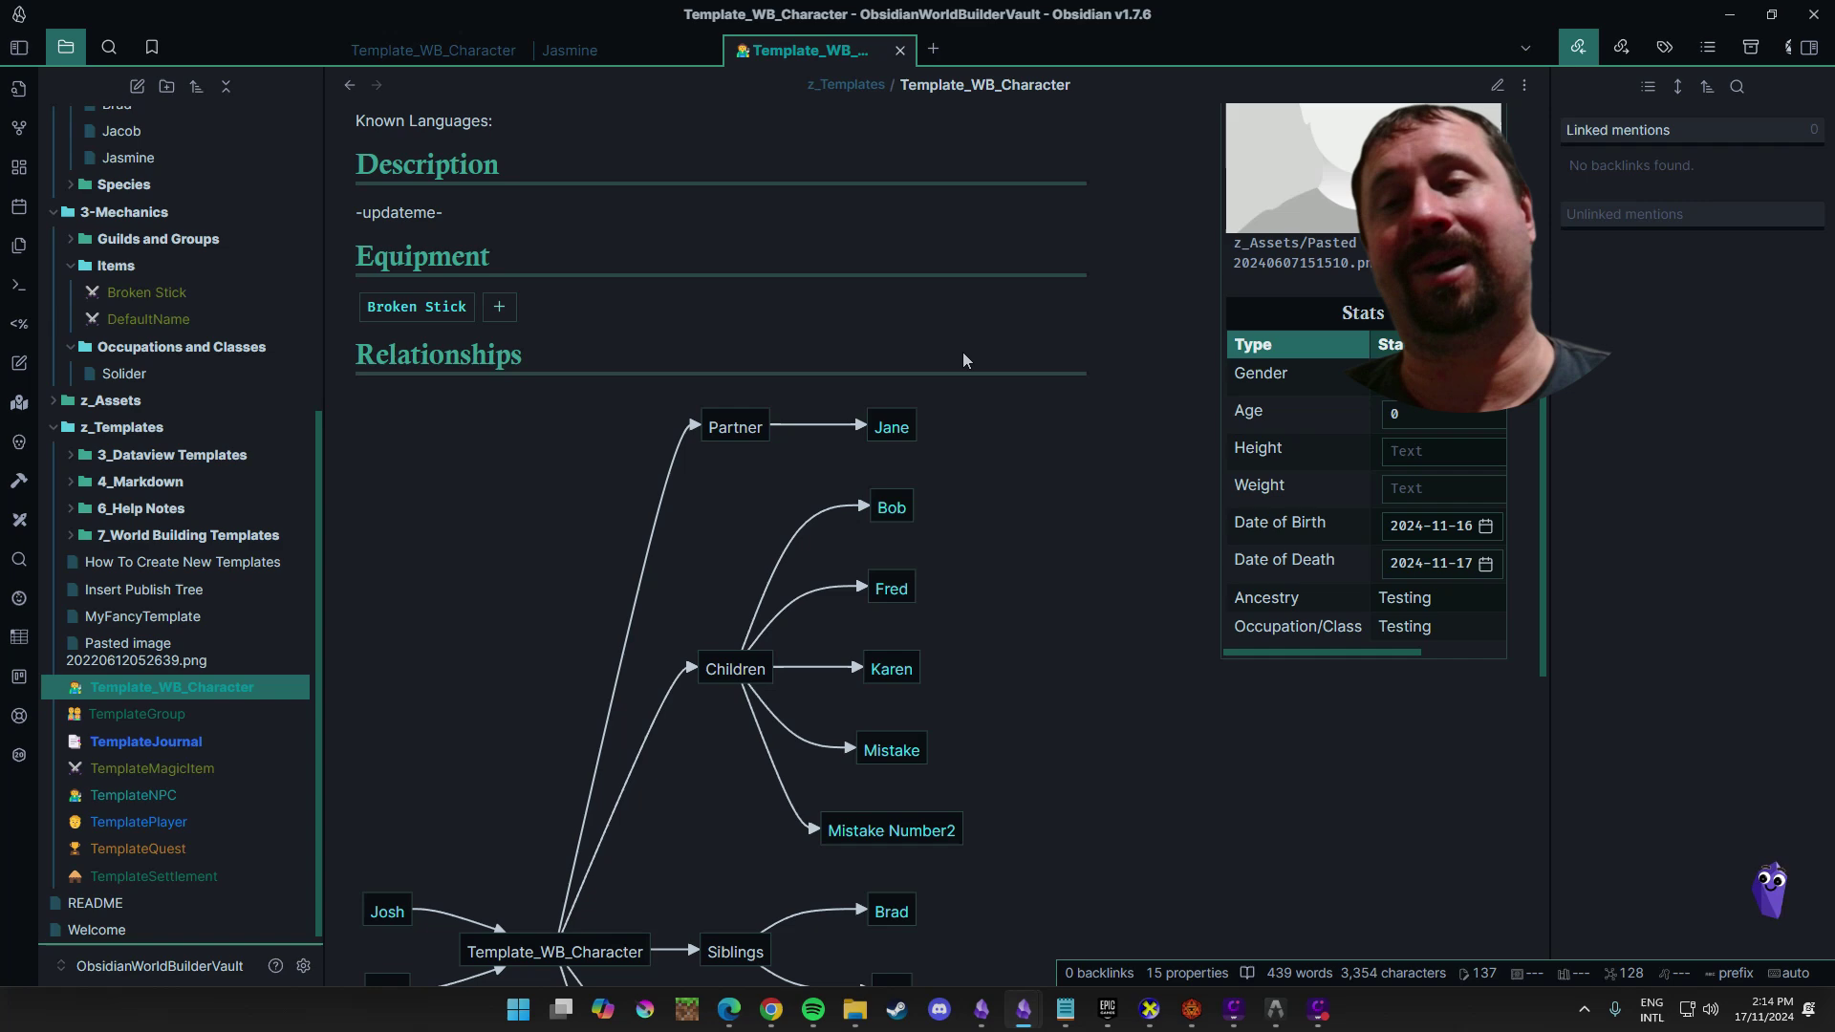
scroll(1054, 342, "down", 1)
scroll(1014, 349, "up", 3)
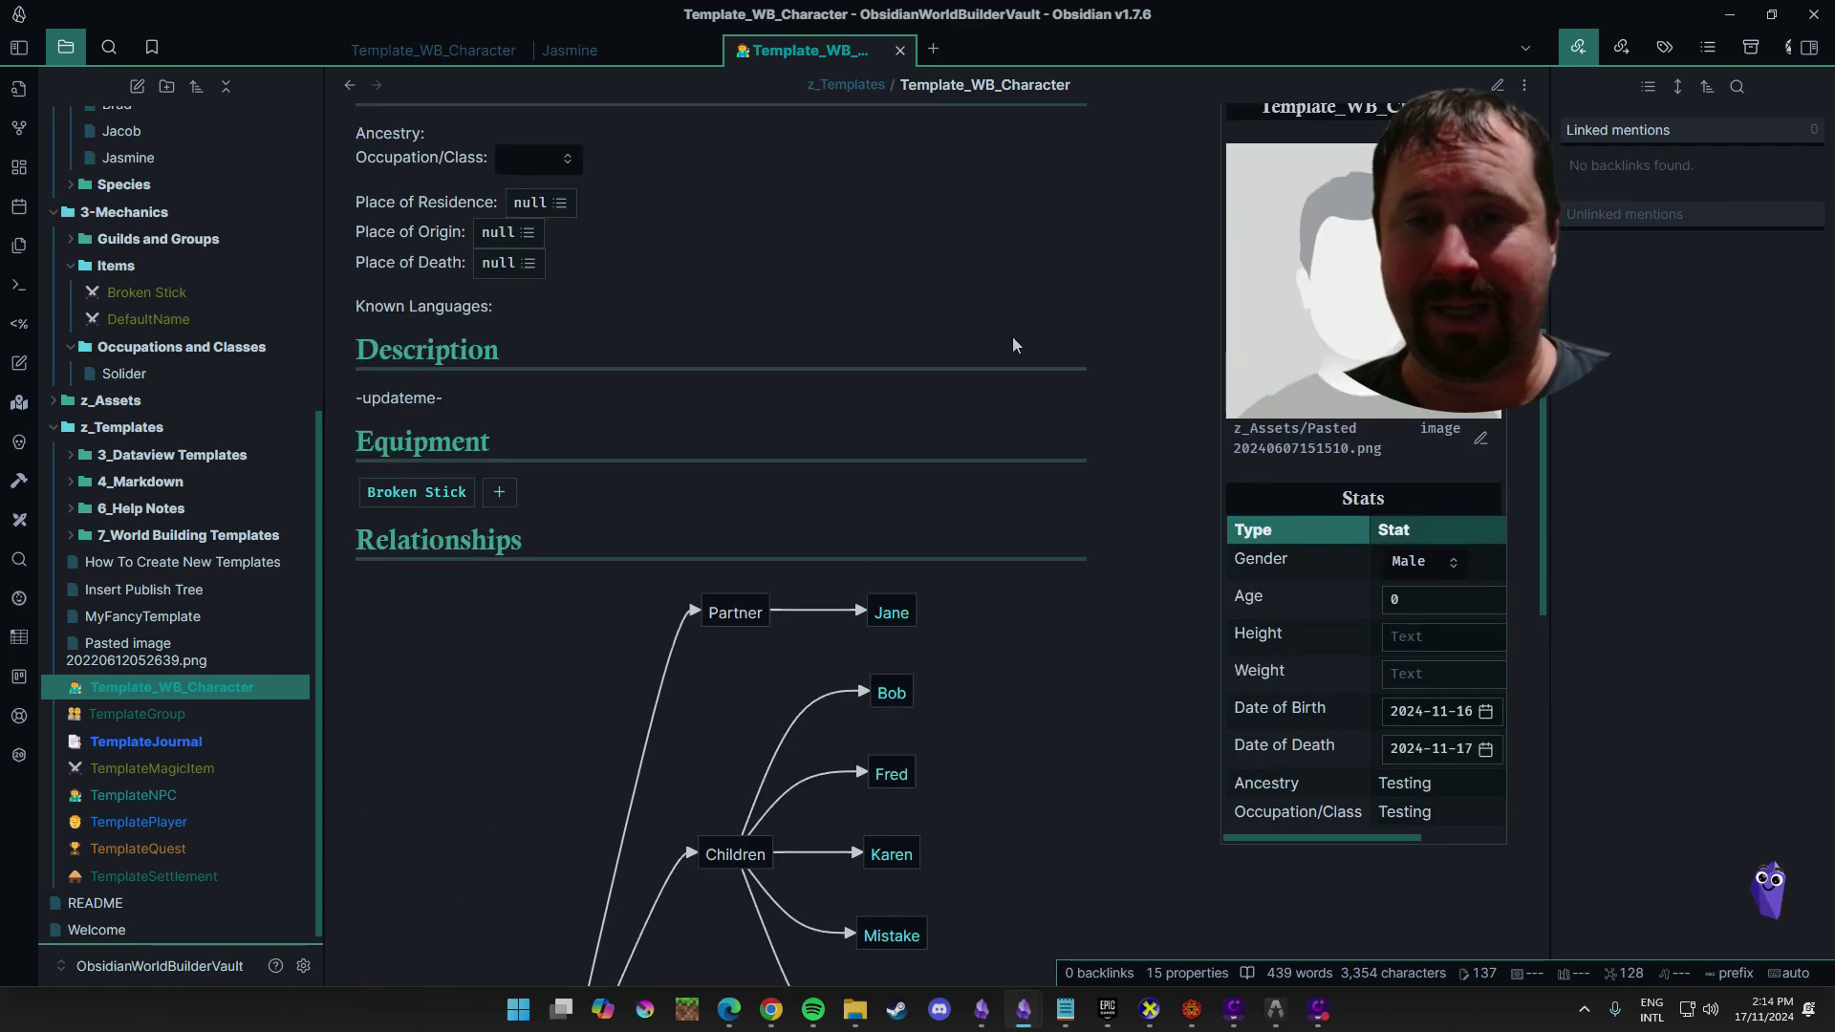
scroll(1020, 356, "down", 6)
scroll(1024, 352, "up", 10)
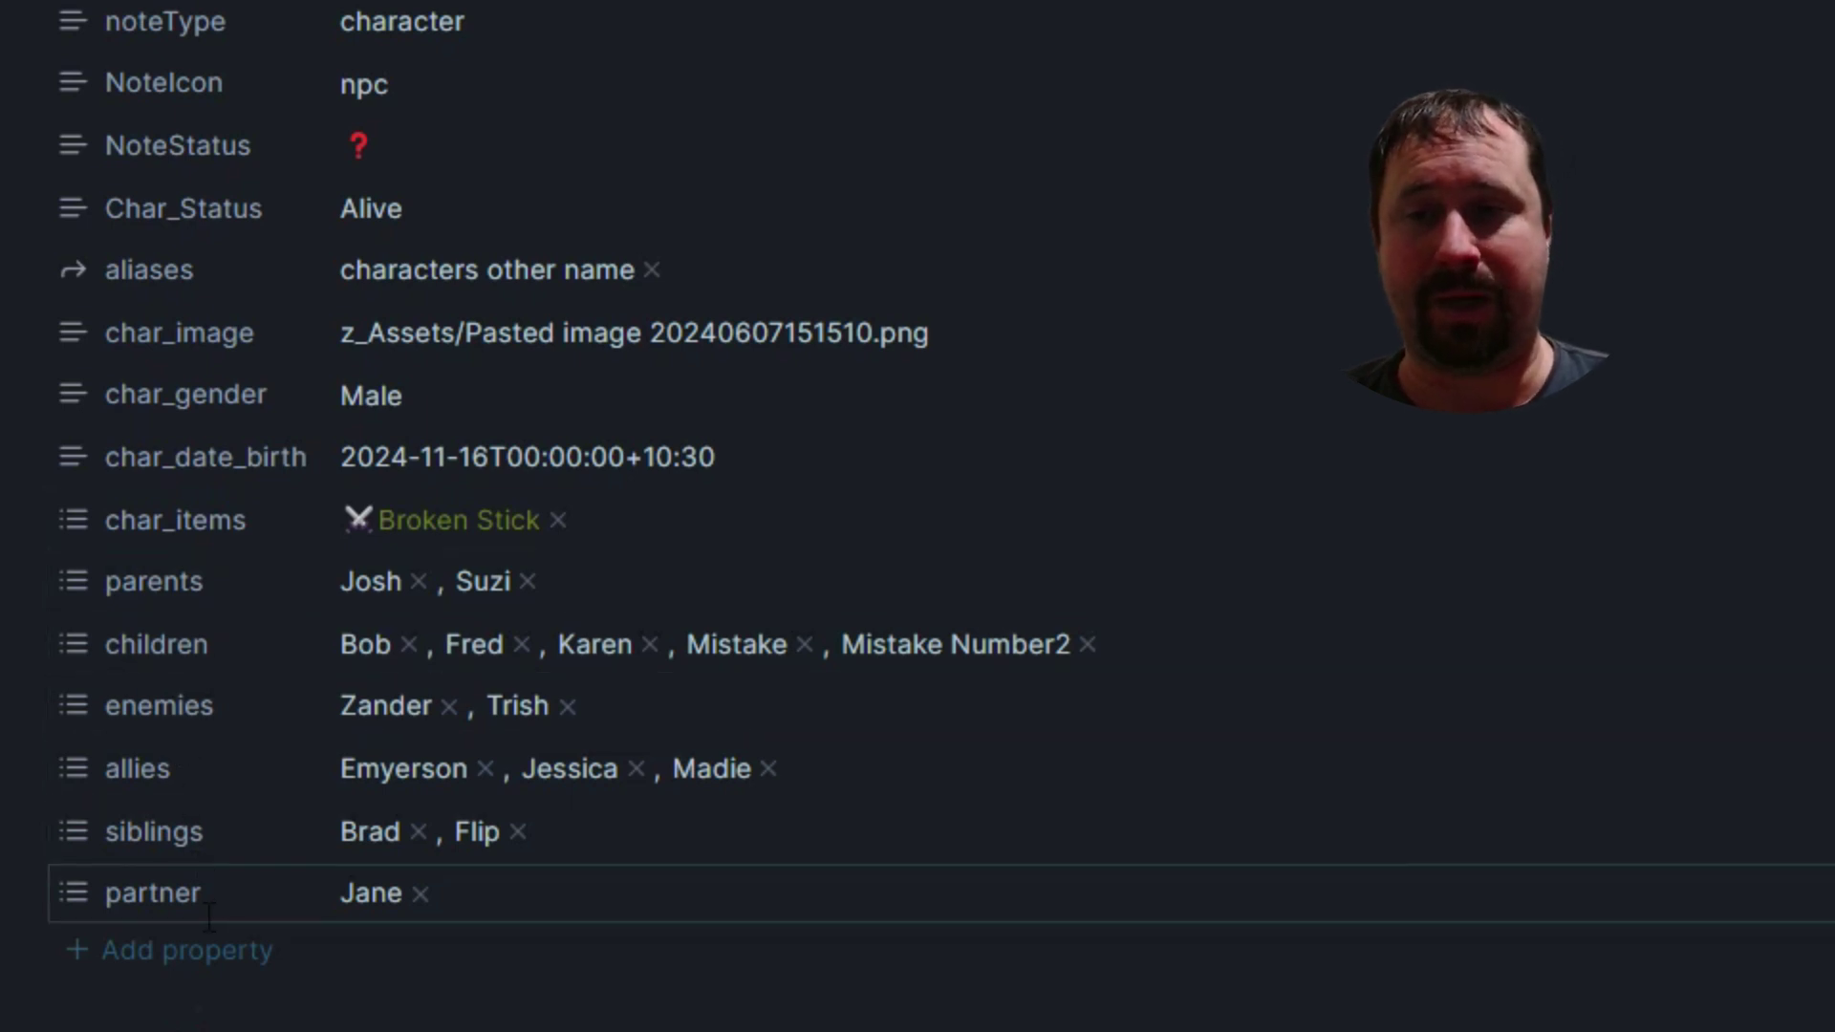
Append 'Sam' to the partner list after Jane, correcting a typo along the way
left_click(1057, 902)
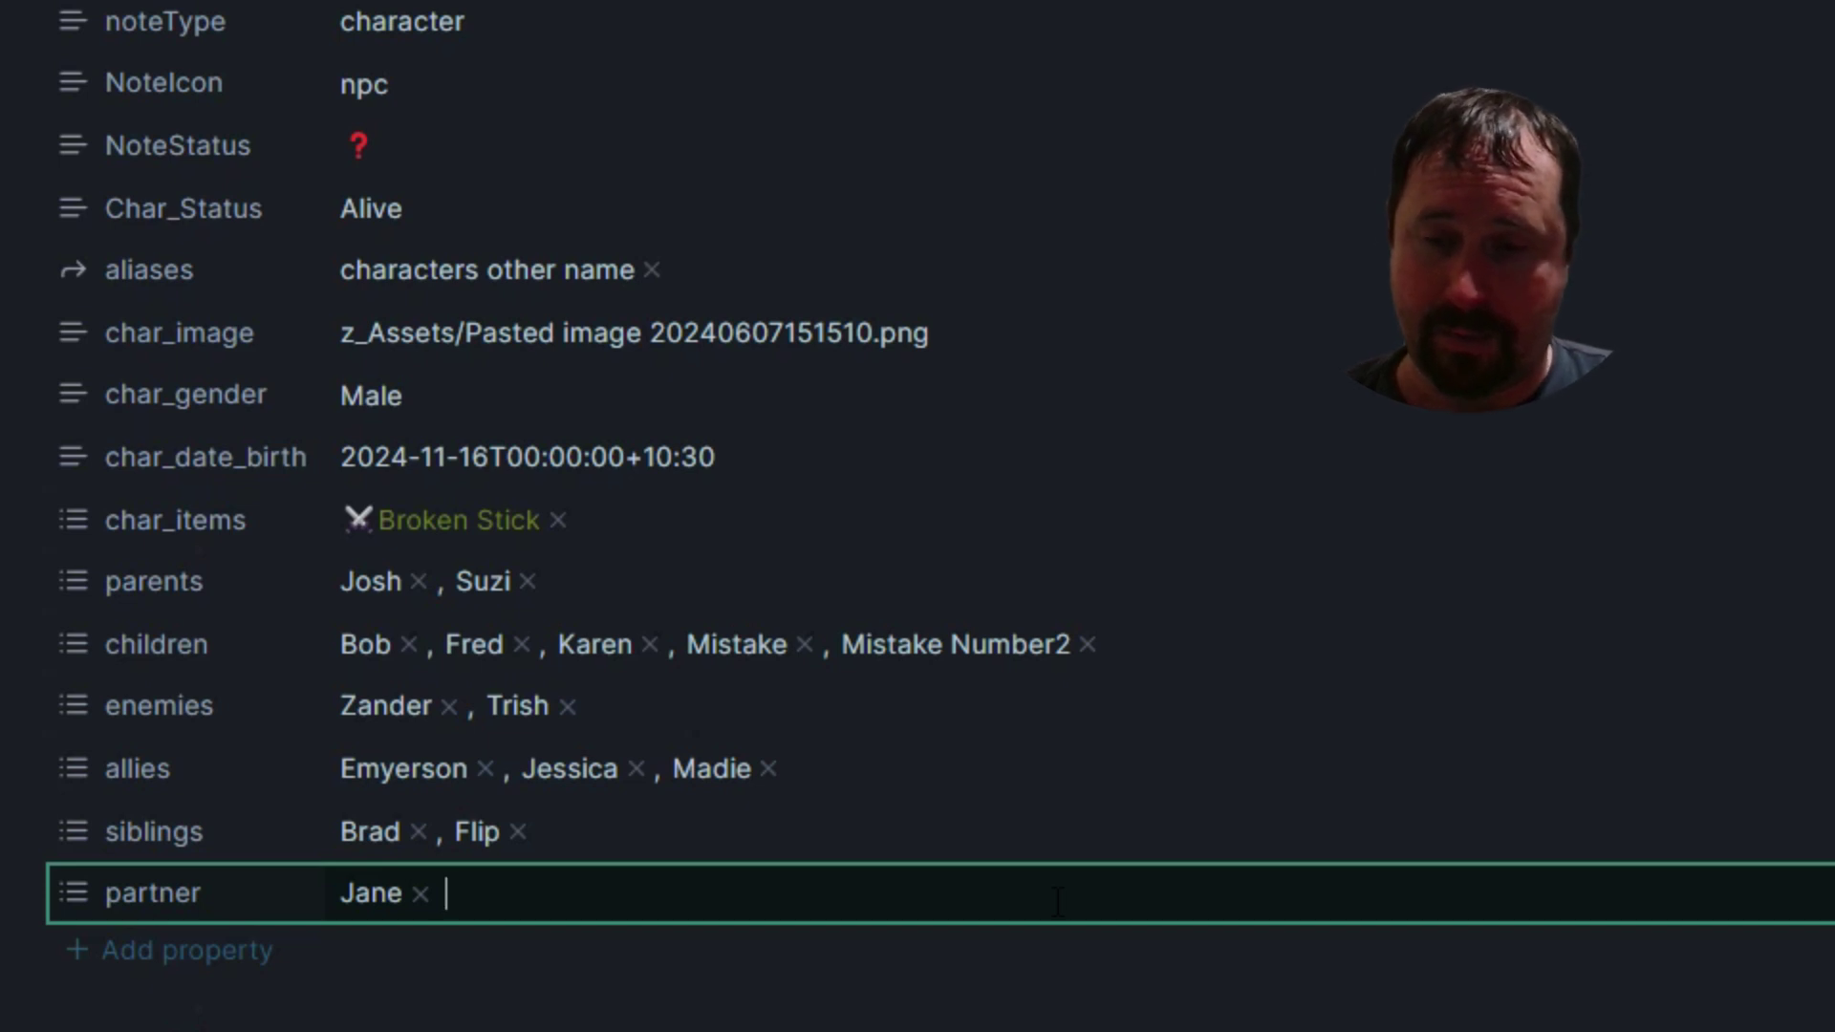
type("Su")
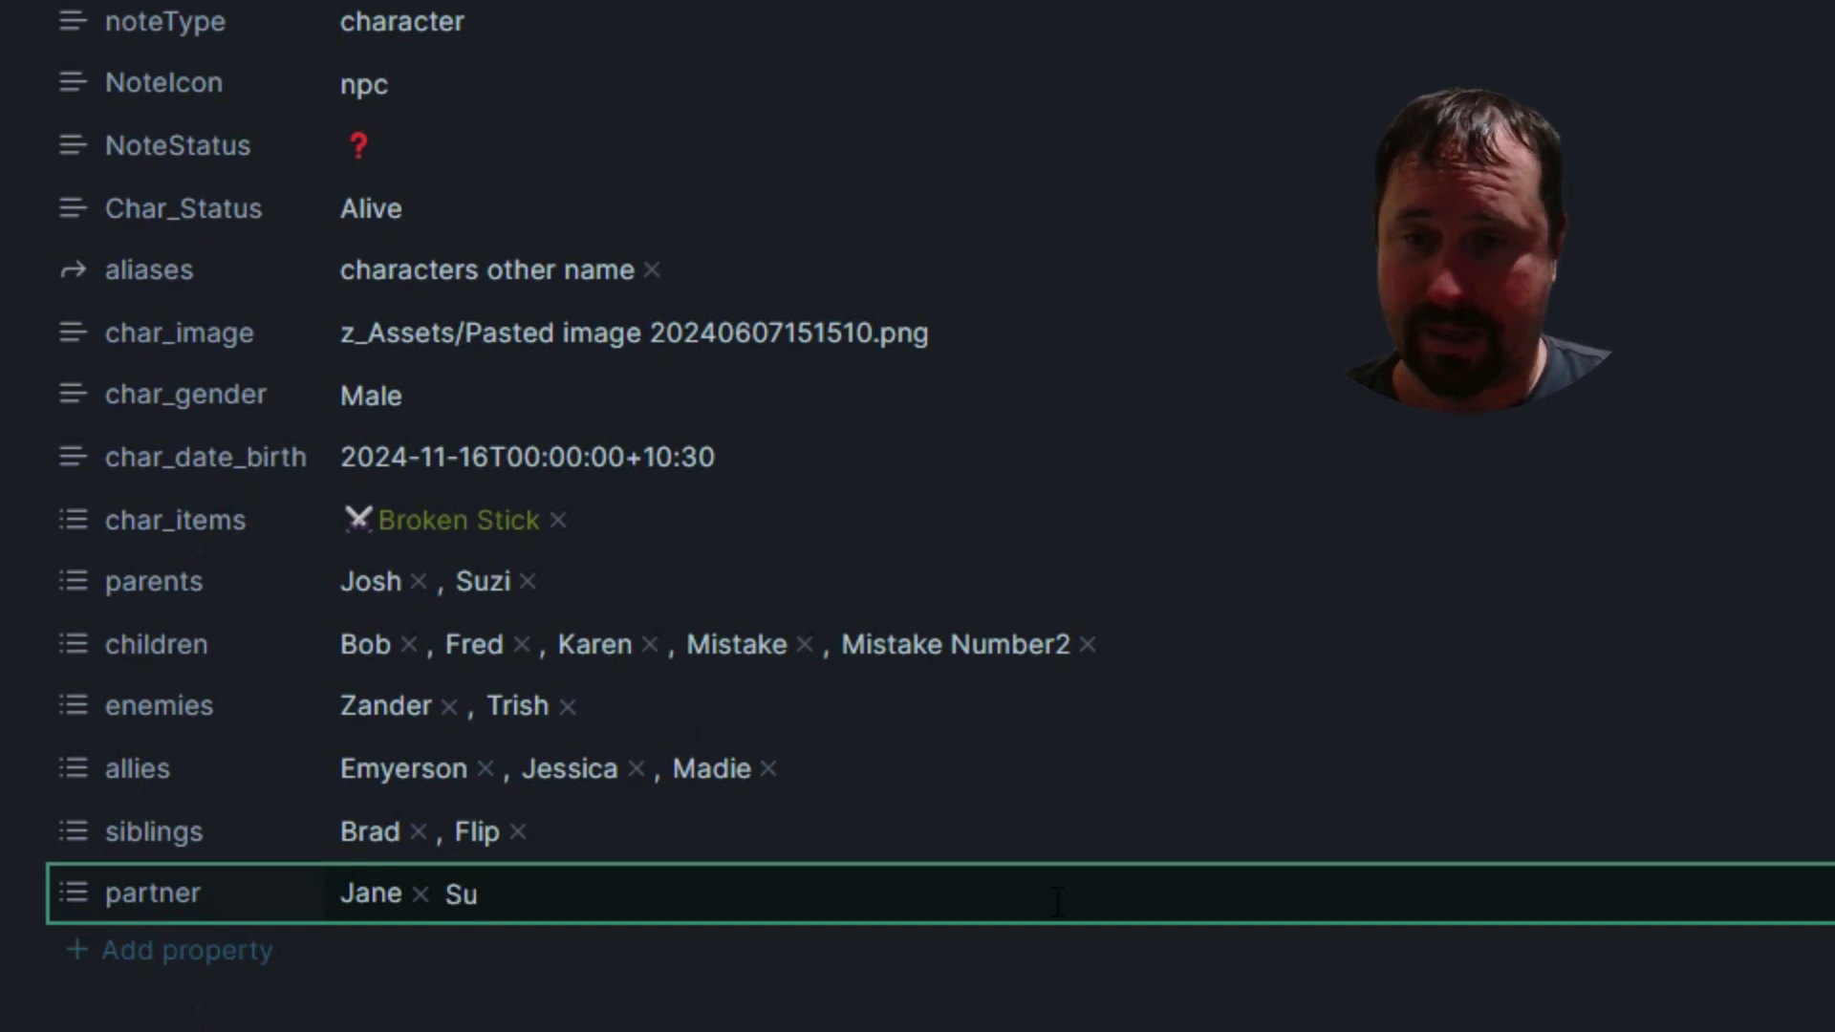
key("BackSpace")
type("am")
key("Return")
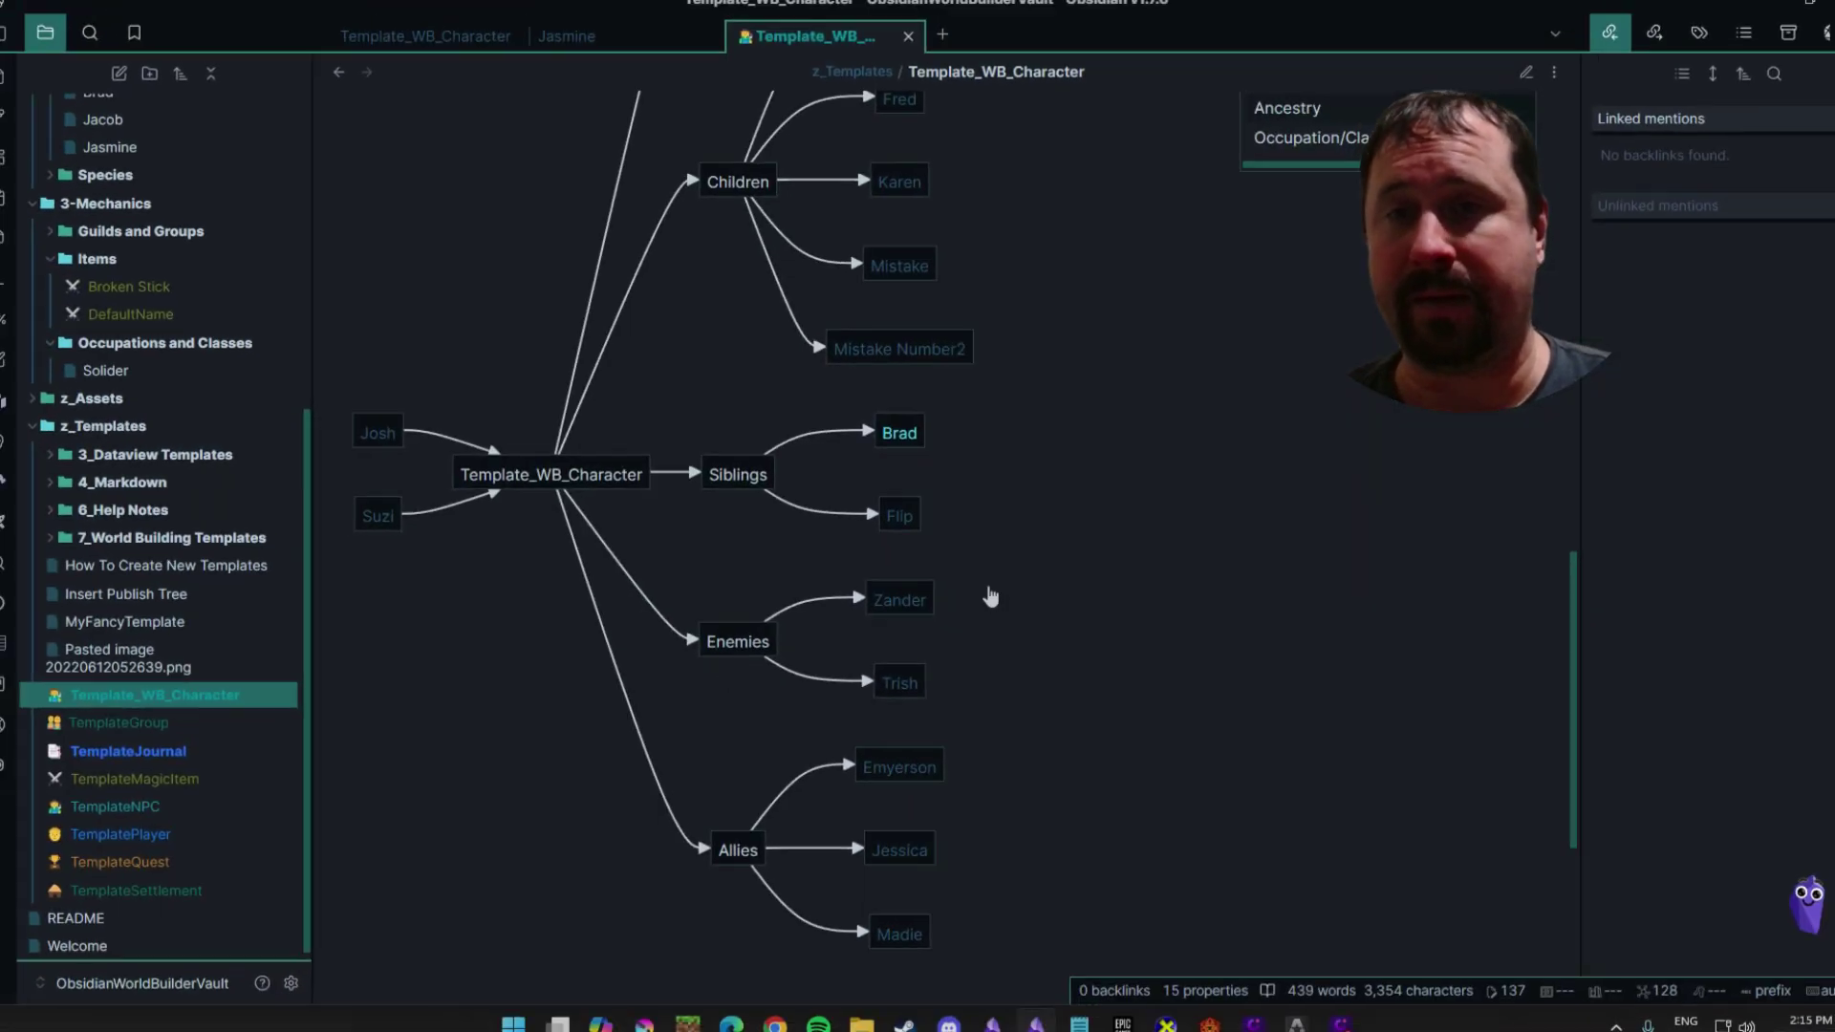
scroll(955, 497, "down", 1)
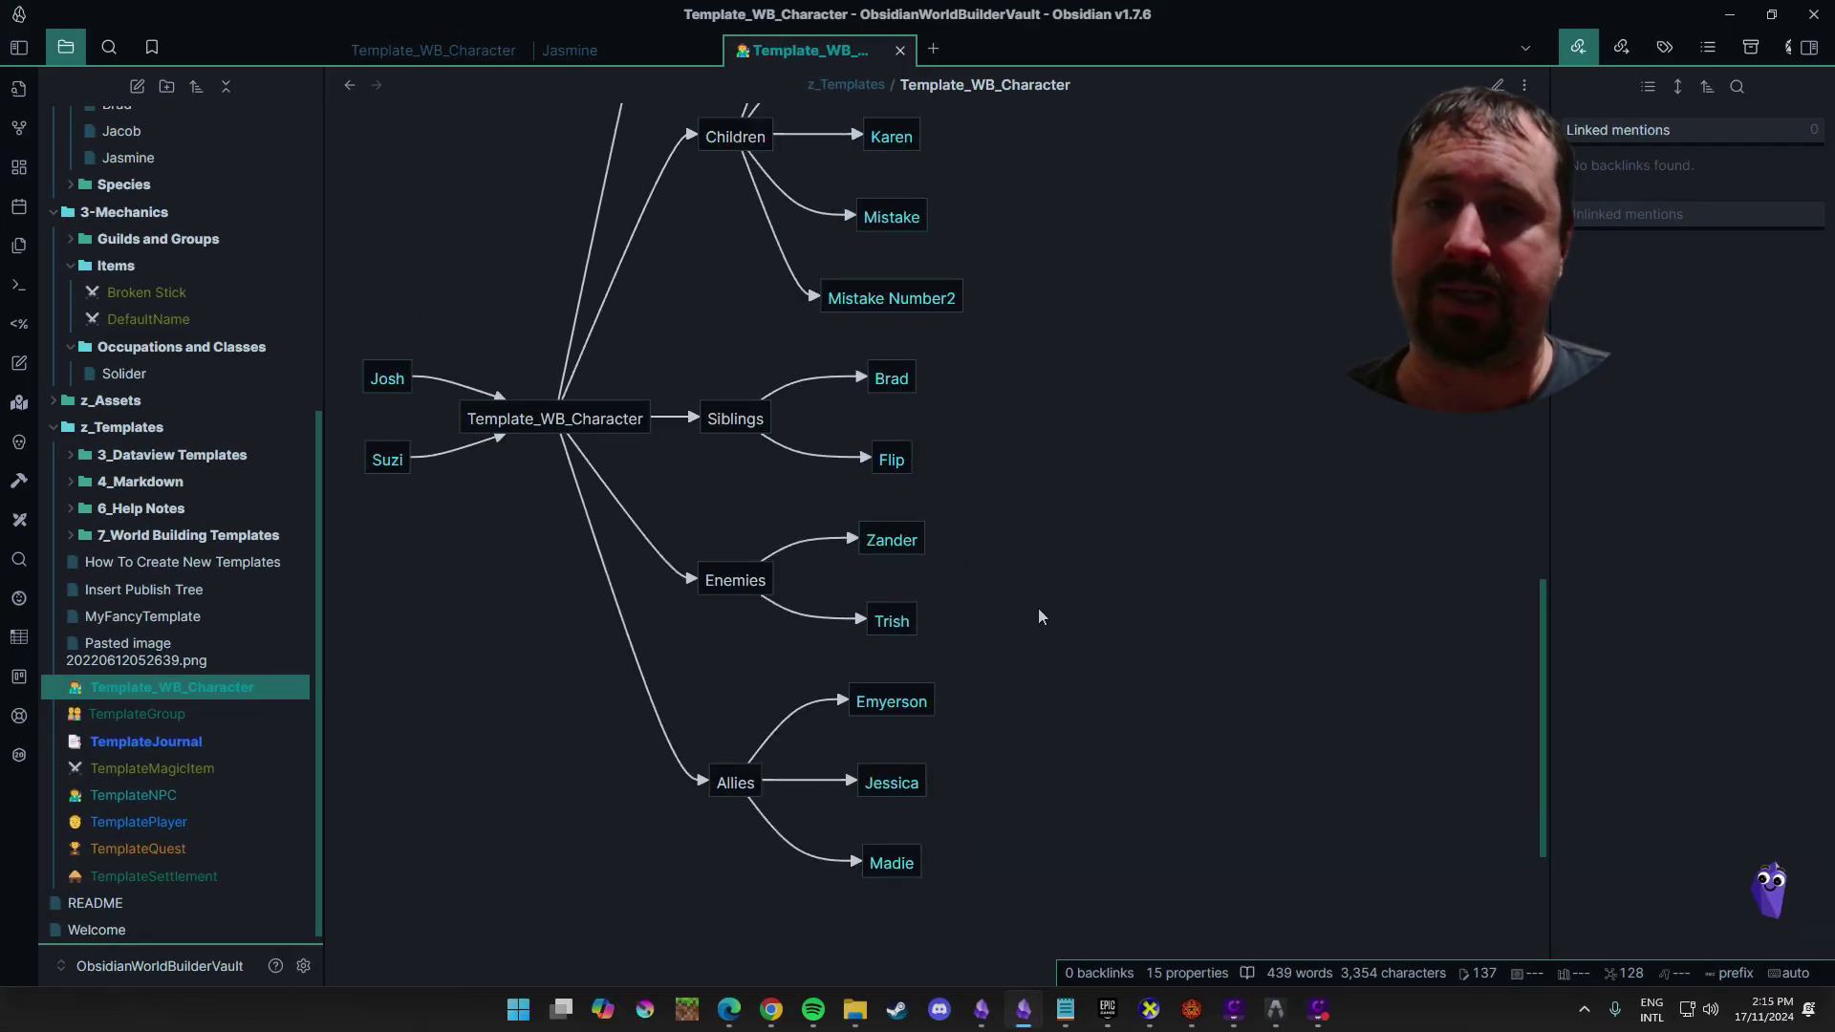
scroll(1040, 616, "up", 7)
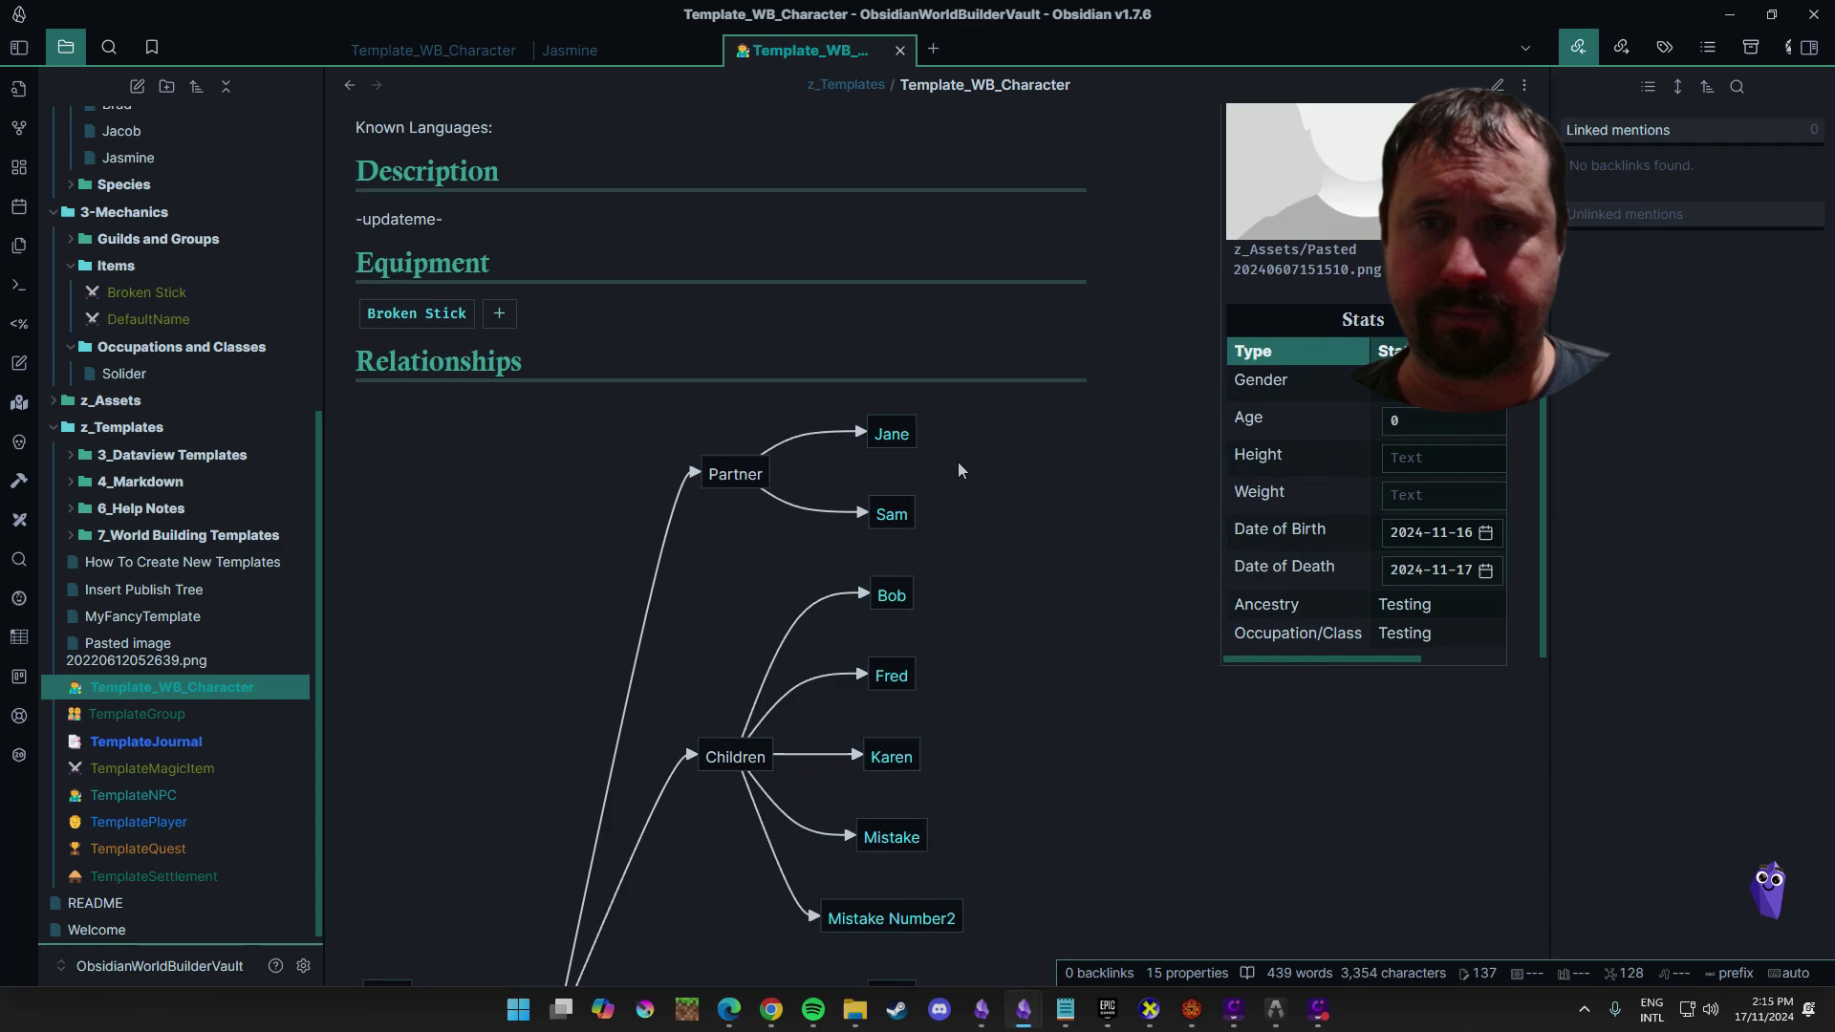
scroll(676, 582, "up", 8)
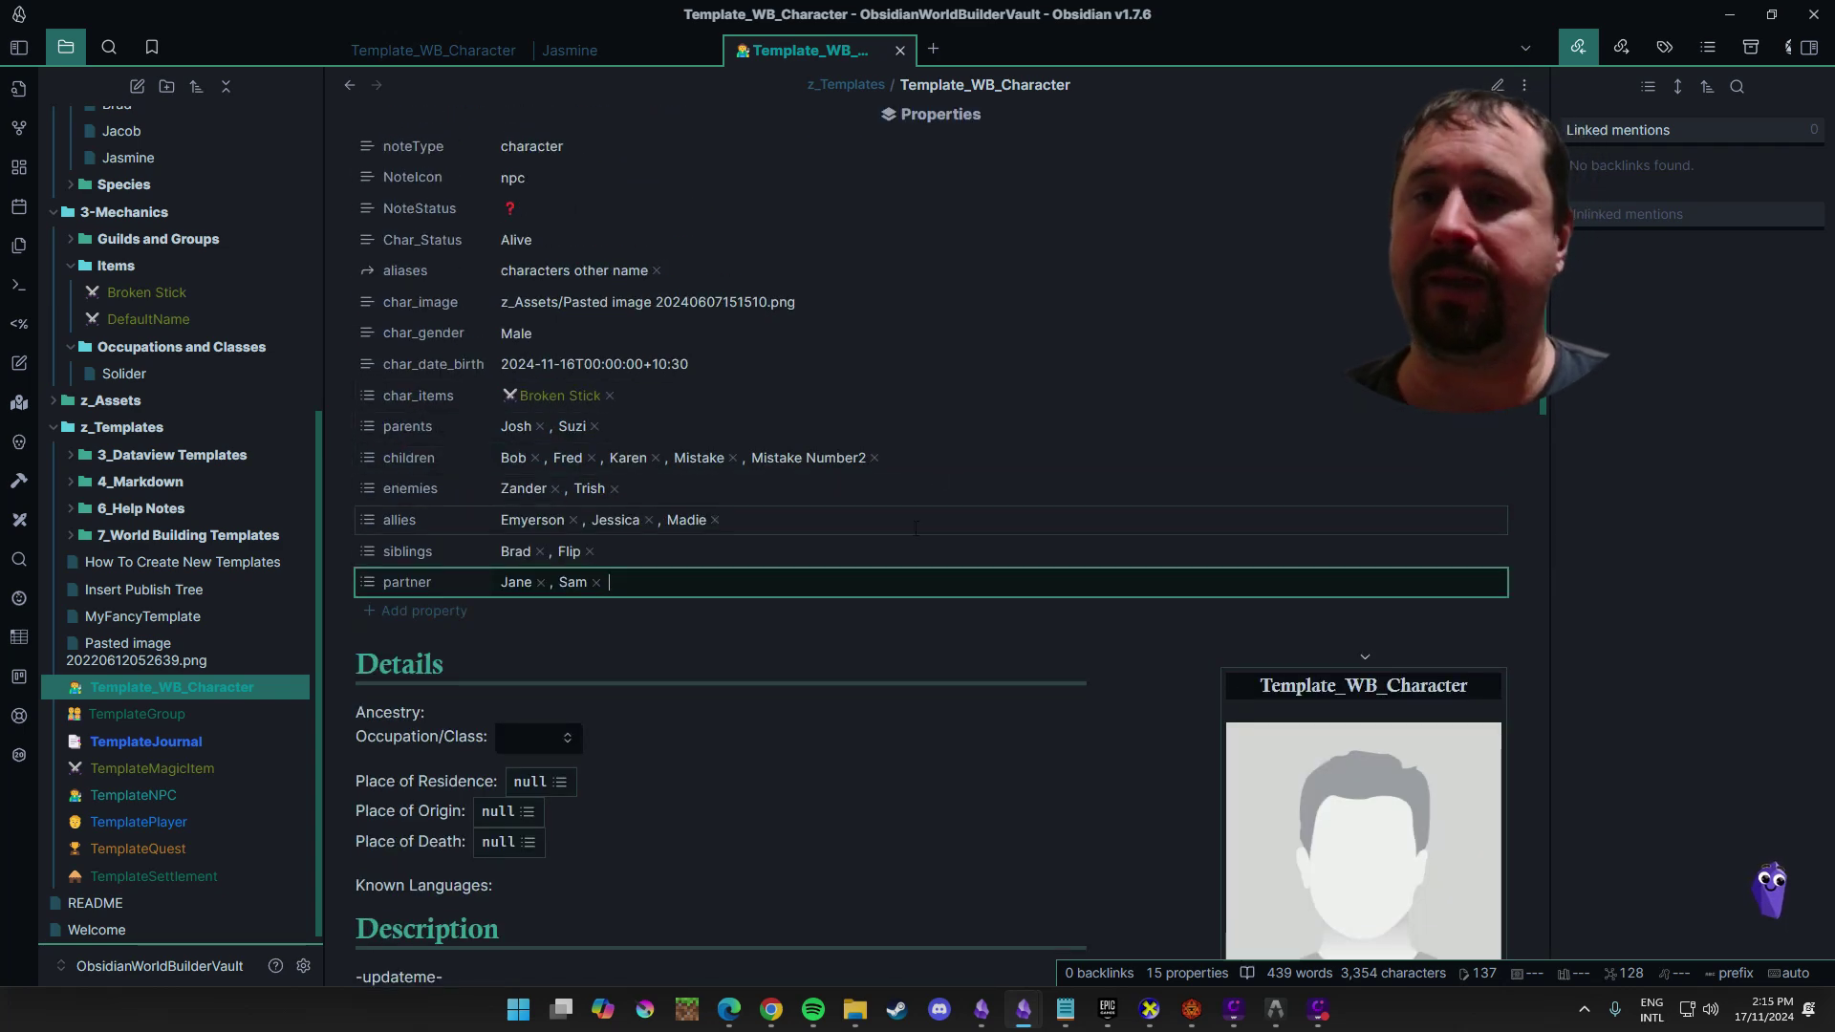
scroll(929, 554, "down", 1)
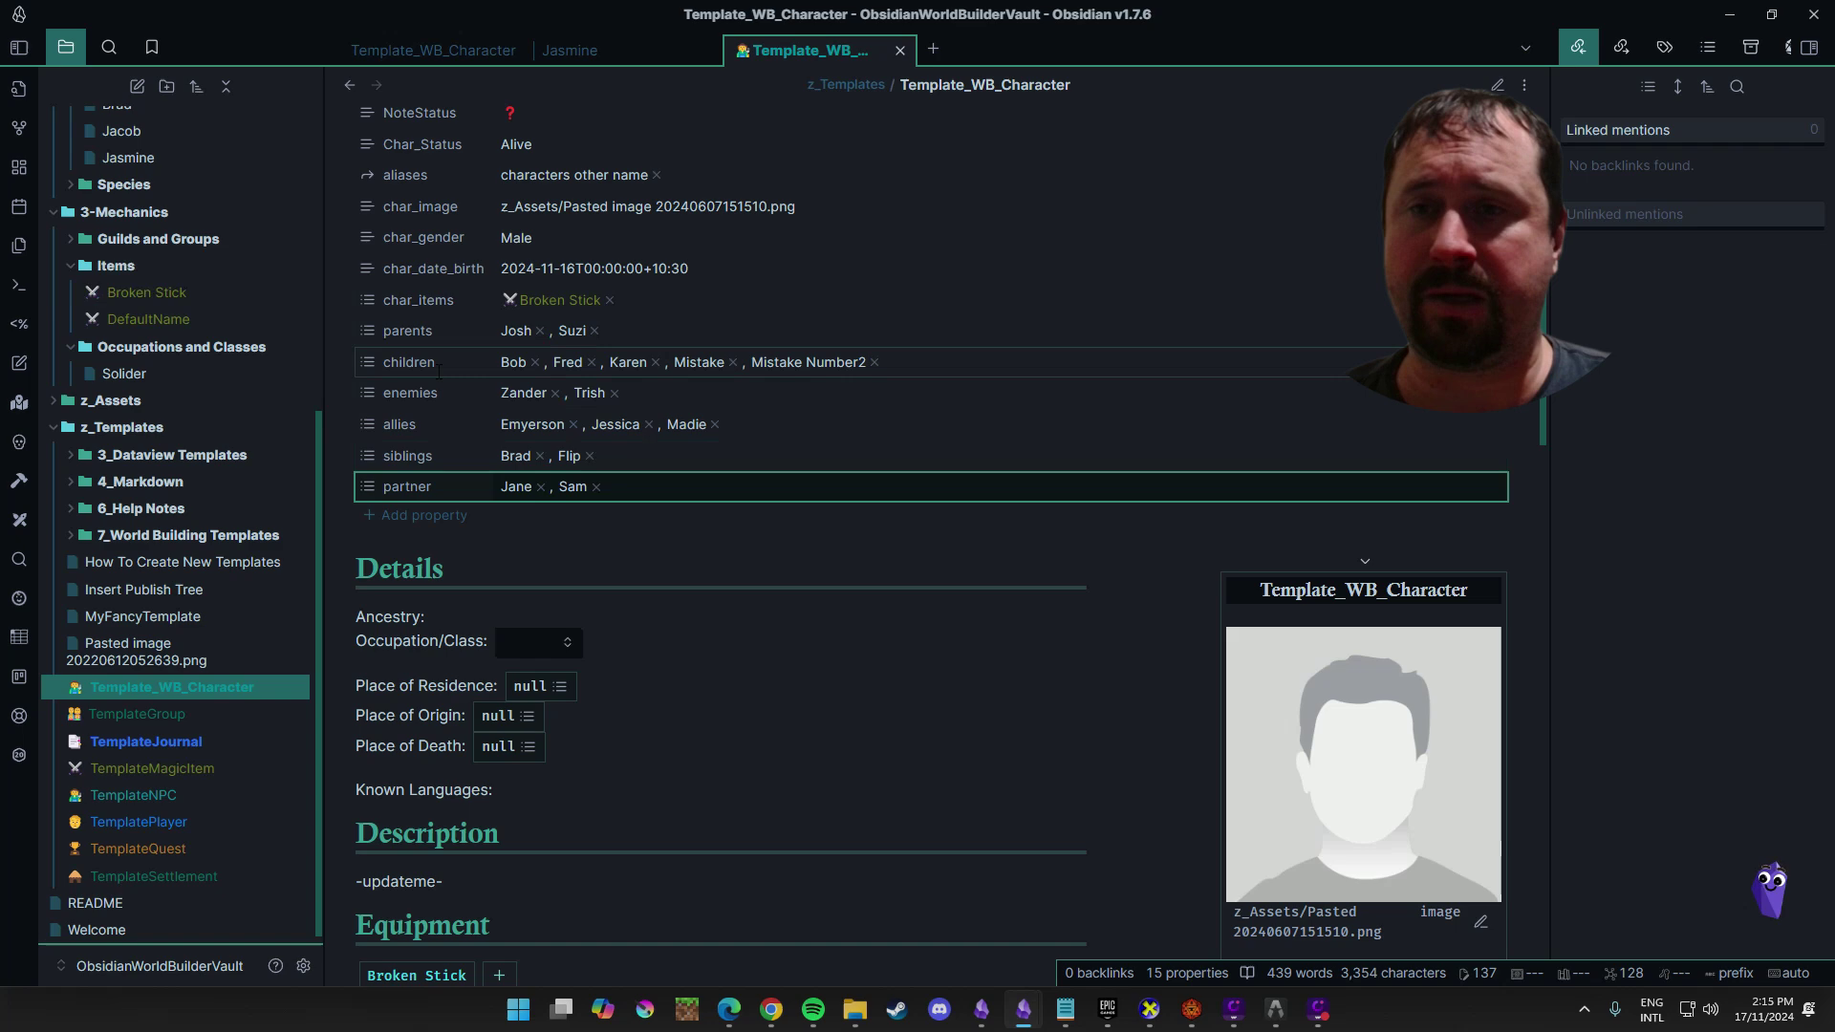
scroll(818, 537, "down", 12)
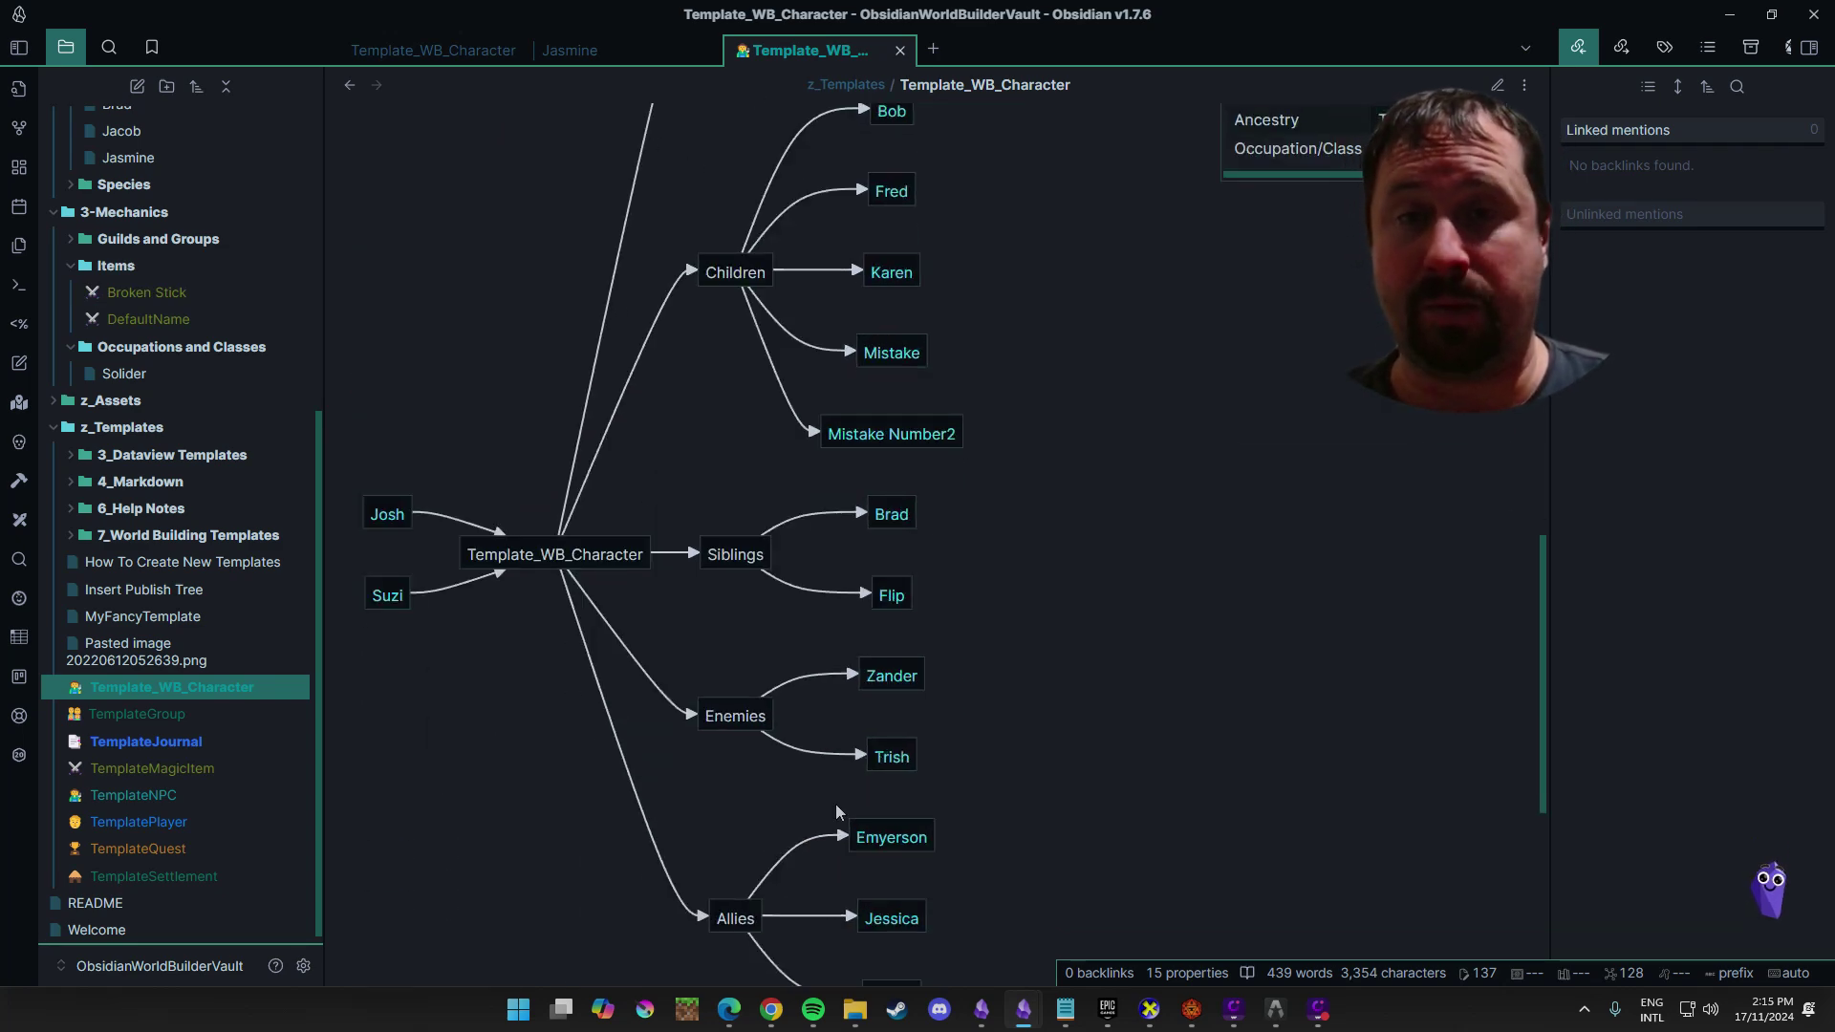
scroll(1213, 599, "up", 3)
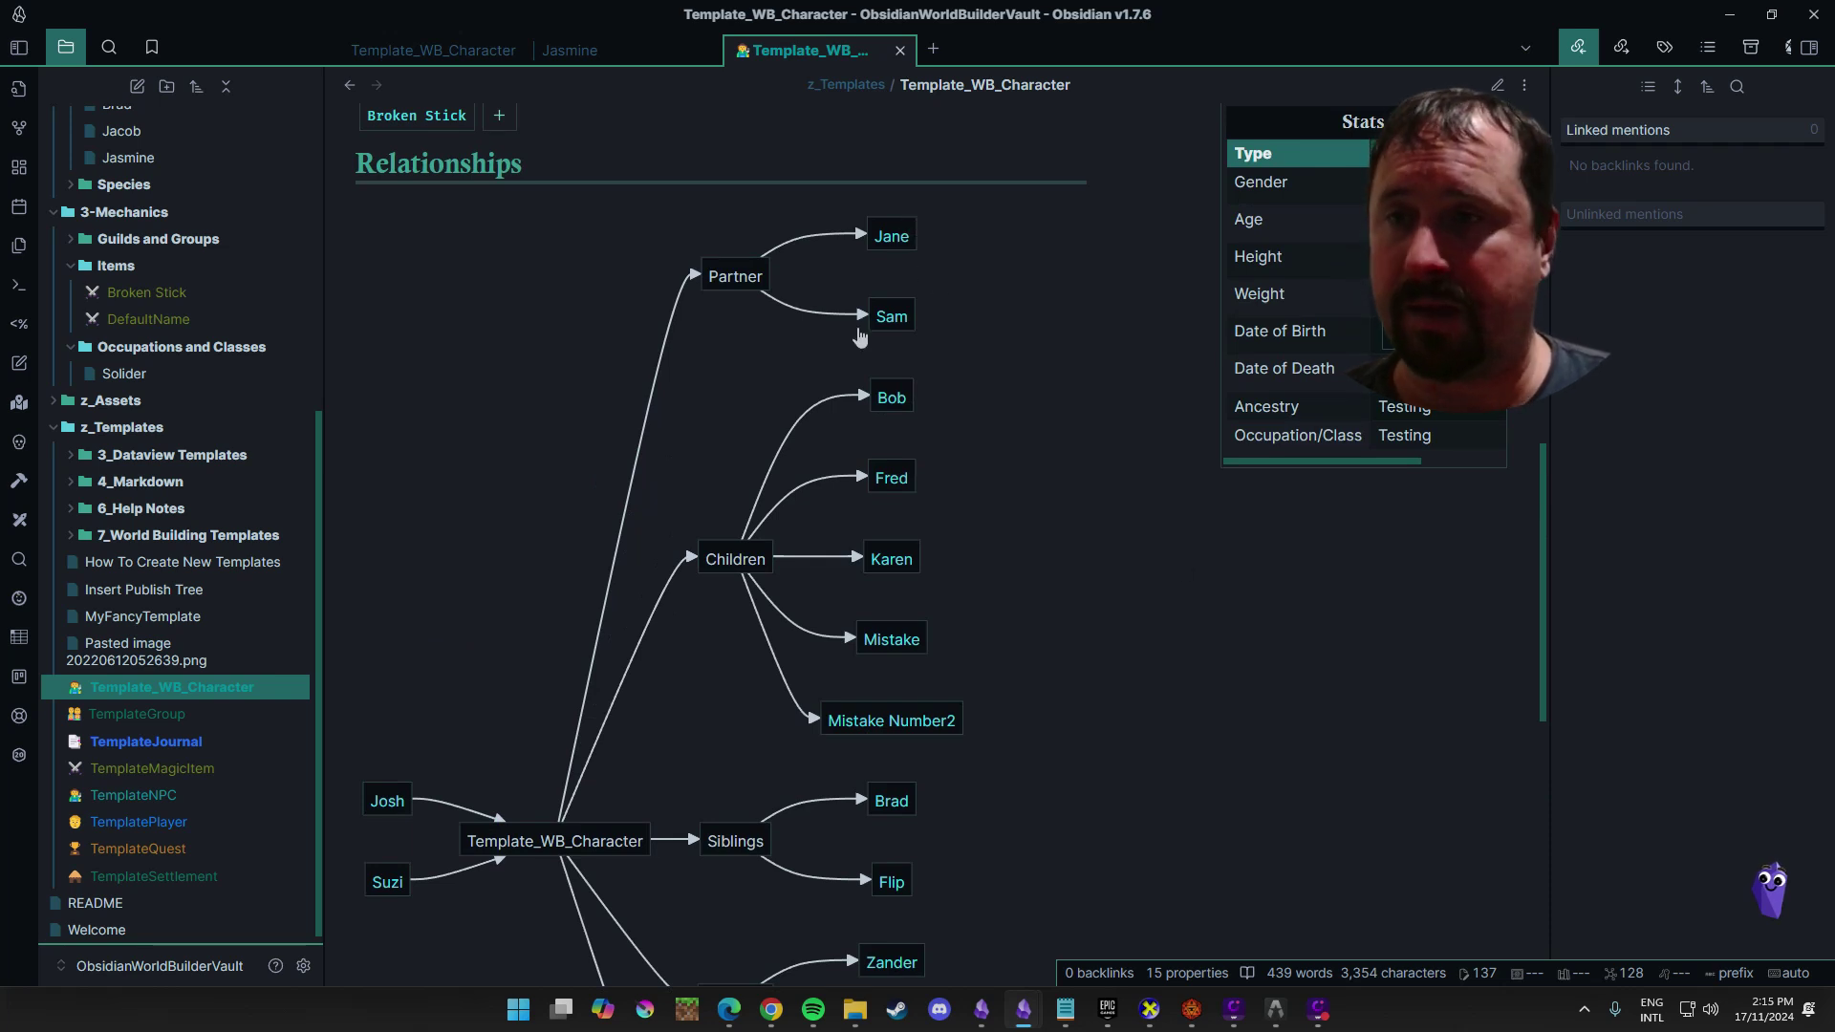
scroll(295, 343, "up", 4)
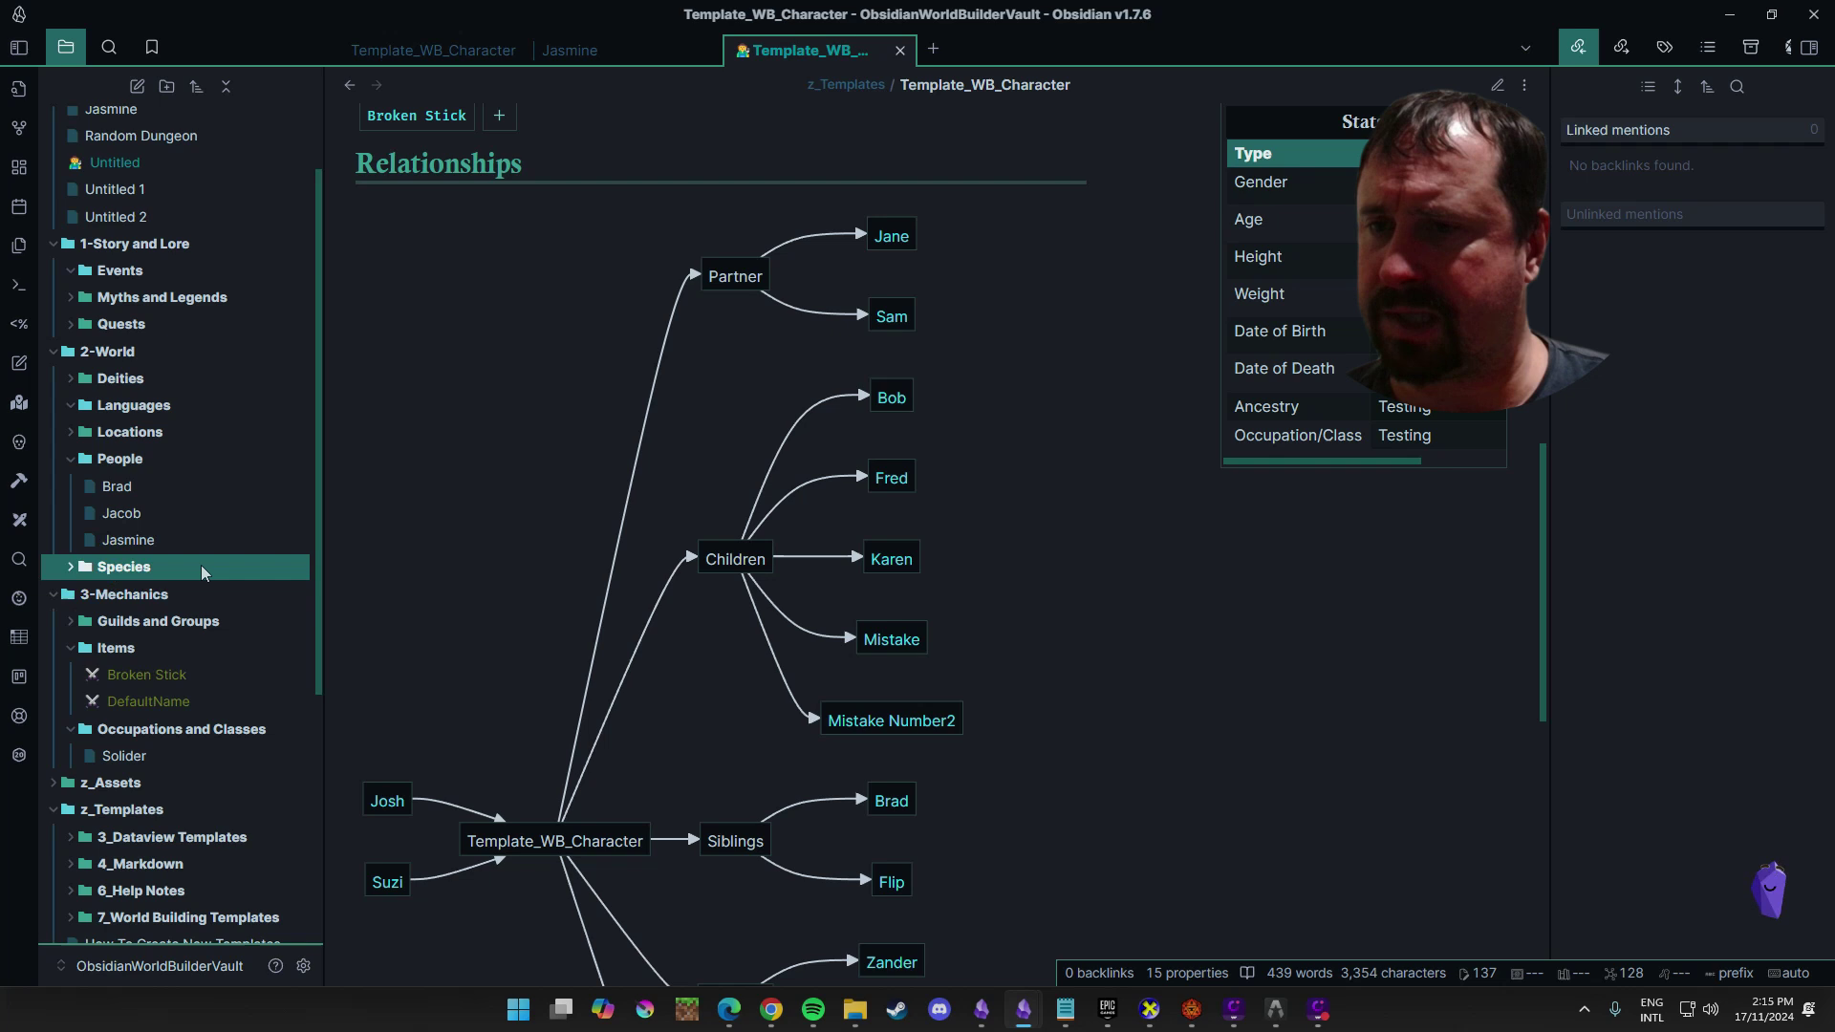
scroll(202, 564, "down", 1)
scroll(225, 583, "down", 2)
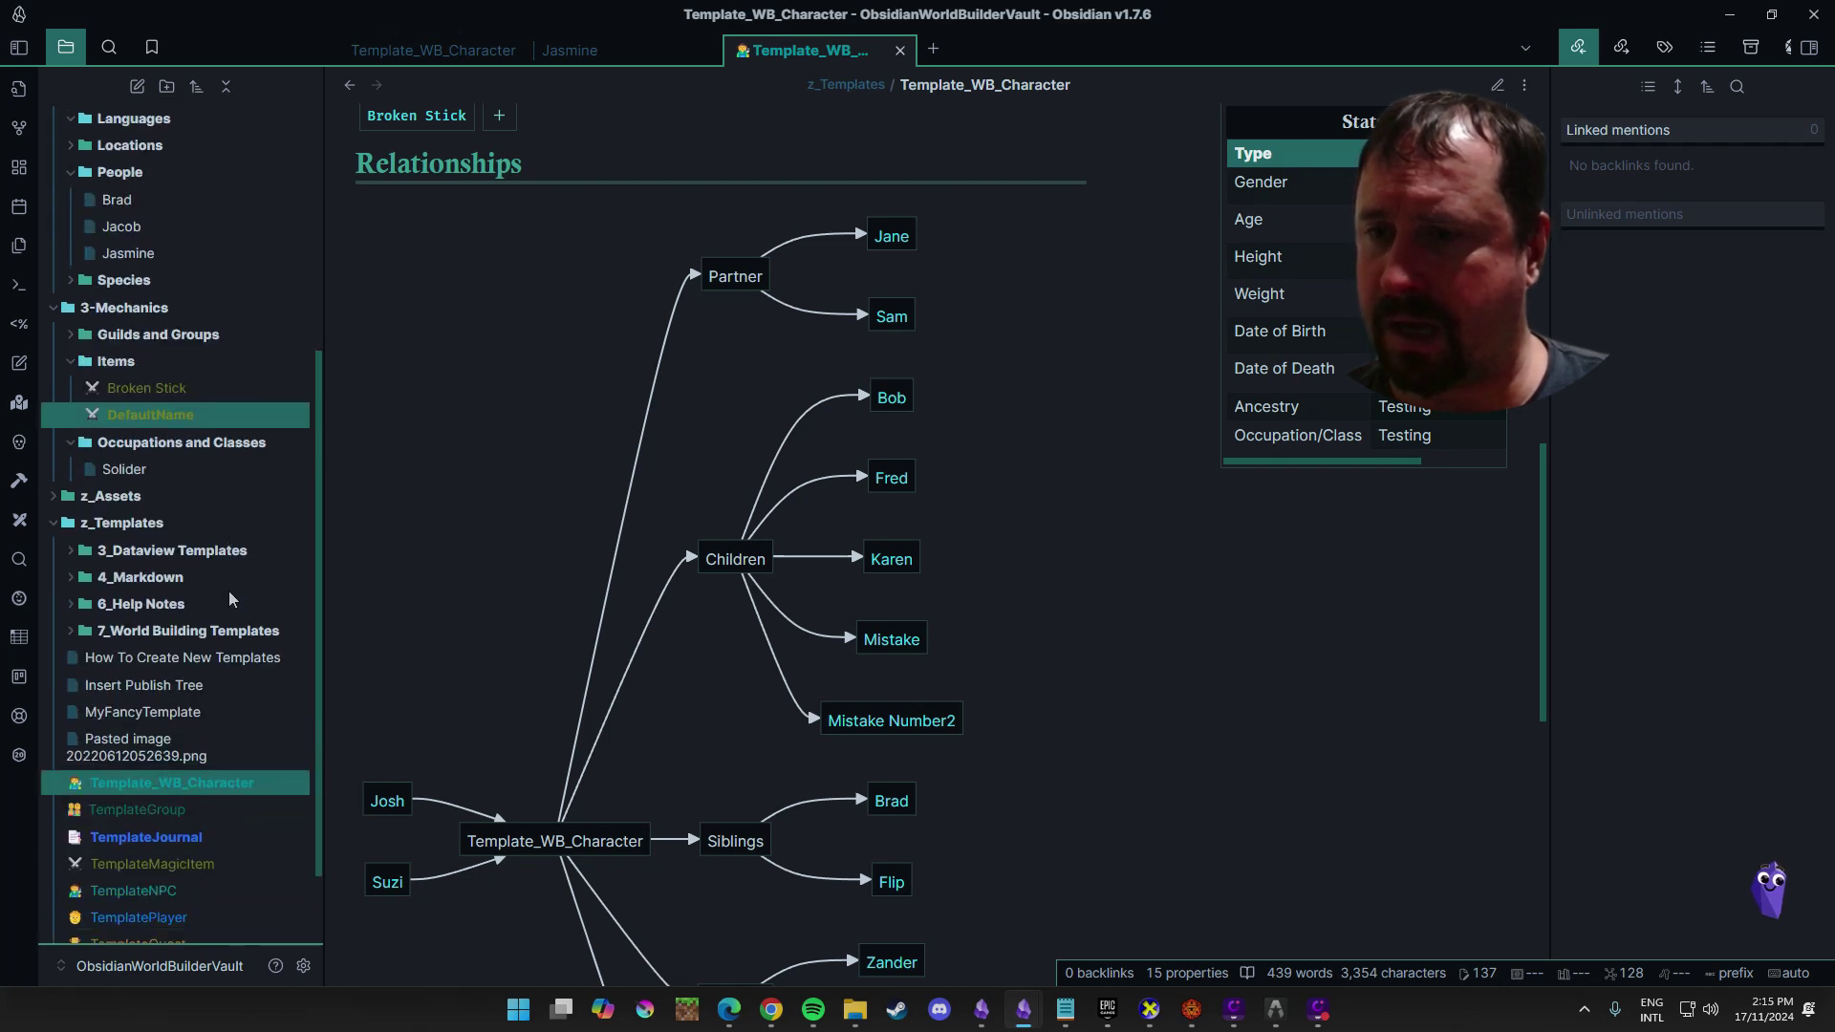
scroll(231, 593, "up", 4)
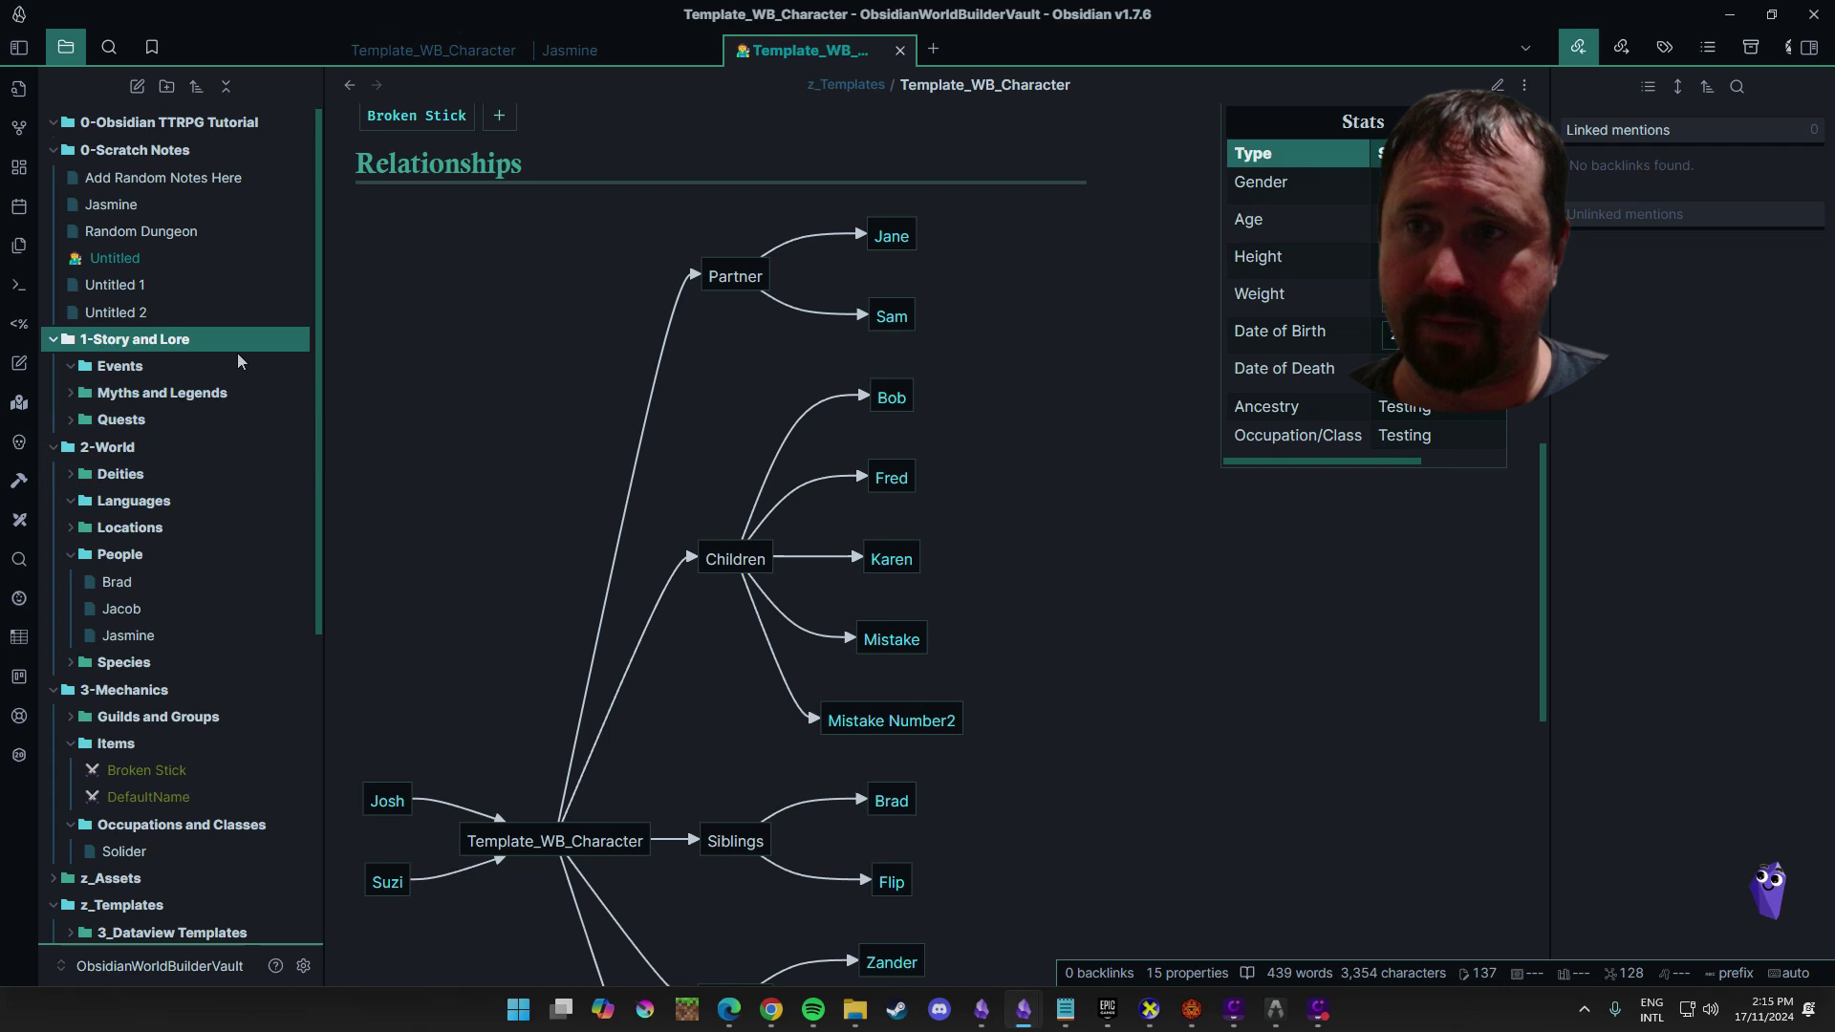
left_click(112, 204)
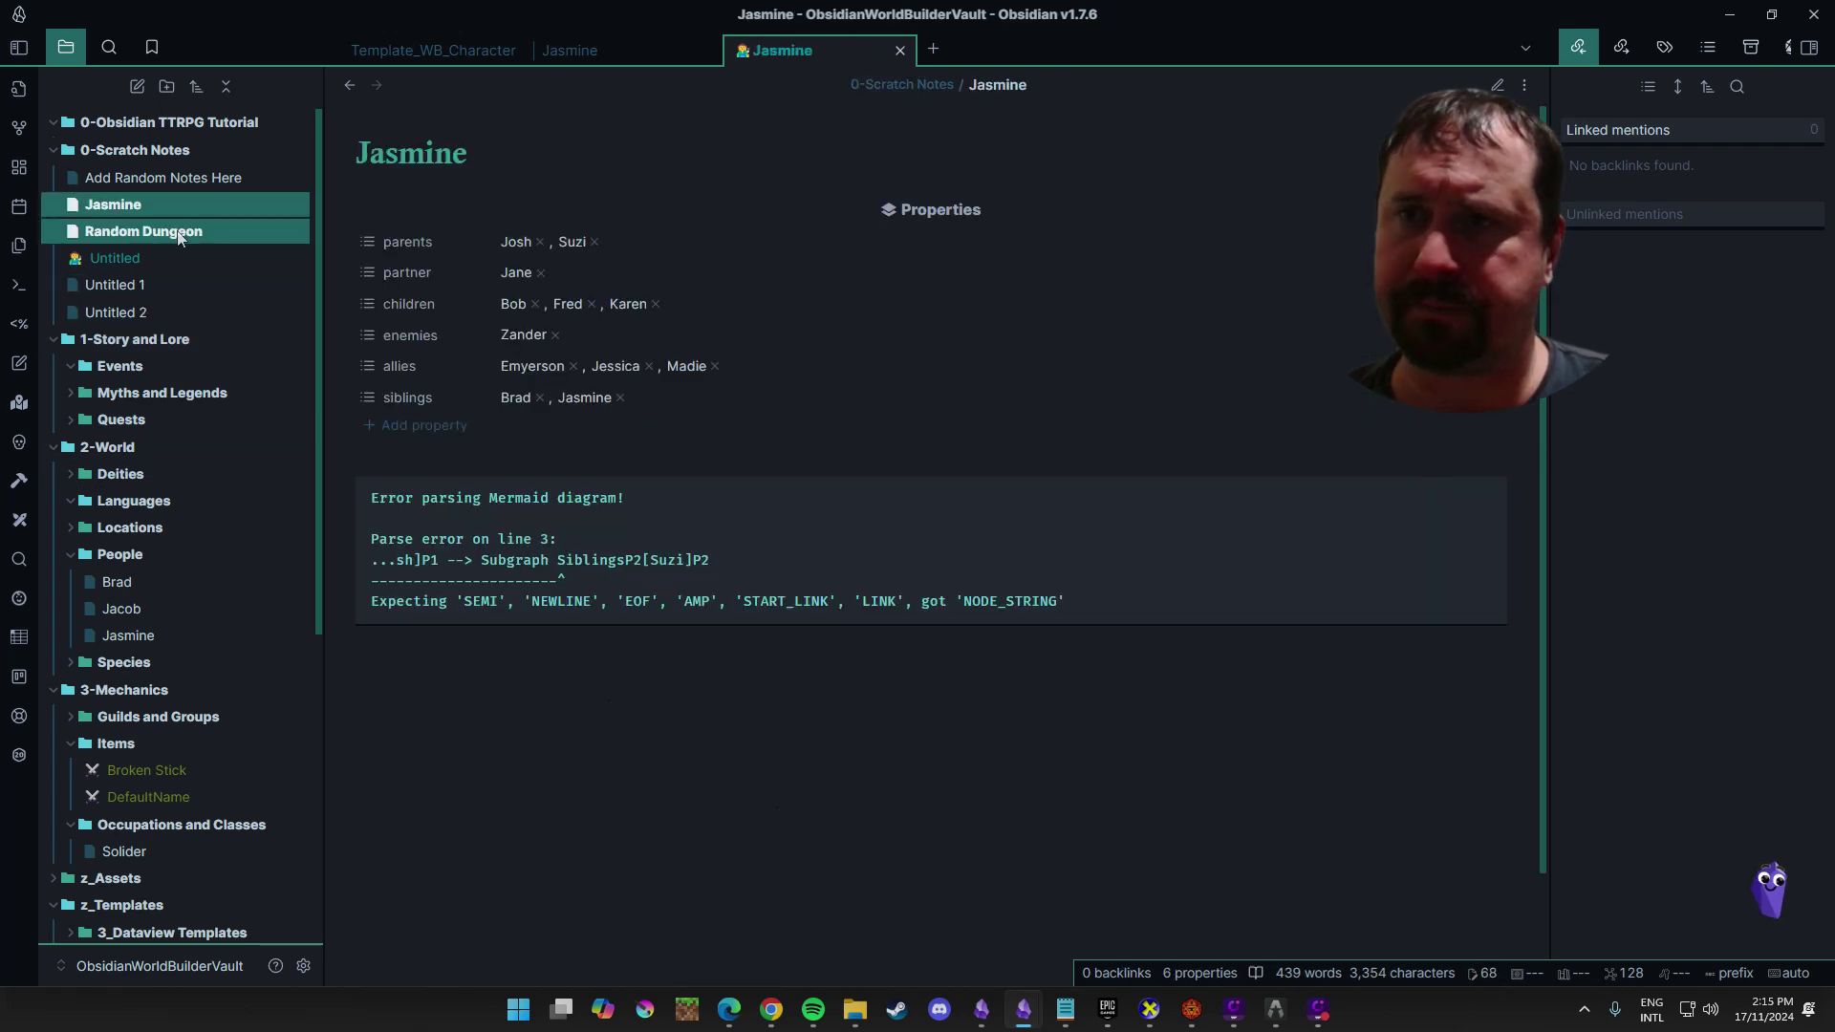
left_click(349, 85)
scroll(1412, 524, "down", 10)
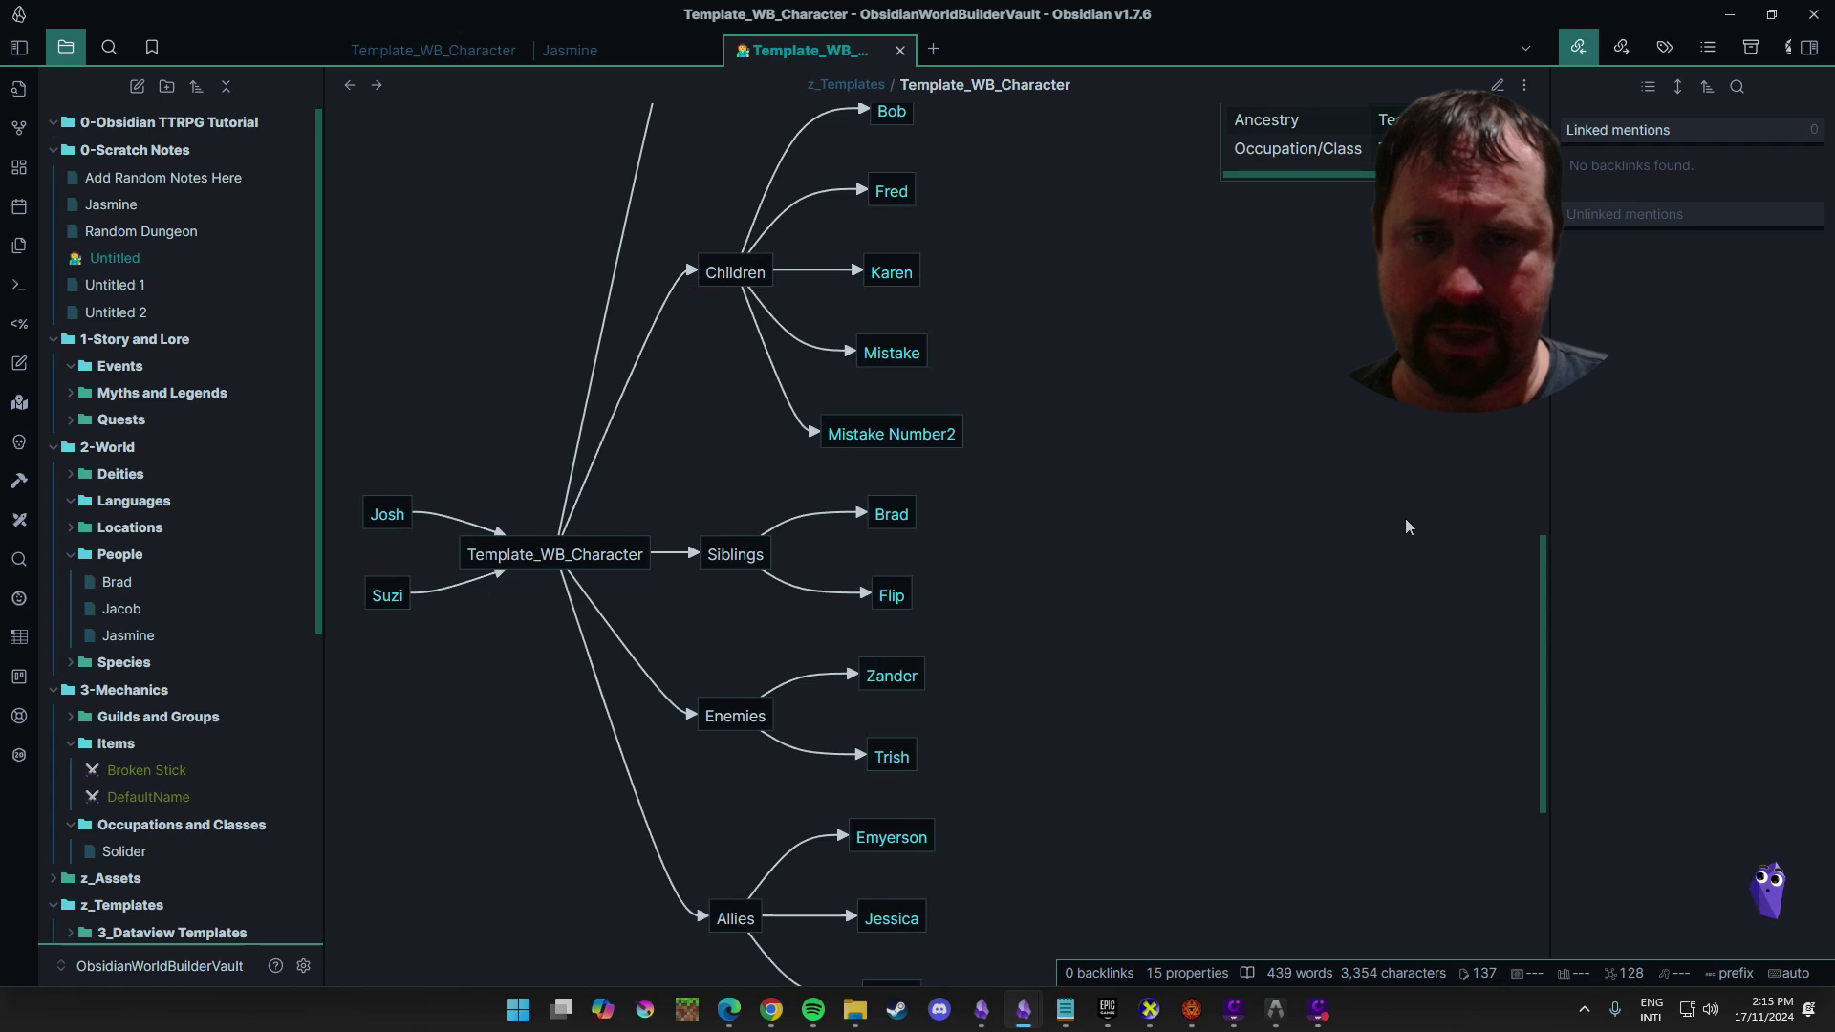
scroll(1404, 518, "down", 3)
scroll(1281, 527, "up", 7)
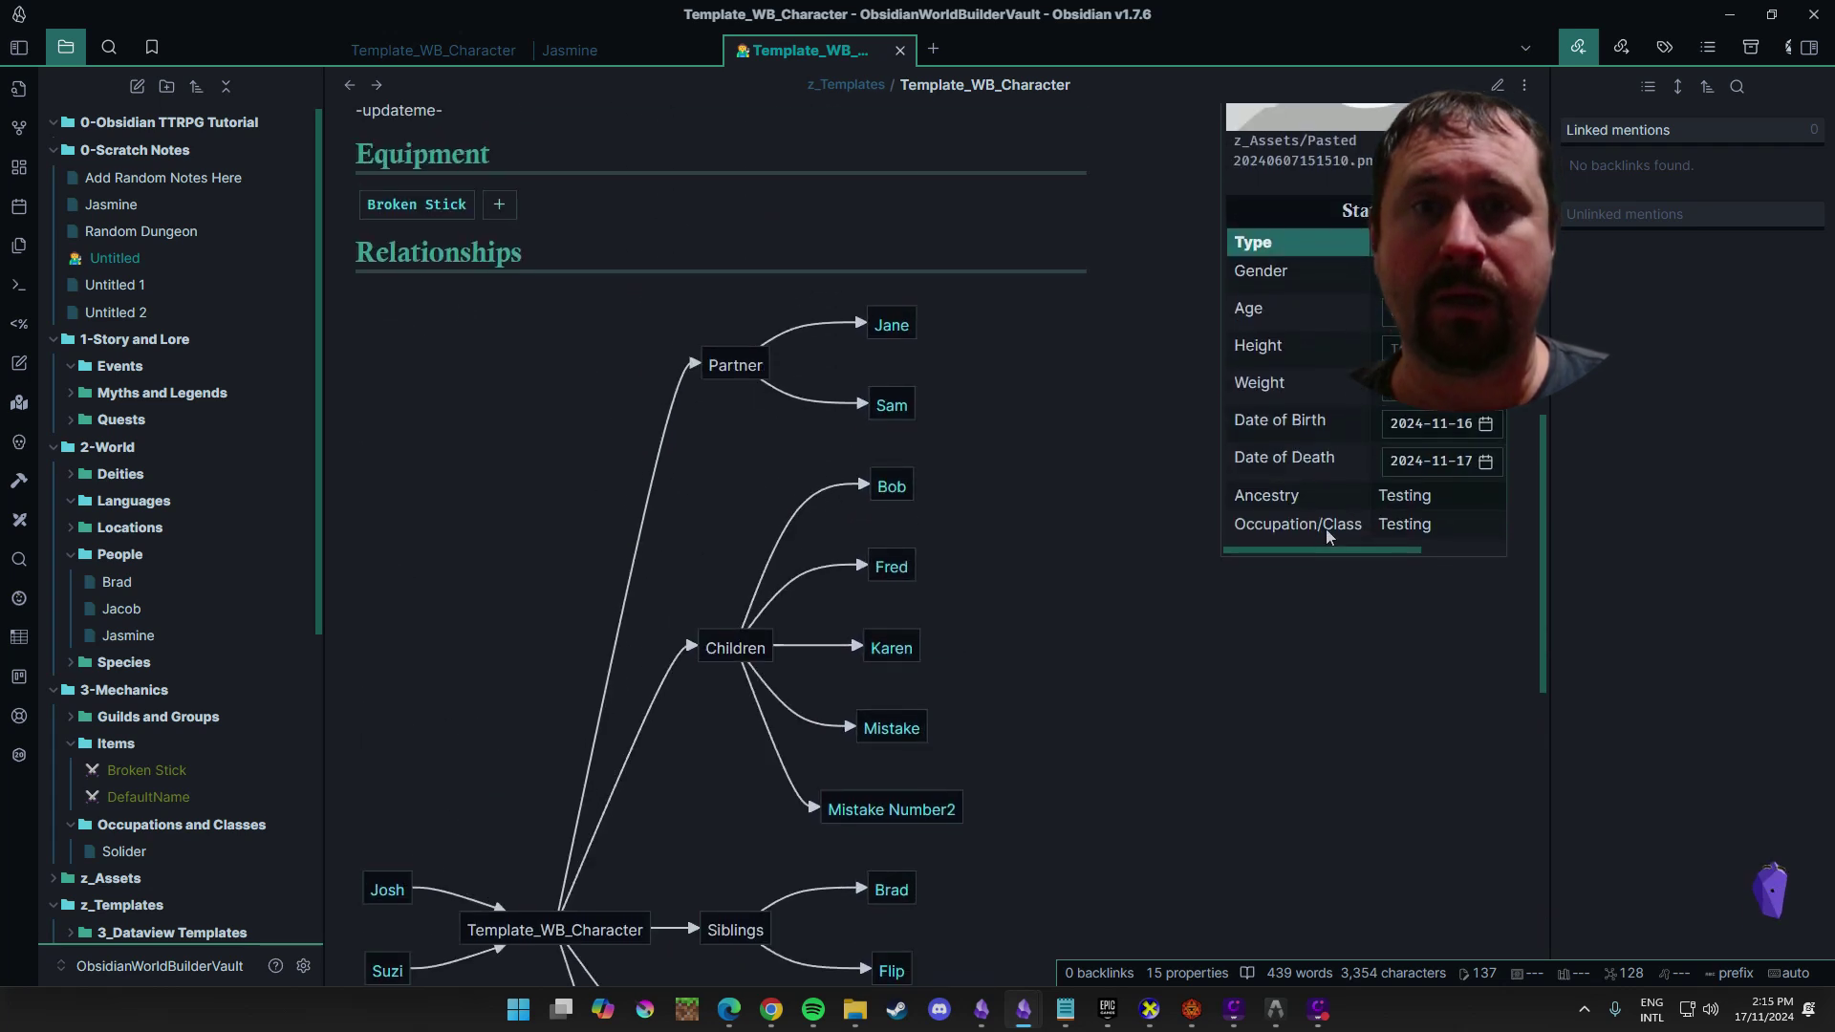
scroll(1327, 529, "down", 1)
scroll(1329, 528, "down", 1)
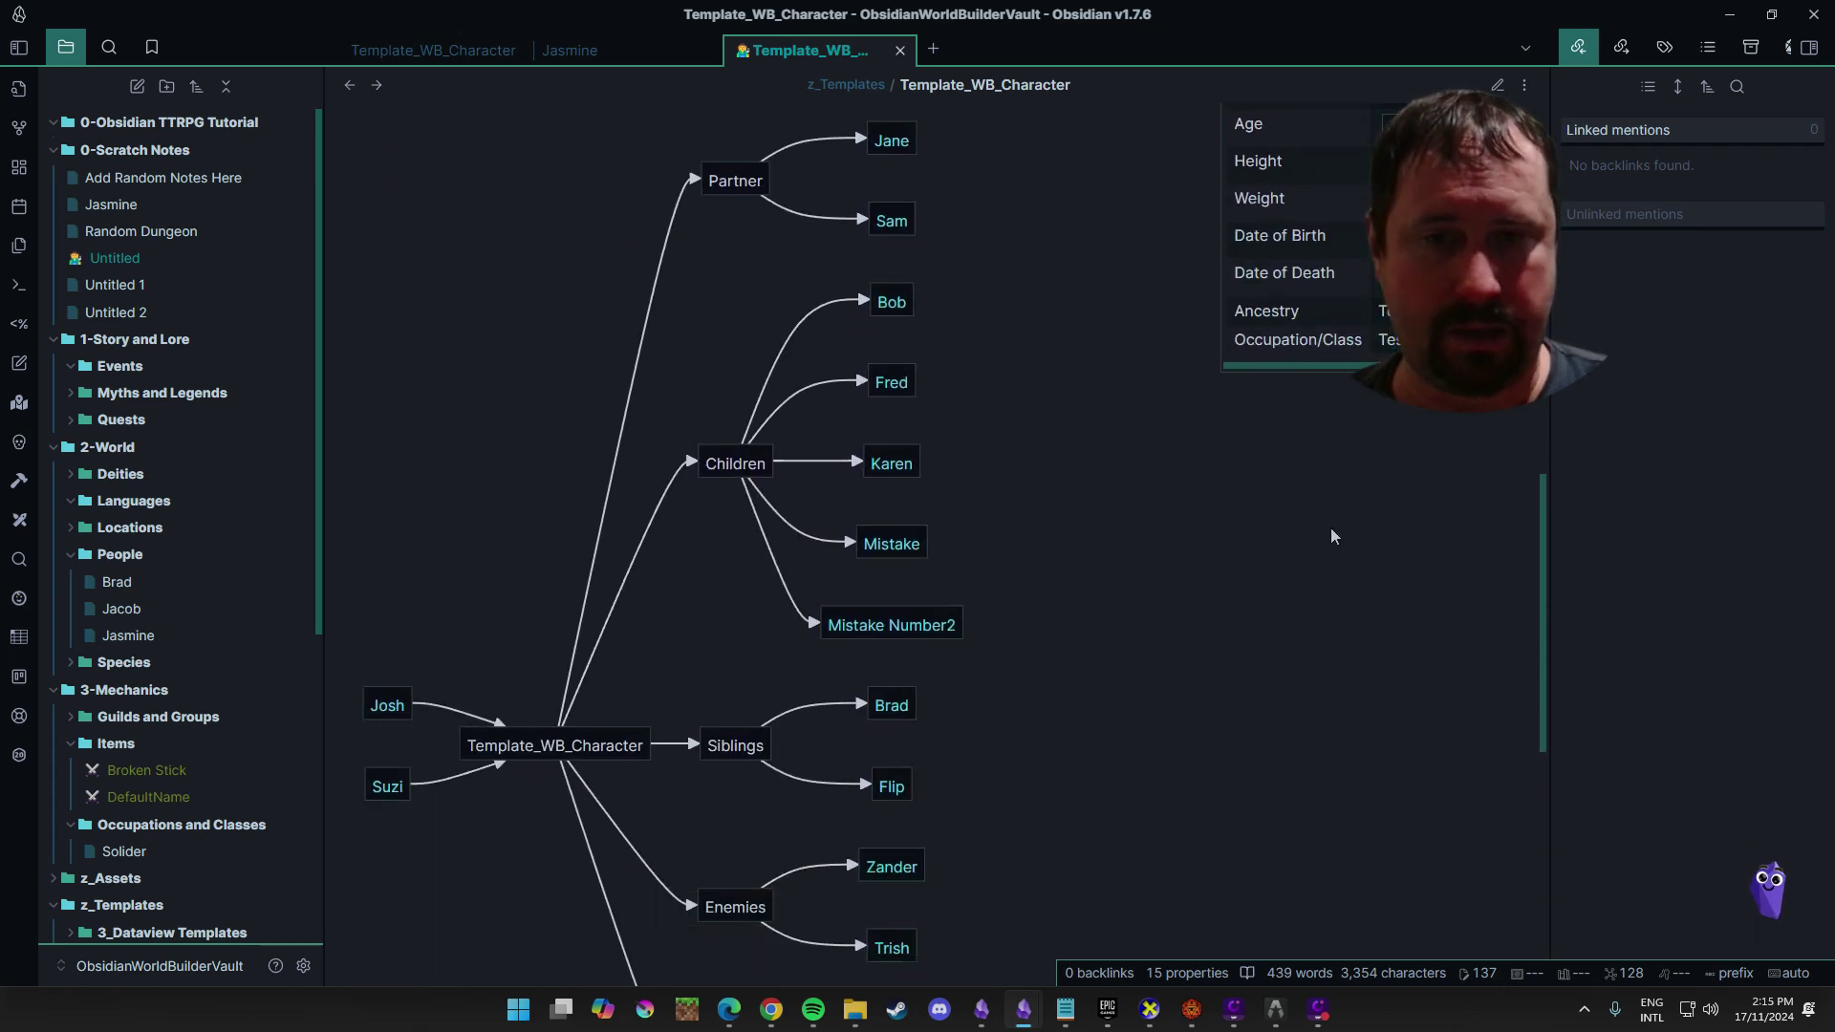
scroll(1333, 524, "down", 3)
scroll(1334, 524, "up", 3)
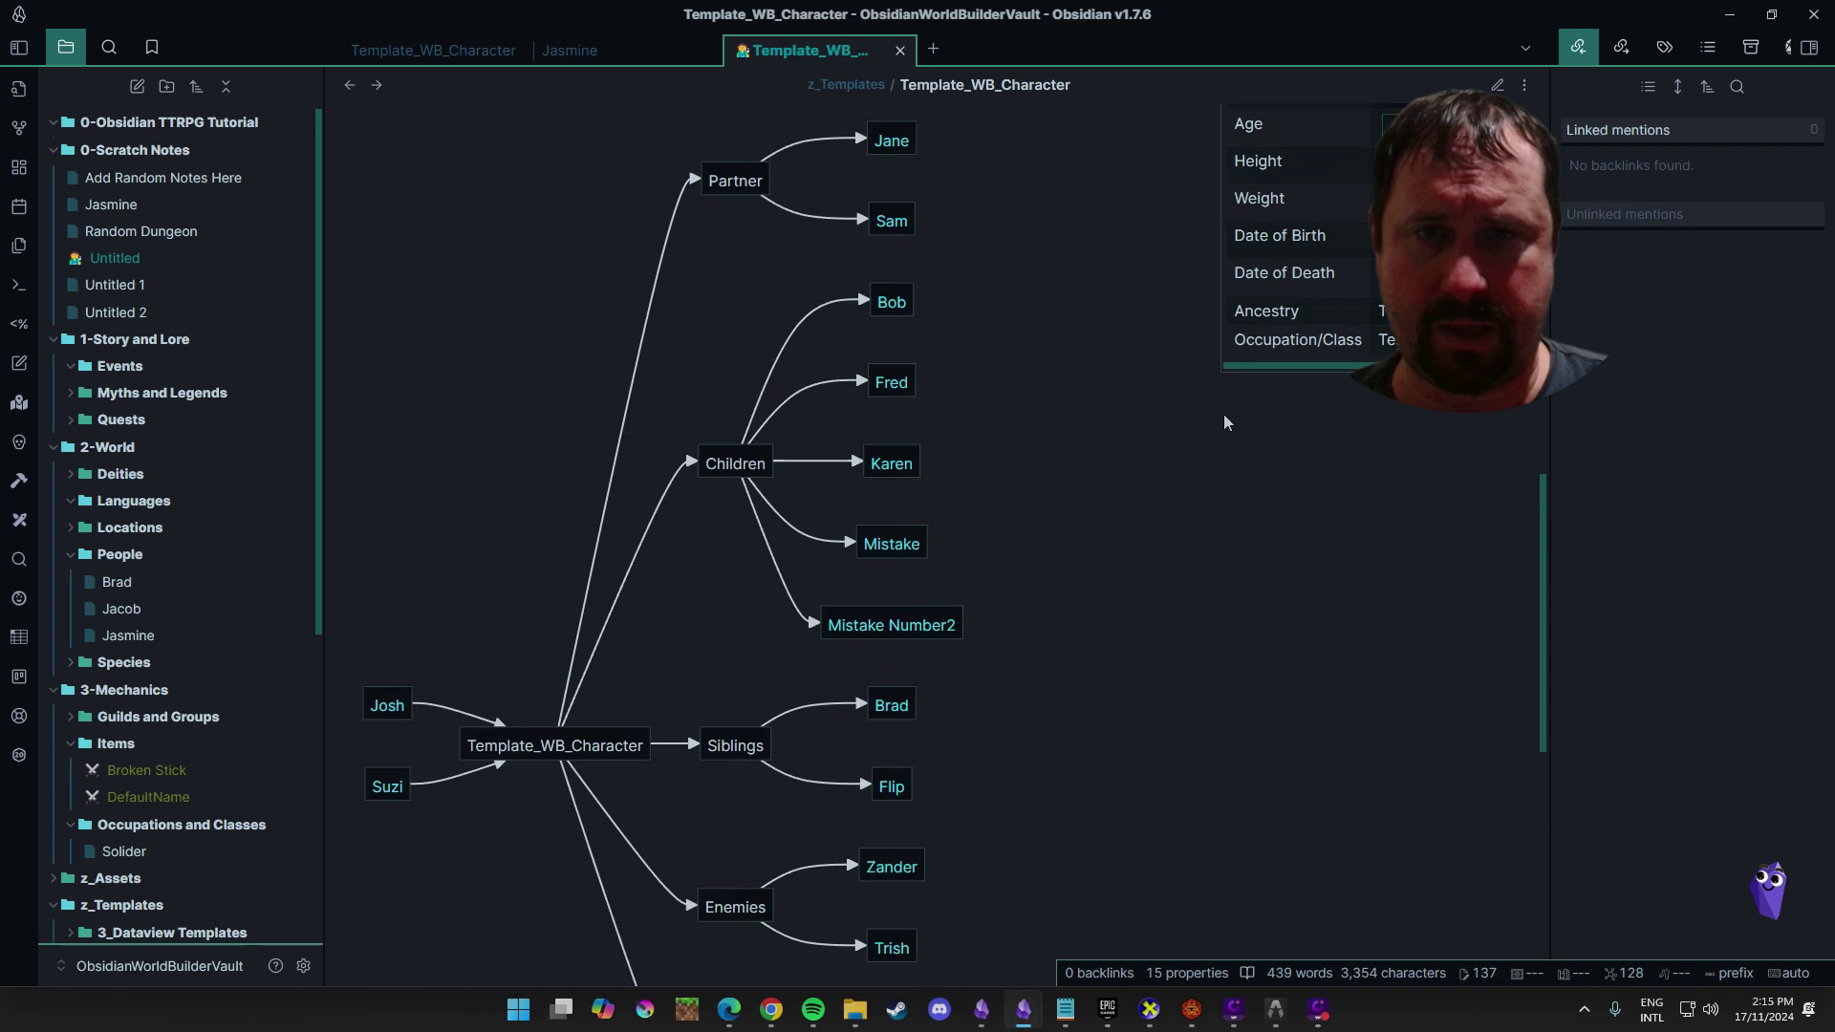
scroll(1223, 415, "up", 8)
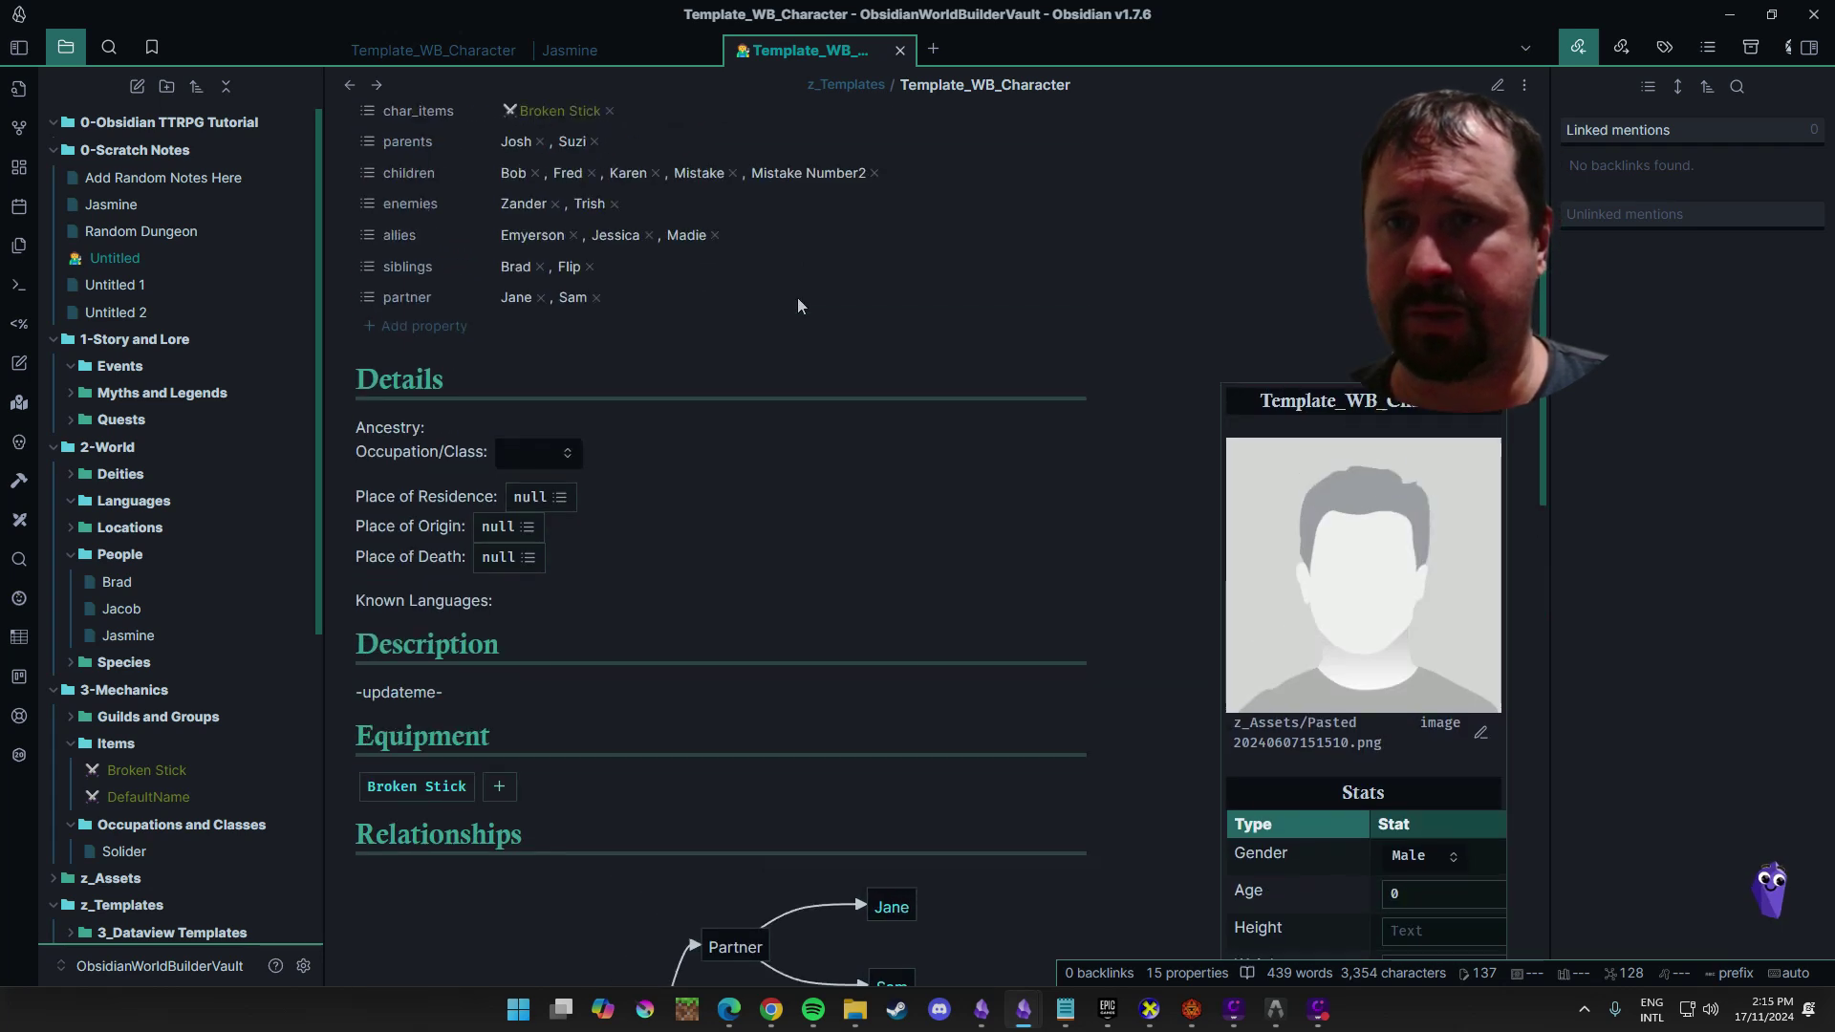
scroll(798, 306, "up", 1)
Add Jasmine to the children list and open the Jasmine note in 0-Scratch Notes
left_click(975, 281)
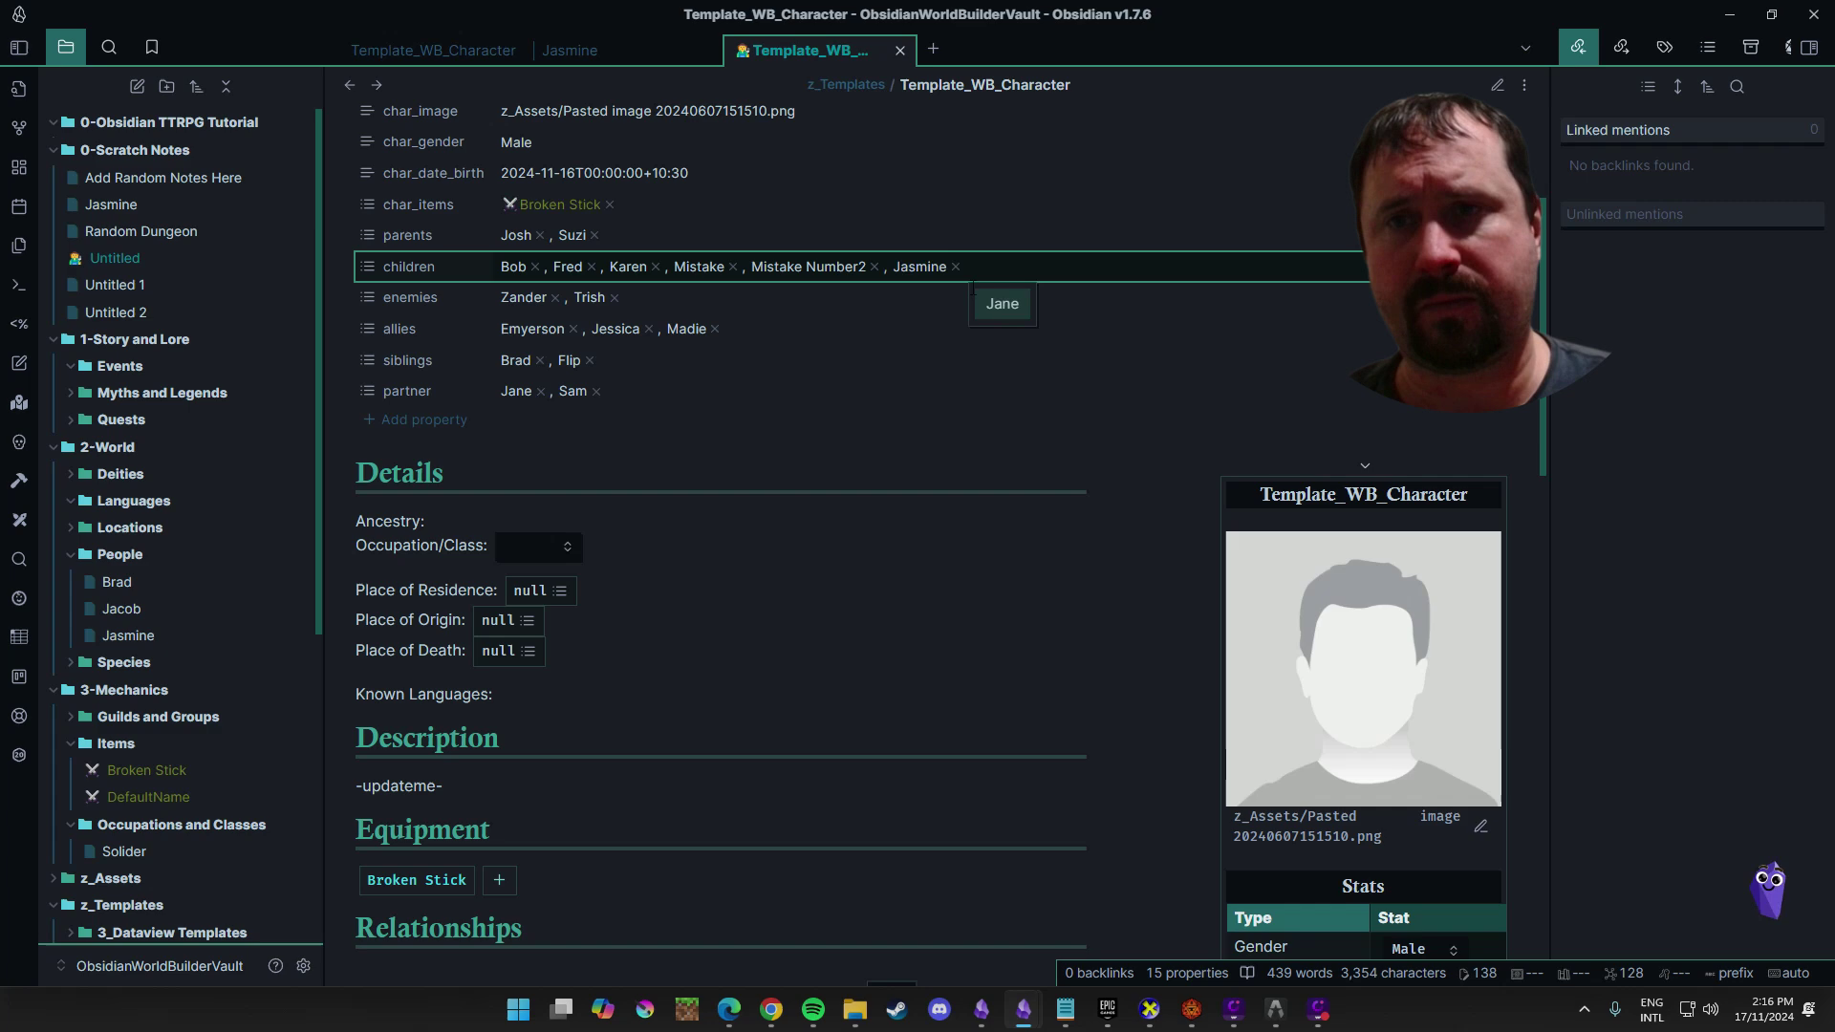
scroll(973, 472, "down", 10)
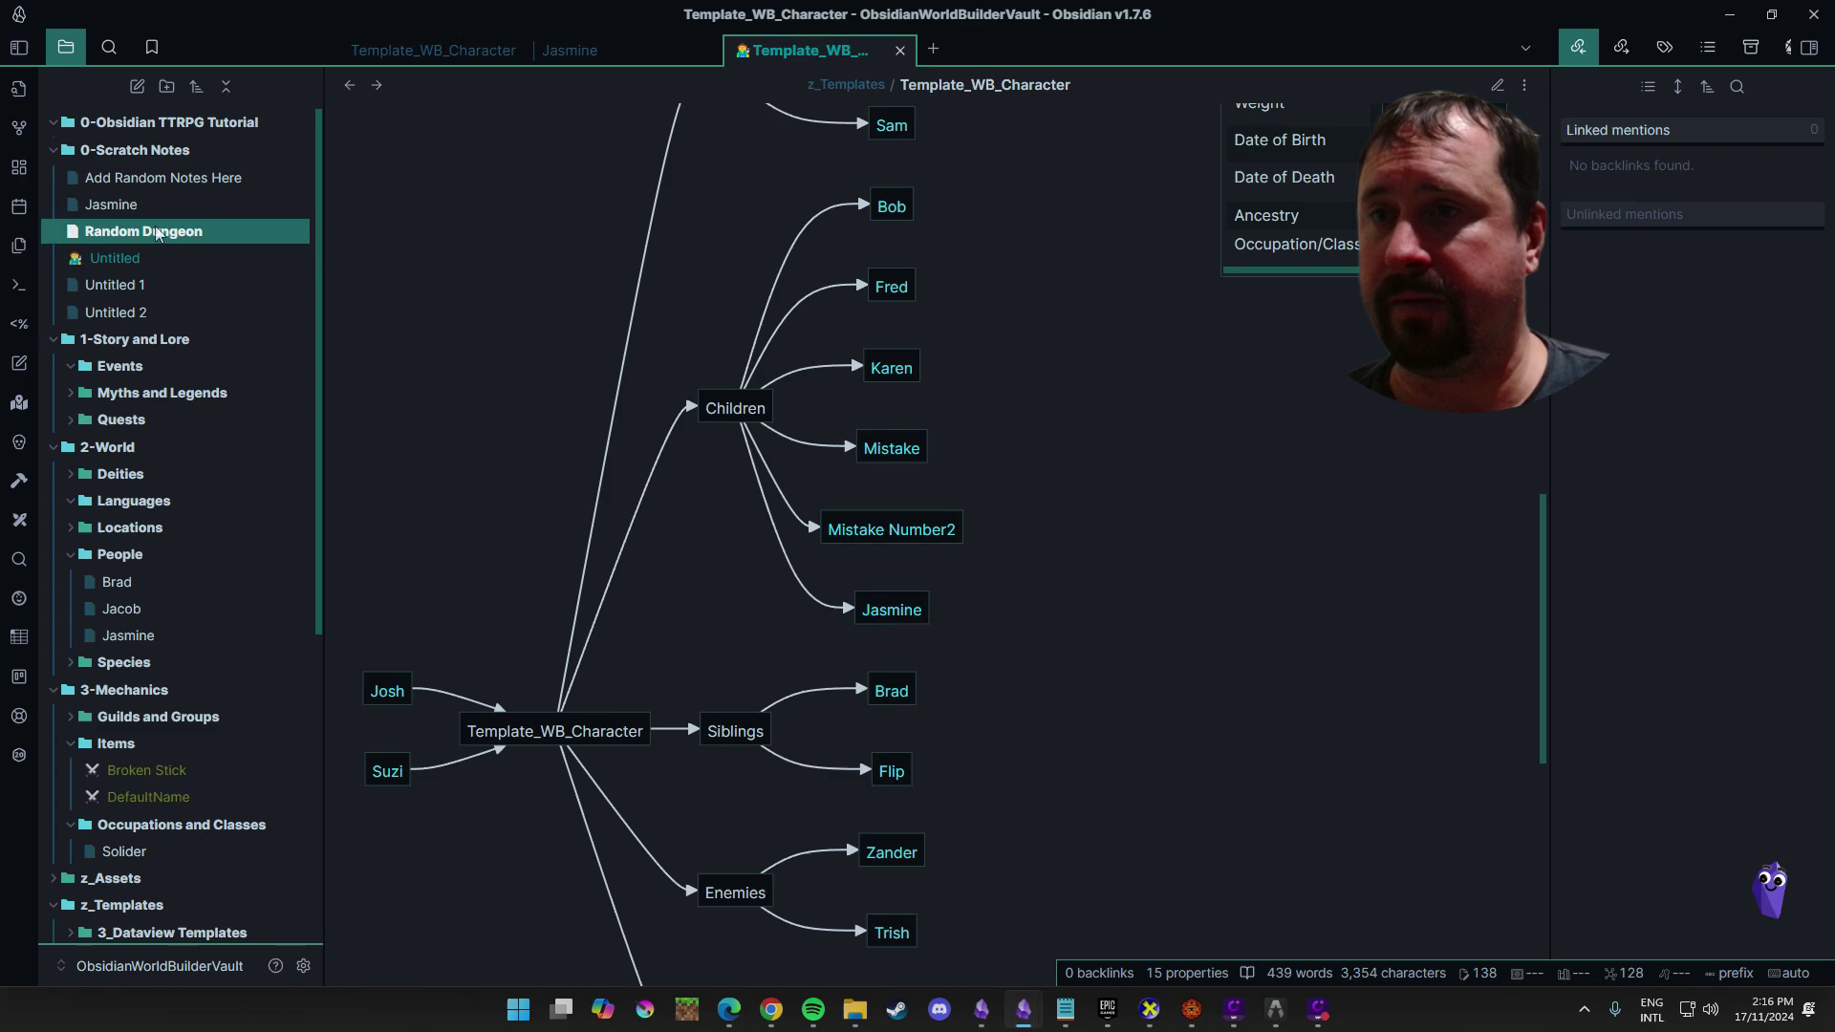
left_click(113, 205)
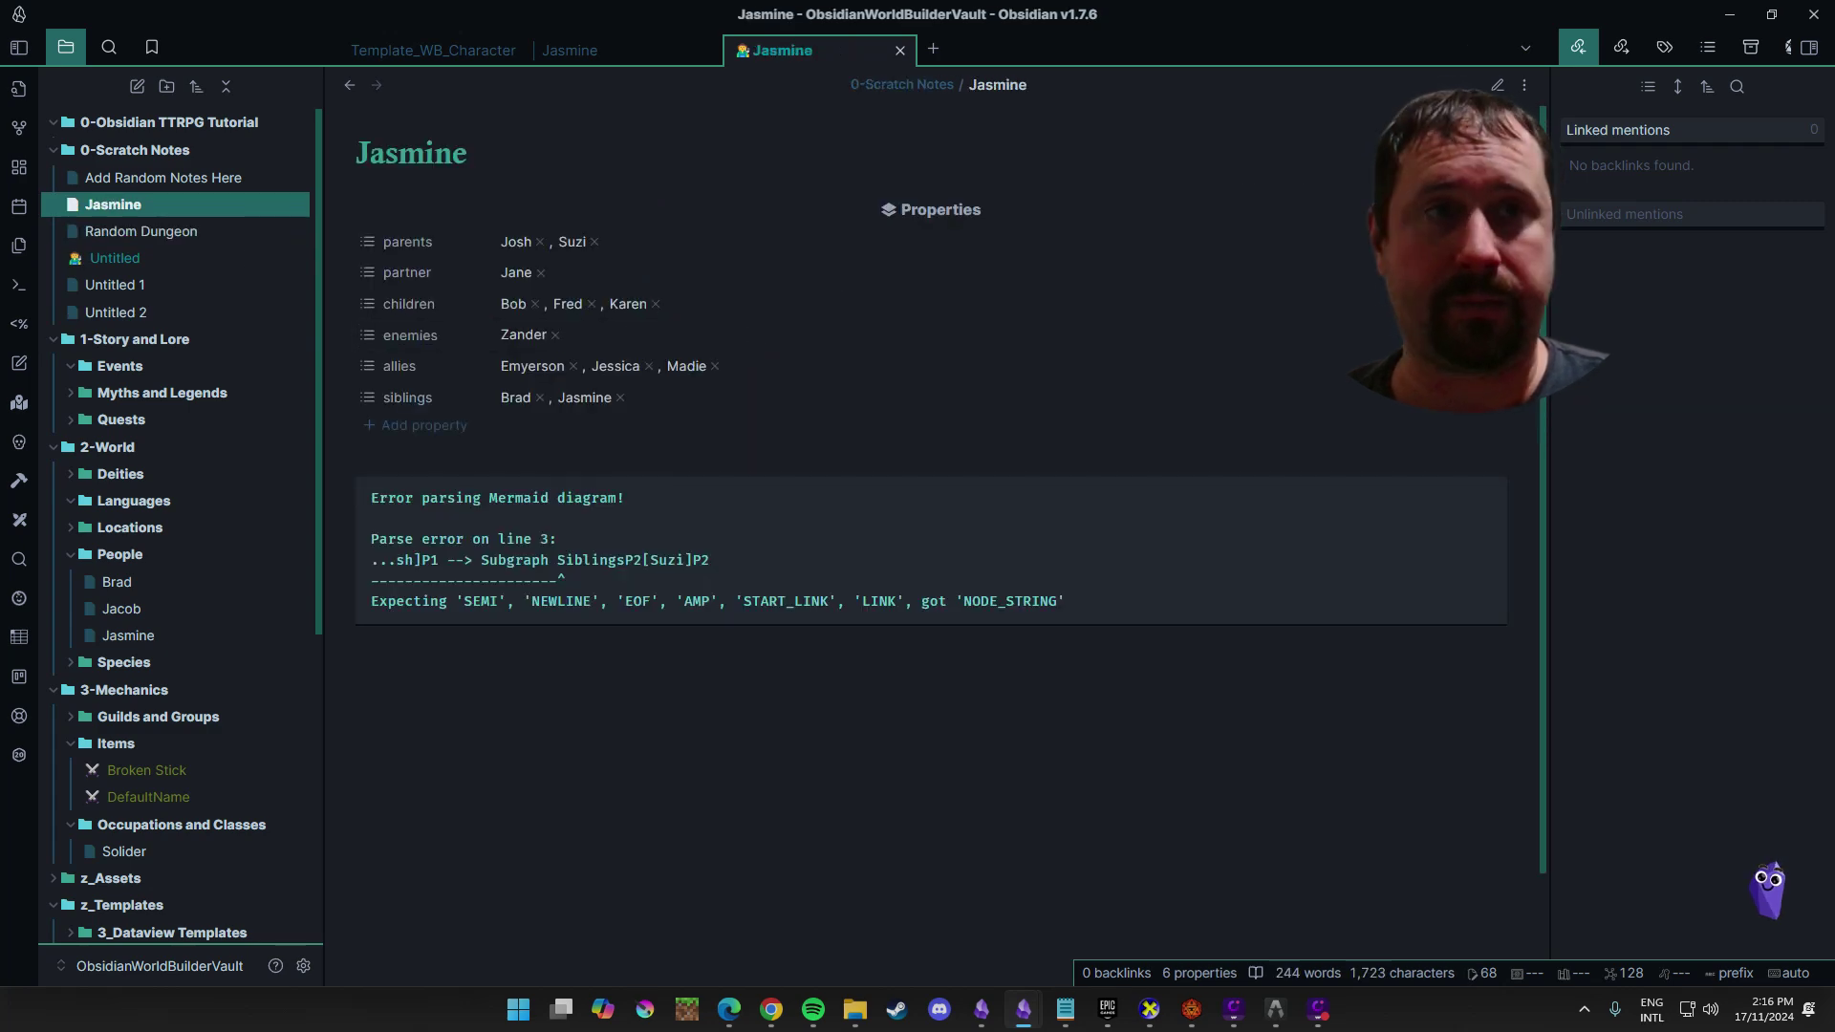
Replace the scratch Jasmine note's dataviewjs block with 'This is the contents of Jasmine'
key("ctrl+e")
scroll(440, 676, "down", 5)
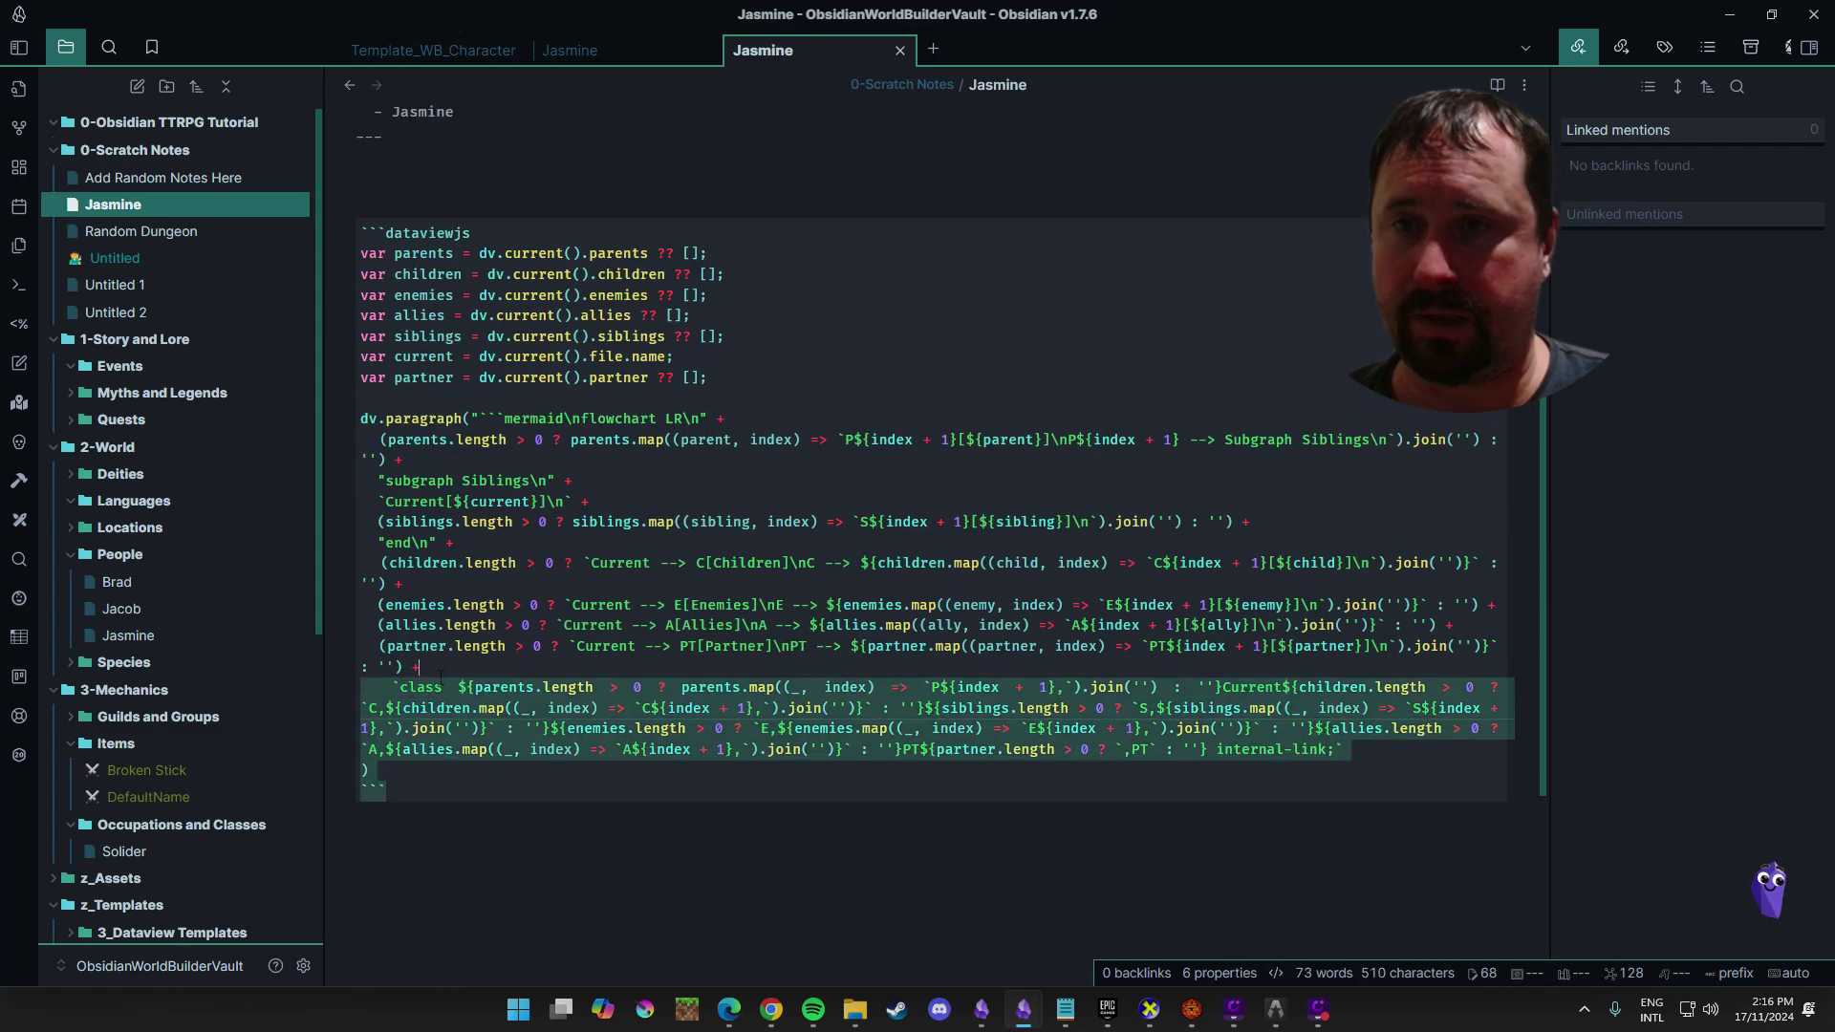
left_click_drag(440, 676, 377, 547)
key("BackSpace")
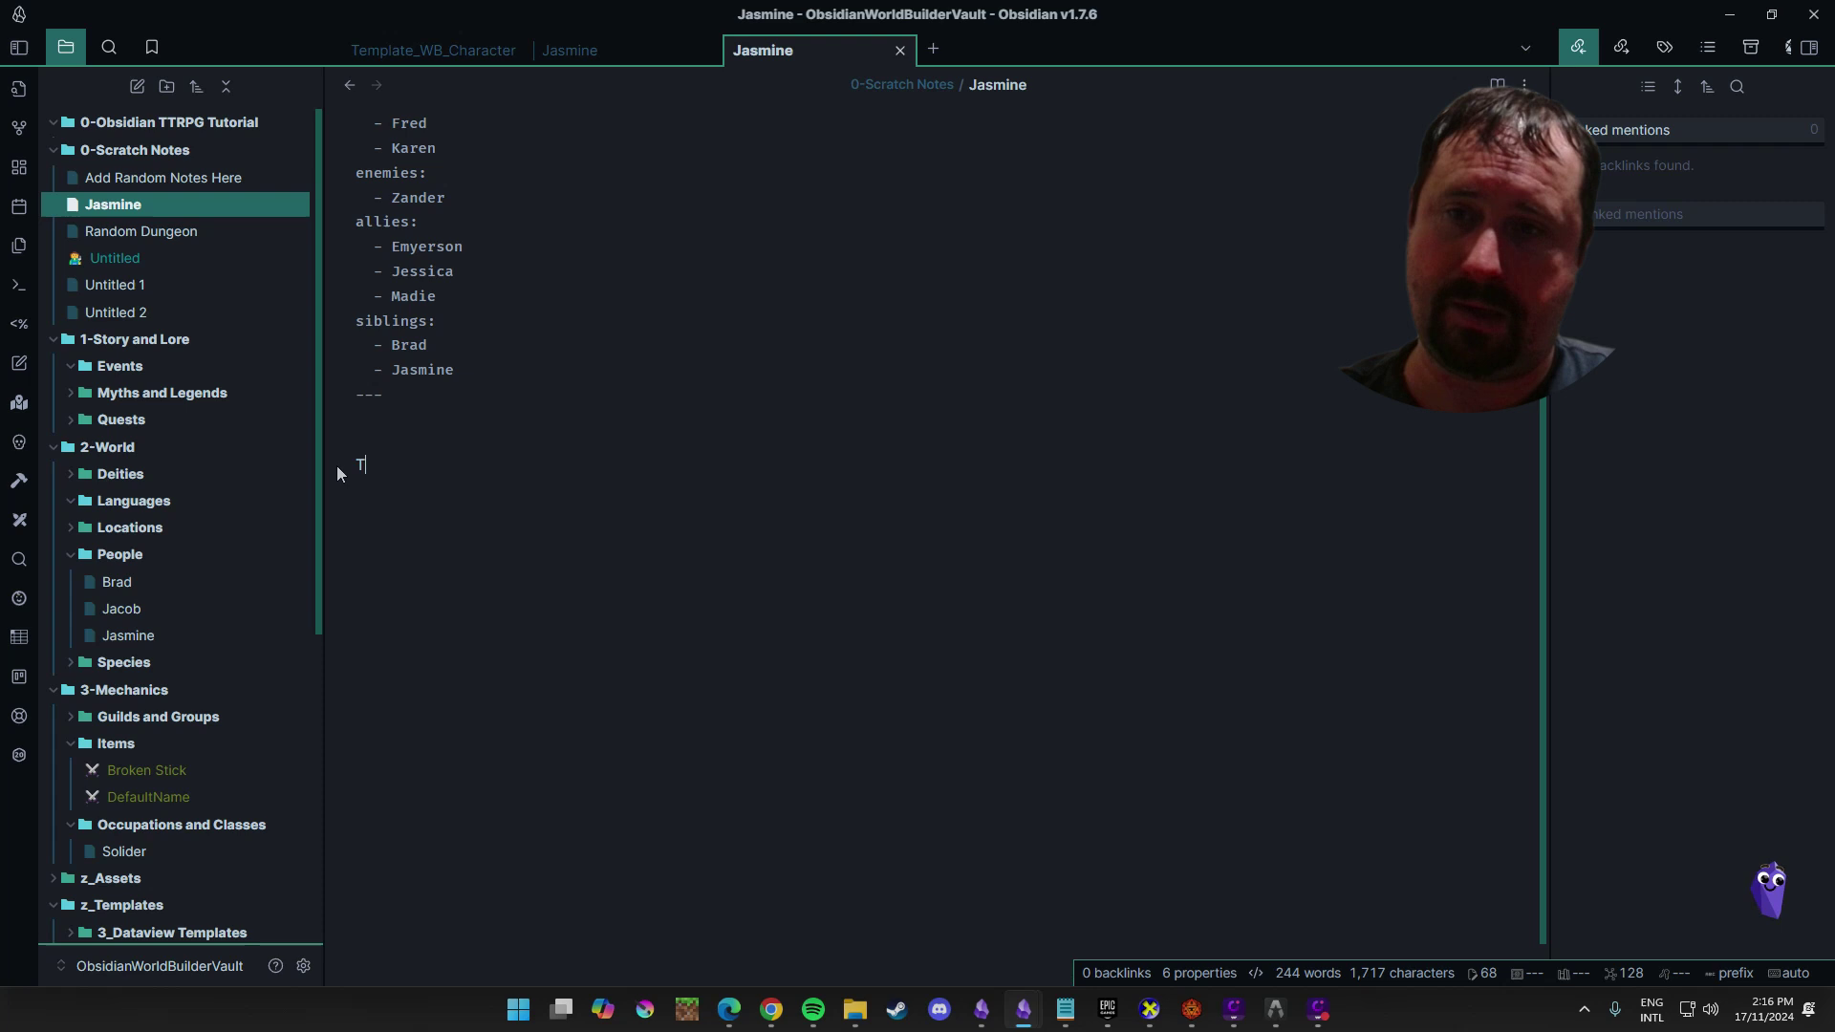
type("This is the ")
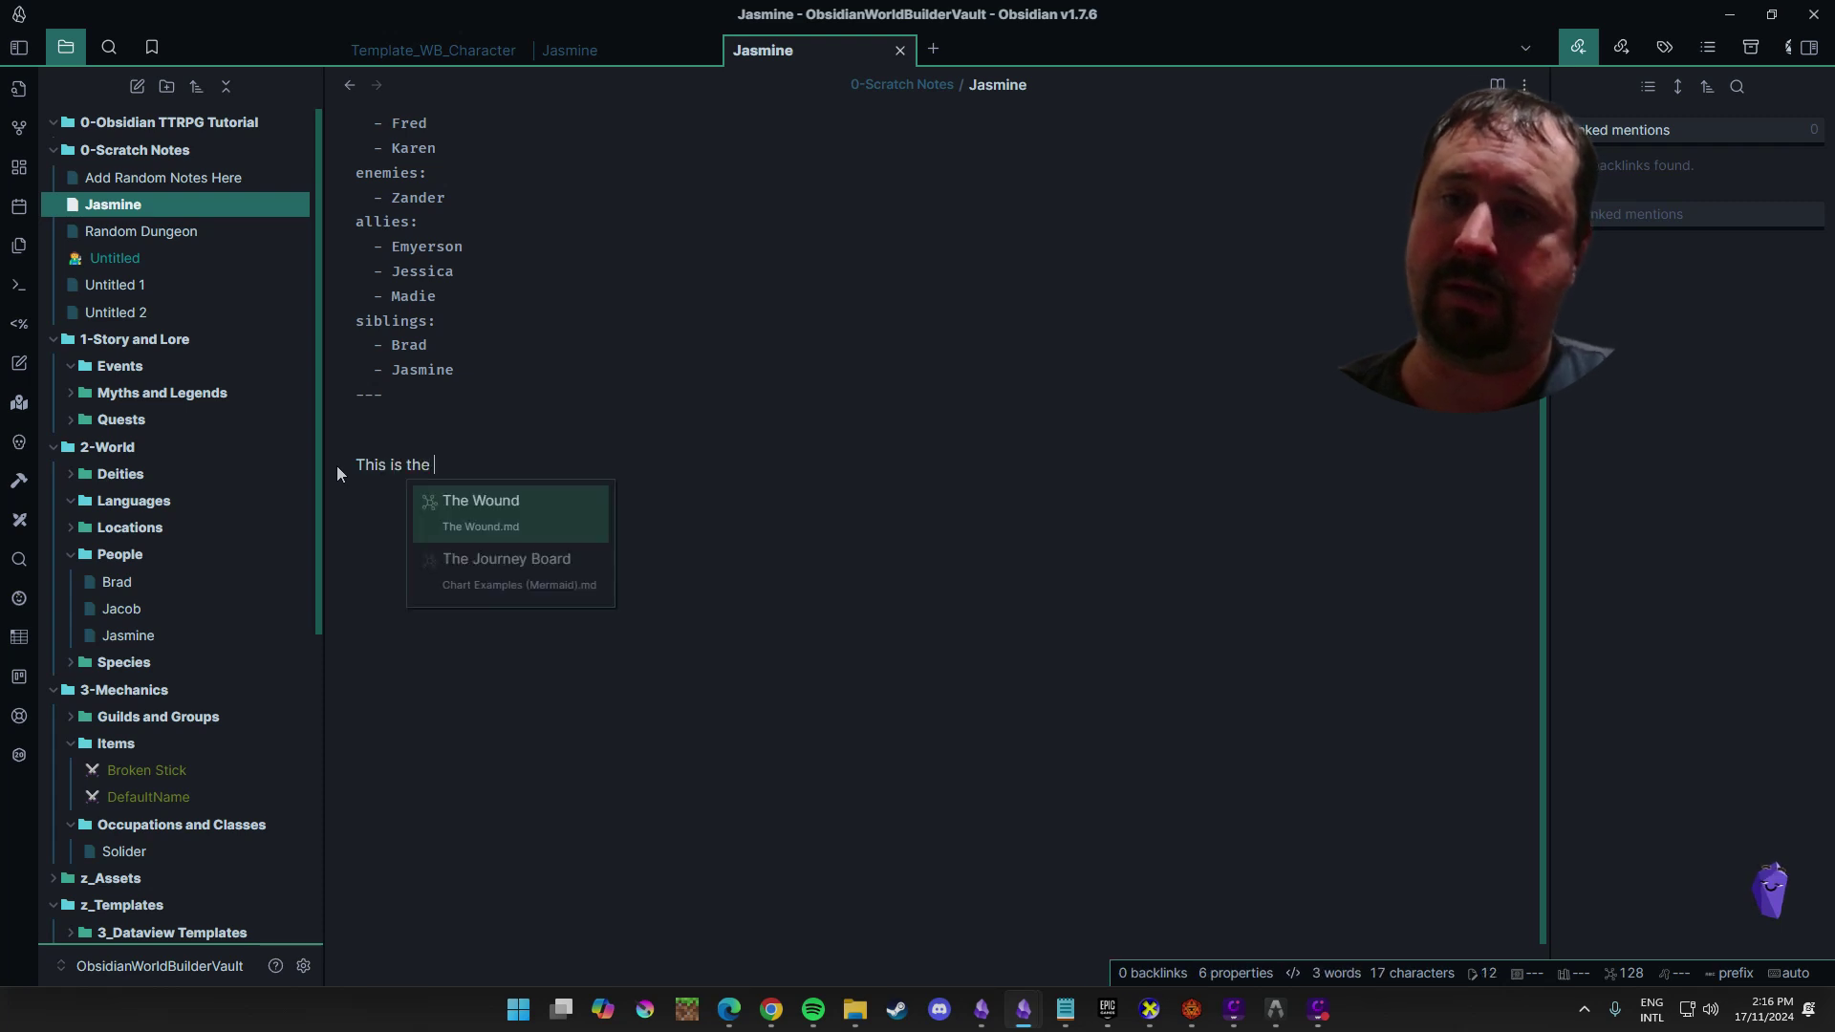
type("contents of Jasmine")
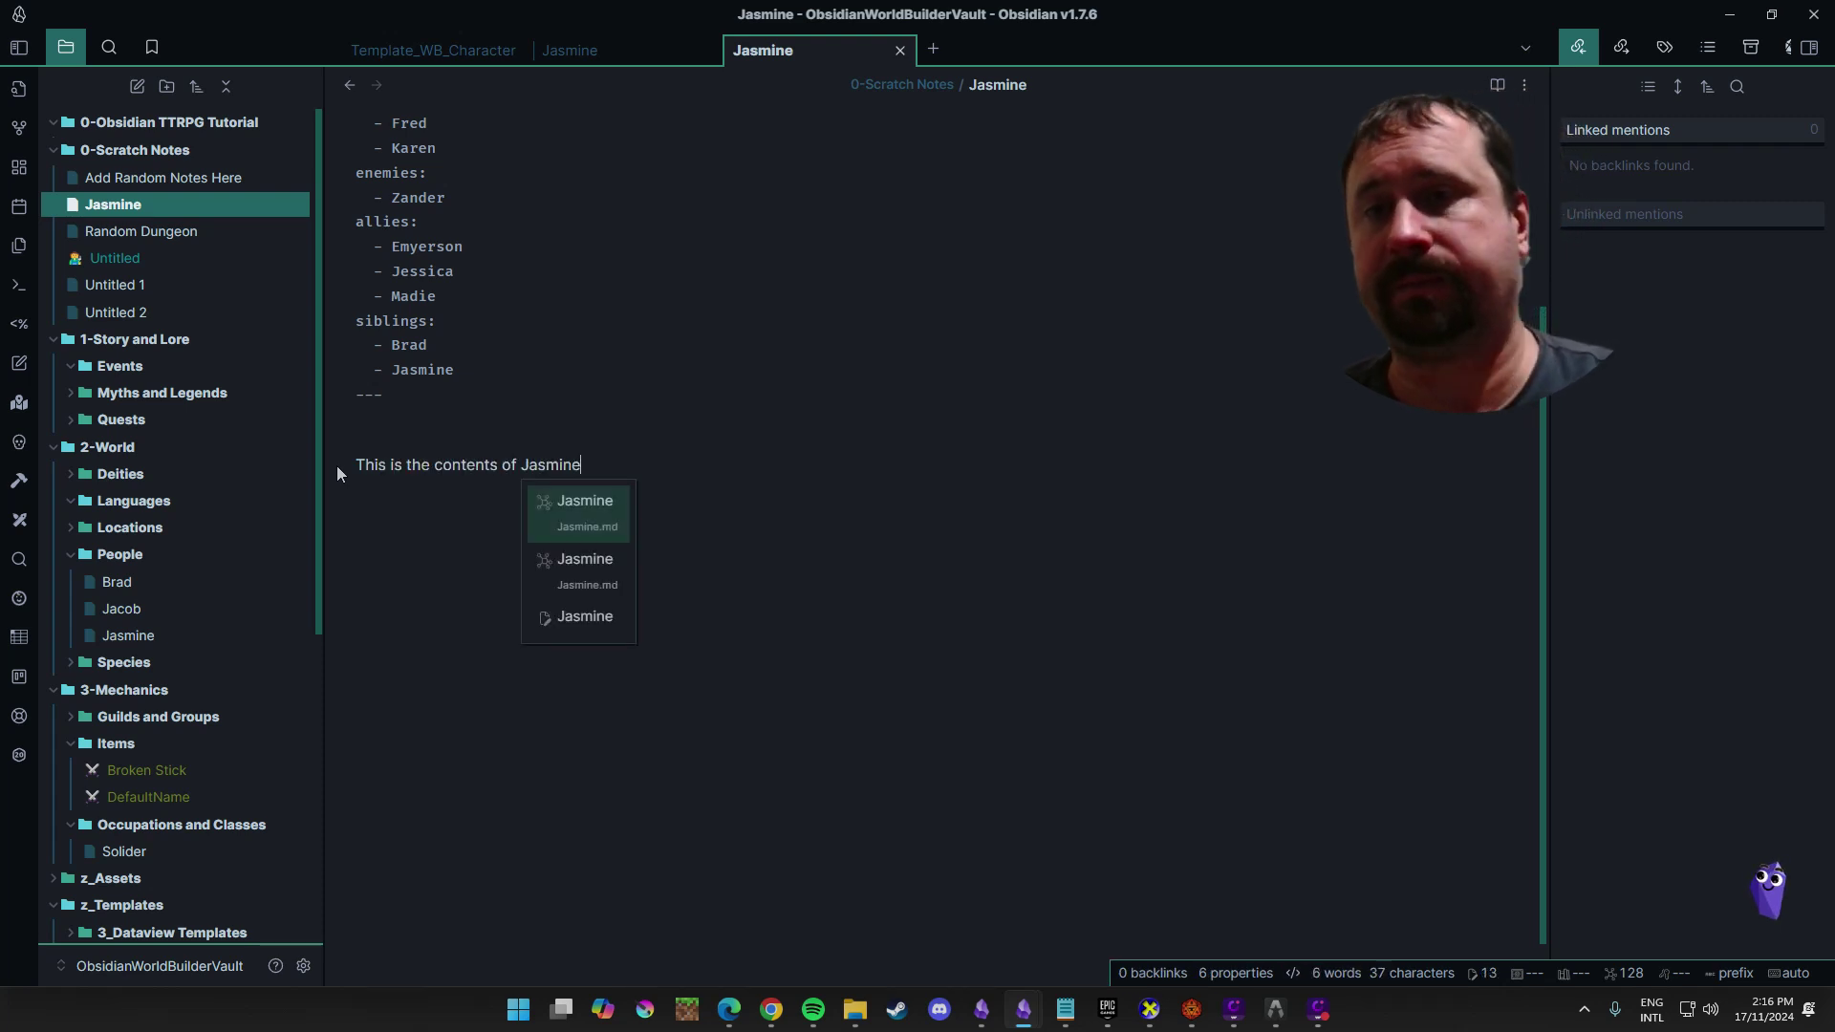
key("Return")
key("Return")
Open Jasmine from the template's chart node and delete the stray Jasmine note in 0-Scratch Notes
left_click(350, 86)
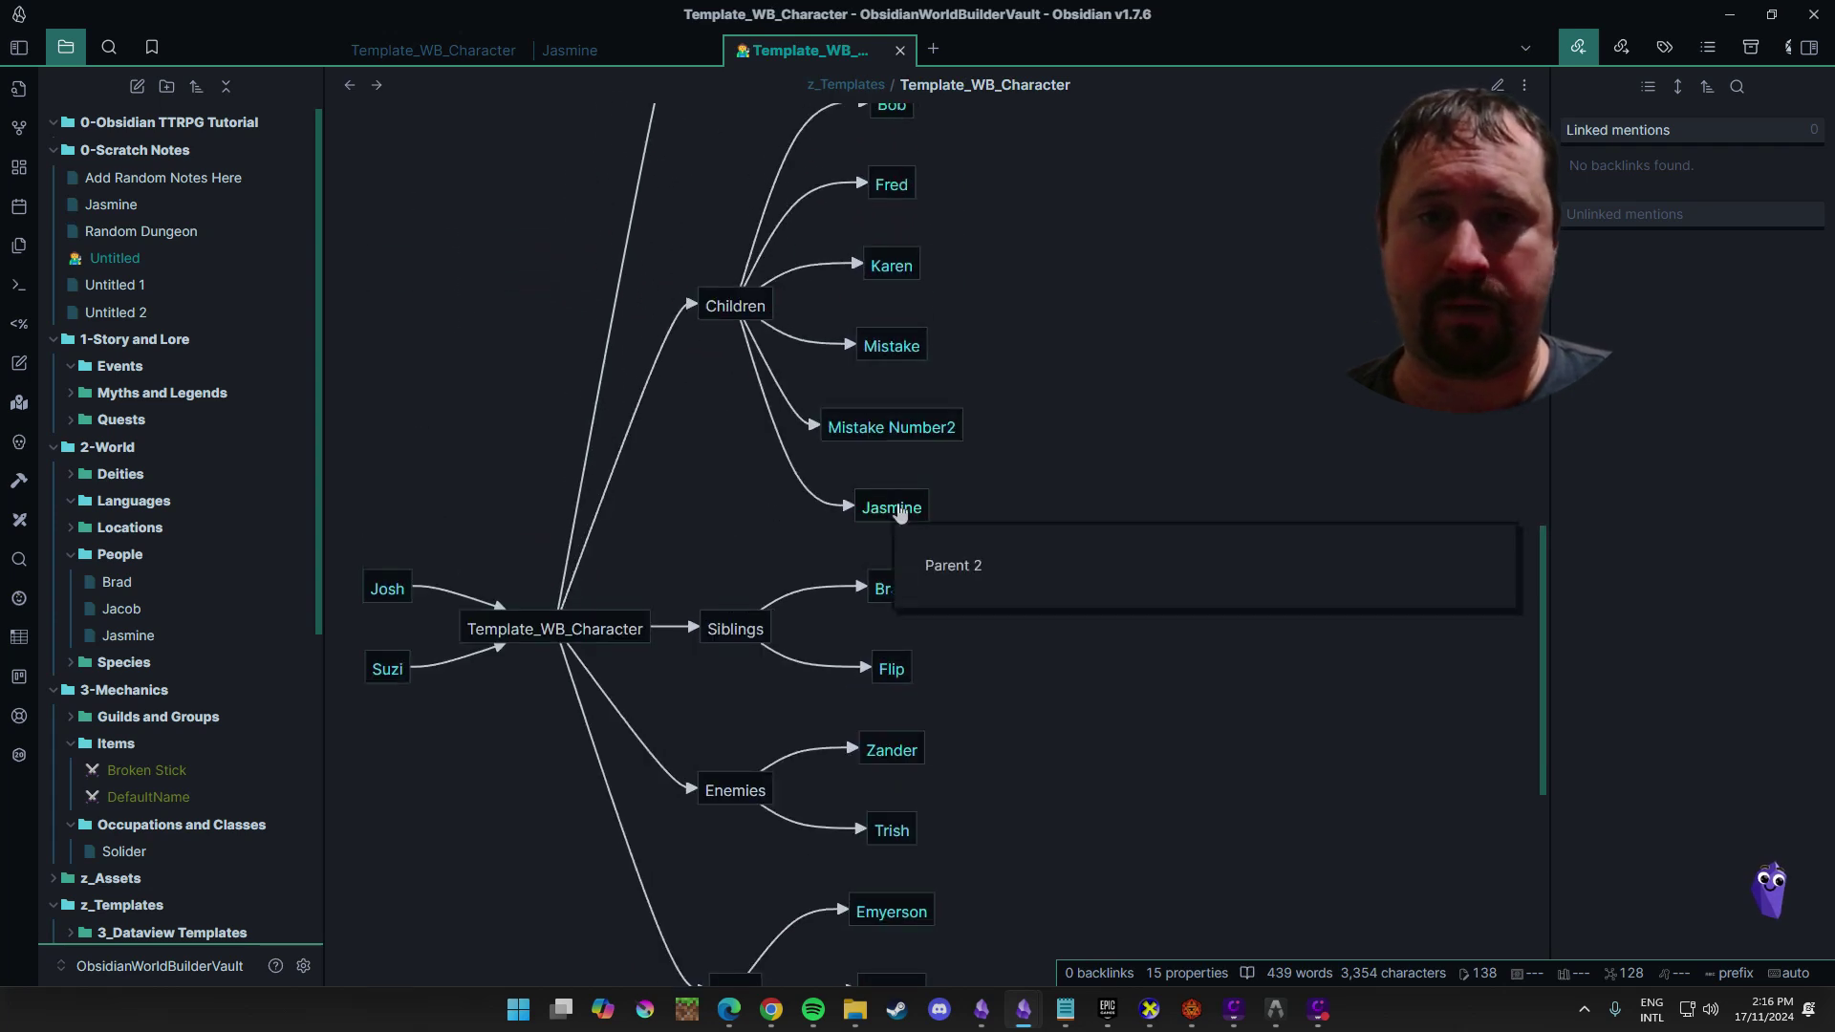
left_click(898, 508)
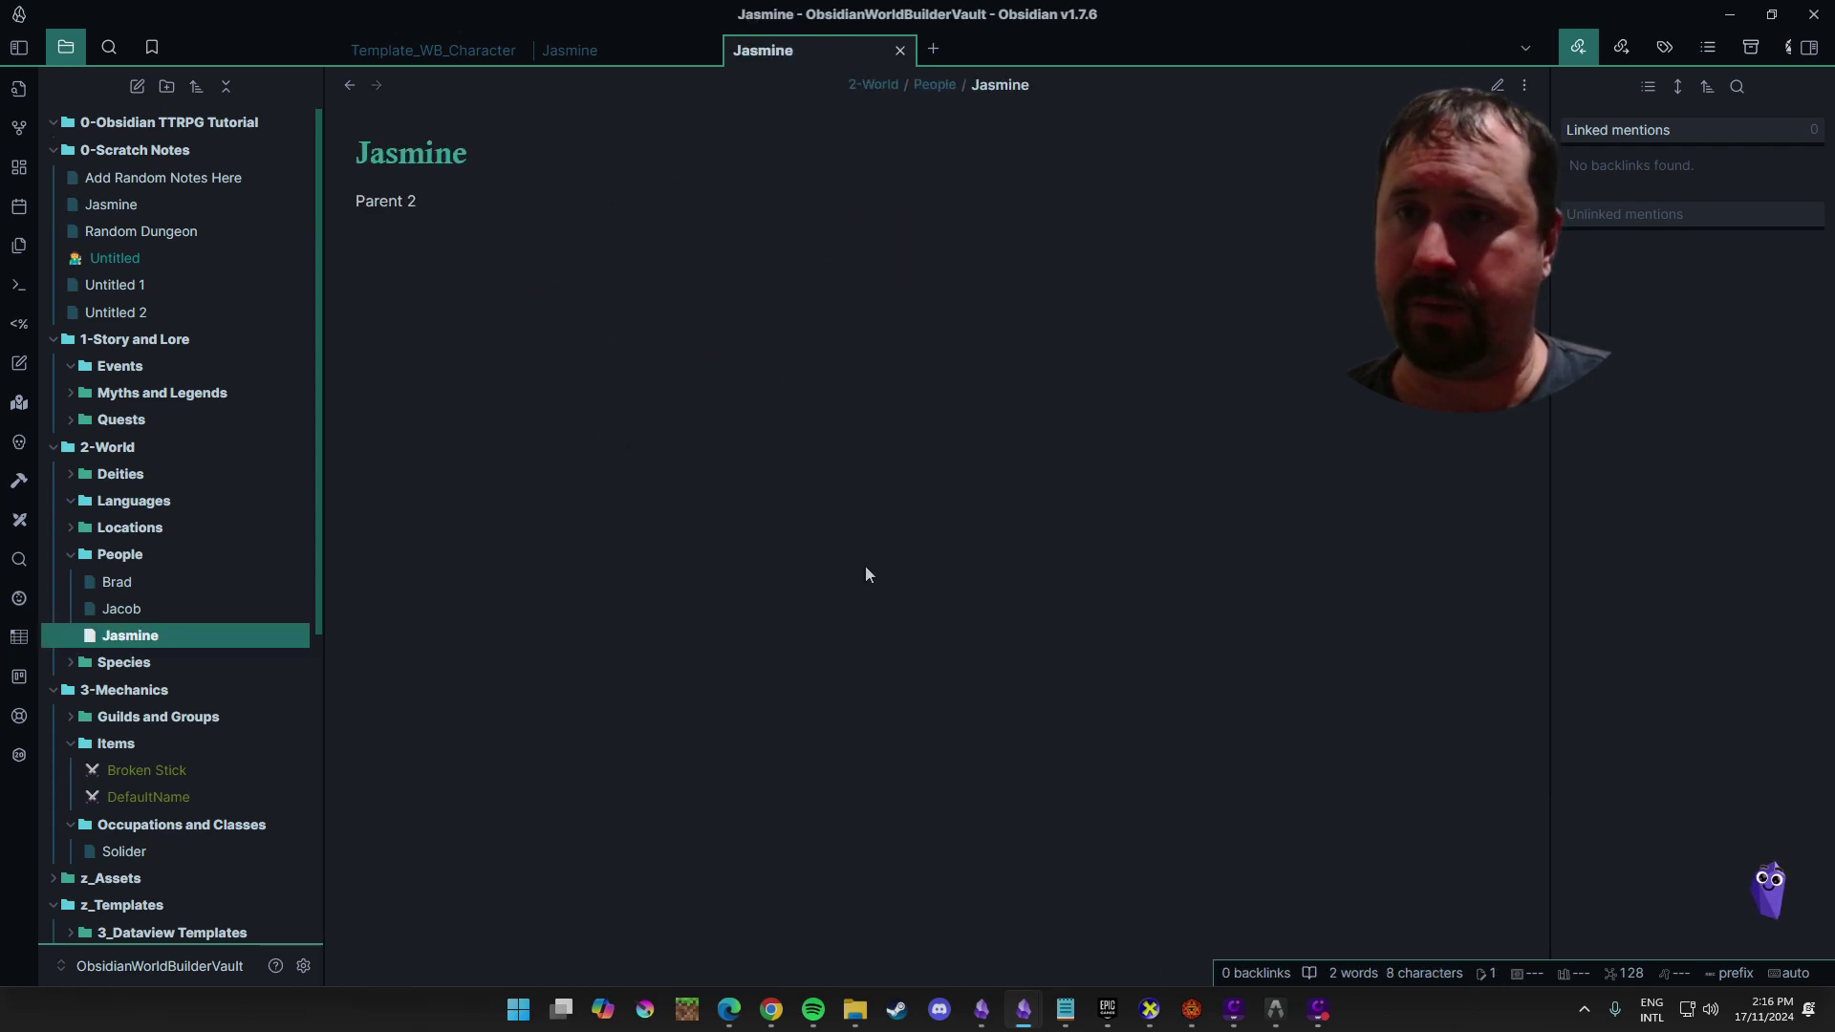
right_click(118, 204)
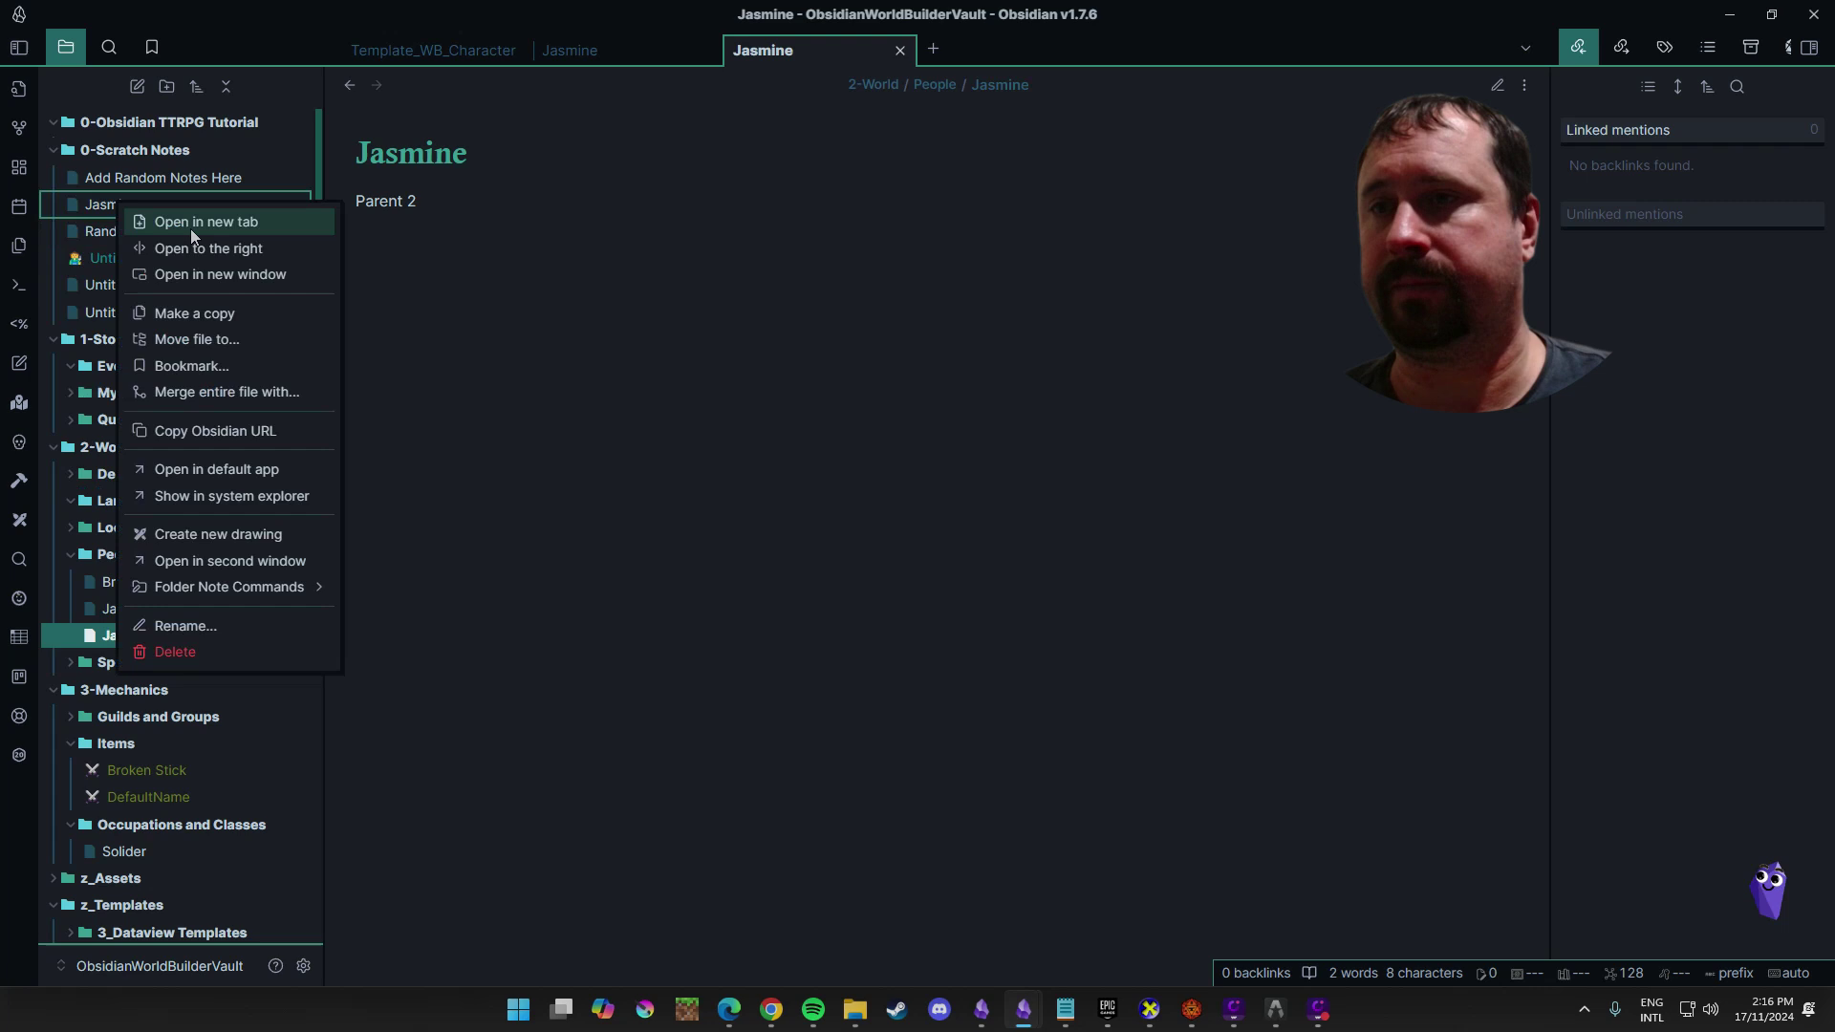
left_click(172, 655)
left_click(1056, 560)
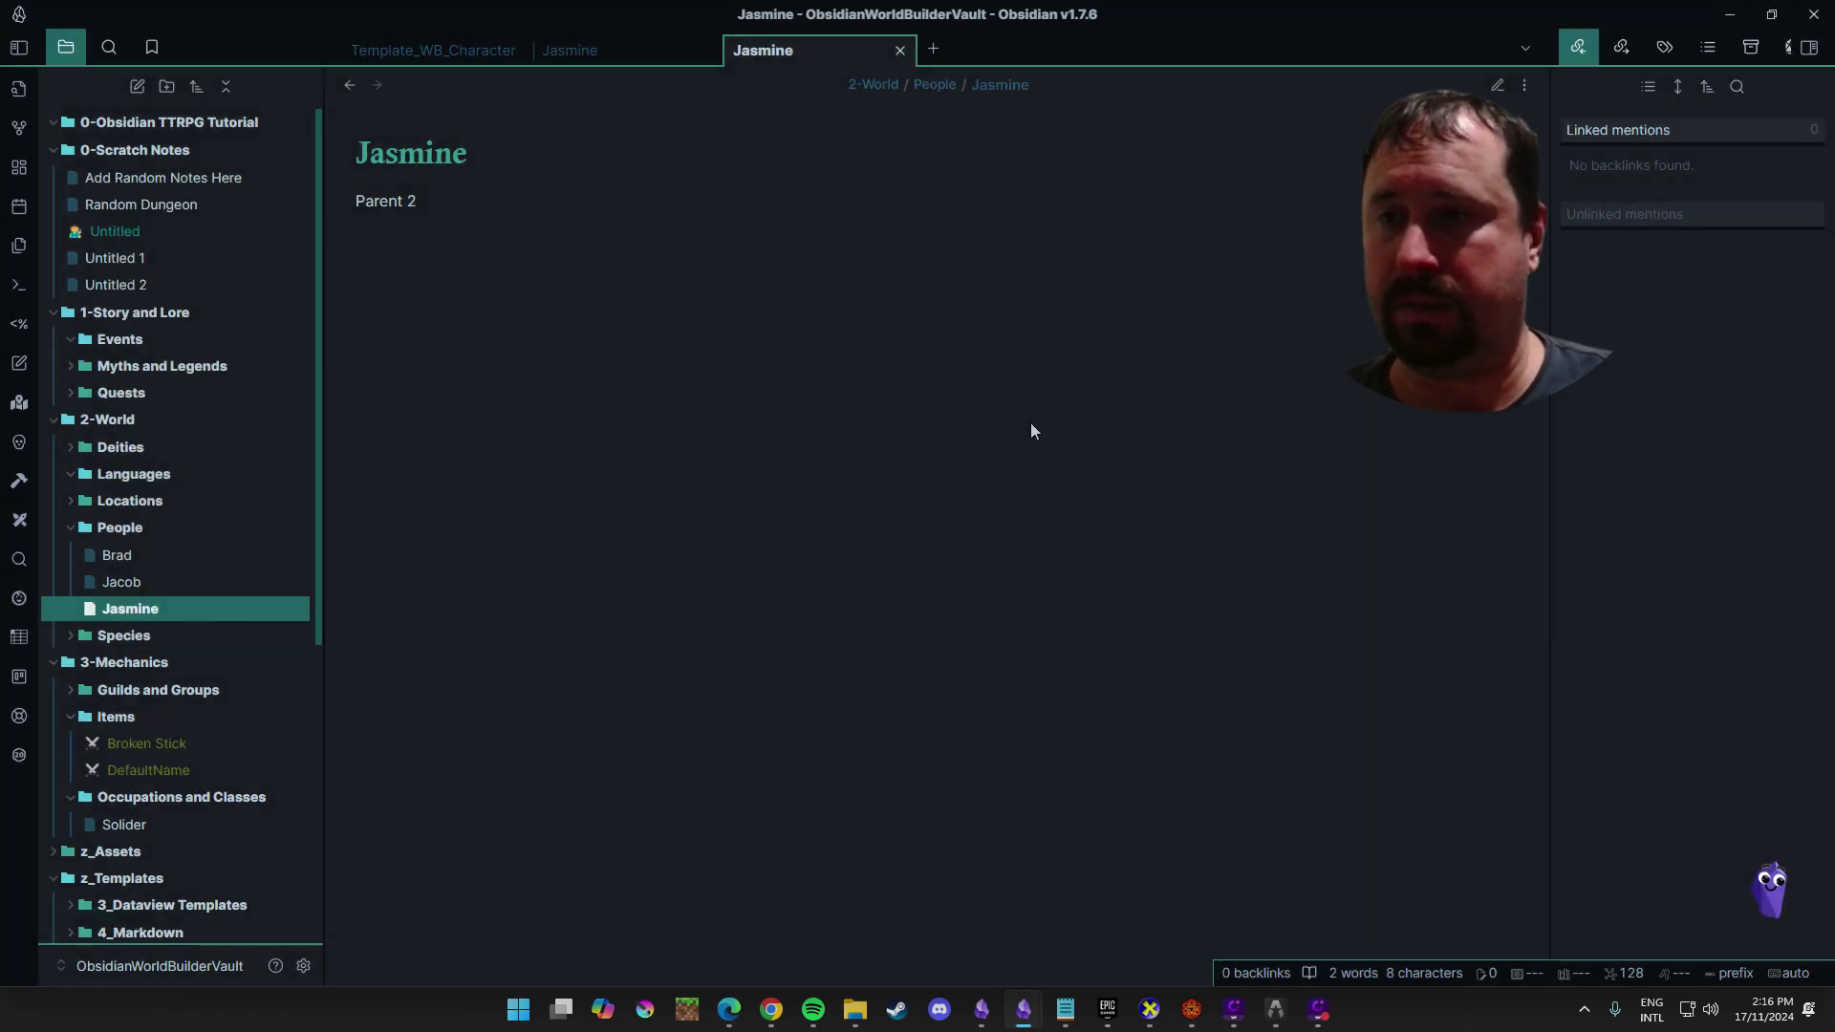
Replace the People Jasmine note's contents with 'is a child.'
left_click(1497, 85)
key("ctrl+a")
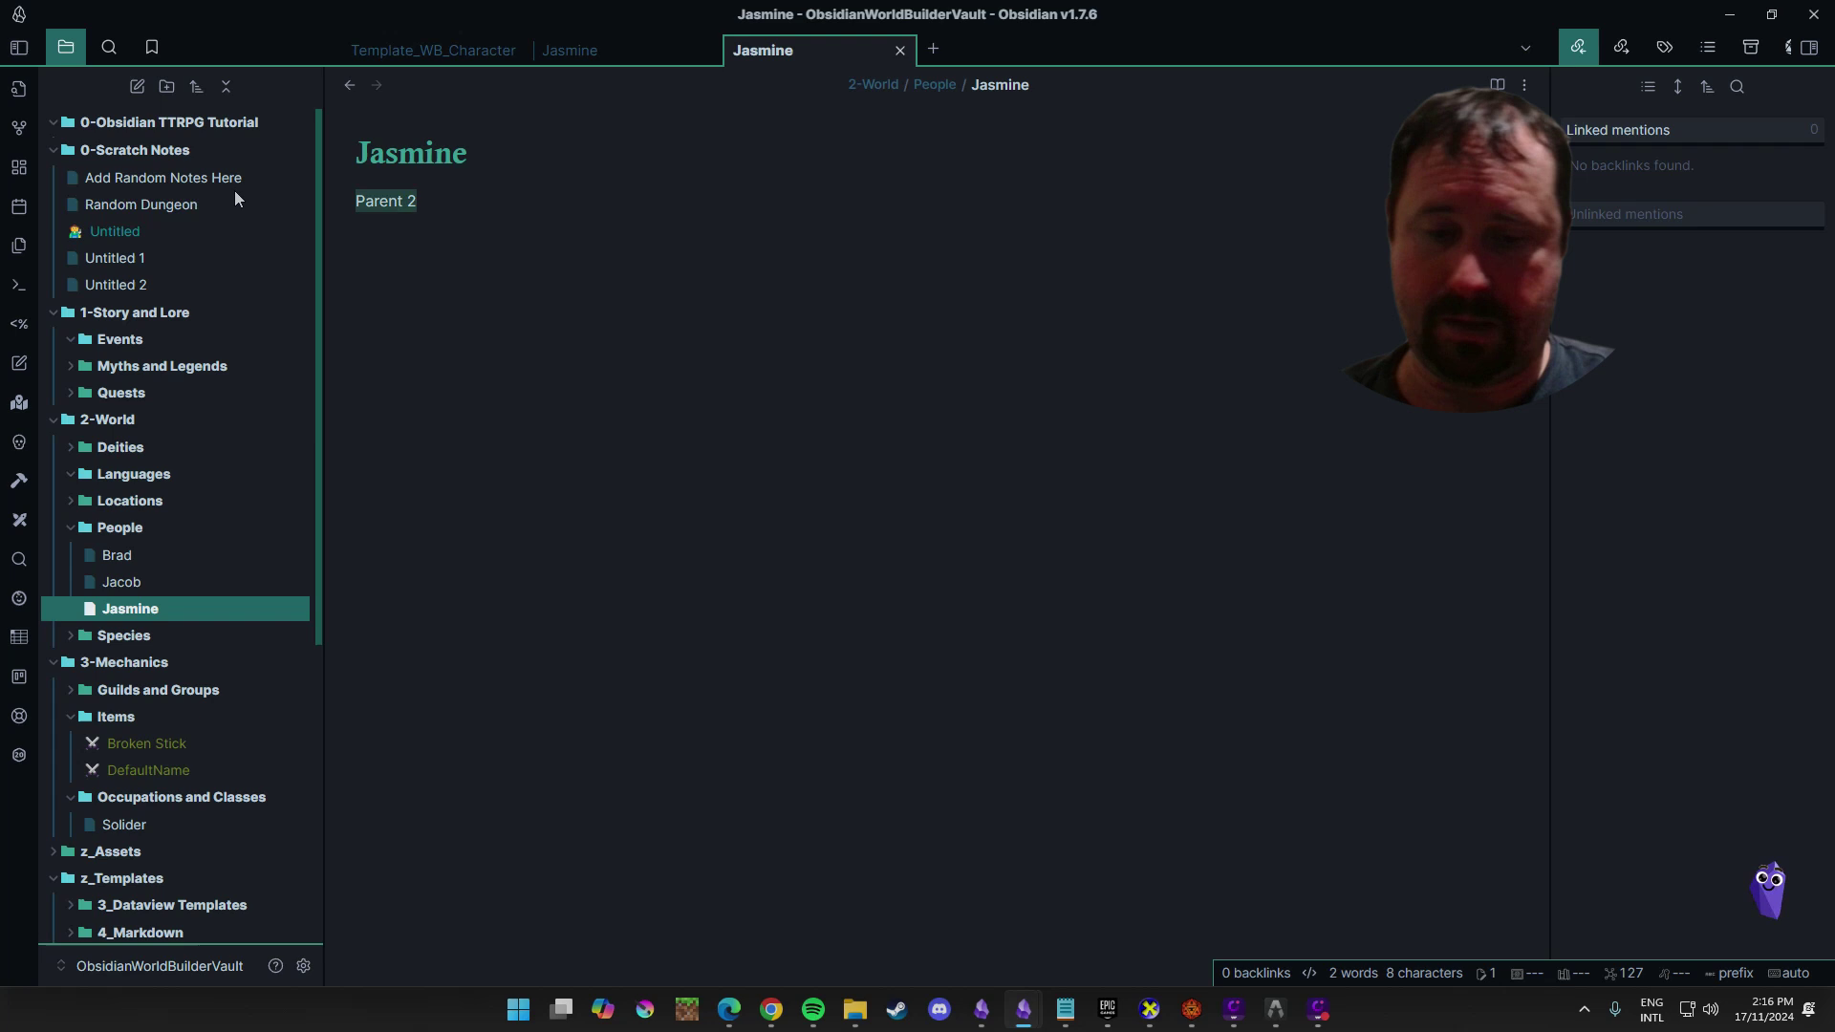
type("is a child.")
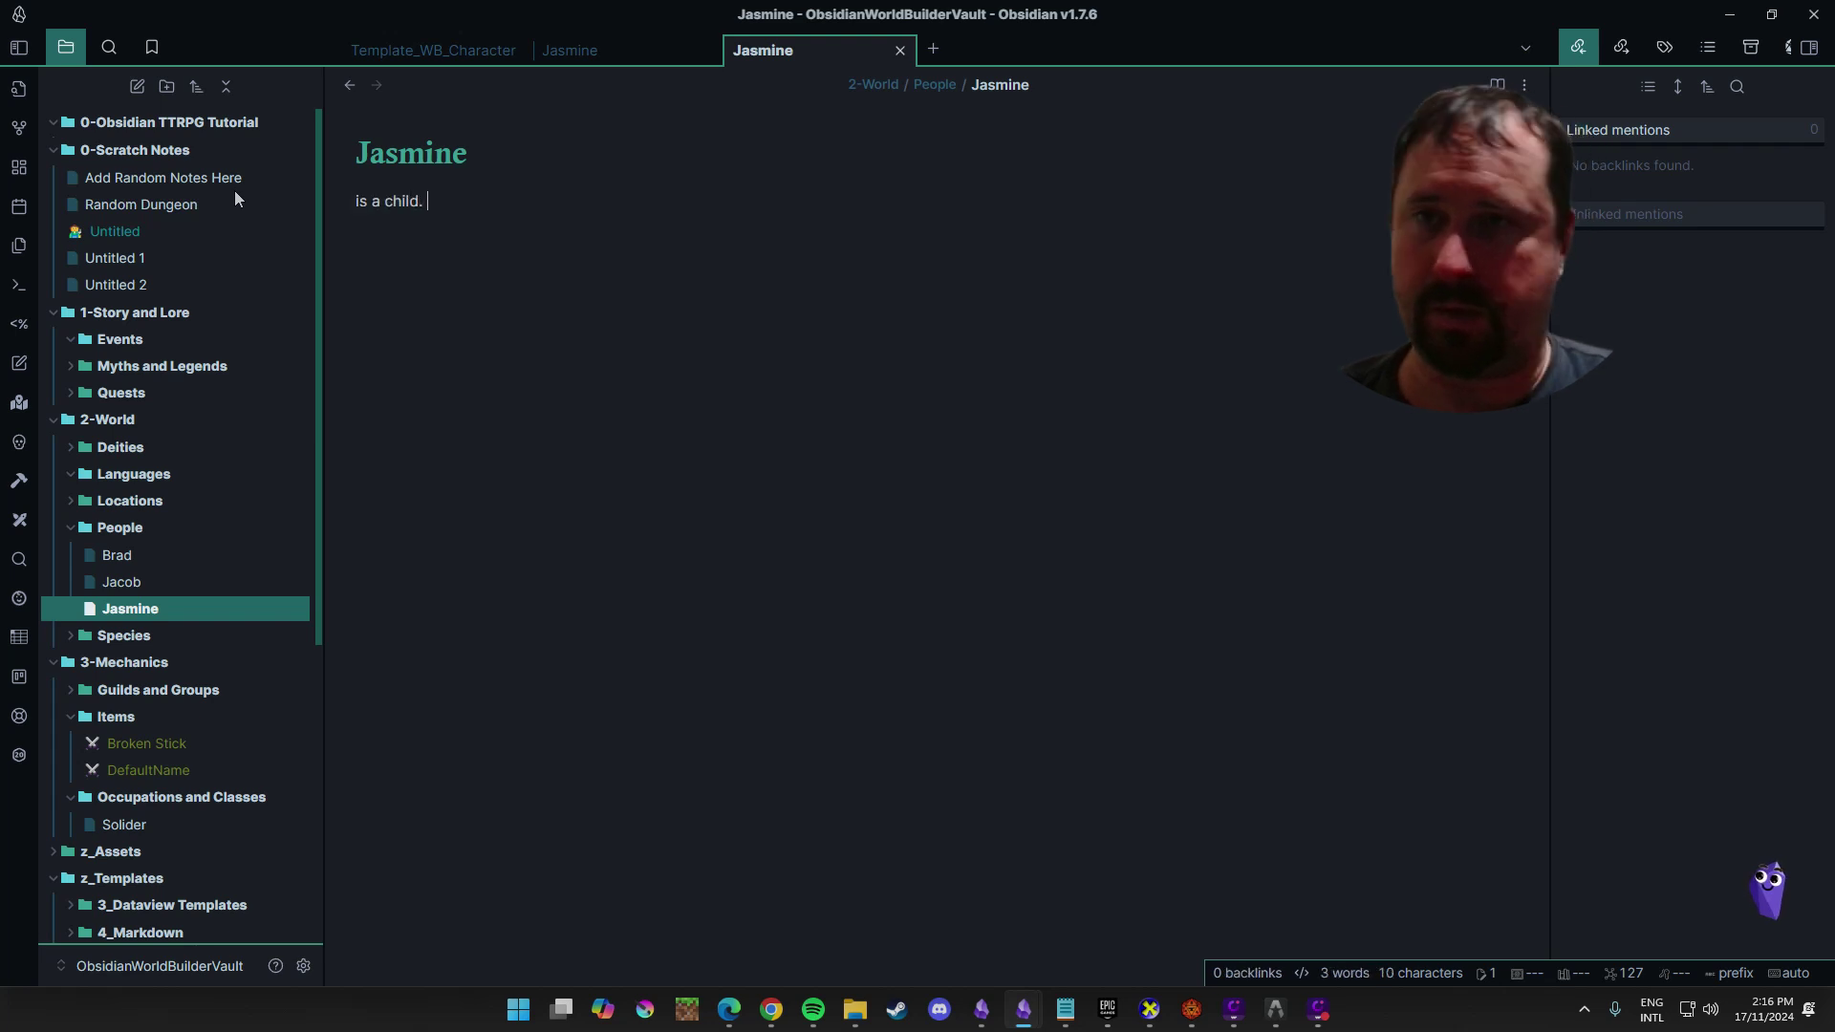
left_click(350, 84)
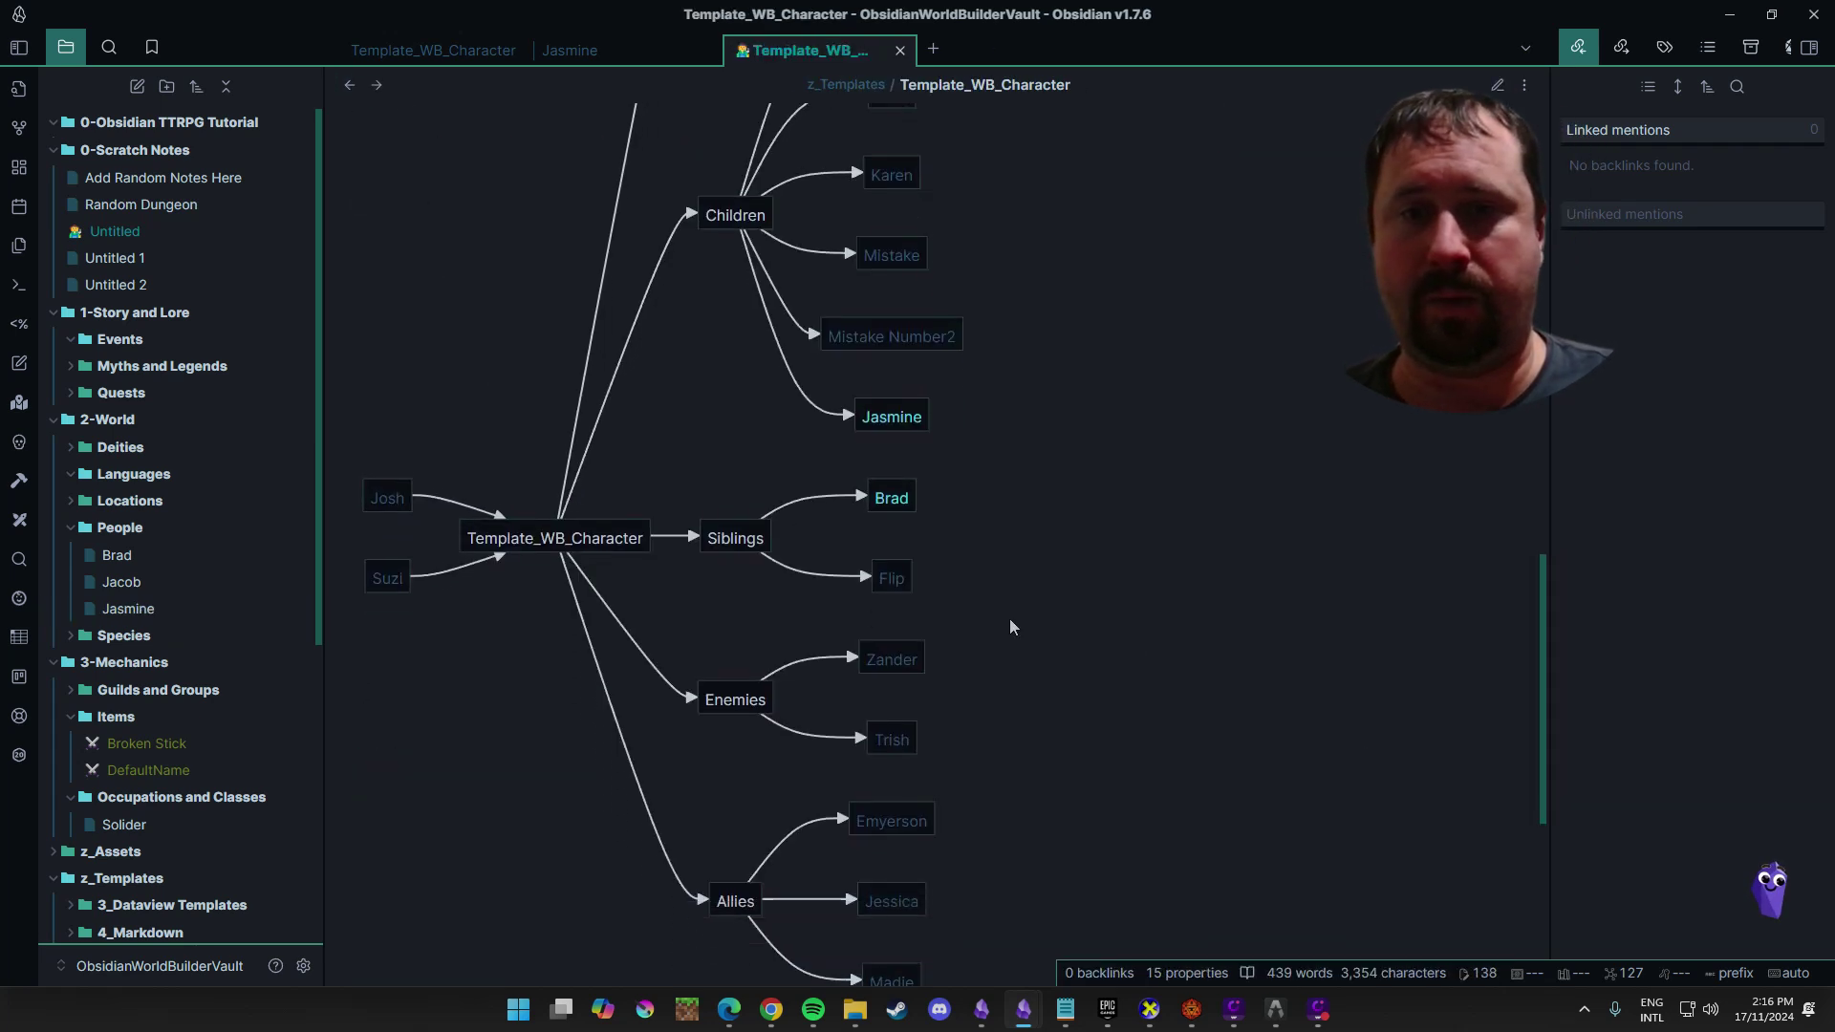
mouse_move(865, 425)
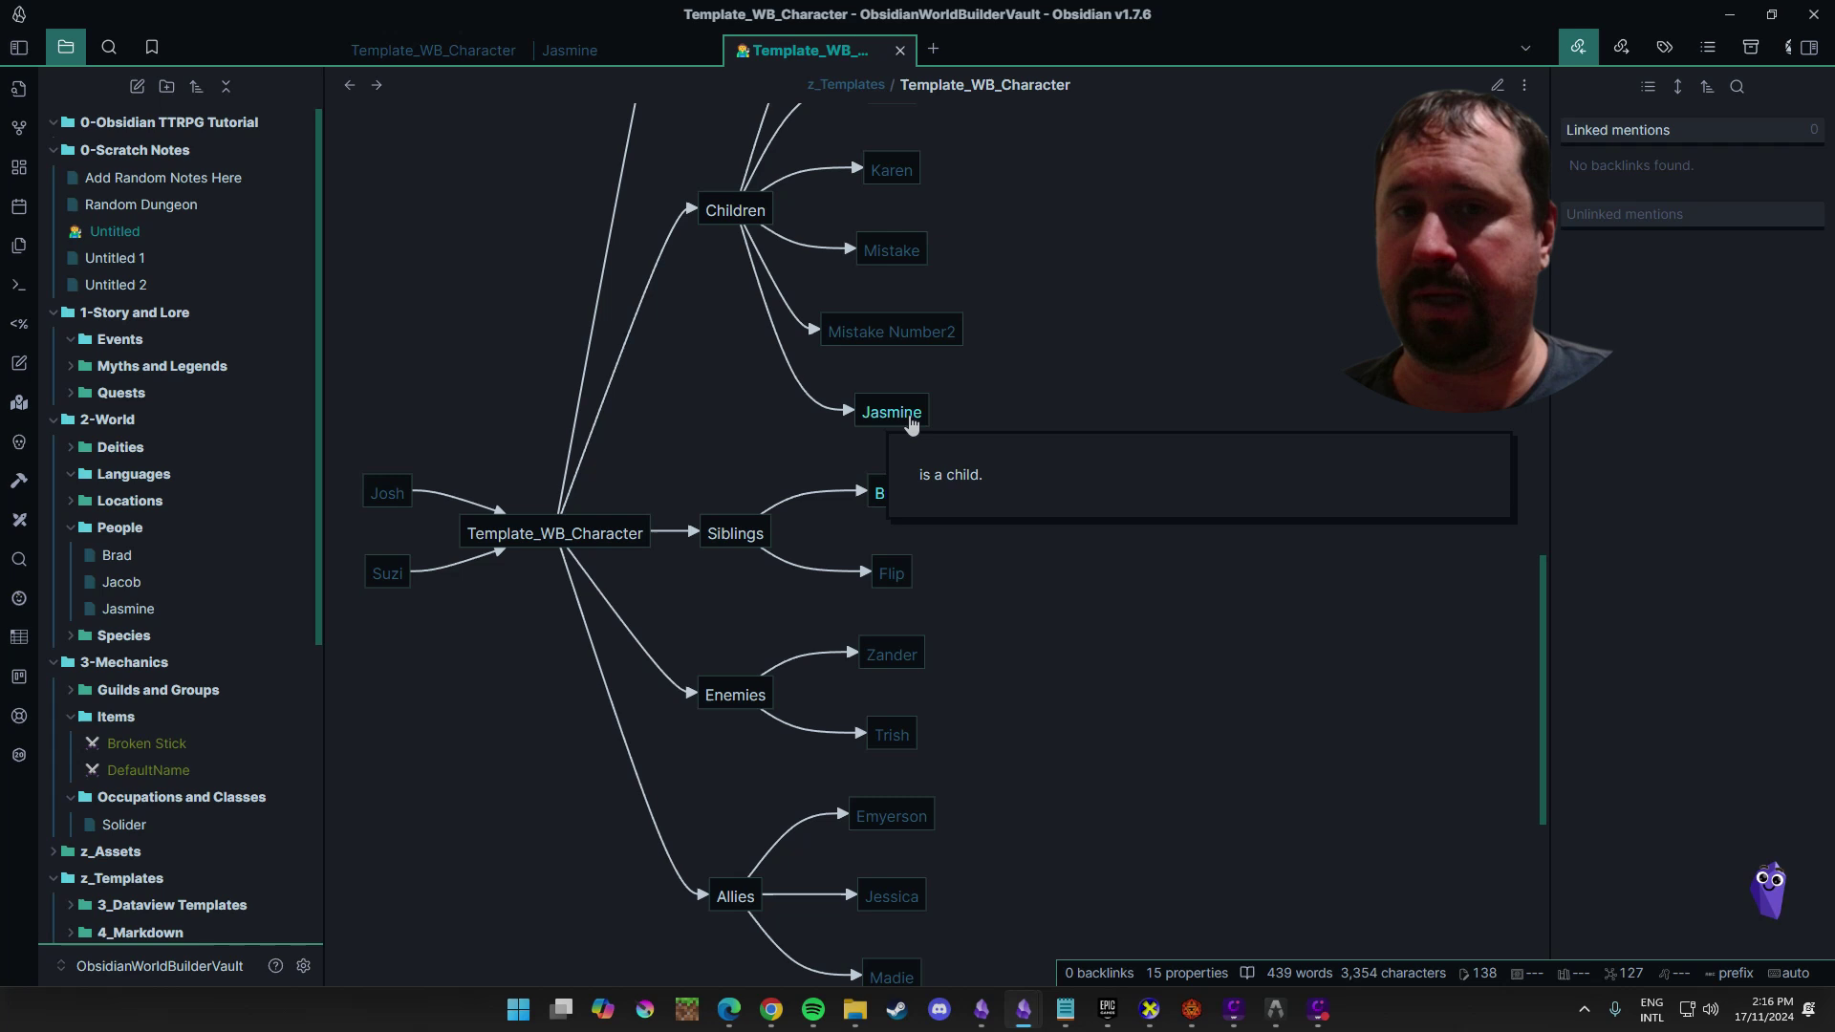
scroll(1242, 478, "up", 1)
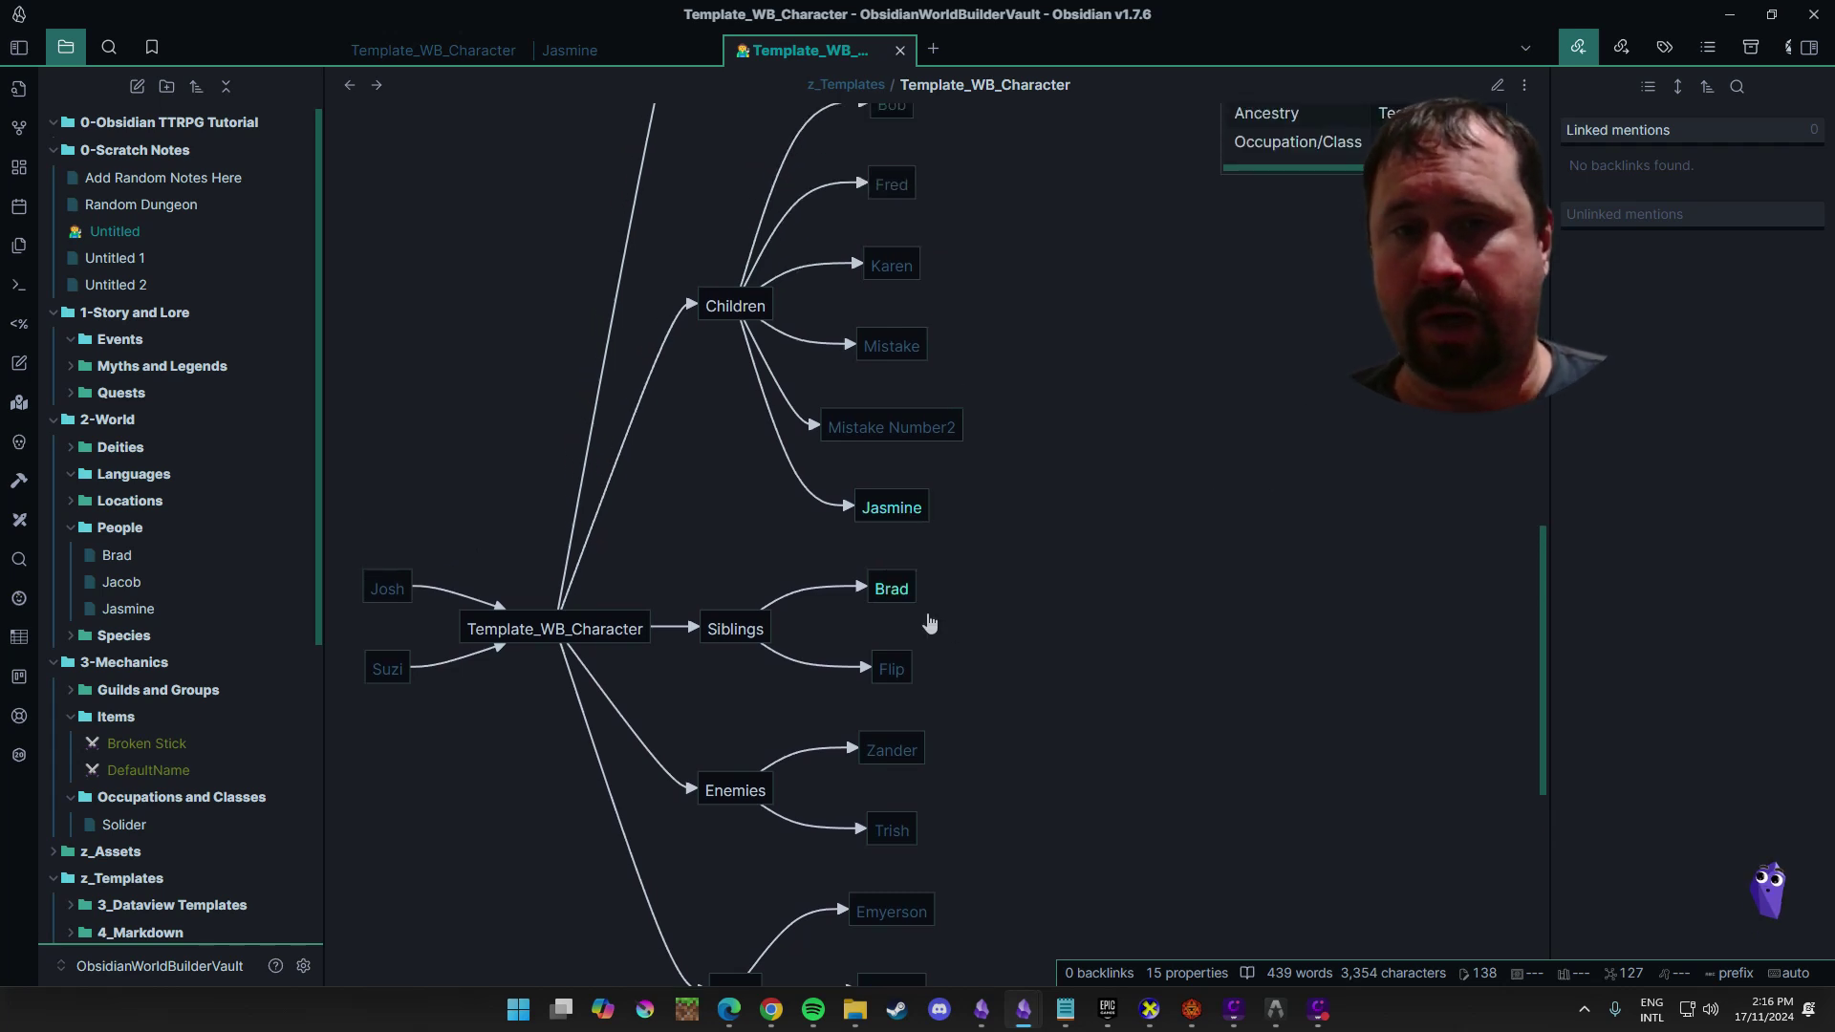
mouse_move(912, 597)
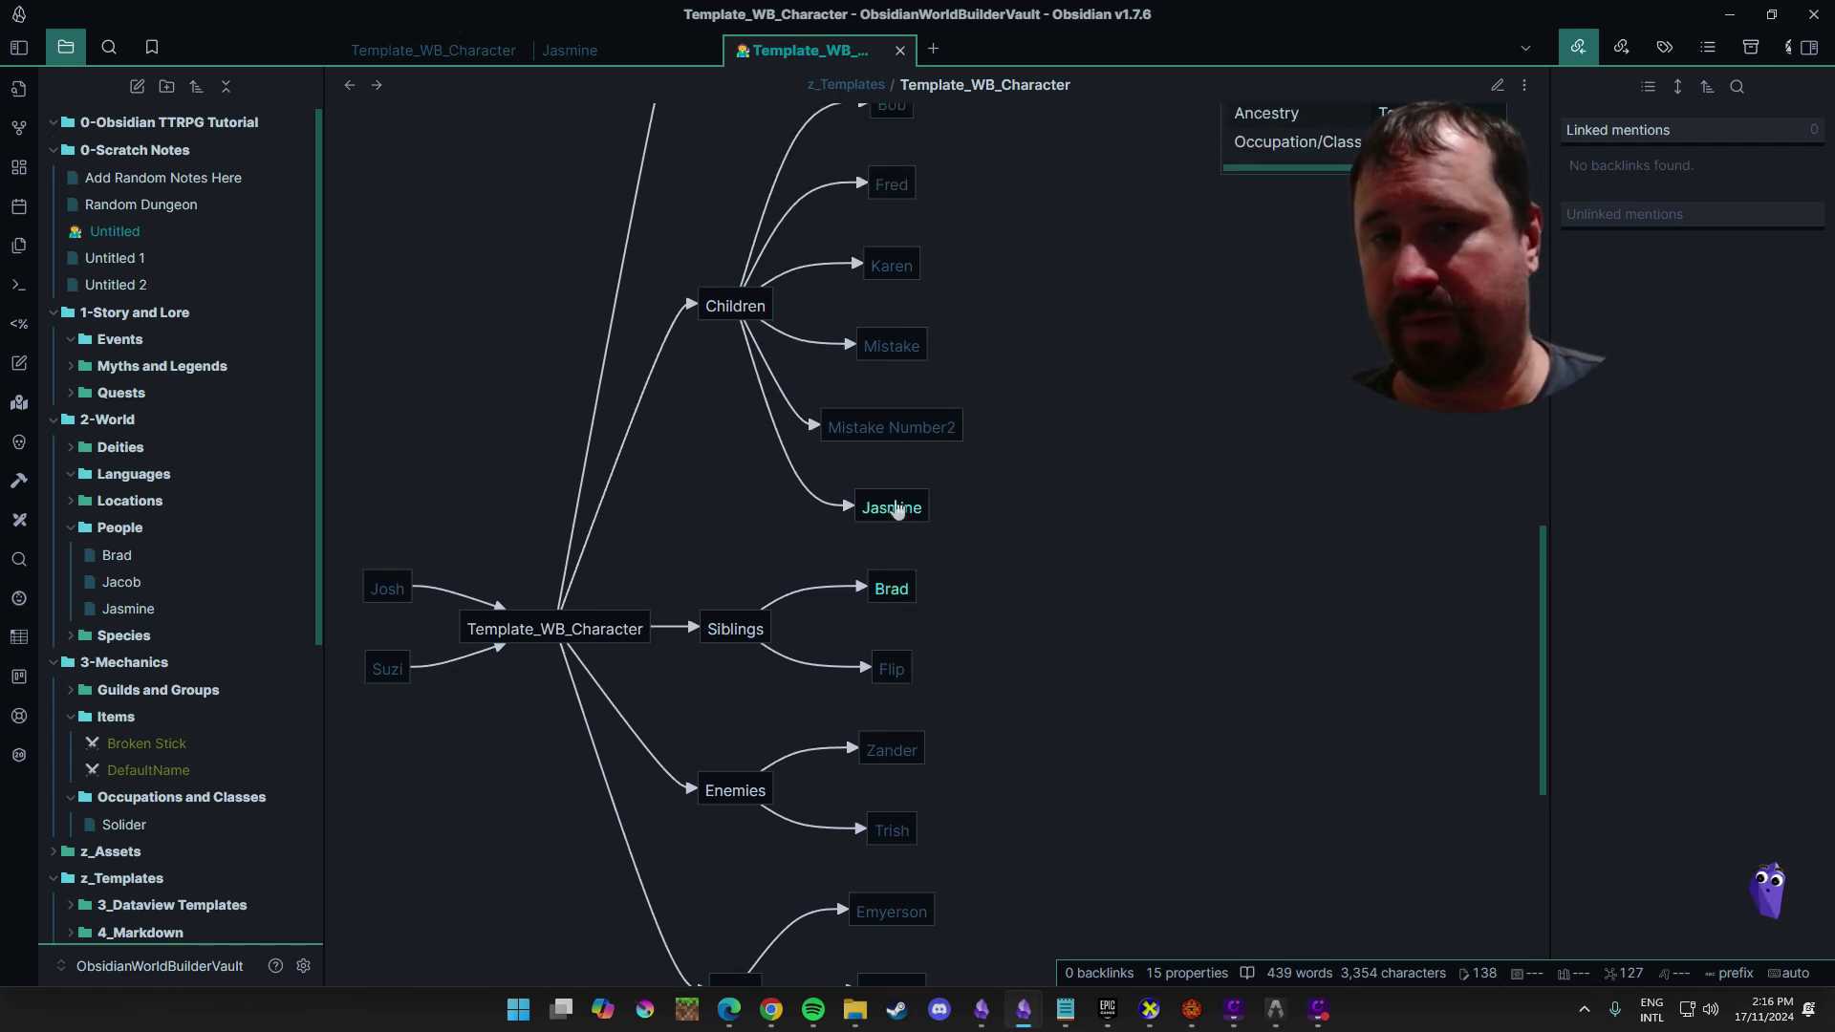
scroll(1277, 484, "up", 1)
scroll(1277, 485, "up", 3)
scroll(1214, 520, "down", 4)
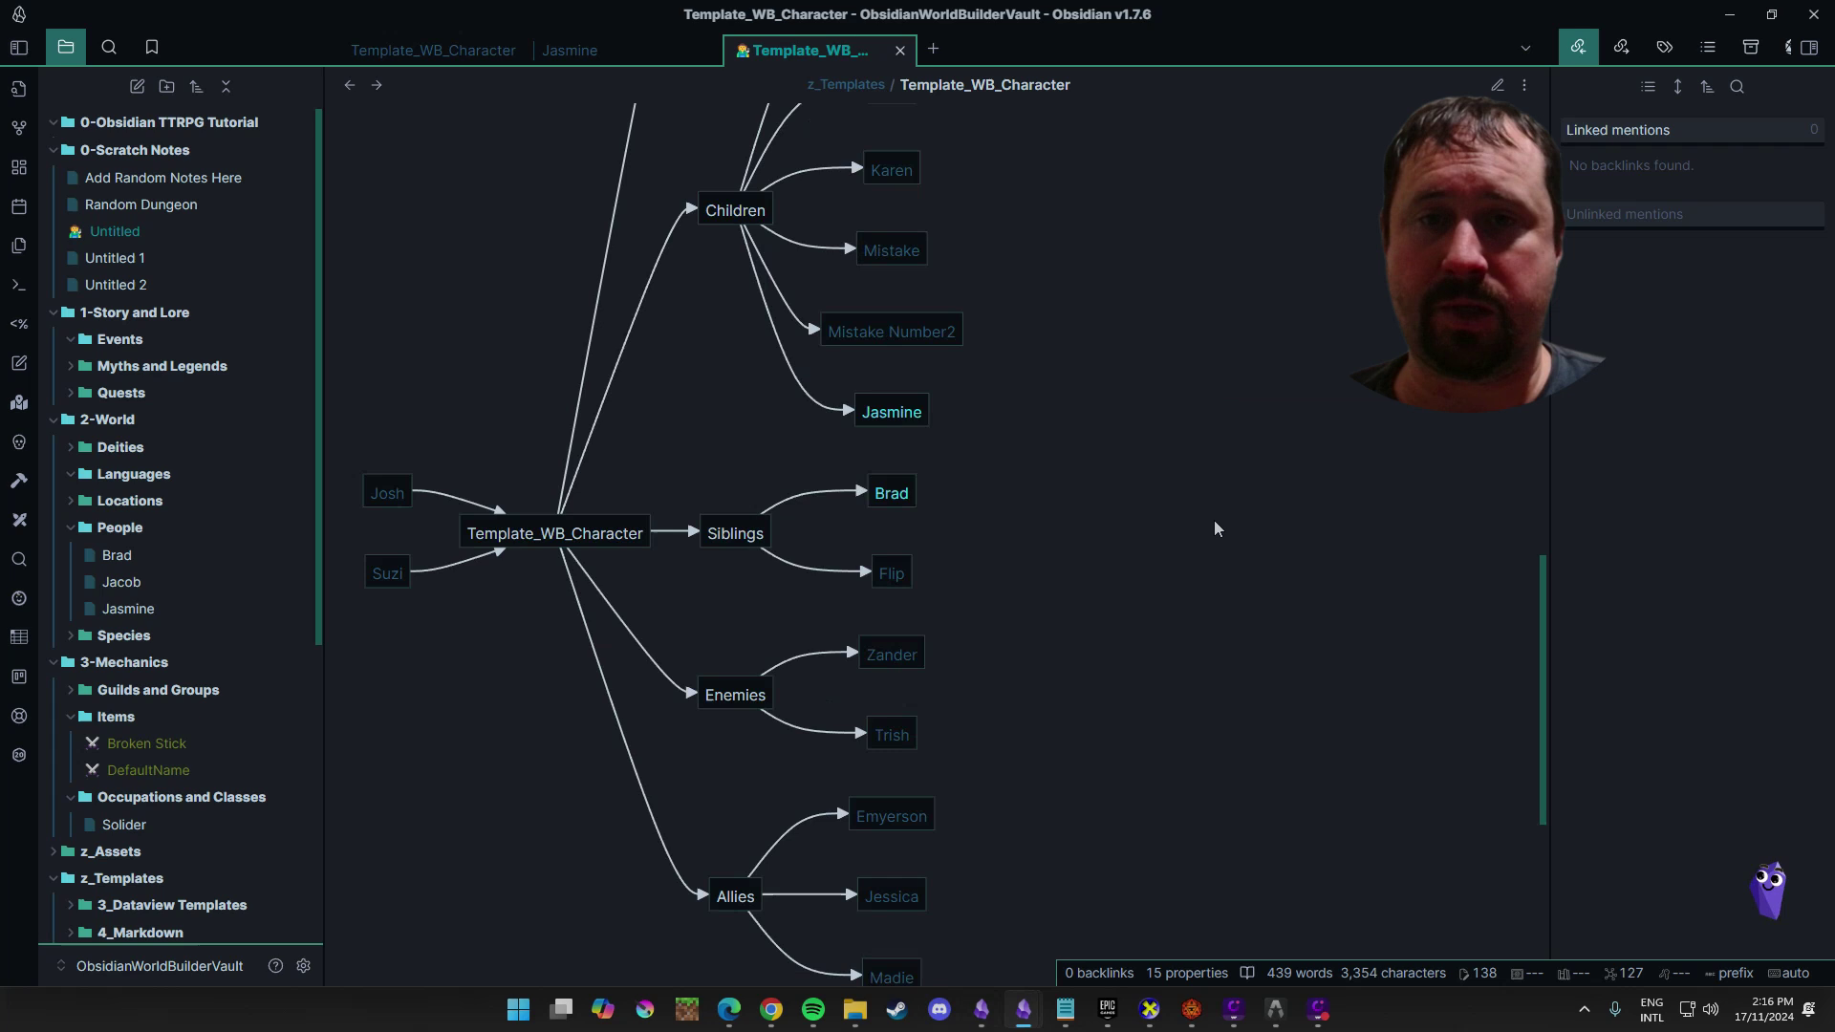
scroll(1190, 592, "down", 5)
scroll(1144, 545, "up", 7)
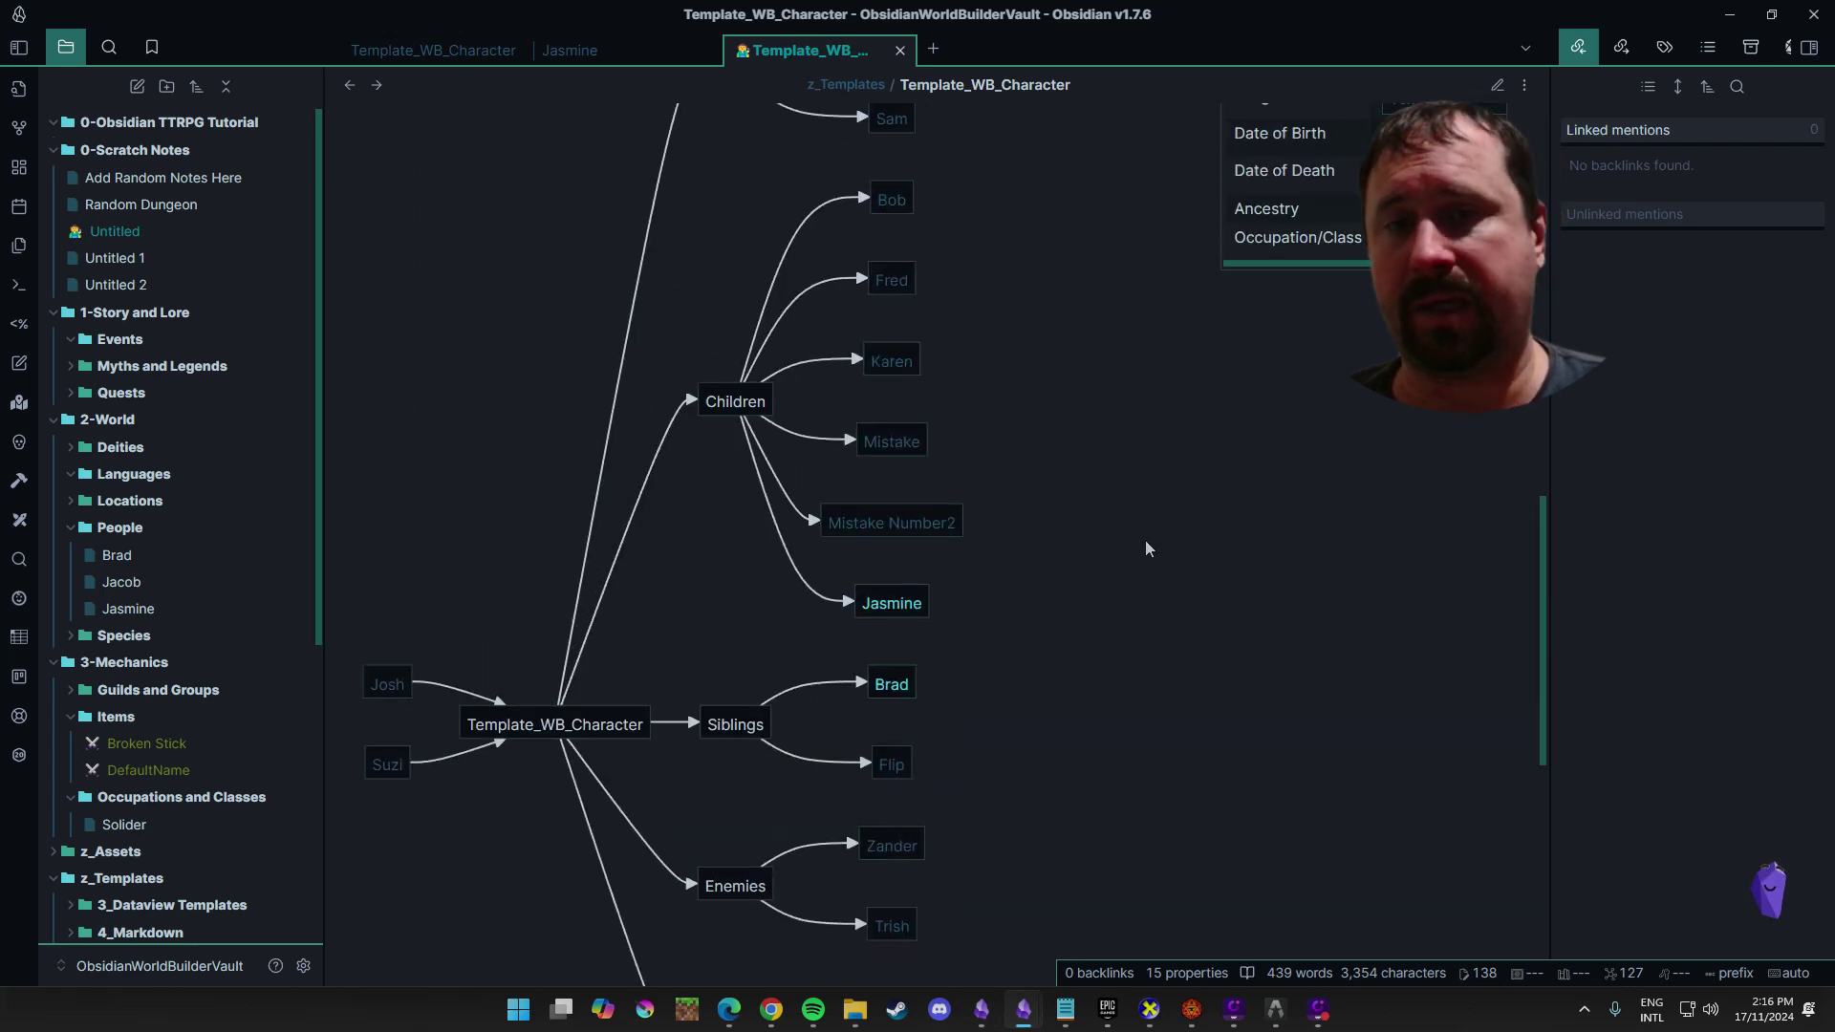
scroll(1137, 549, "up", 3)
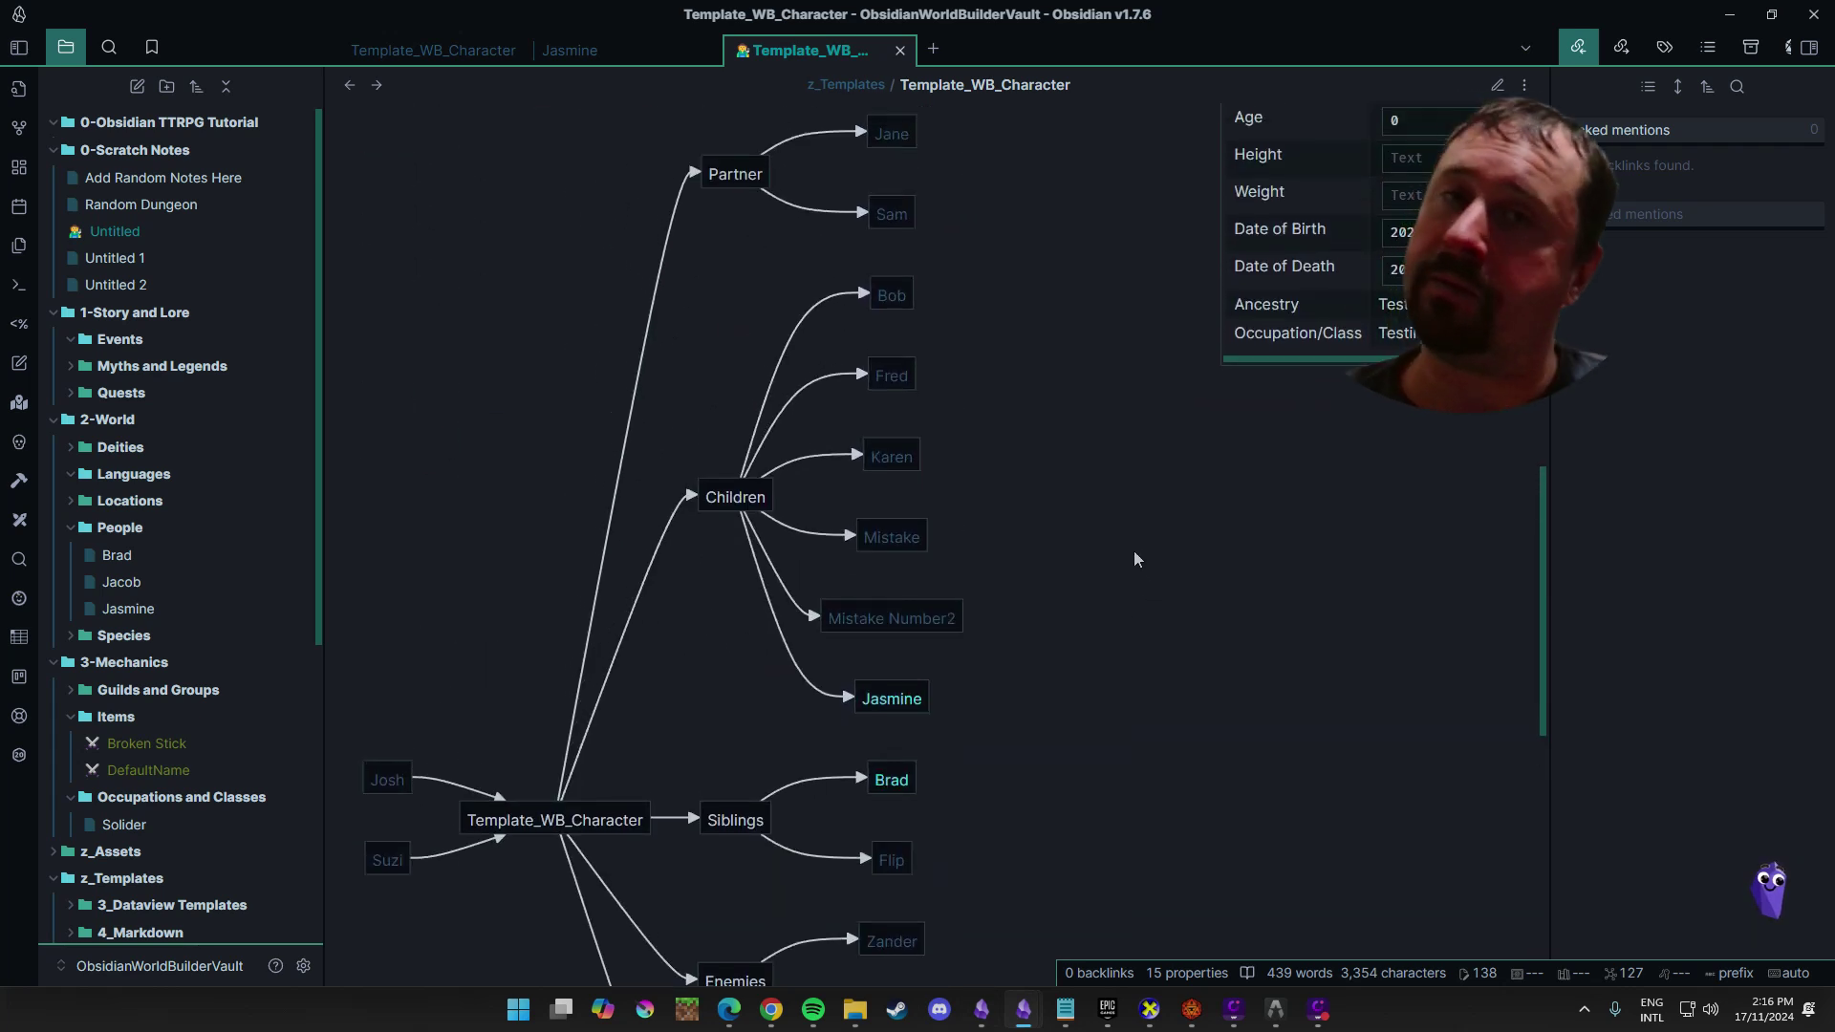
scroll(1128, 525, "up", 3)
scroll(904, 479, "up", 5)
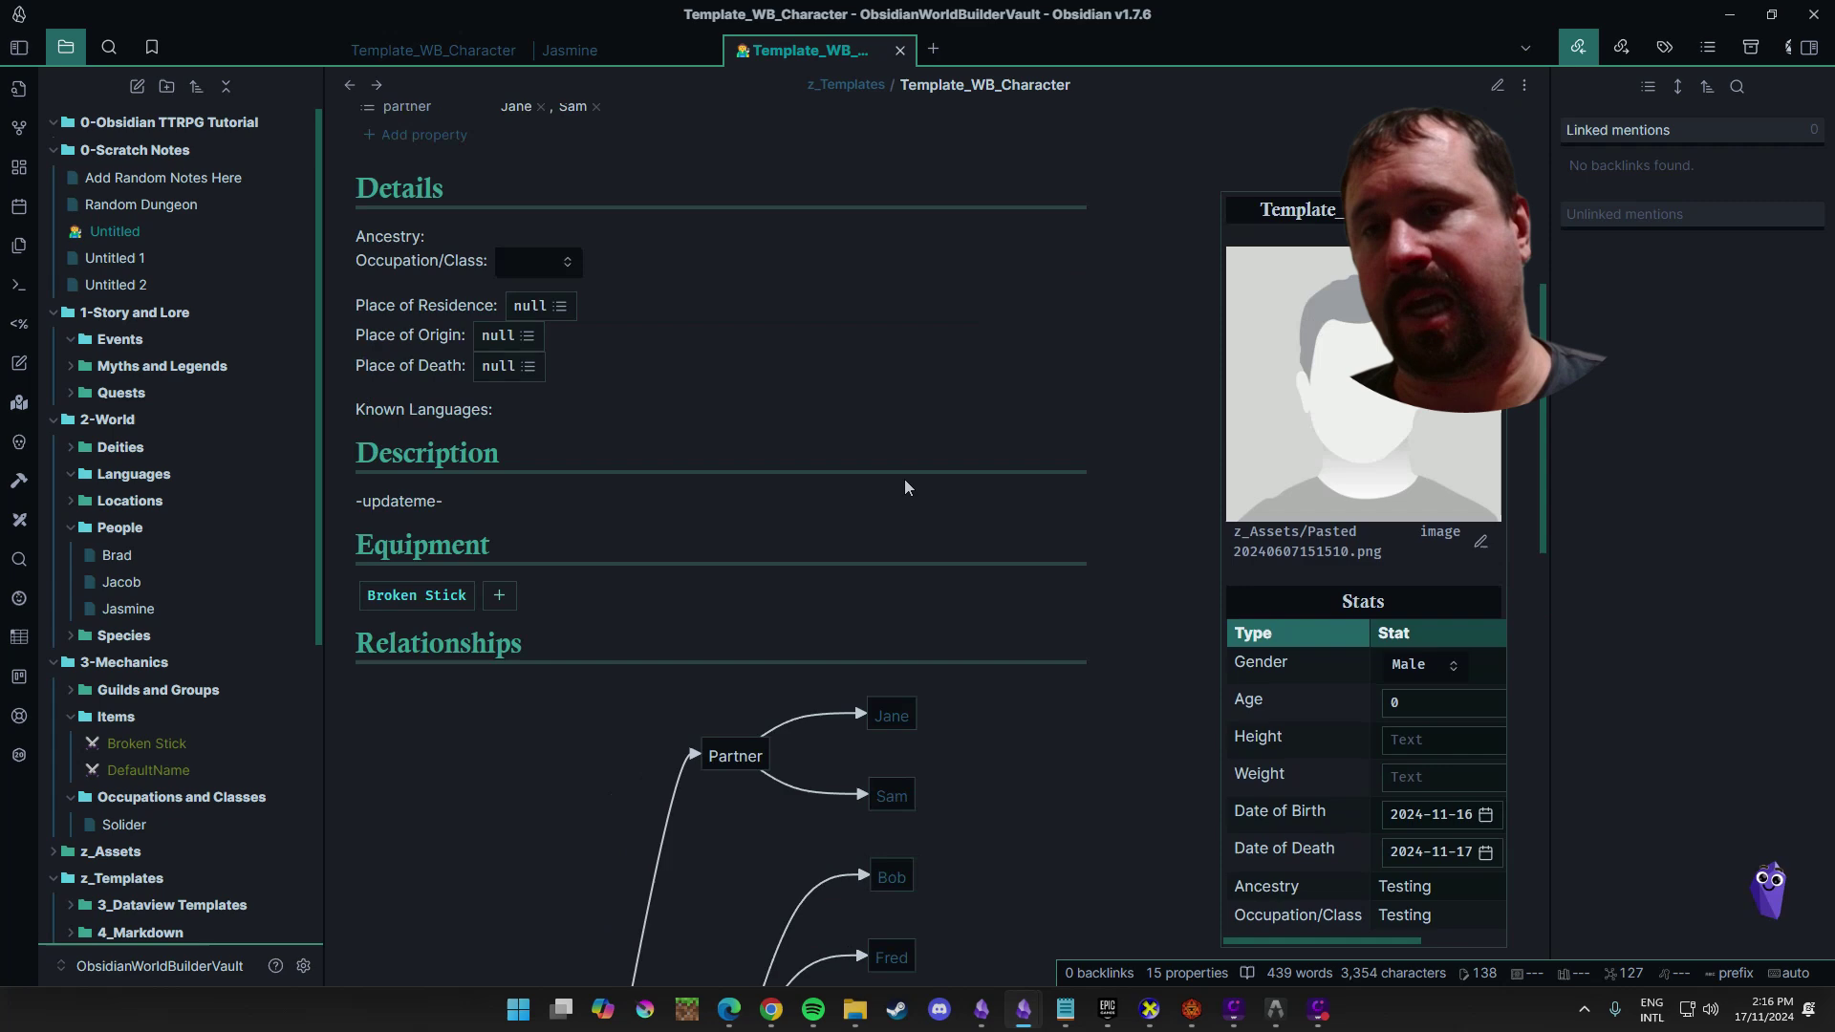
scroll(765, 334, "down", 5)
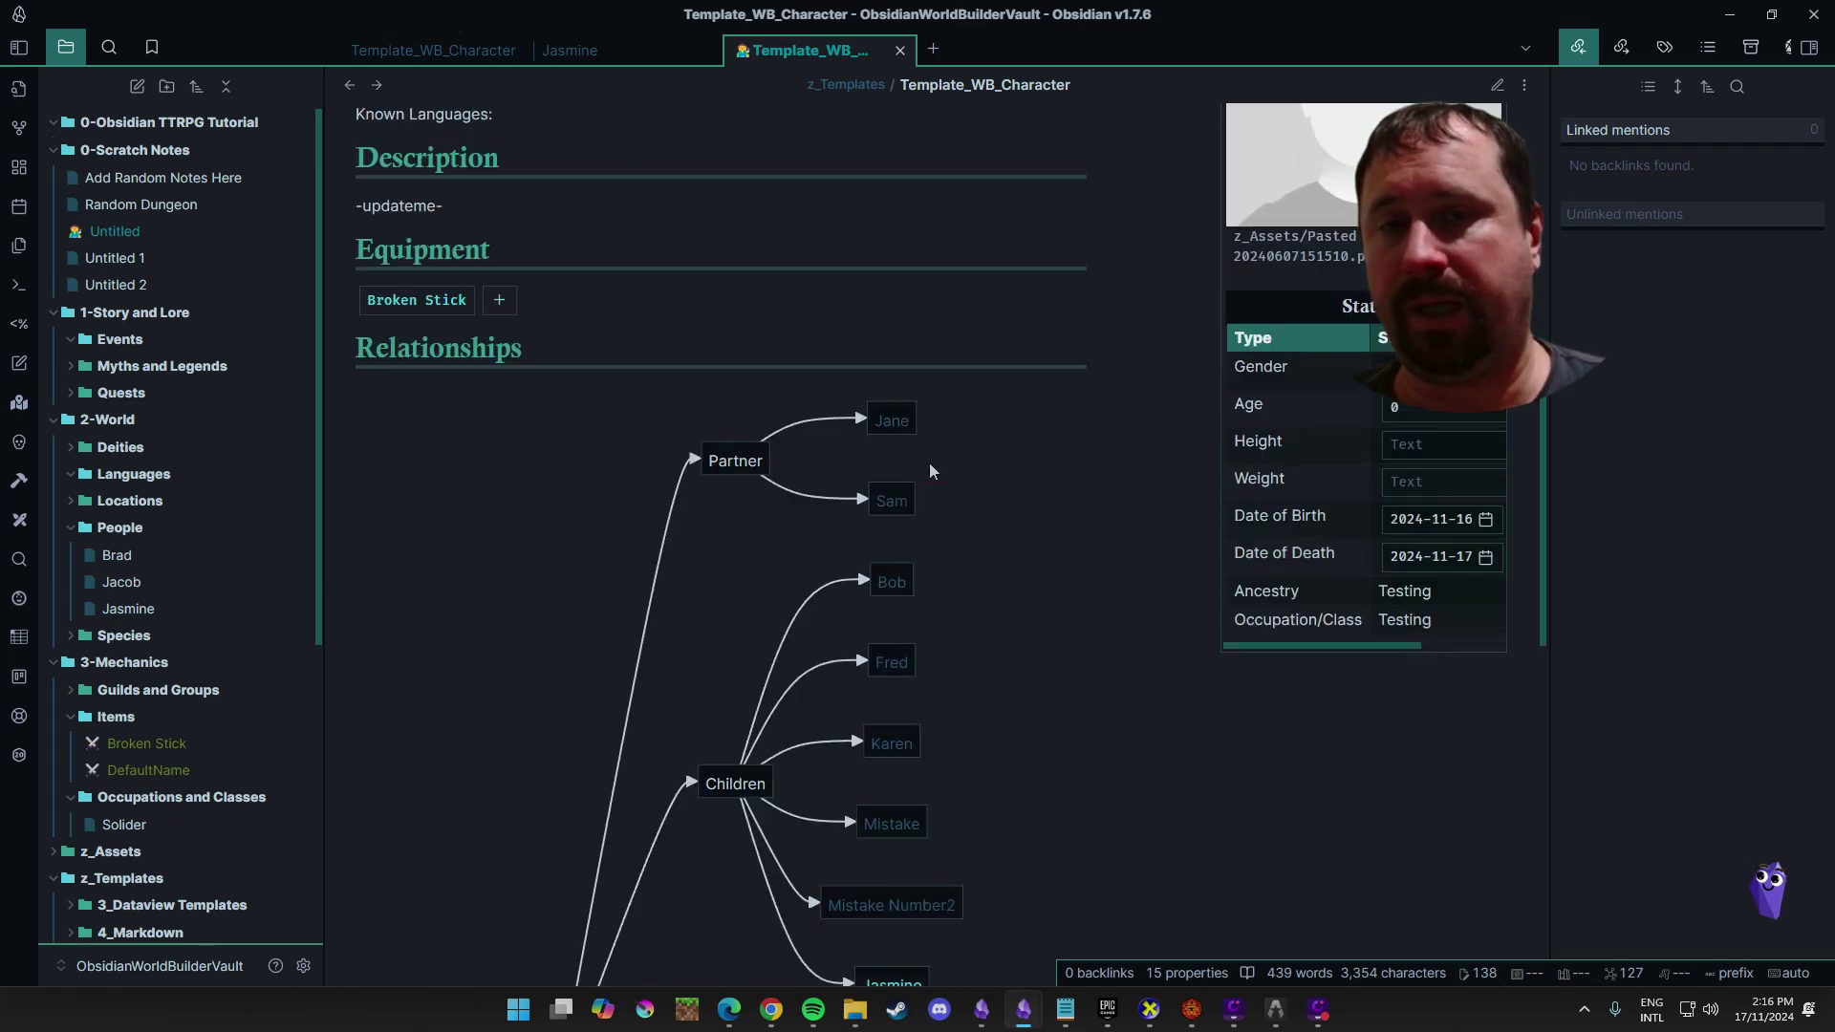
scroll(1147, 612, "down", 5)
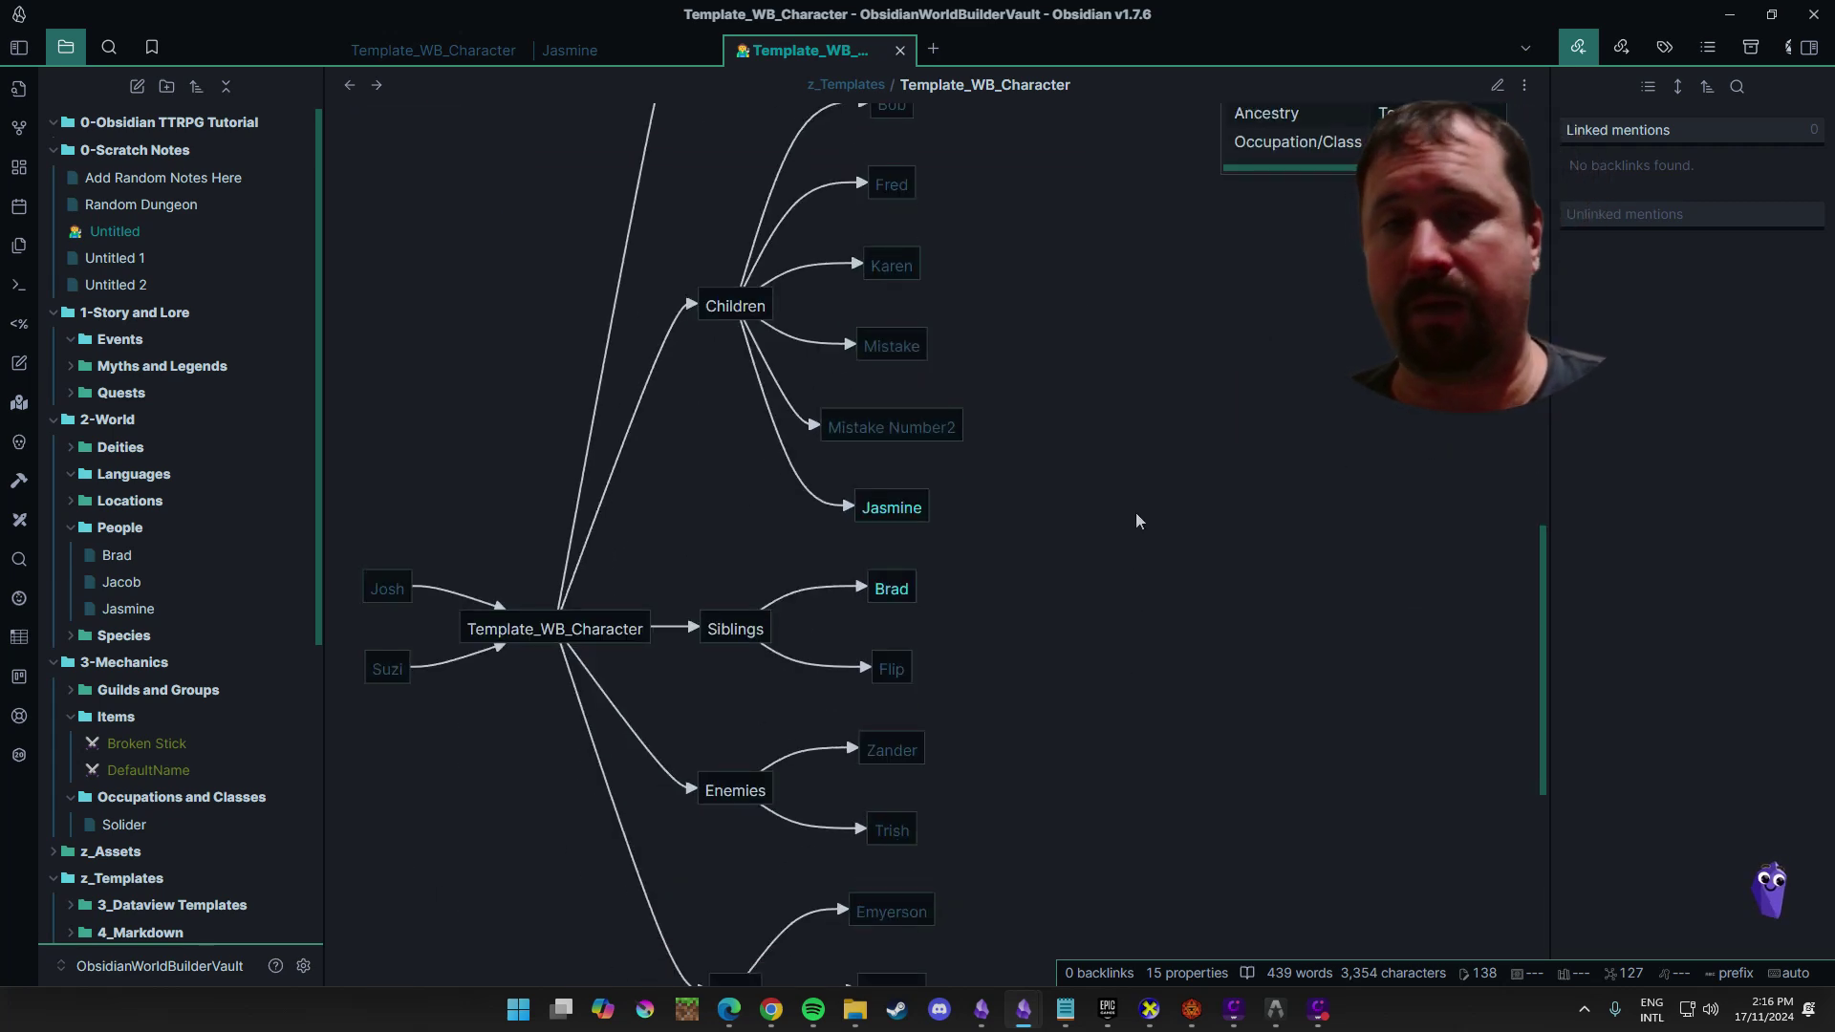
scroll(1128, 478, "down", 3)
scroll(1108, 426, "up", 4)
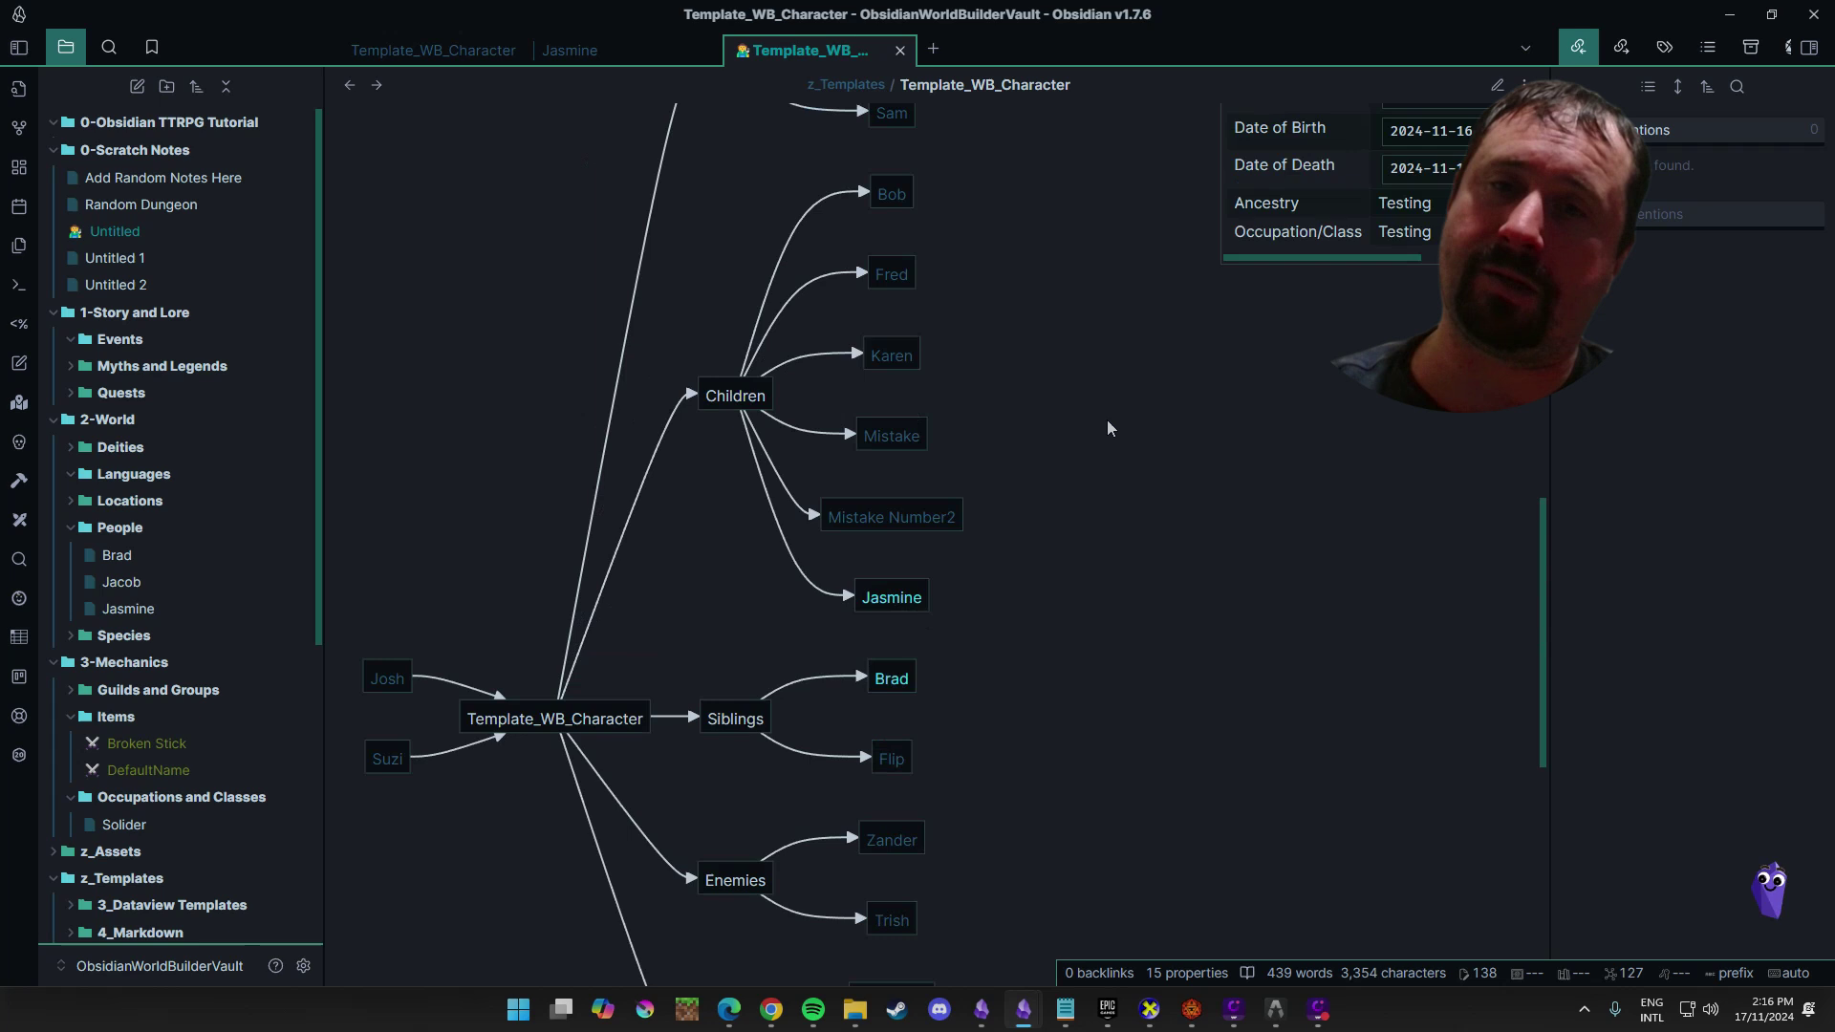
scroll(1215, 543, "up", 2)
scroll(1072, 573, "down", 1)
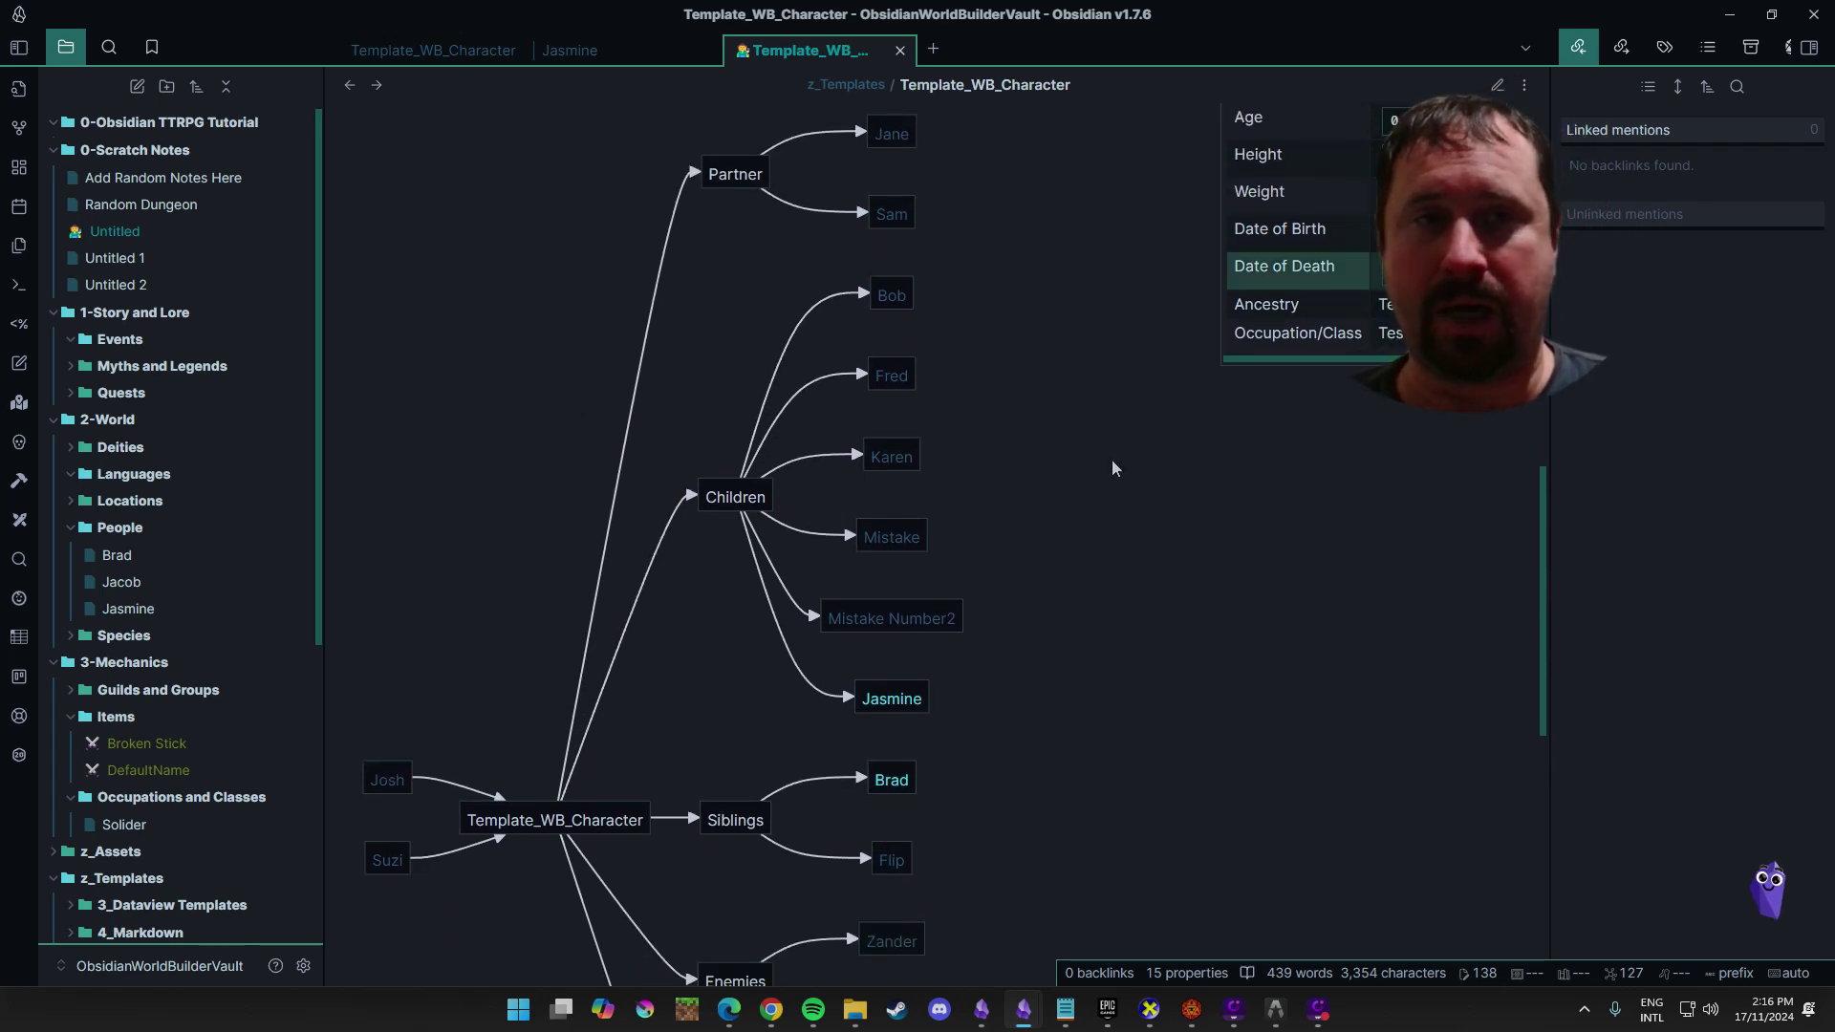
scroll(996, 518, "up", 4)
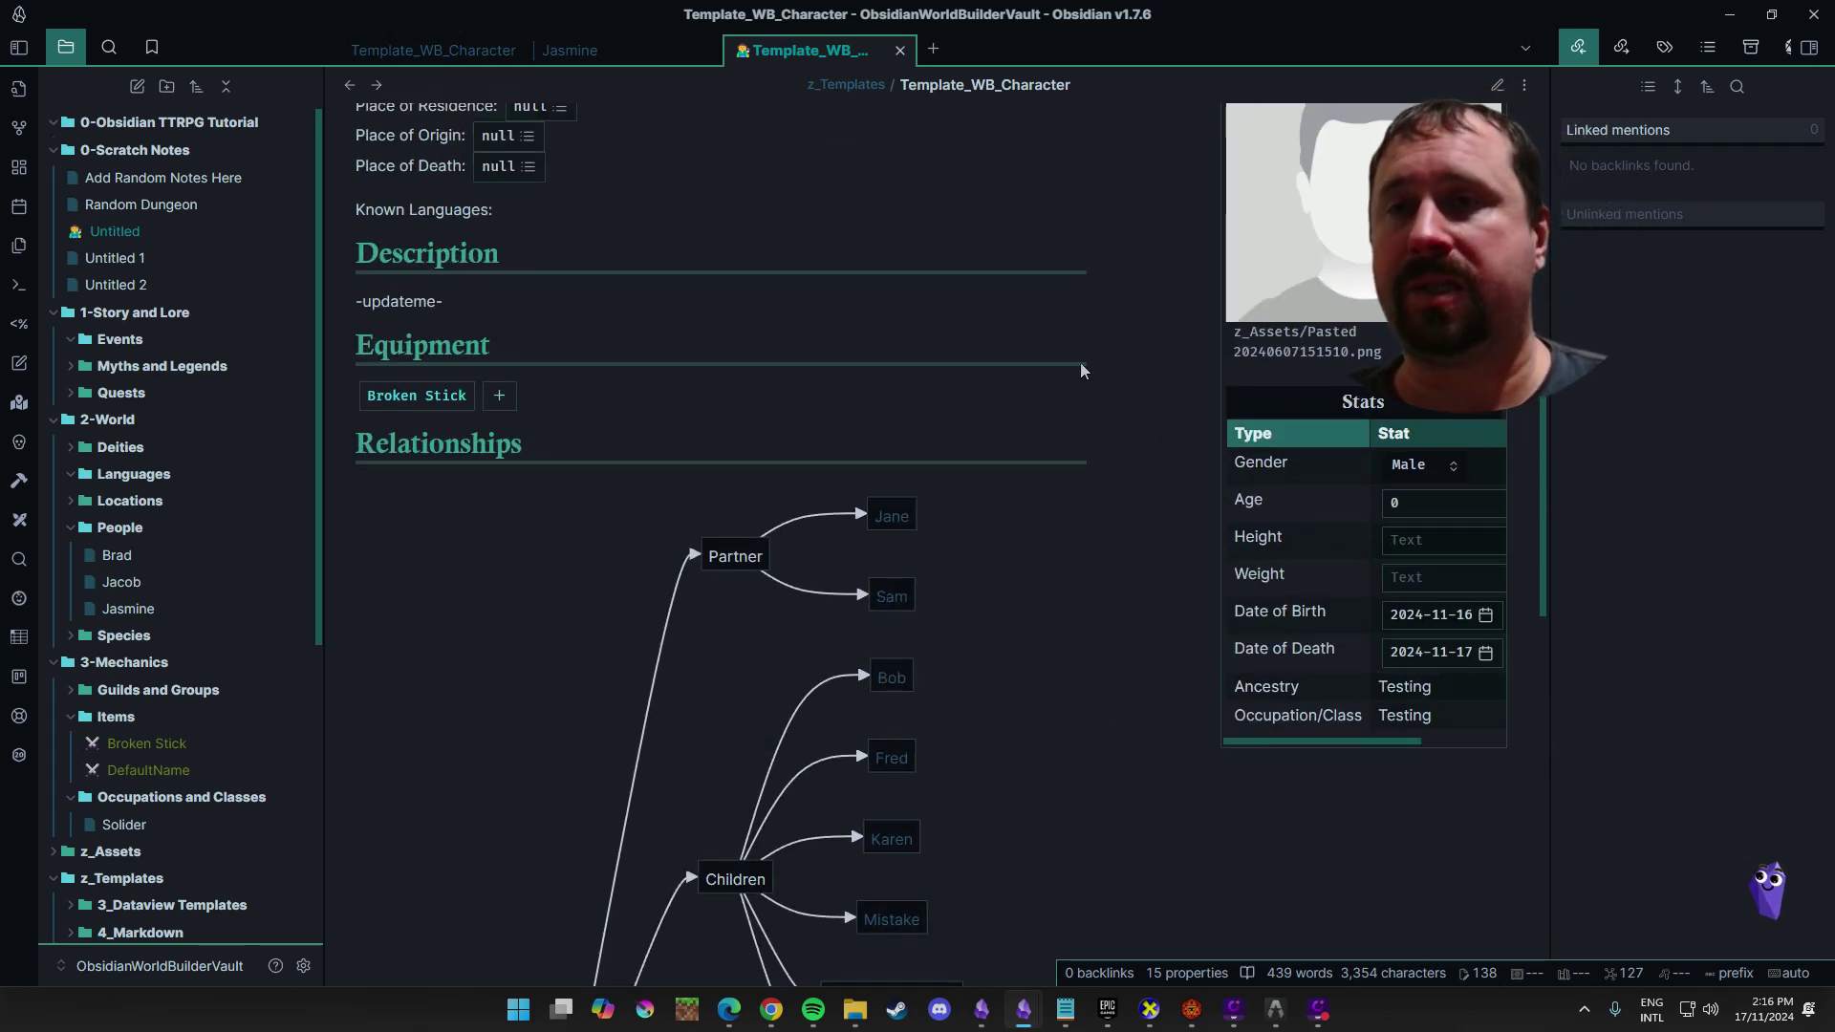
scroll(615, 246, "up", 7)
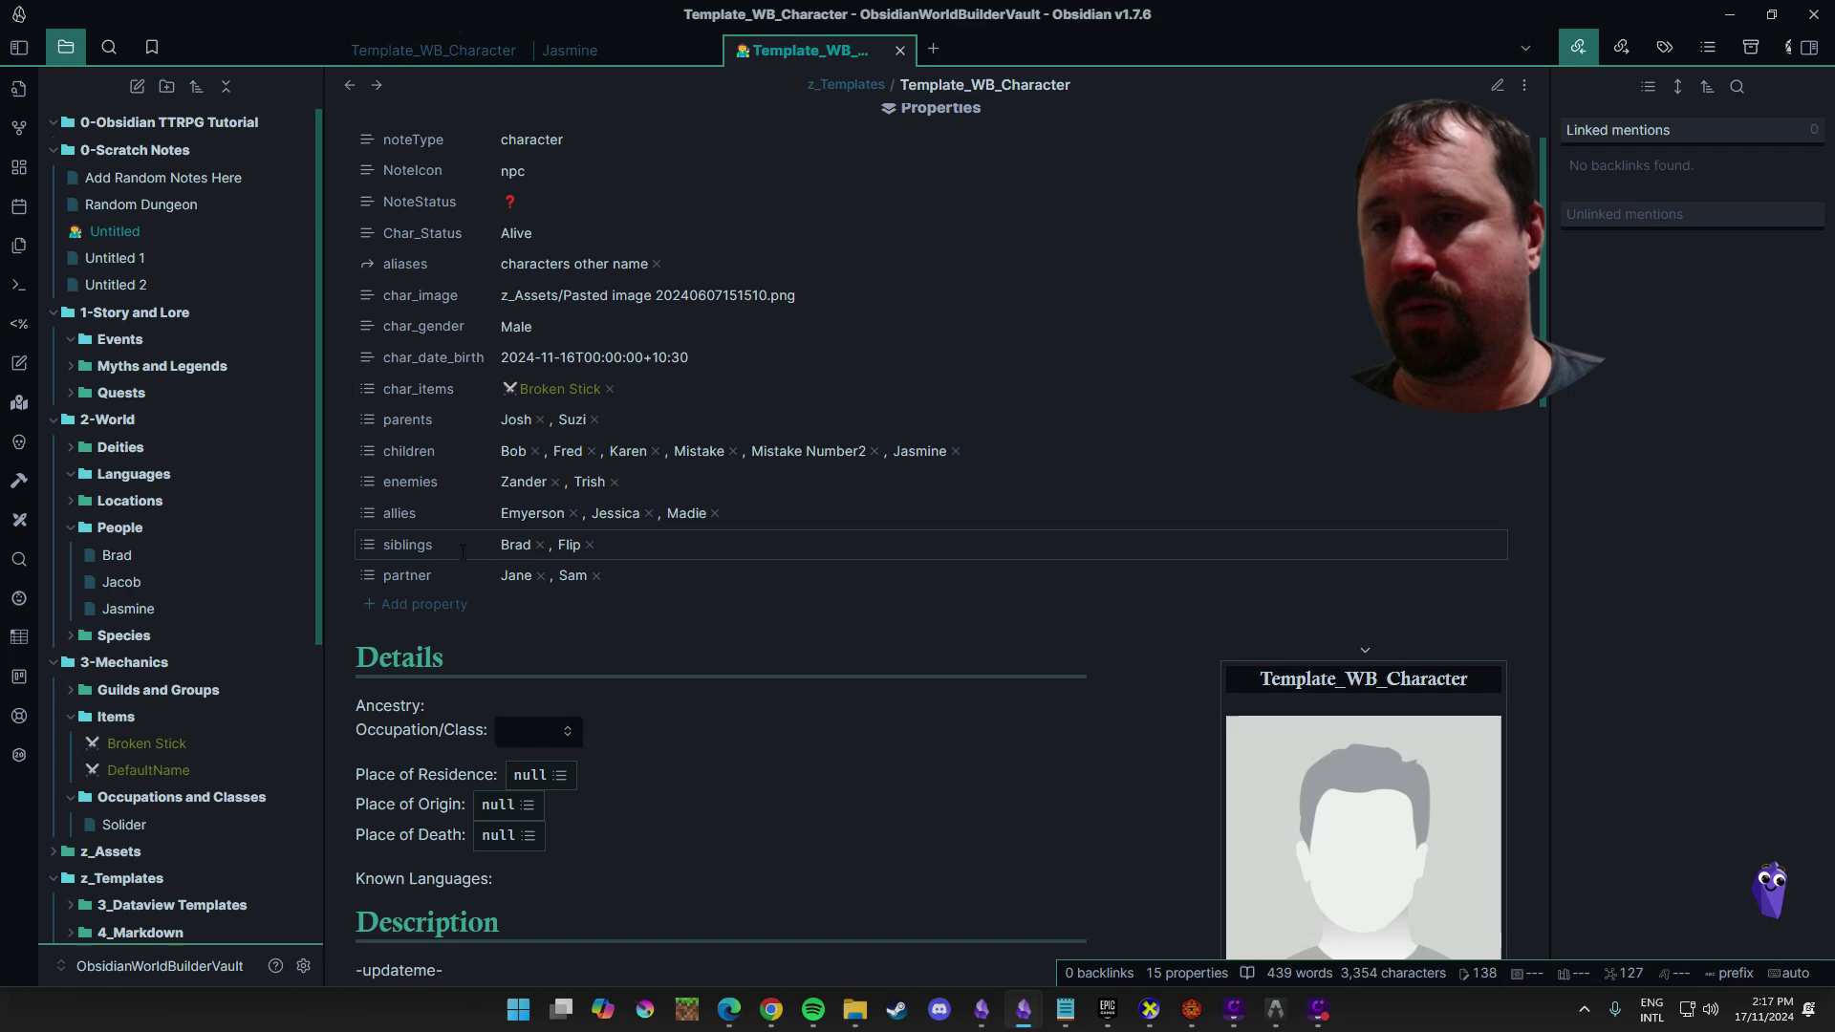
Switch the template to source mode and select its whole dataviewjs relationship code block
scroll(1196, 386, "down", 8)
left_click(1501, 85)
scroll(971, 543, "down", 10)
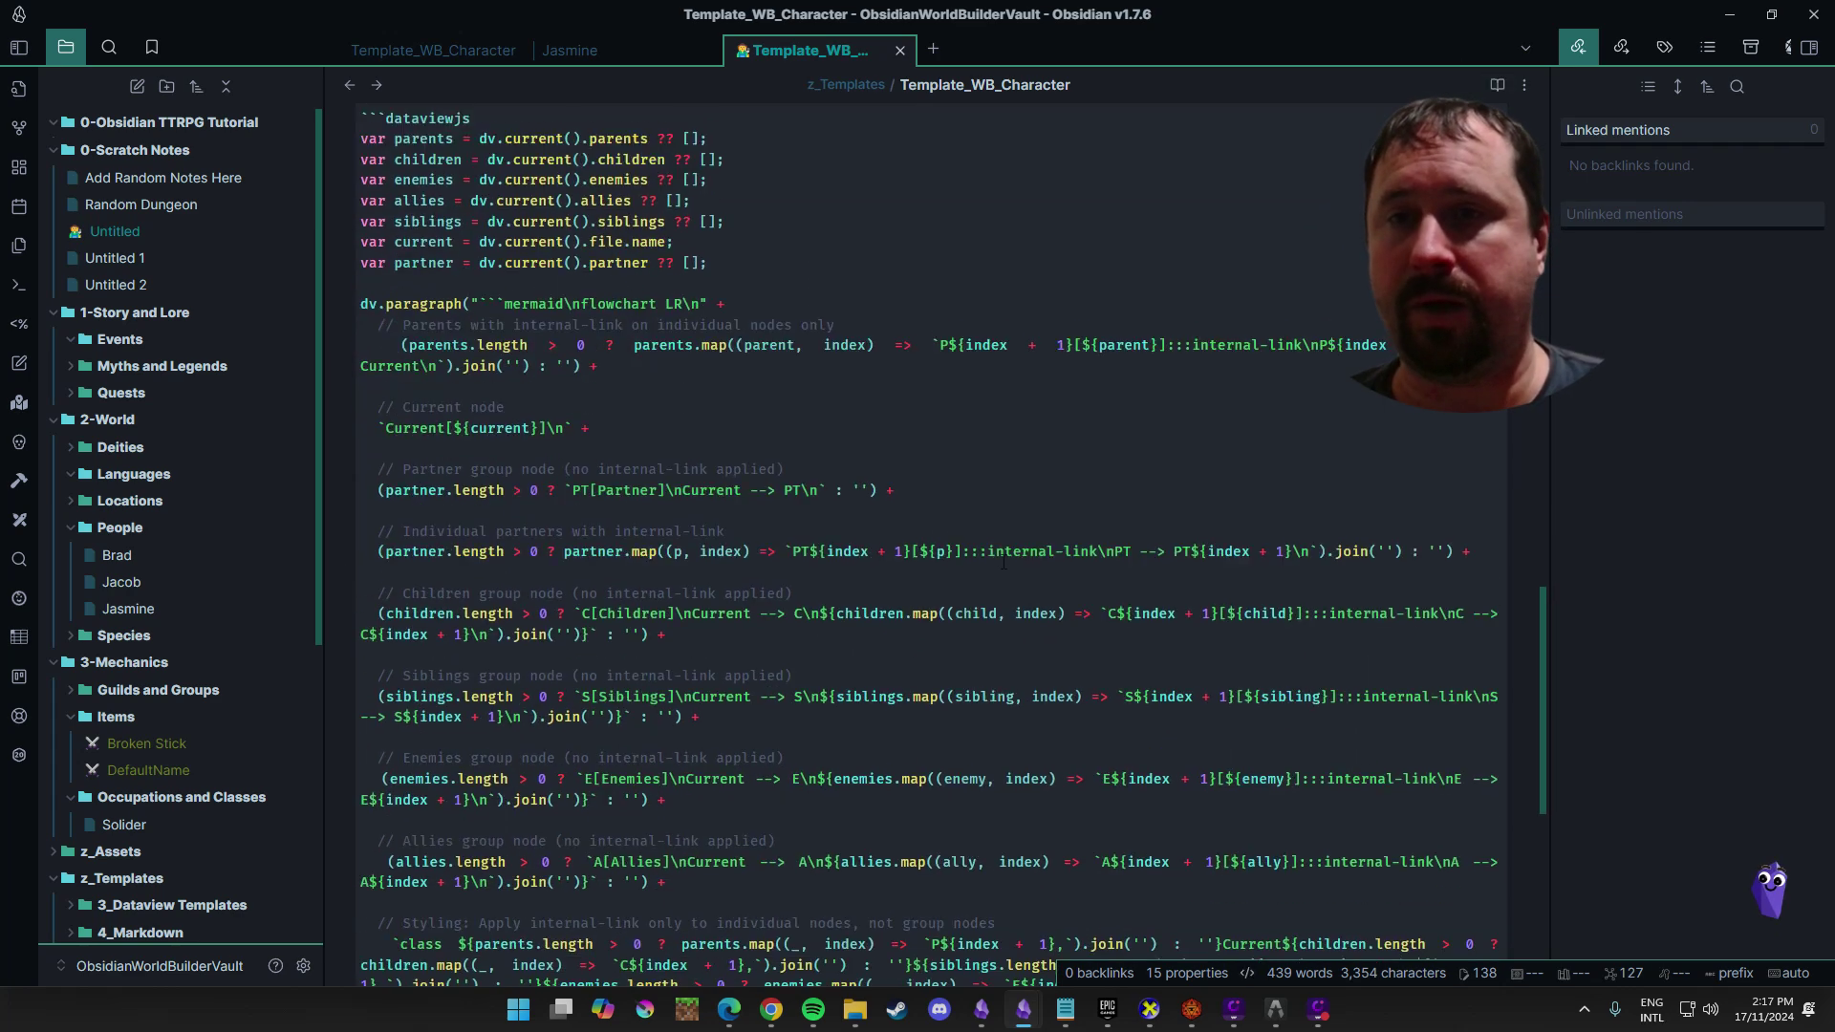
left_click_drag(423, 748, 347, 206)
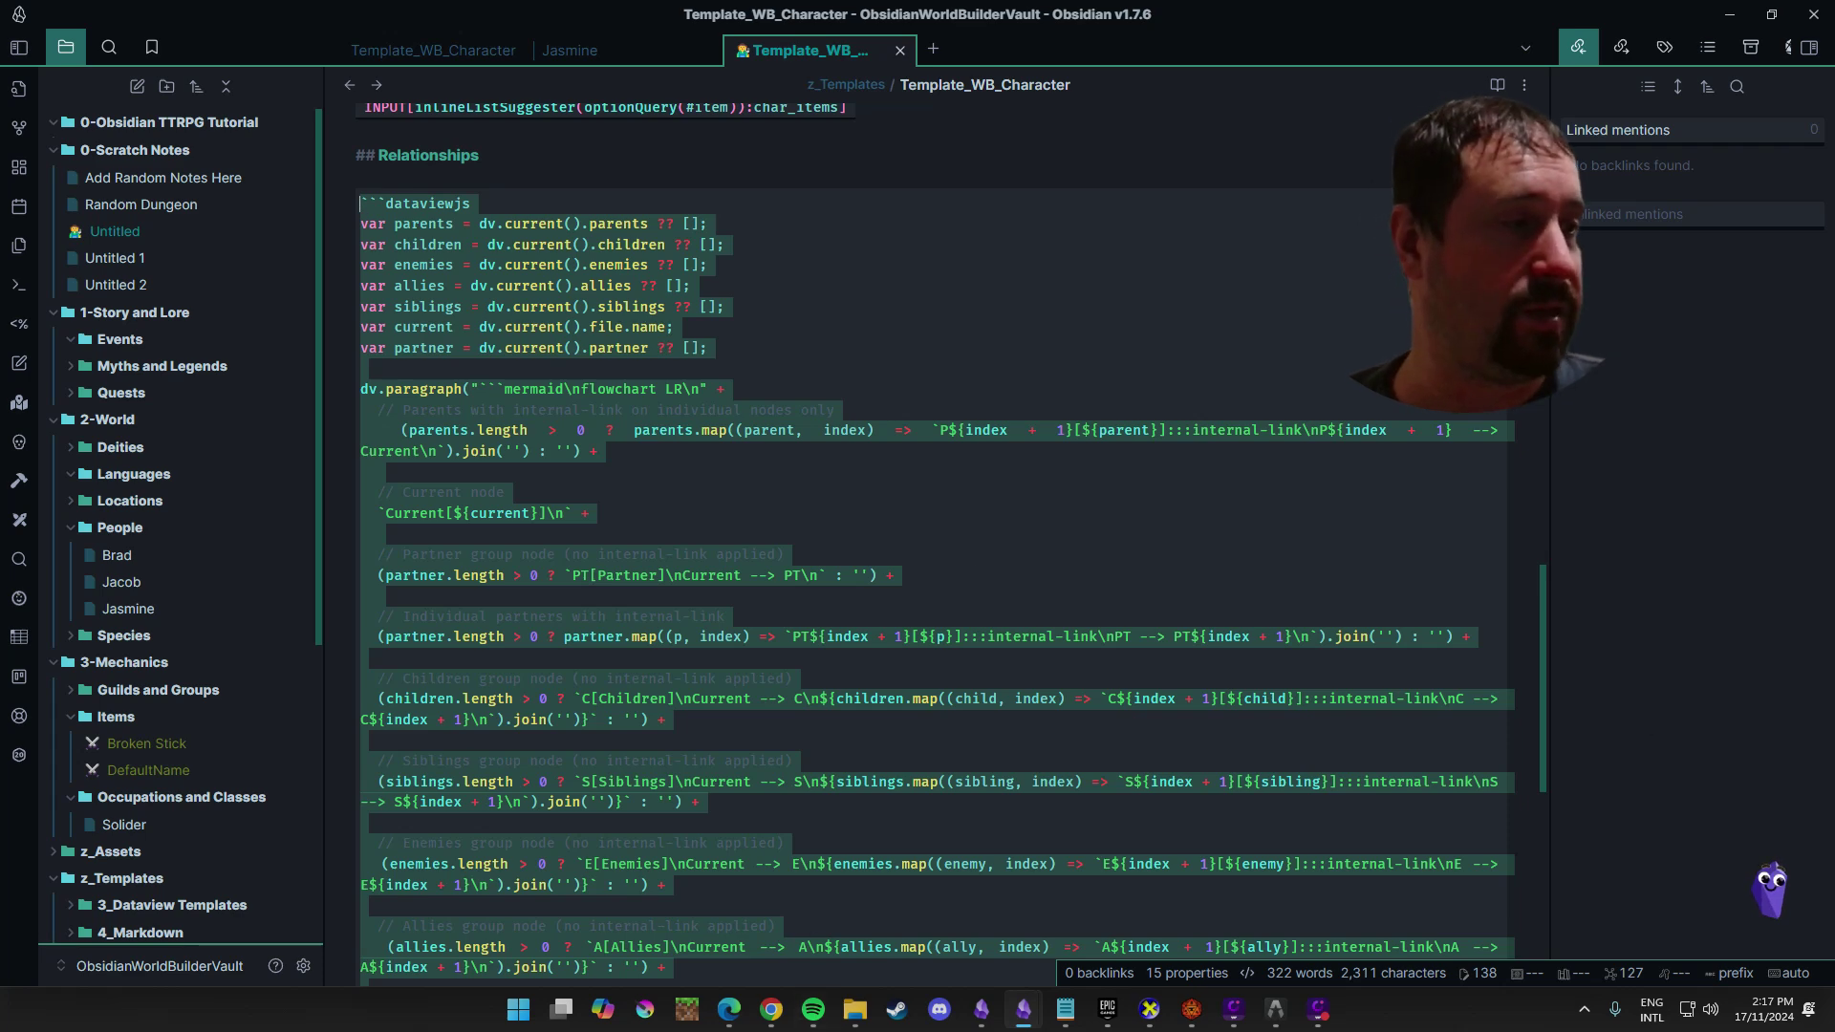
key("alt+Tab")
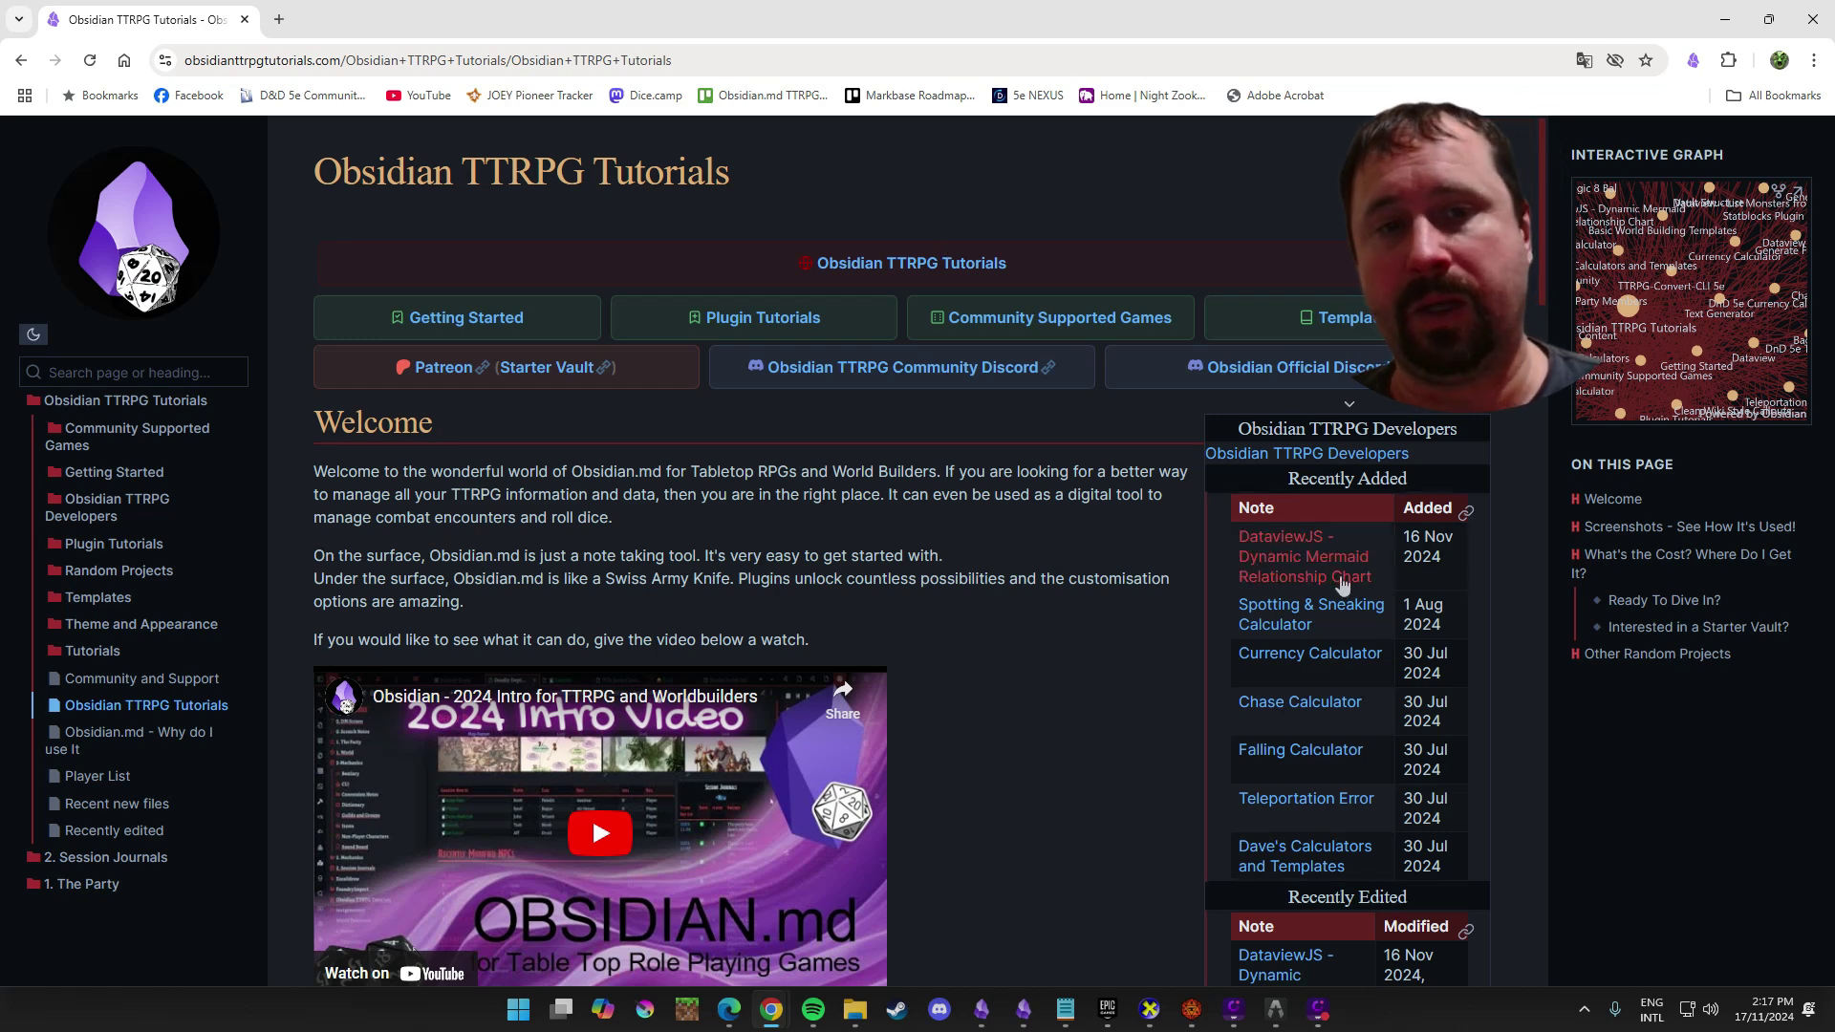
Open the 'DataviewJS - Dynamic Mermaid Relationship Chart' tutorial page
mouse_move(1336, 574)
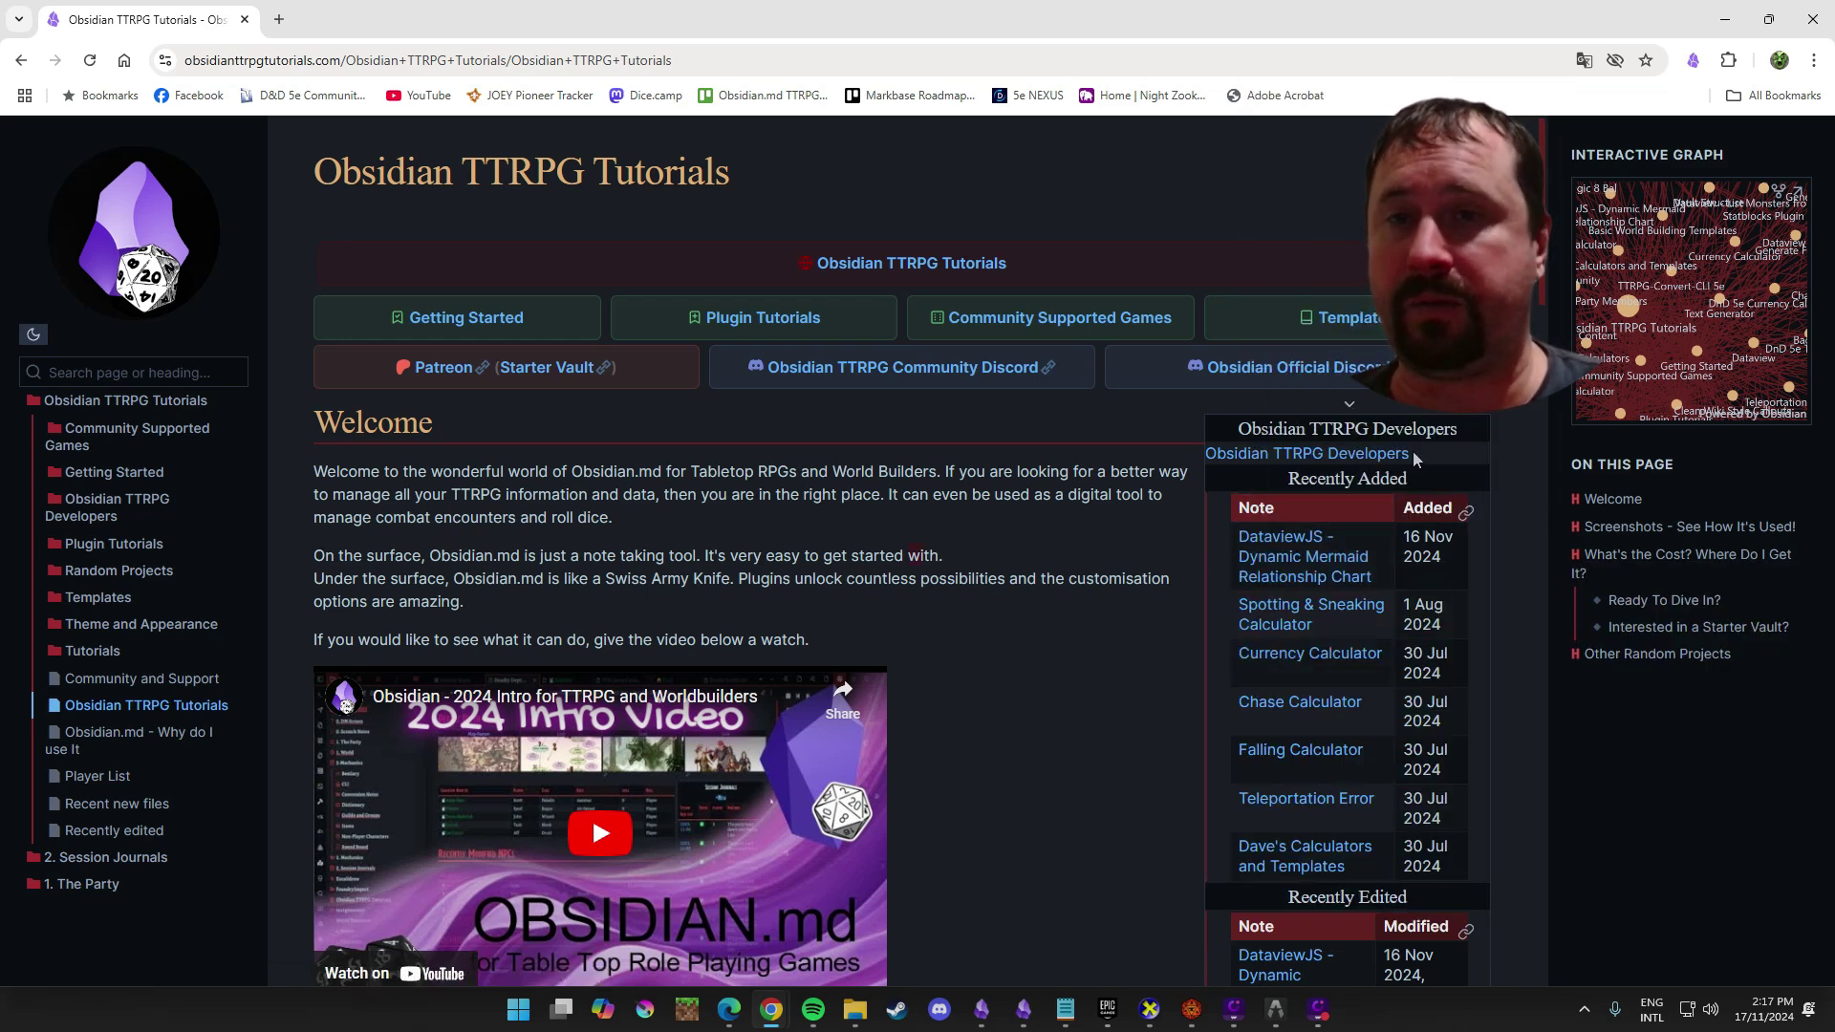
scroll(1415, 460, "down", 6)
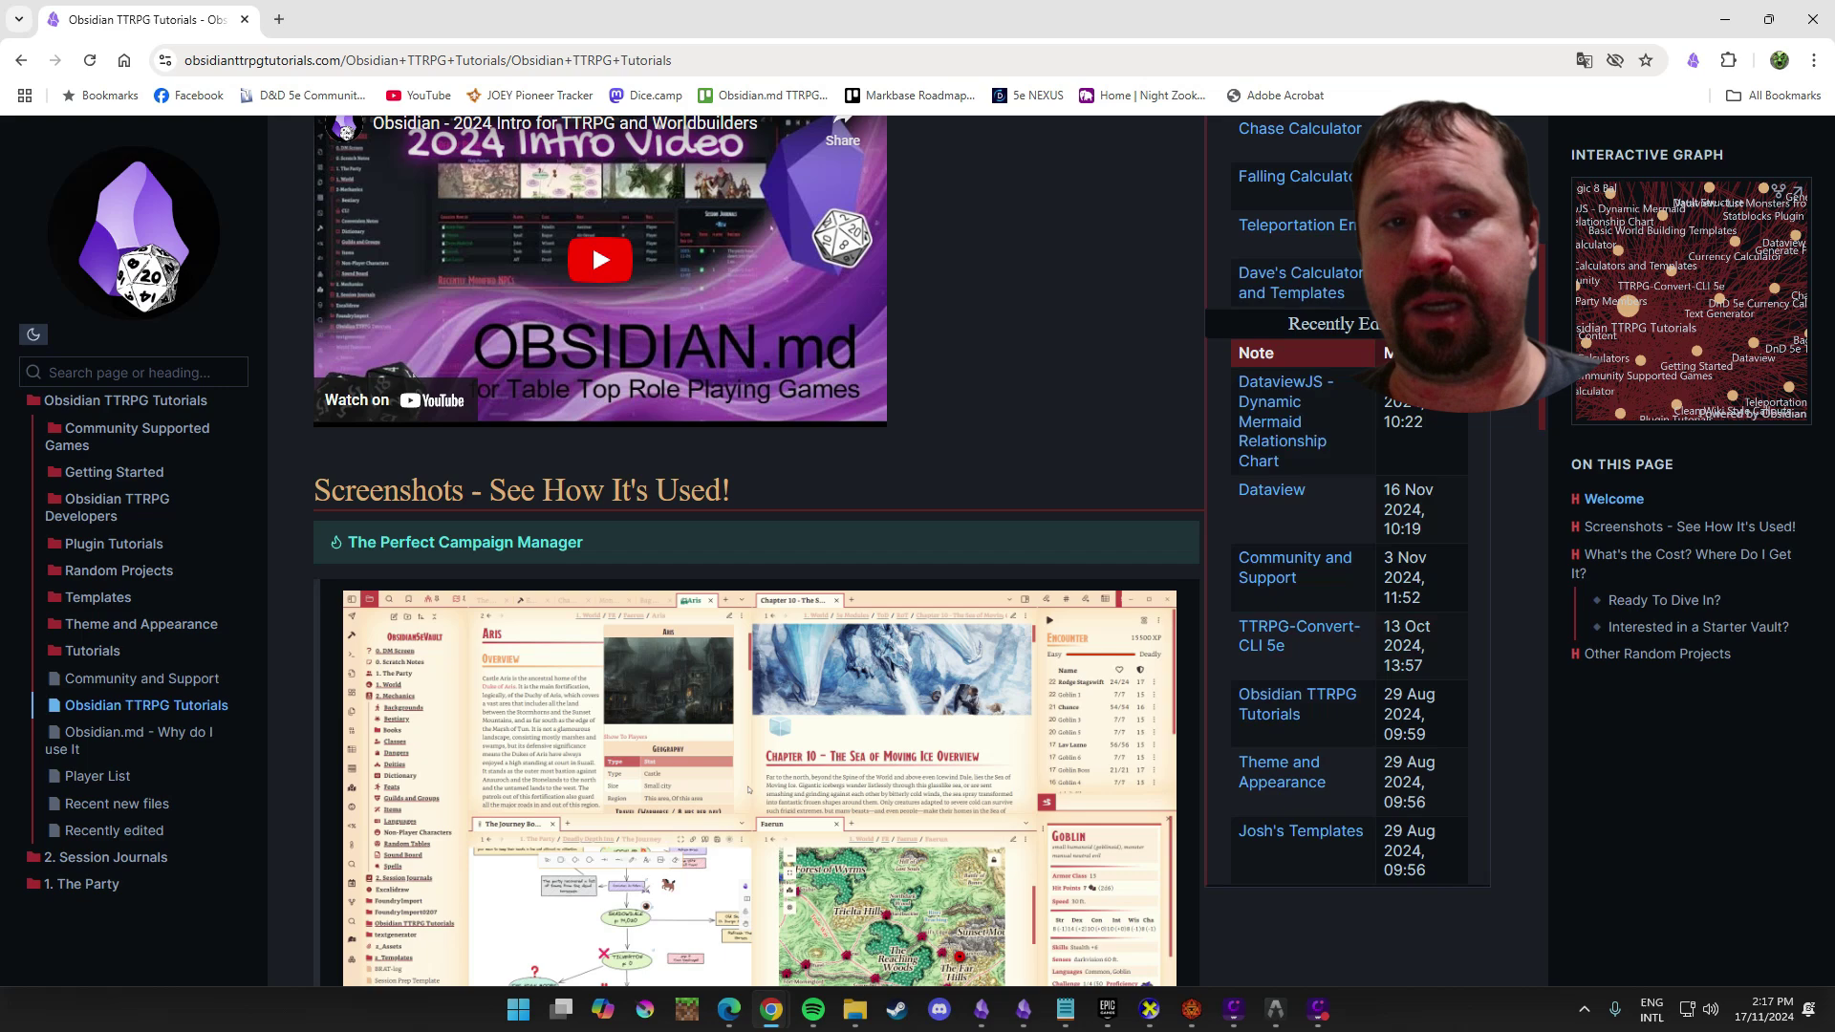
scroll(1159, 597, "up", 5)
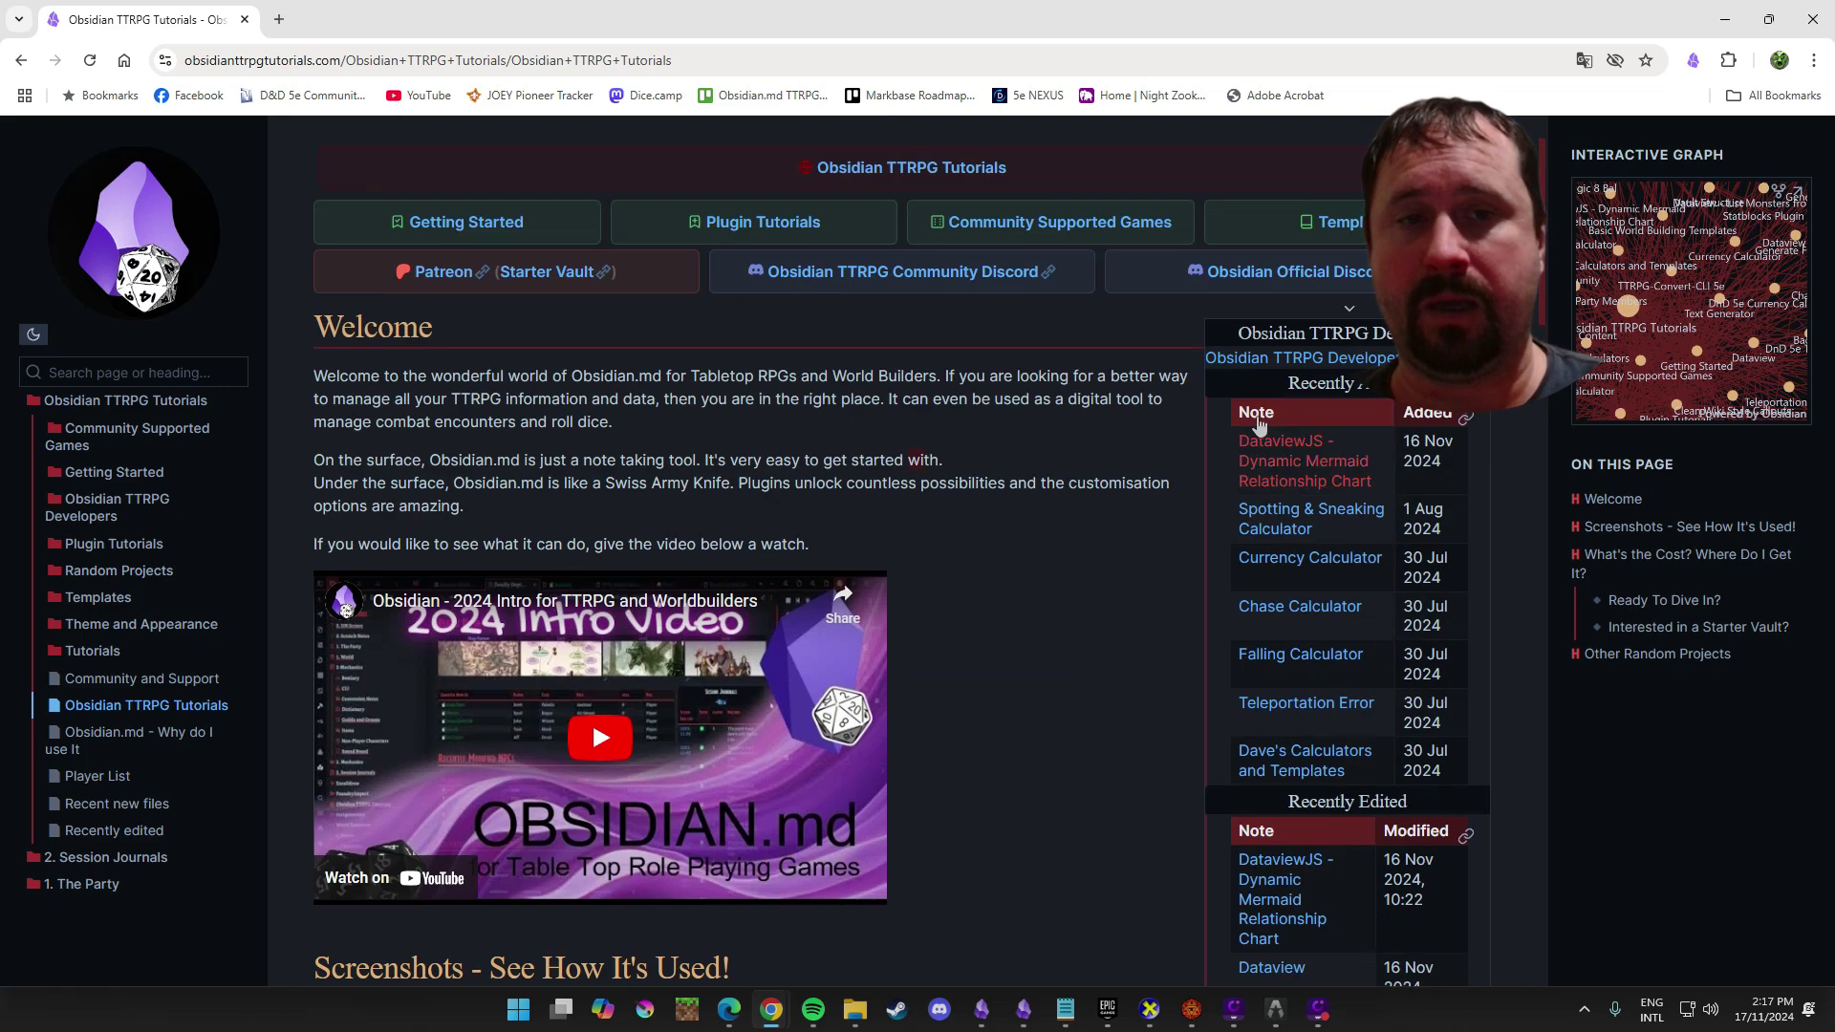
left_click(1267, 468)
Read through the tutorial and highlight its JavaScript Queries plugin requirement
scroll(1040, 474, "down", 5)
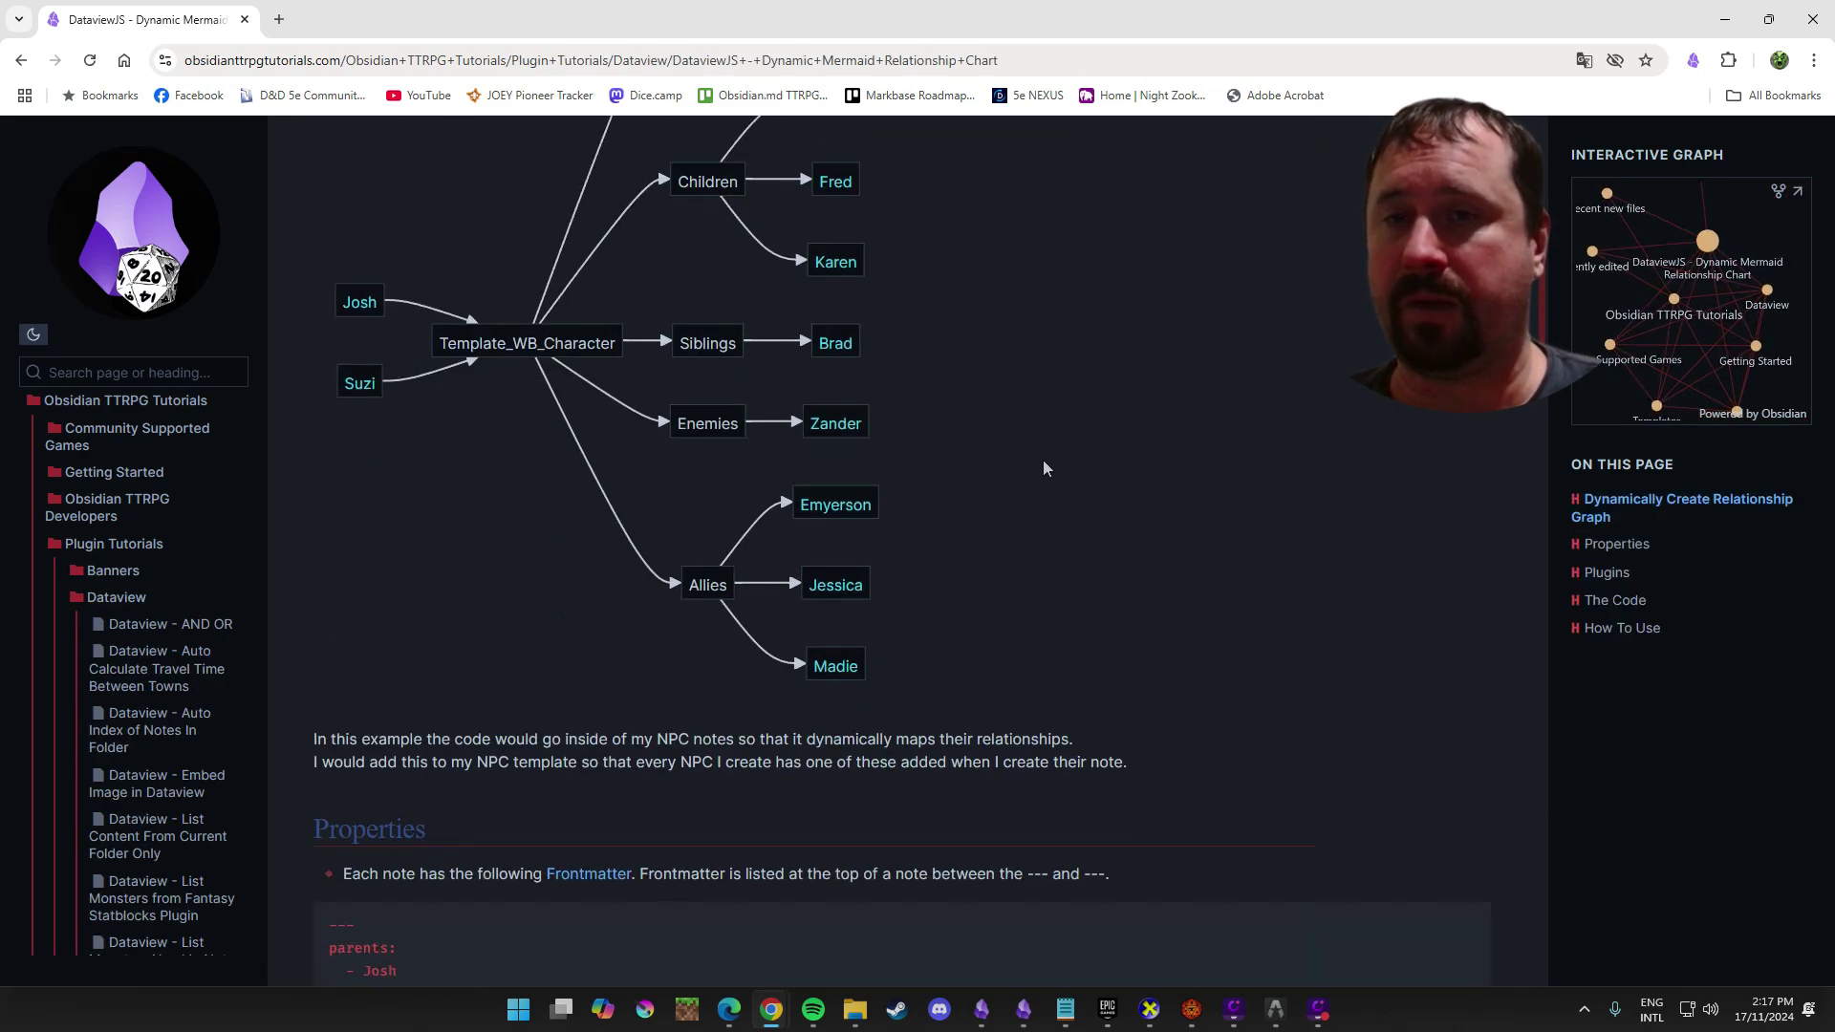
scroll(1044, 468, "up", 6)
scroll(1194, 593, "down", 6)
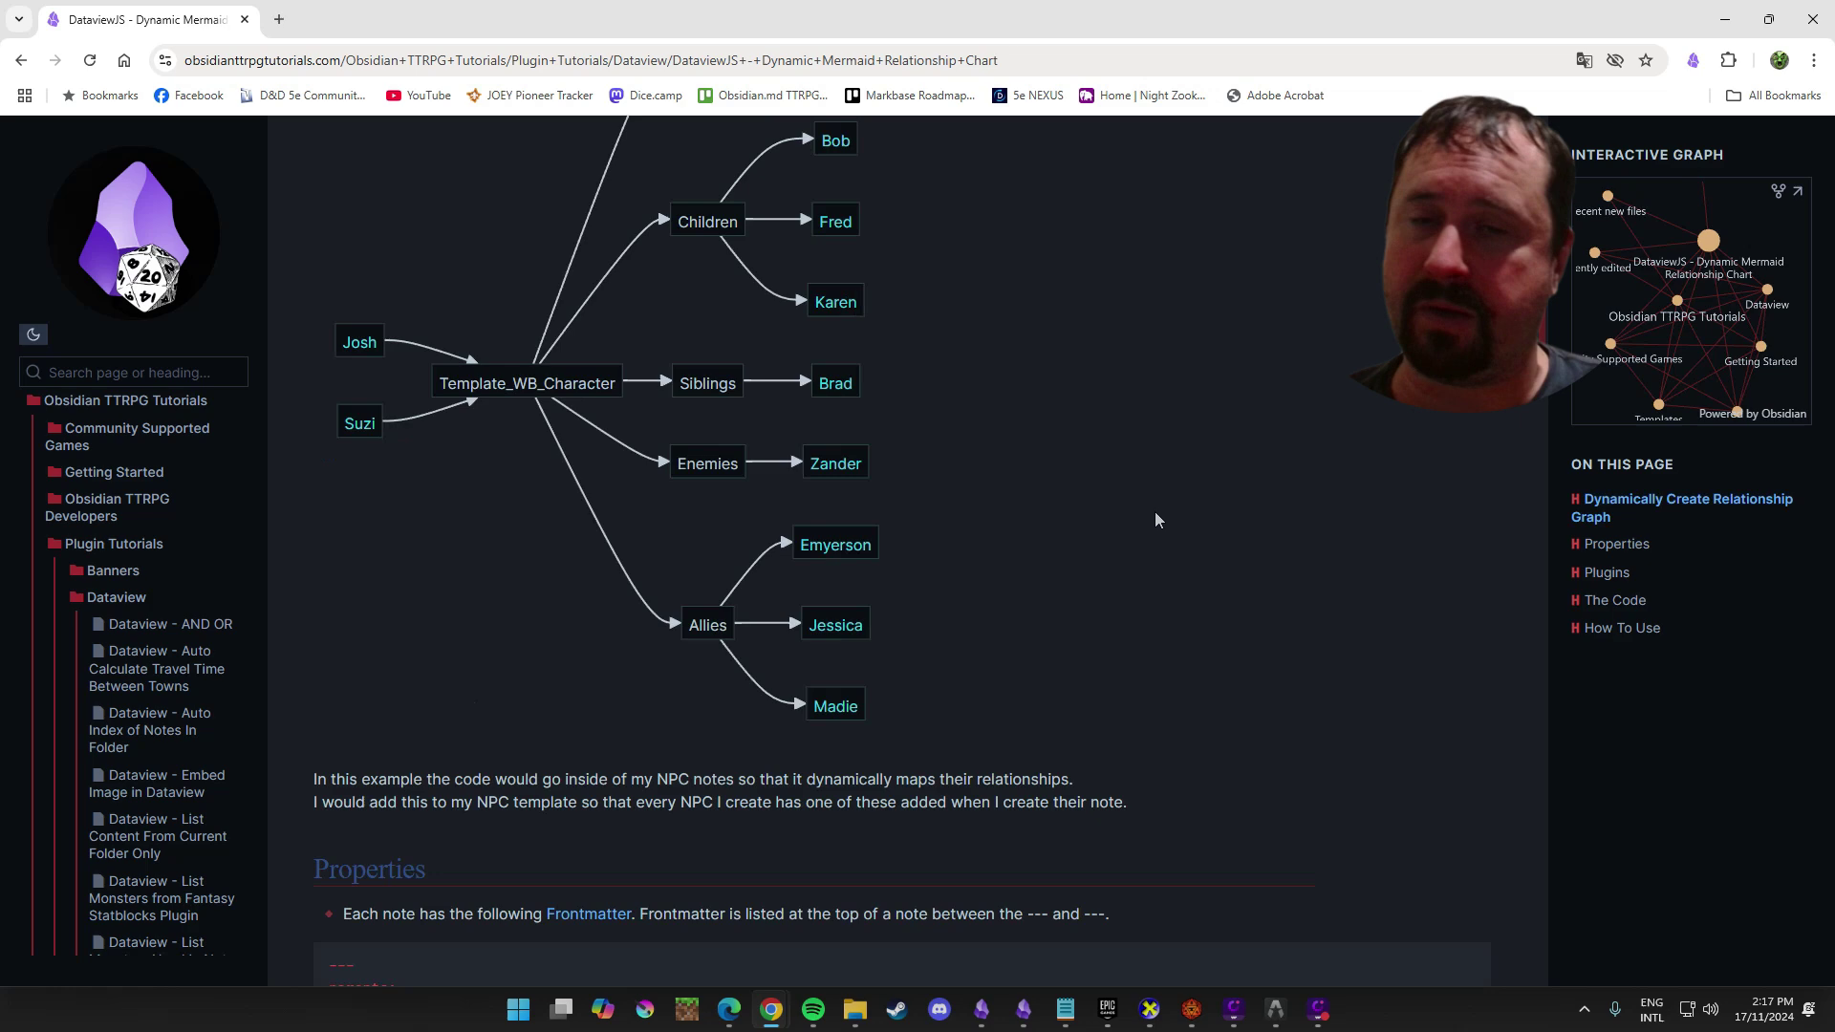
scroll(1201, 445, "down", 2)
scroll(1213, 434, "up", 1)
scroll(1225, 447, "down", 3)
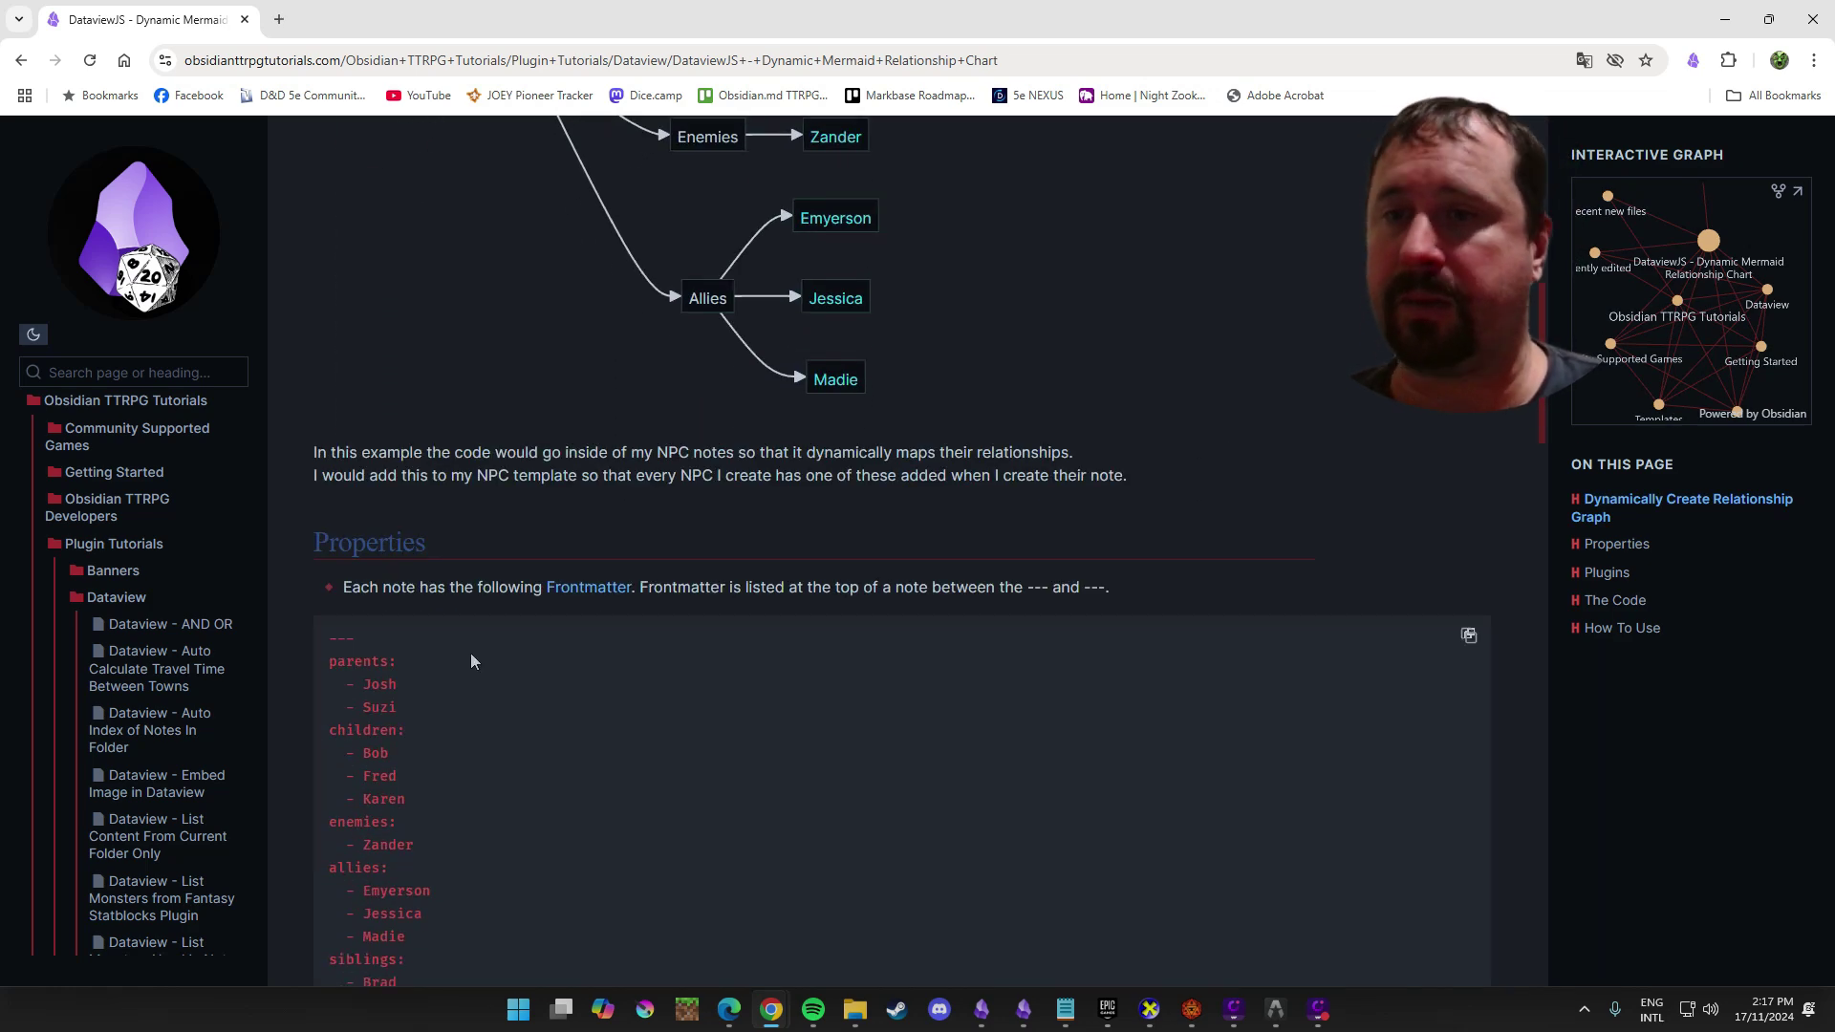
scroll(430, 669, "down", 4)
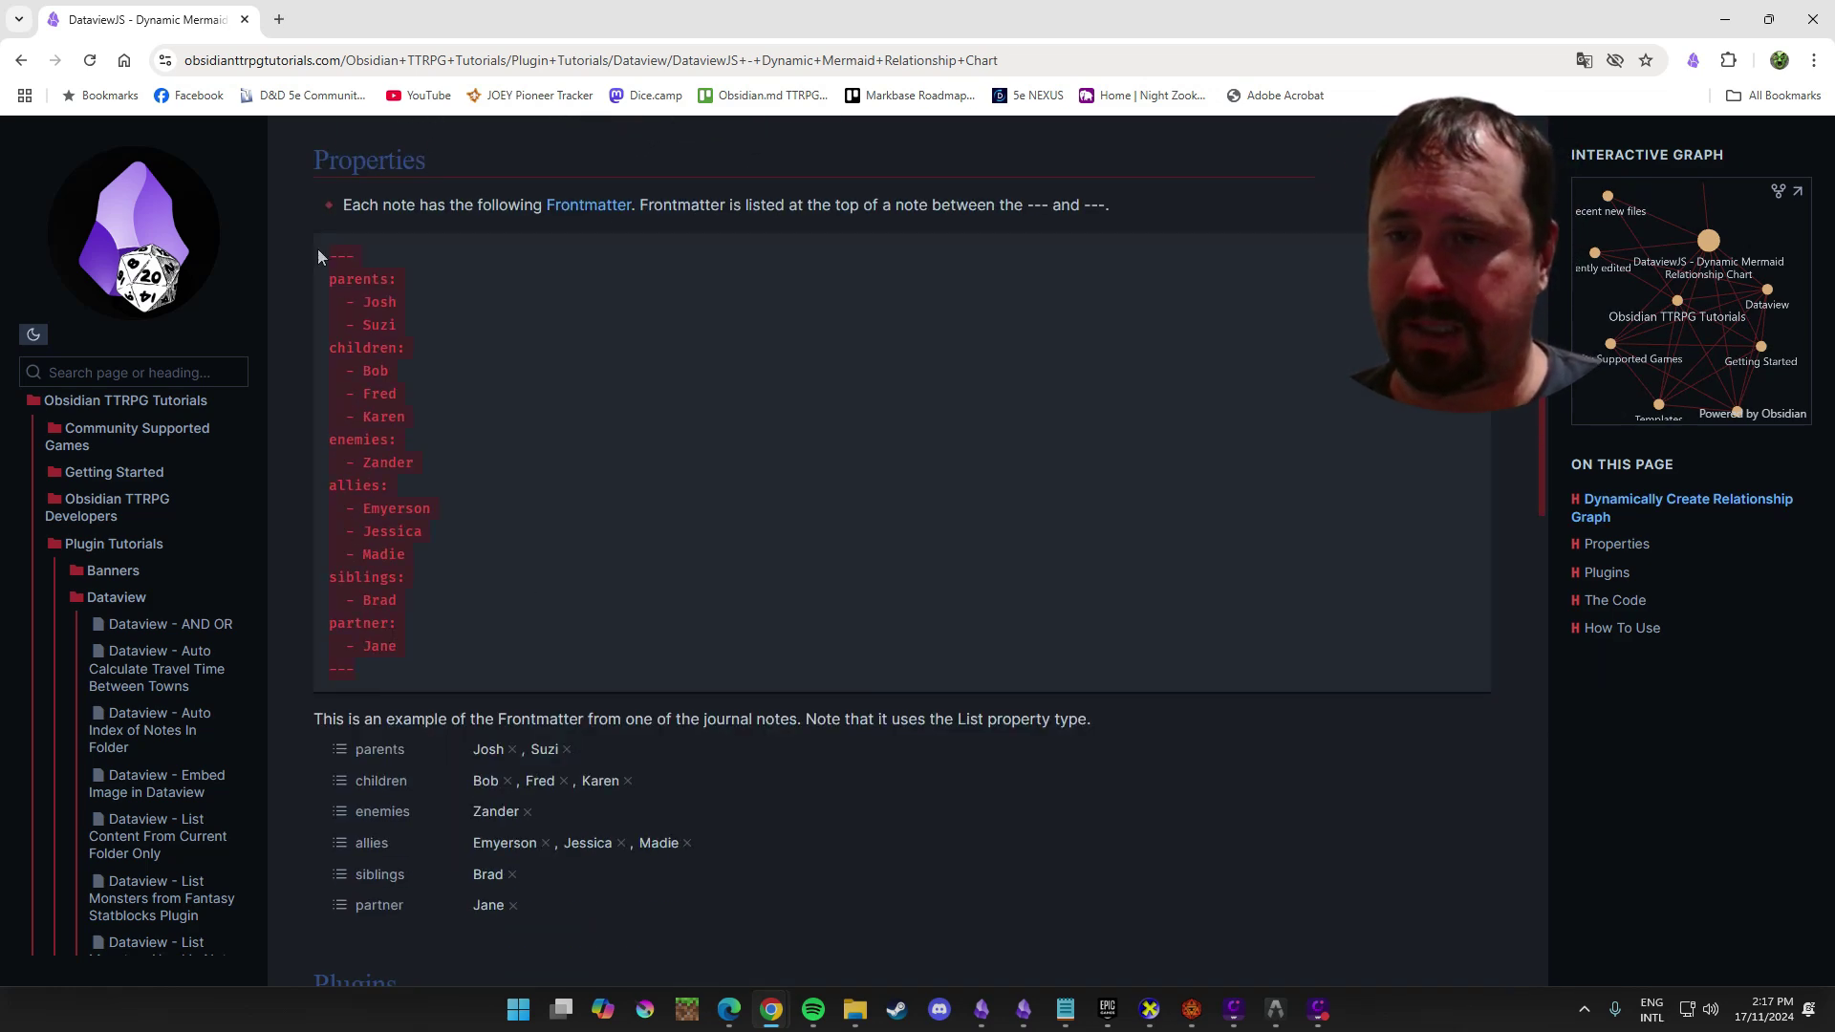
scroll(769, 476, "down", 4)
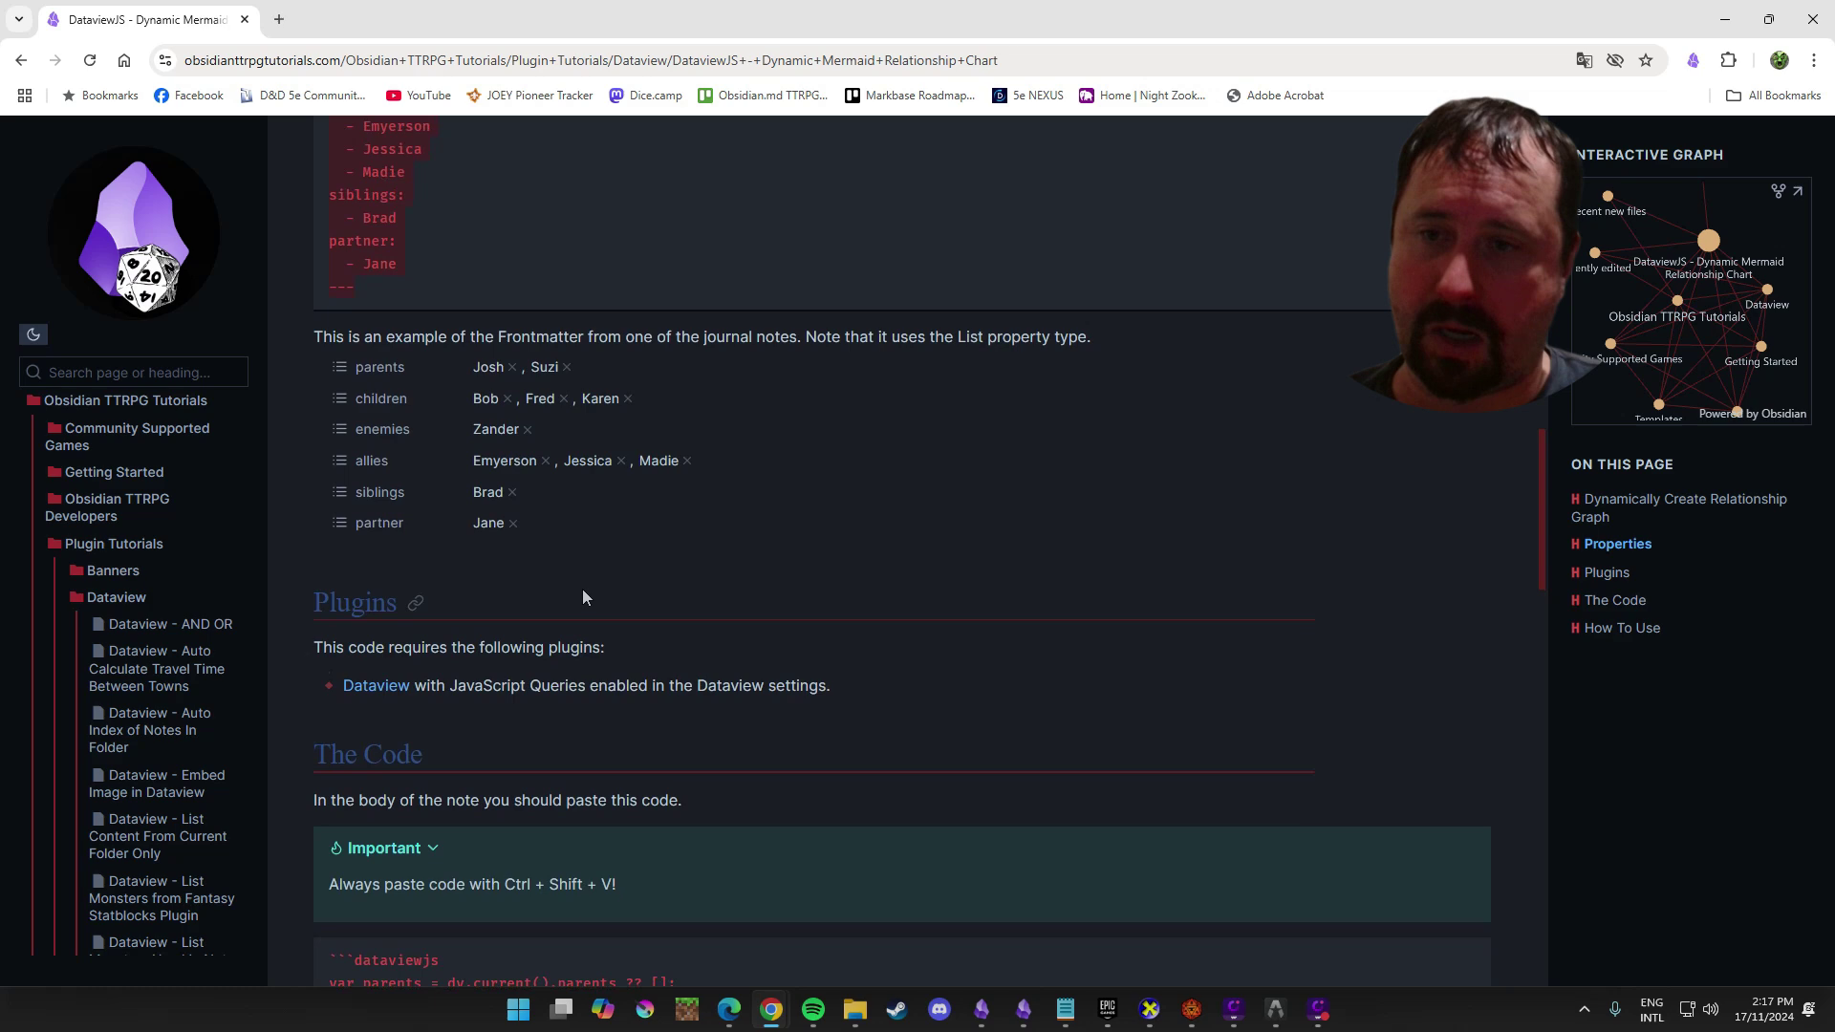
scroll(585, 599, "down", 5)
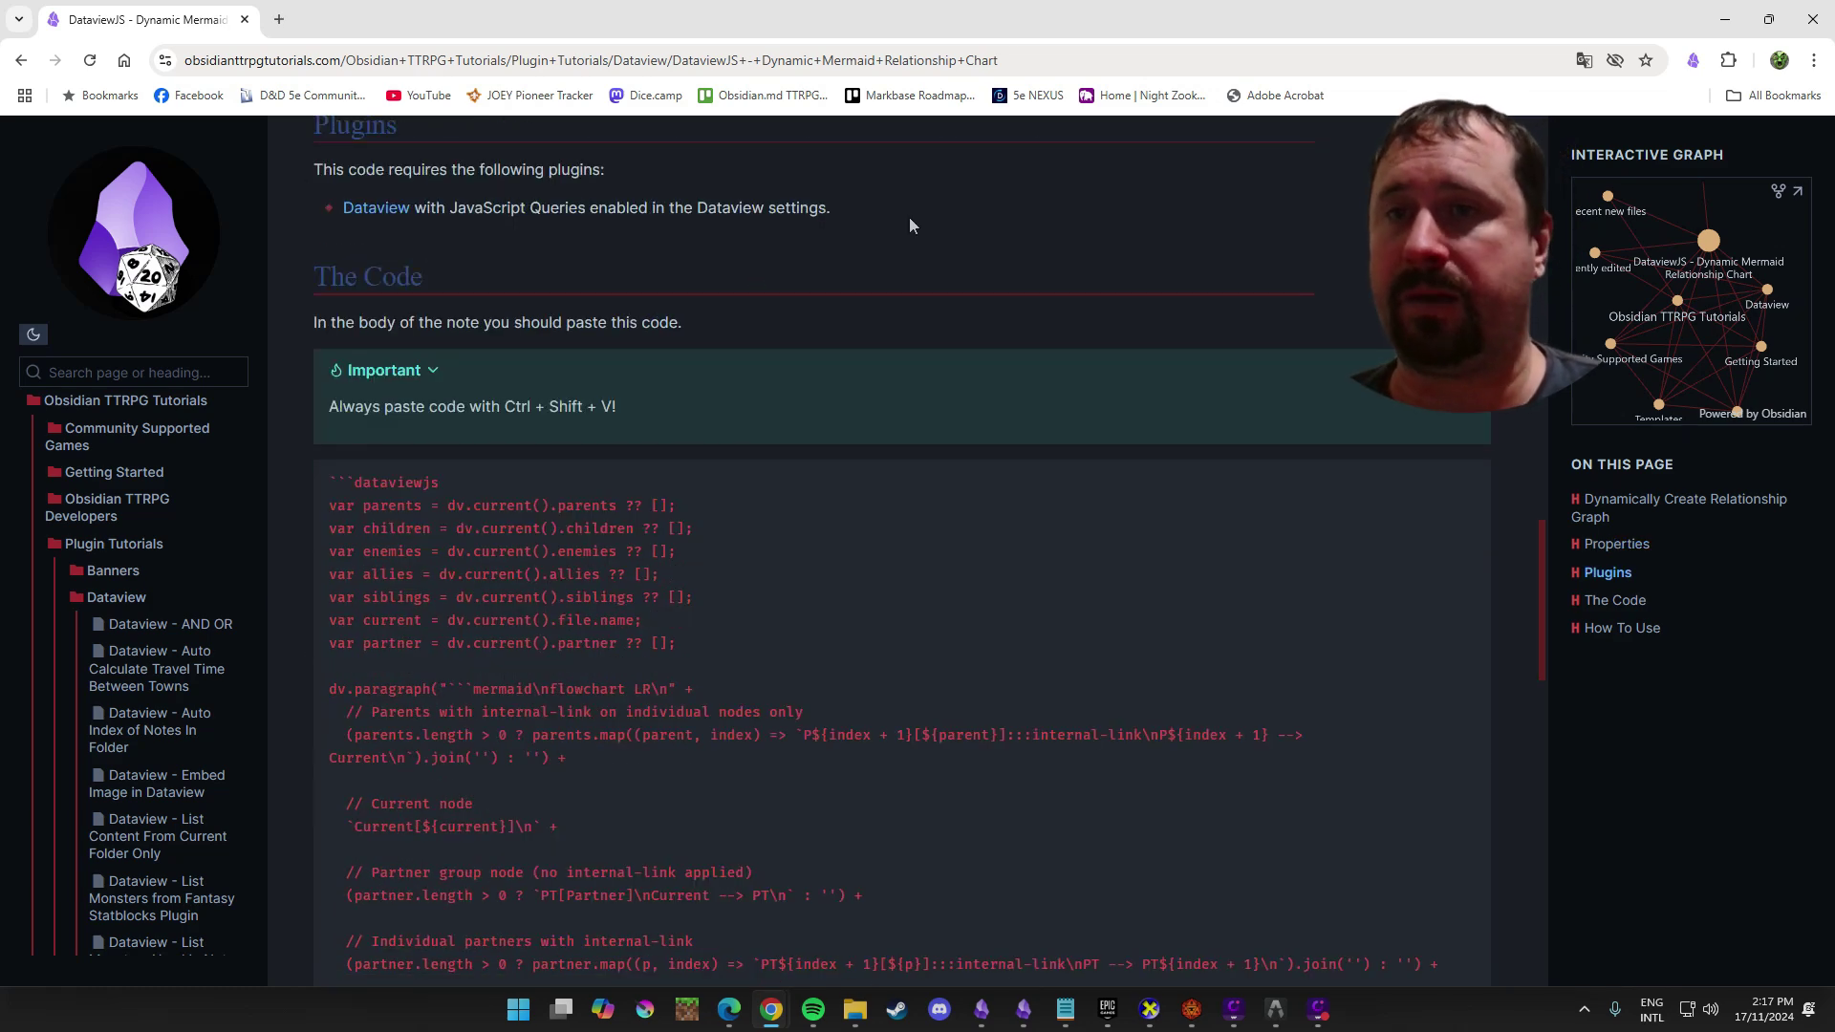
scroll(912, 286, "up", 2)
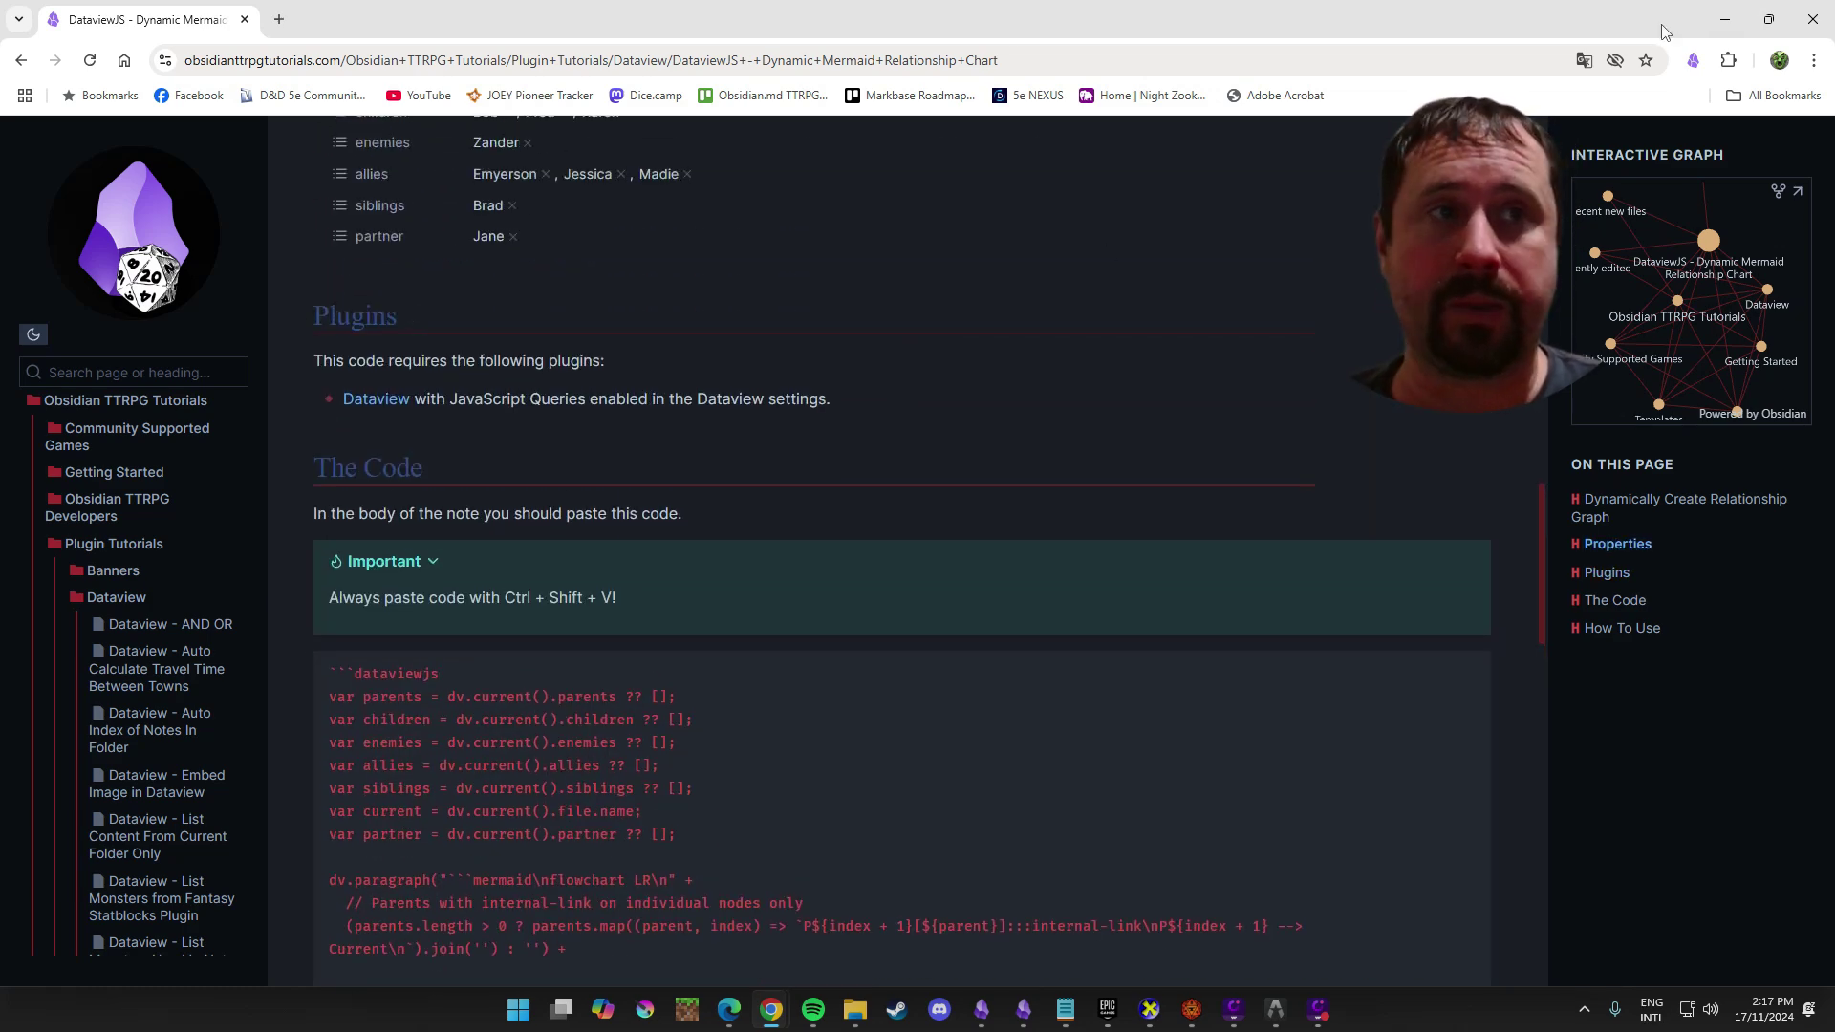
left_click_drag(425, 470, 462, 394)
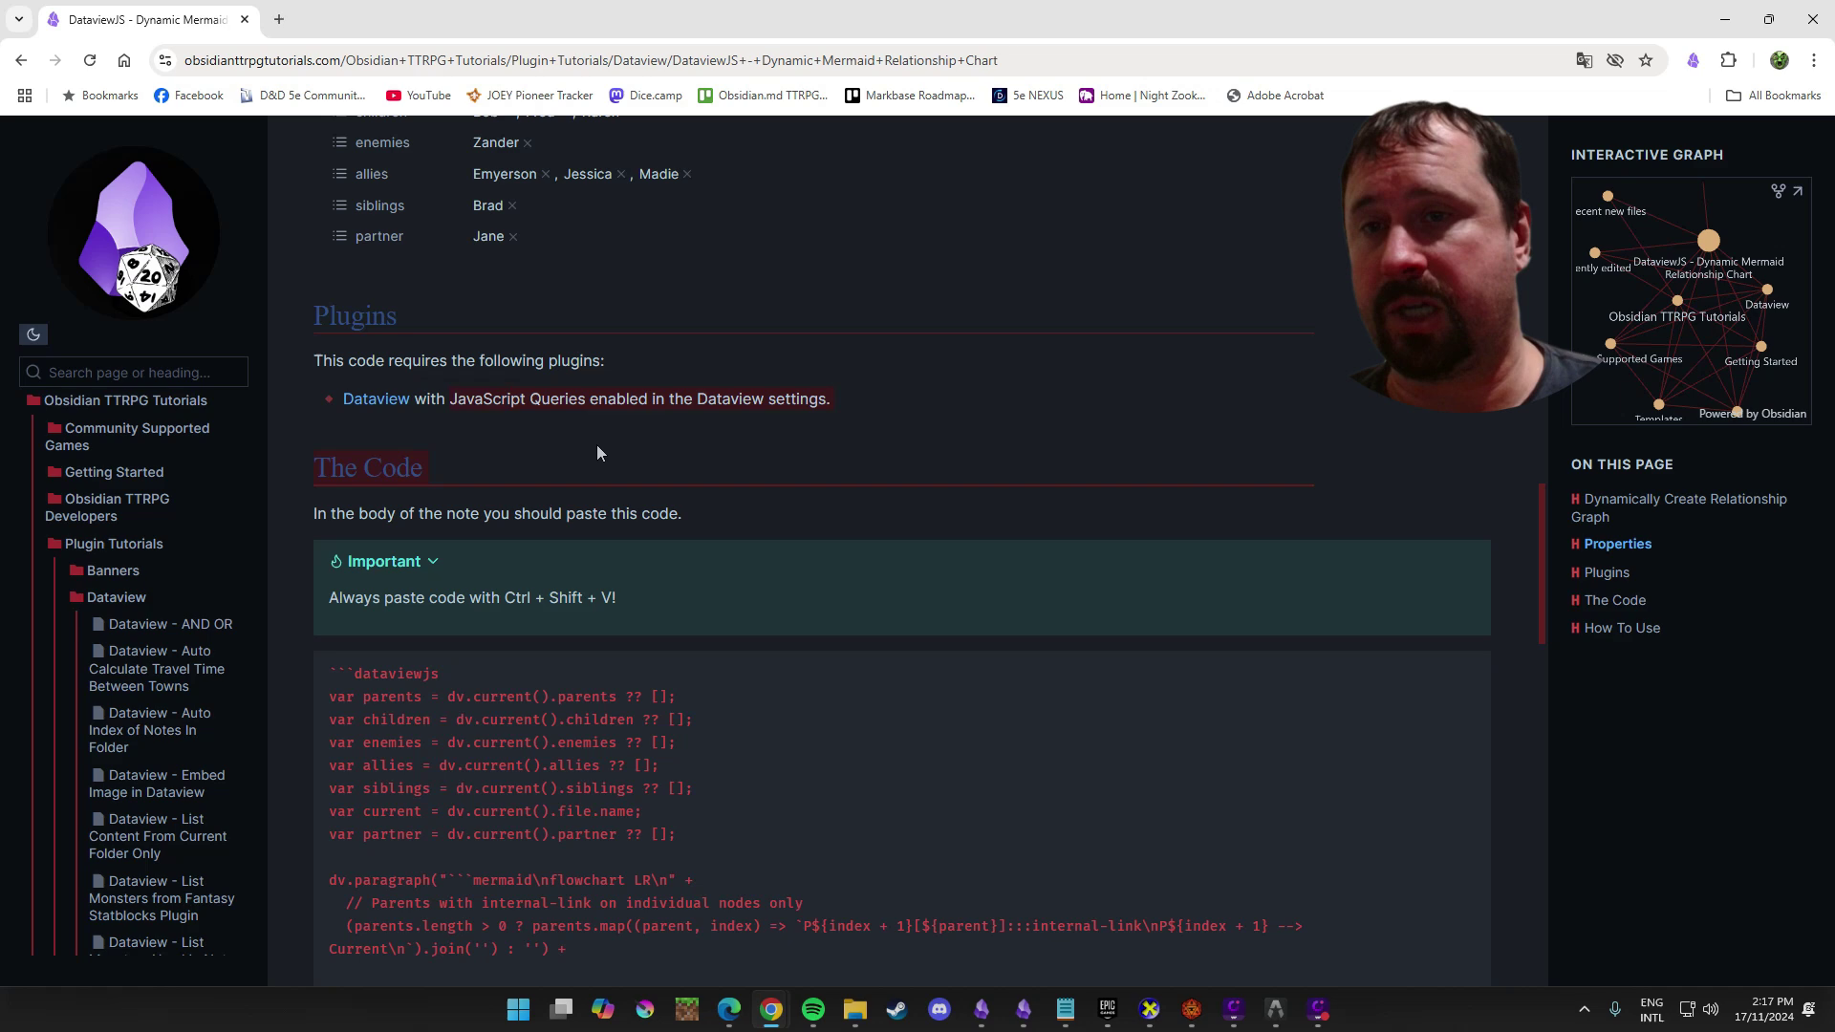
Replace the old dataviewjs block with the tutorial code and verify Dataview's Enable JavaScript queries setting
key("alt+Tab")
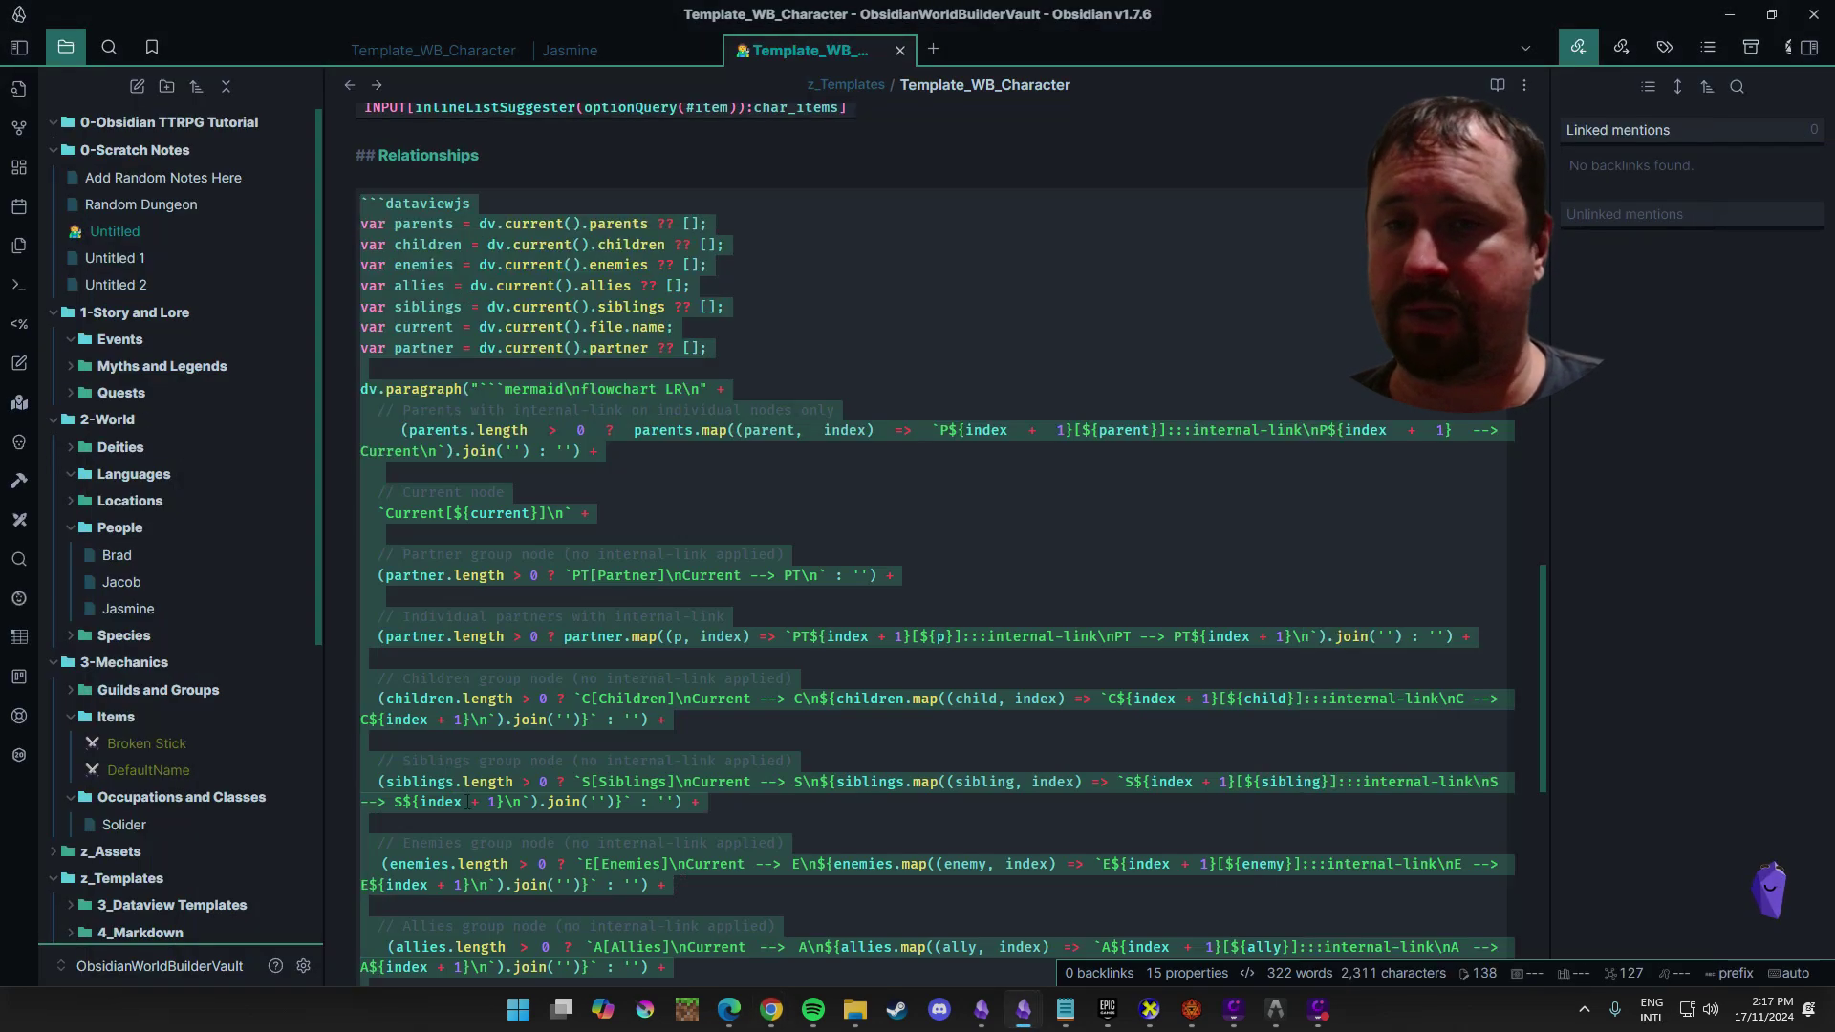
key("ctrl+v")
left_click(304, 967)
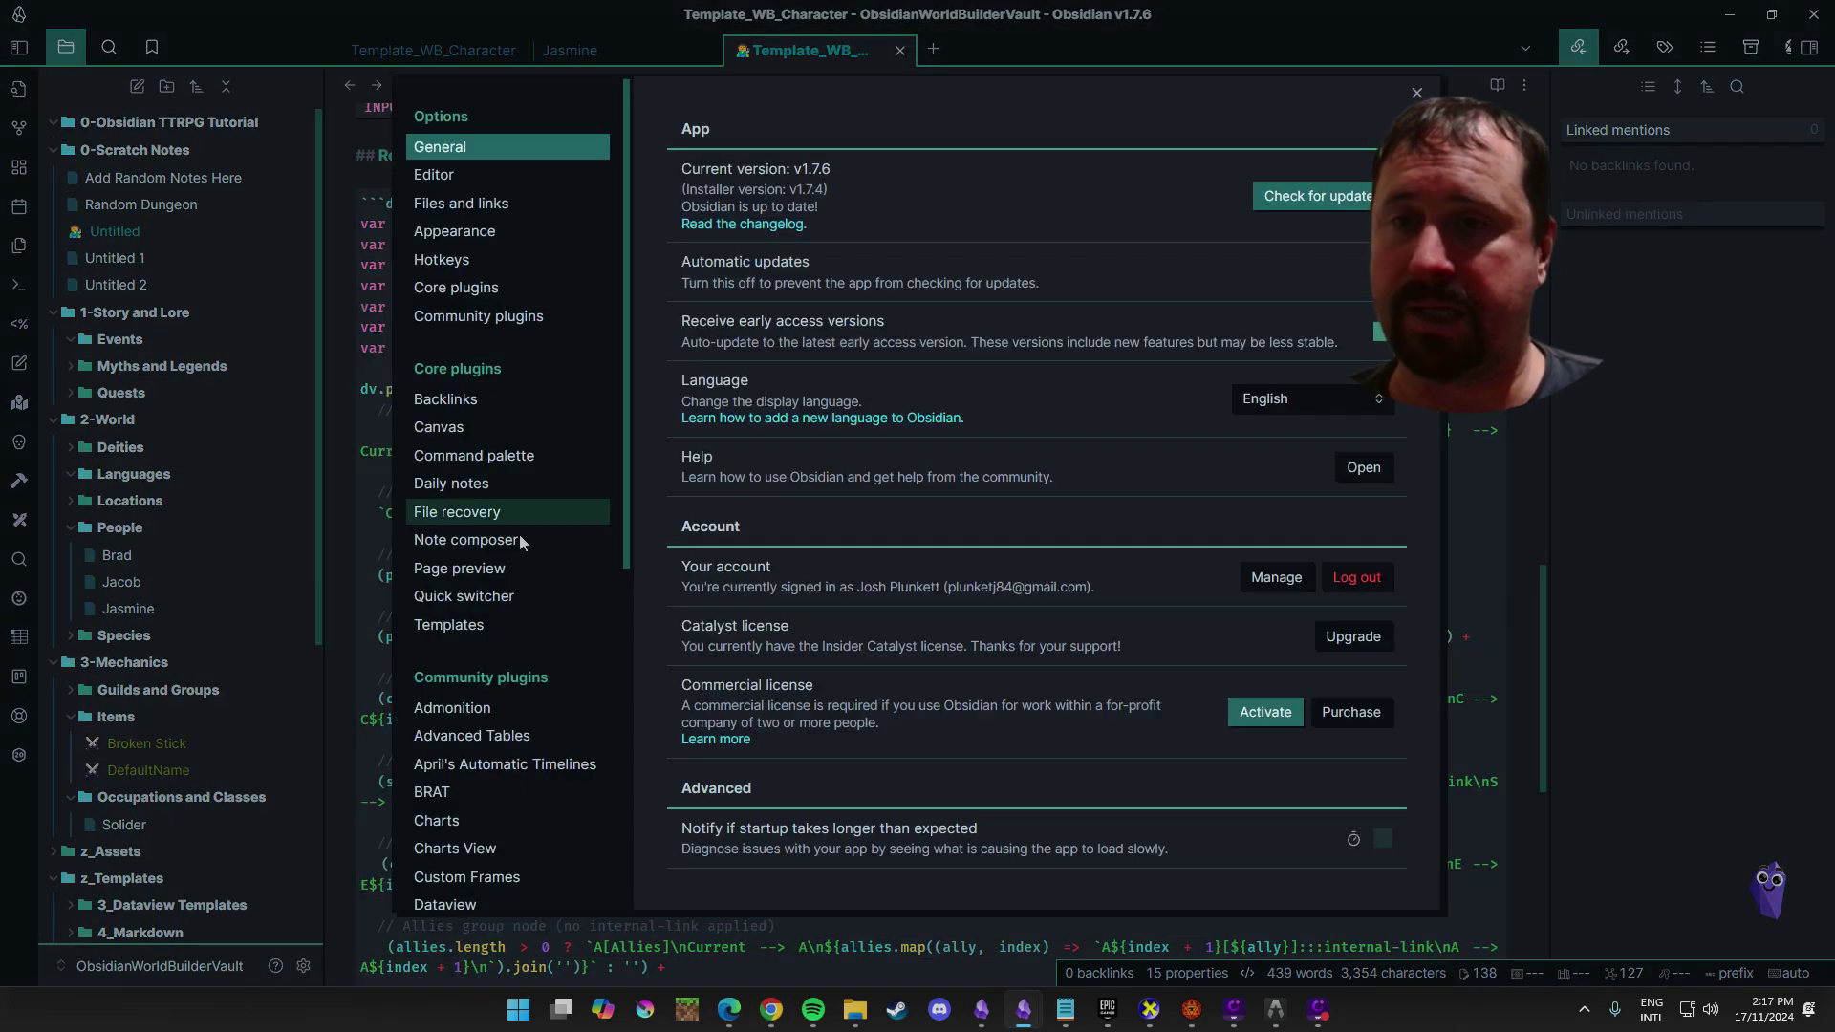
scroll(478, 535, "down", 5)
left_click(441, 532)
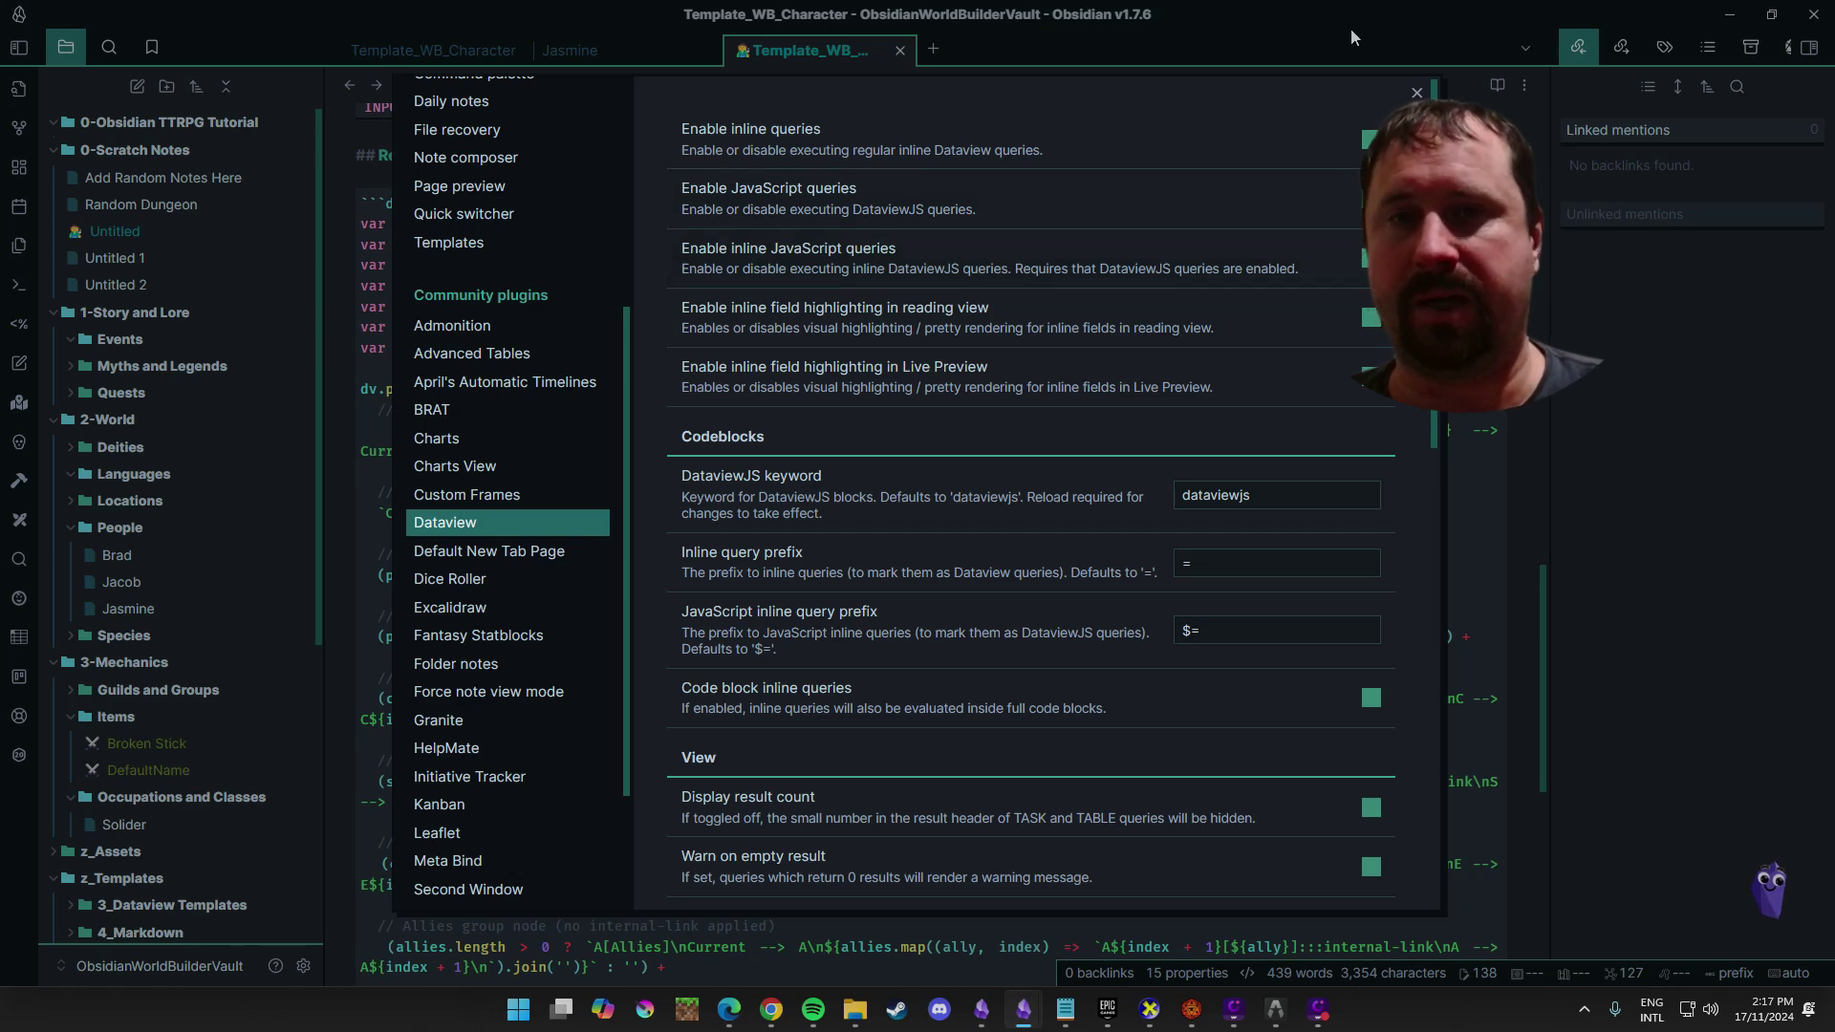
key("Escape")
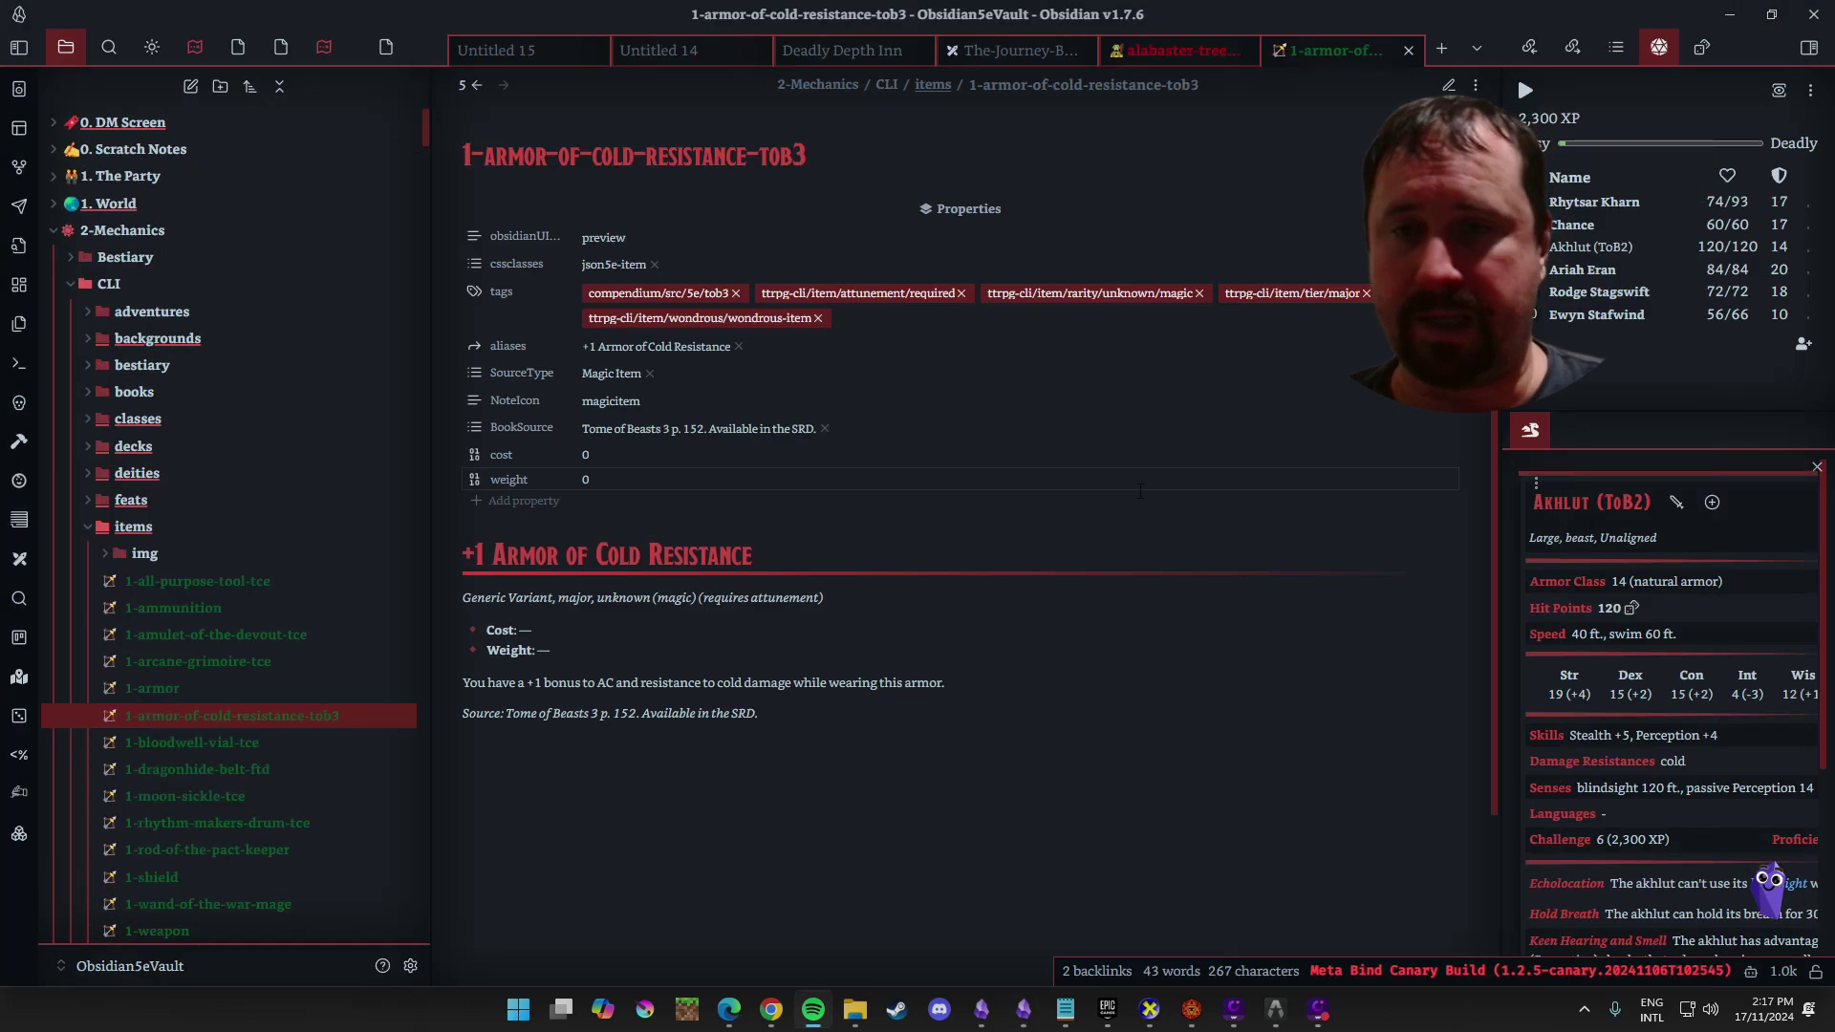
Return to the Mermaid Relationship Chart tutorial and highlight the code's opening variable declarations
scroll(1140, 491, "down", 1)
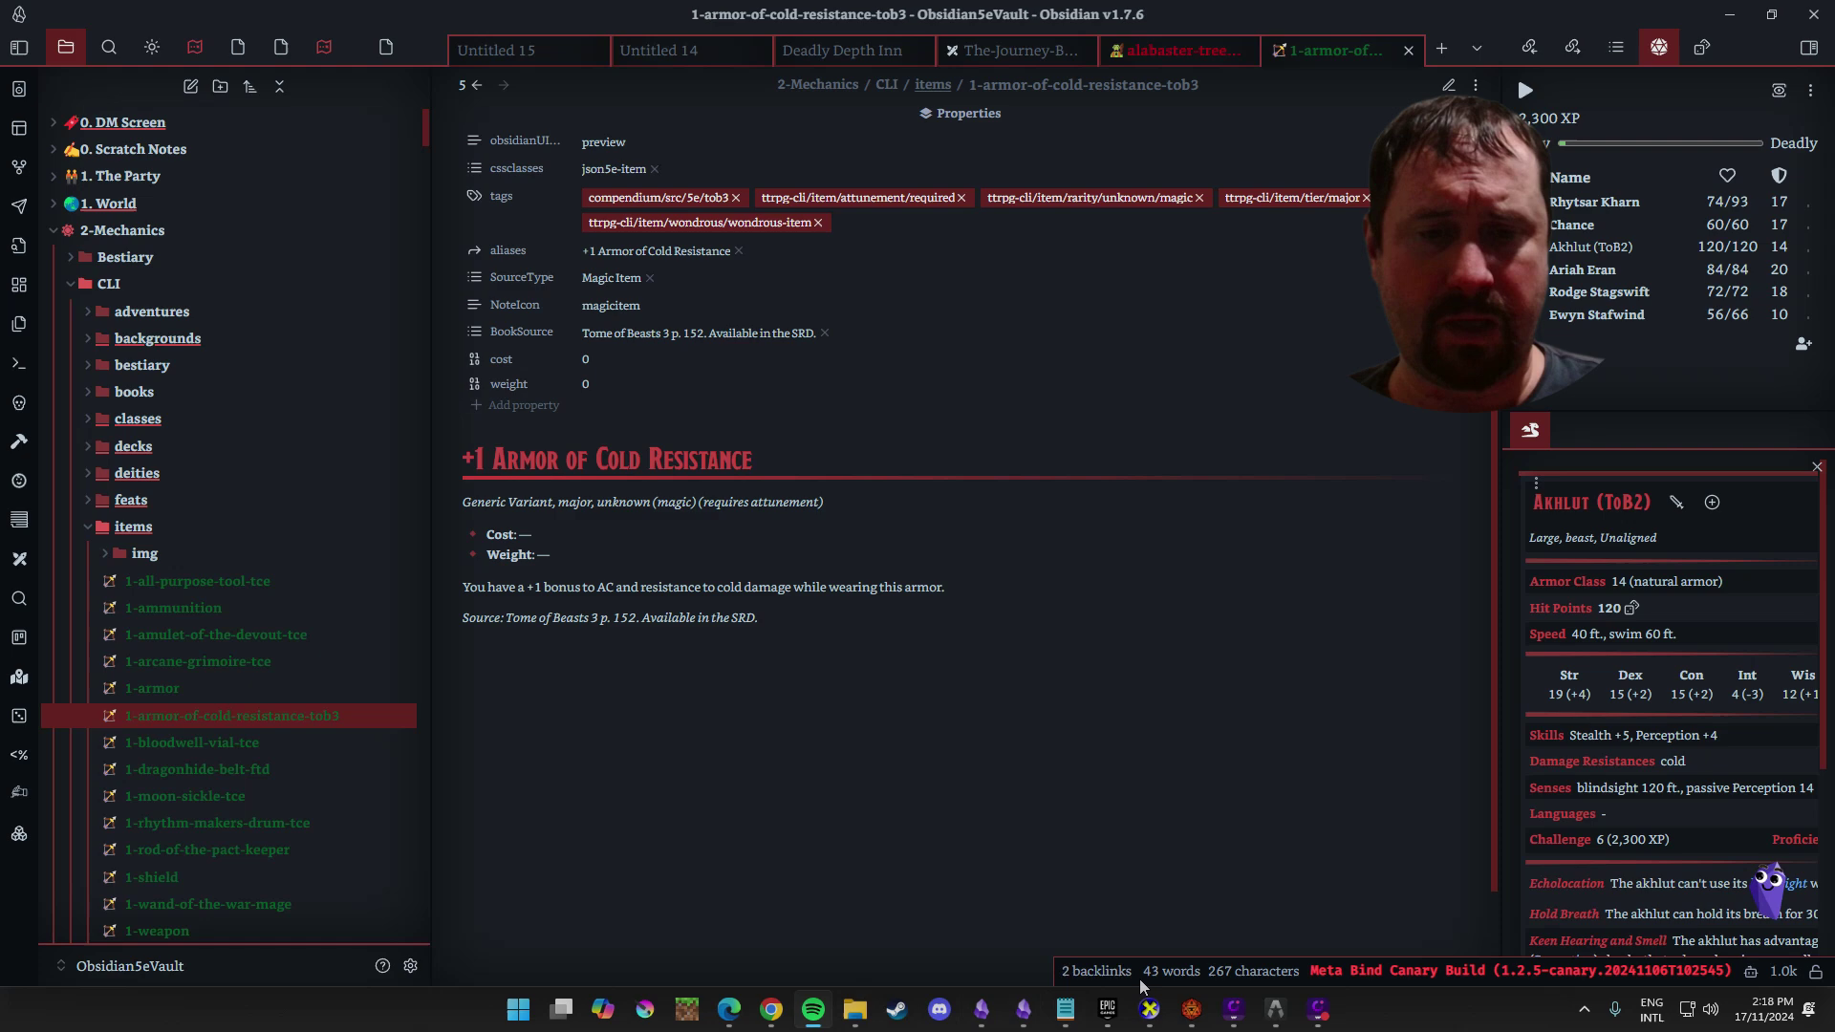
left_click(771, 1008)
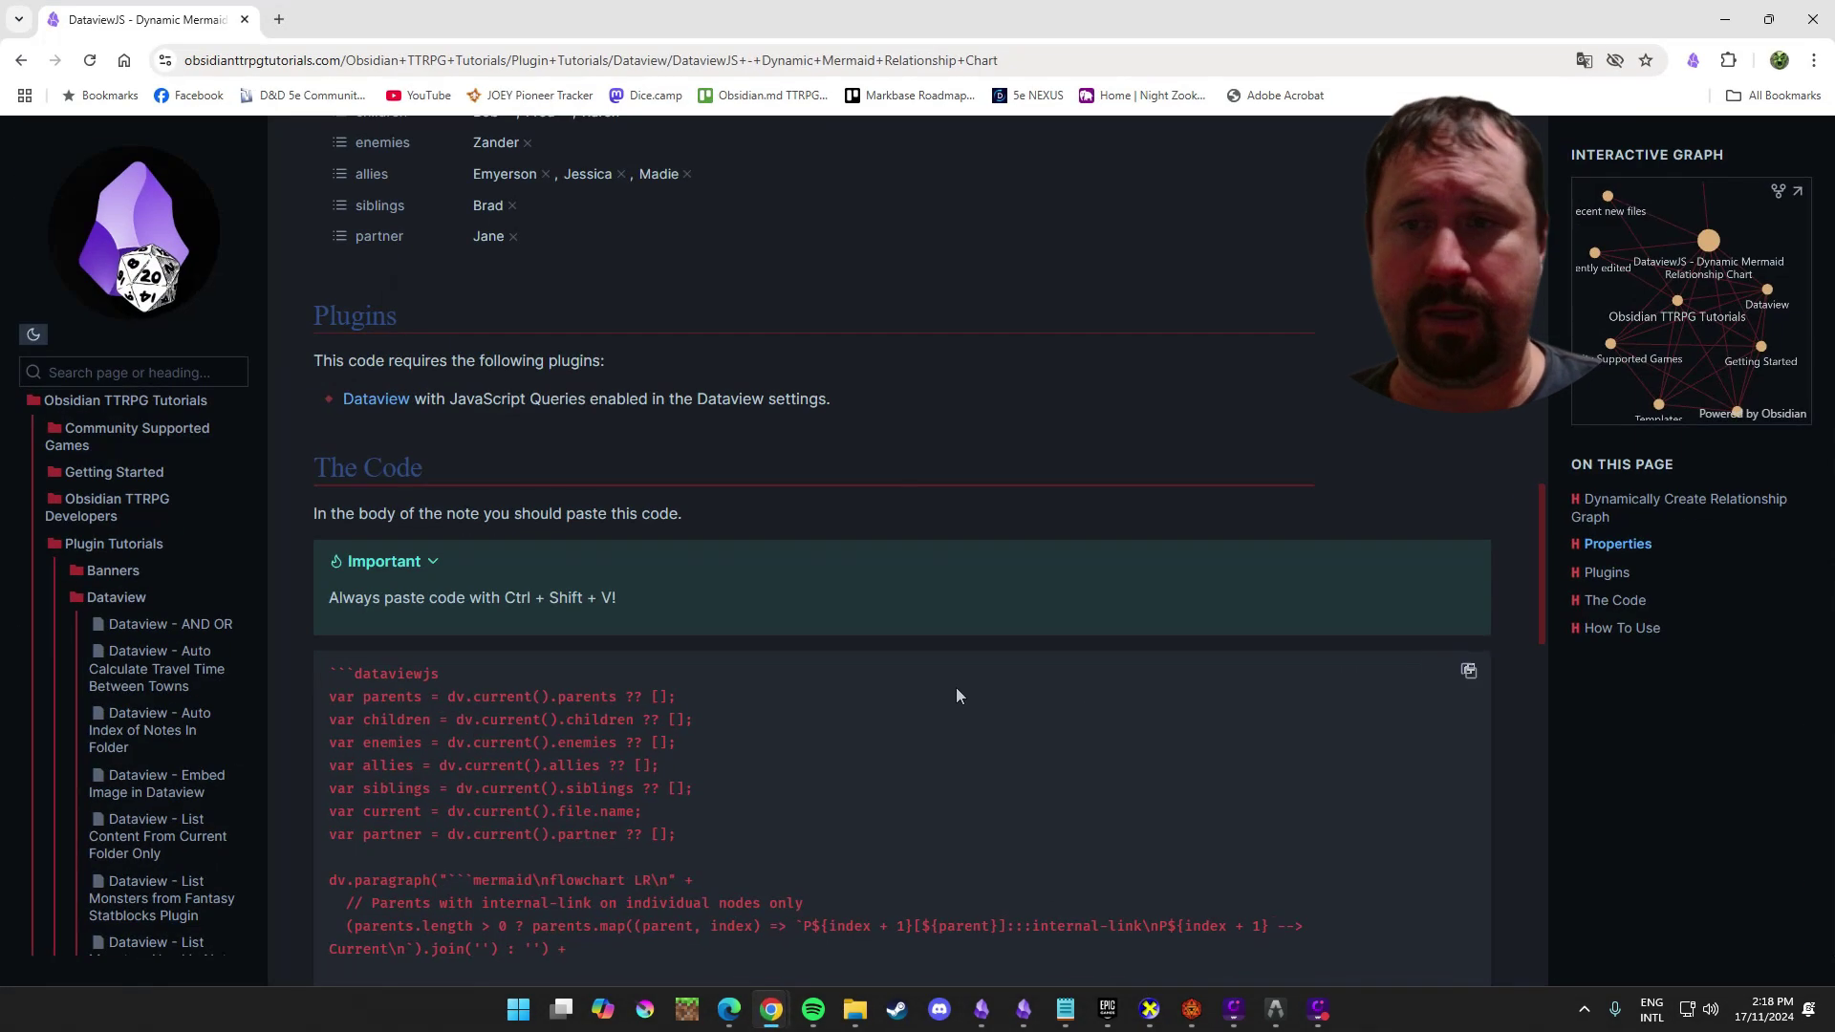
scroll(1018, 680, "down", 9)
scroll(646, 663, "up", 6)
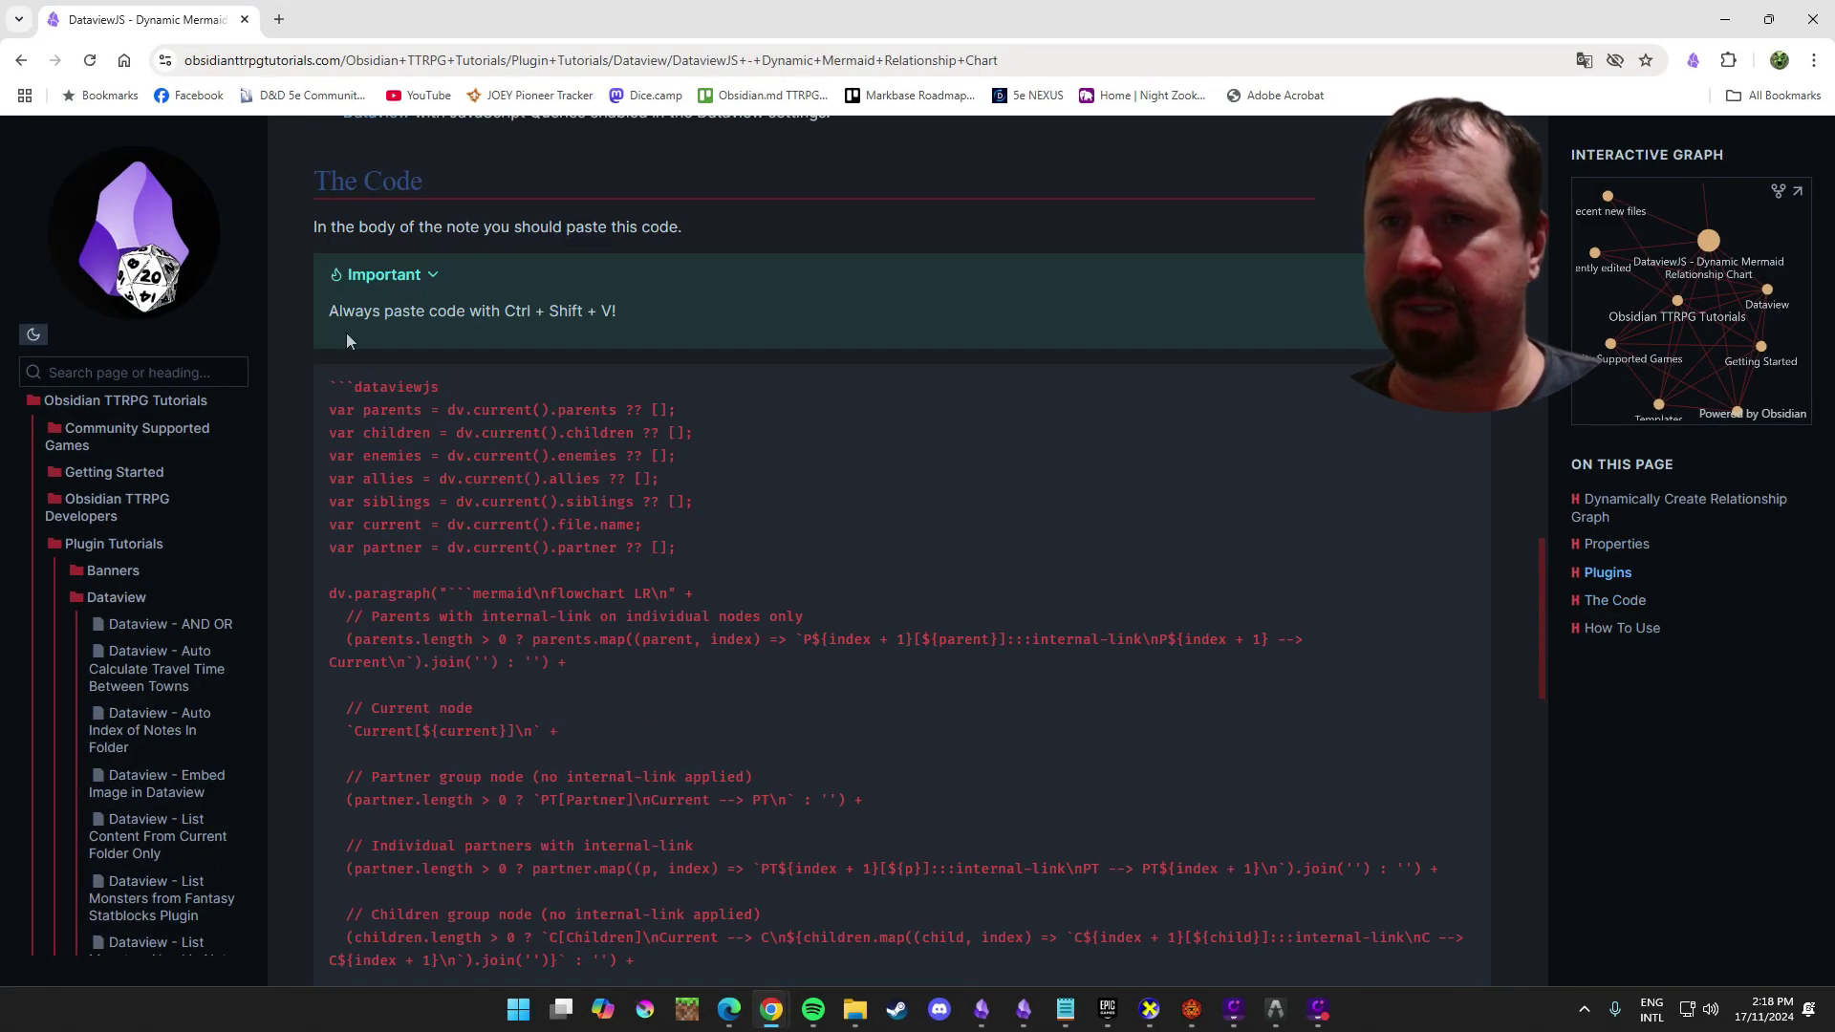
left_click_drag(330, 383, 693, 504)
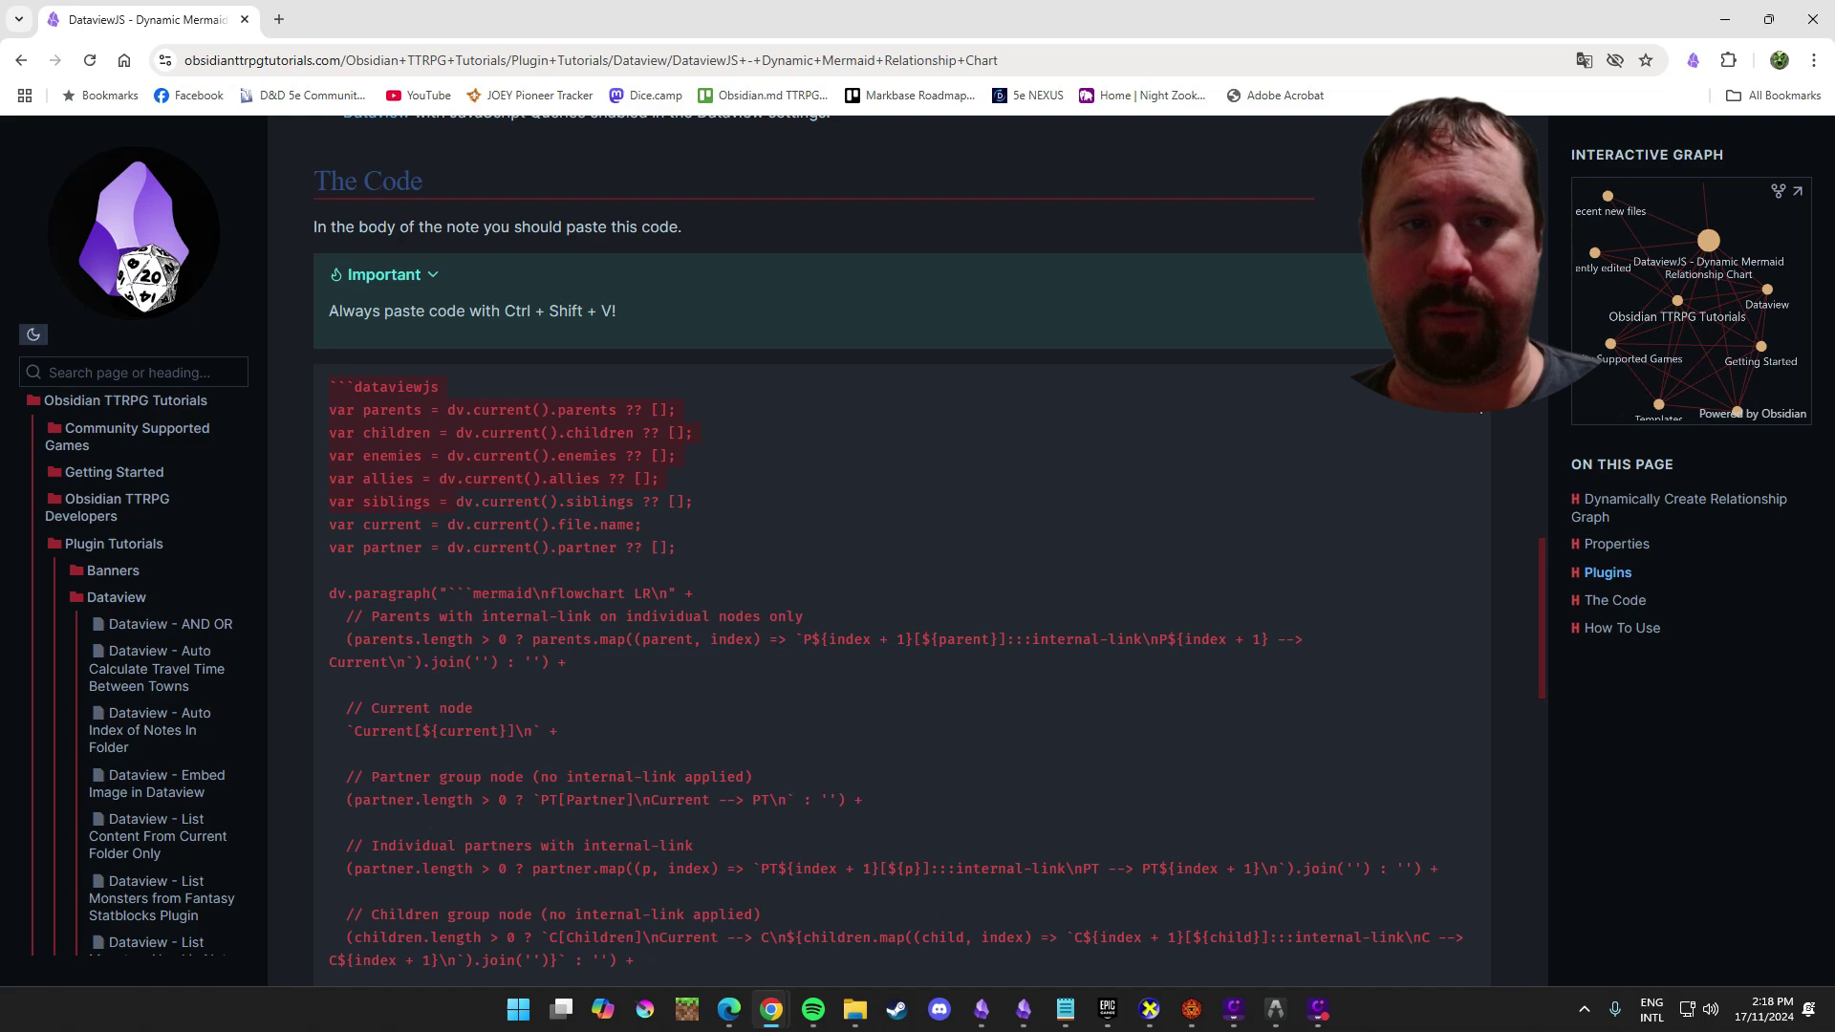
Walk through the code building partner, children, sibling, enemy and ally nodes
scroll(355, 252, "down", 10)
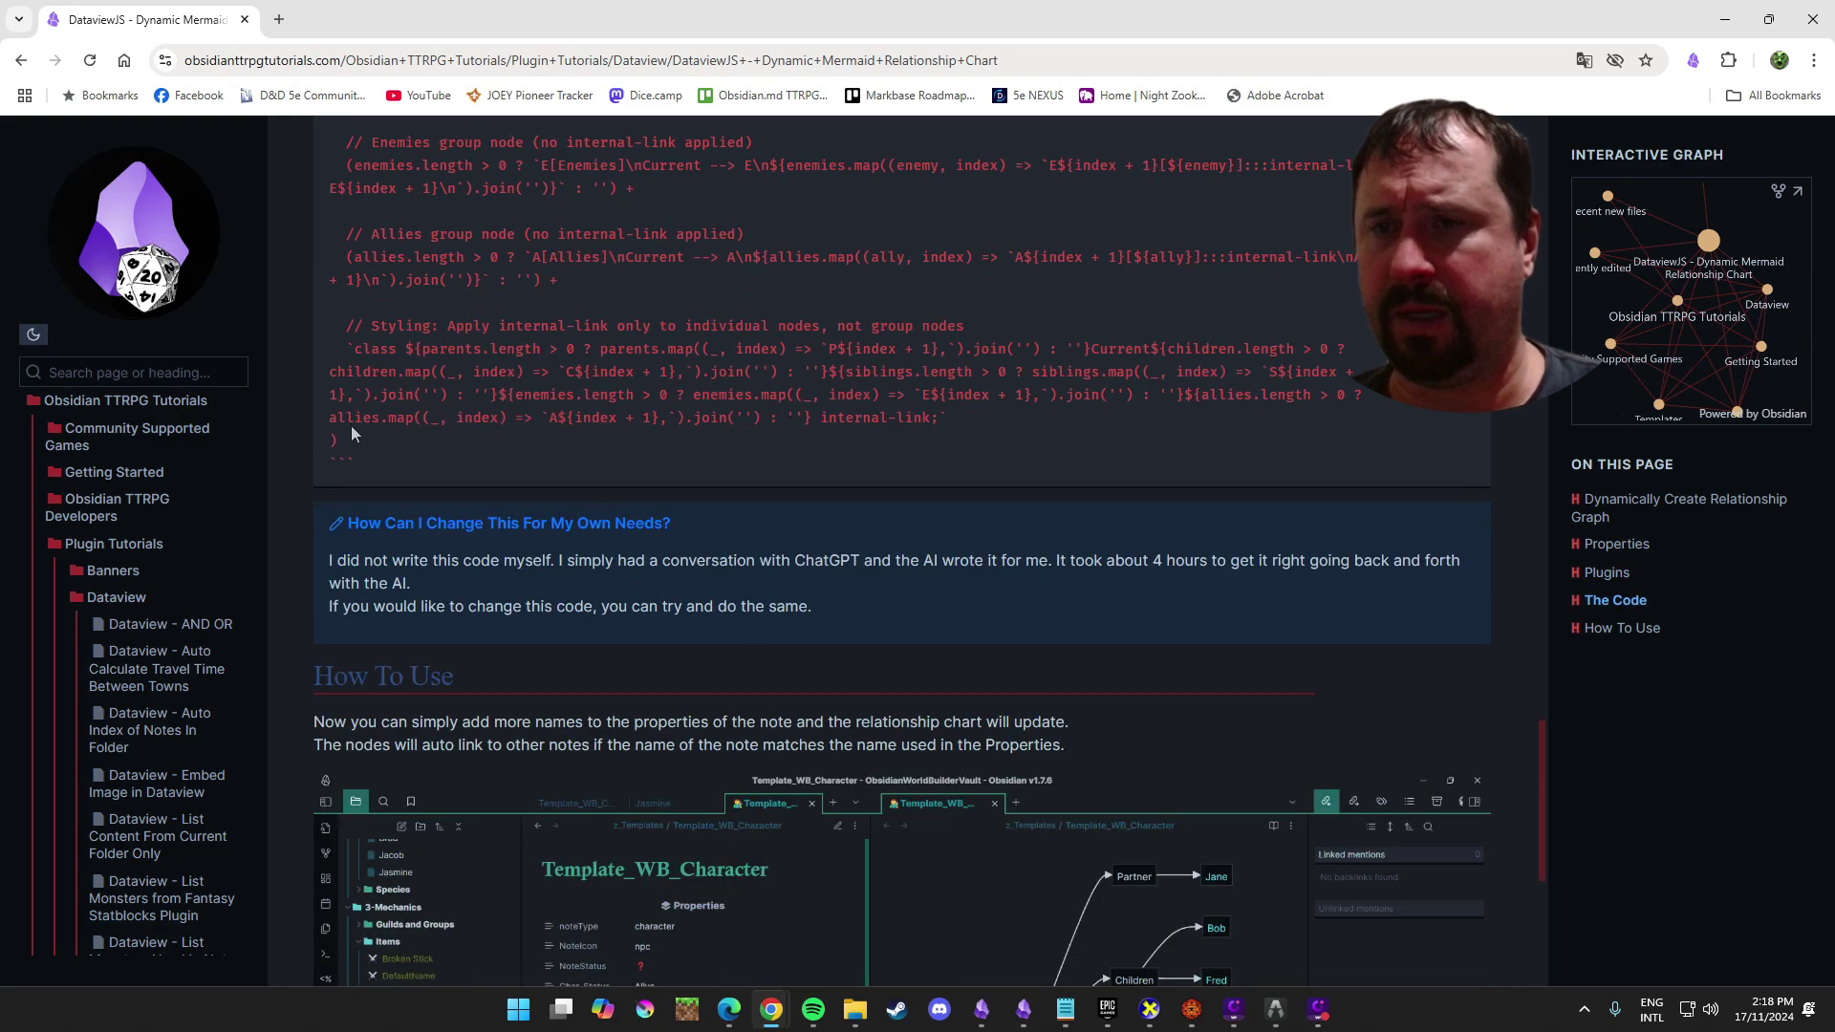
left_click_drag(352, 426, 331, 228)
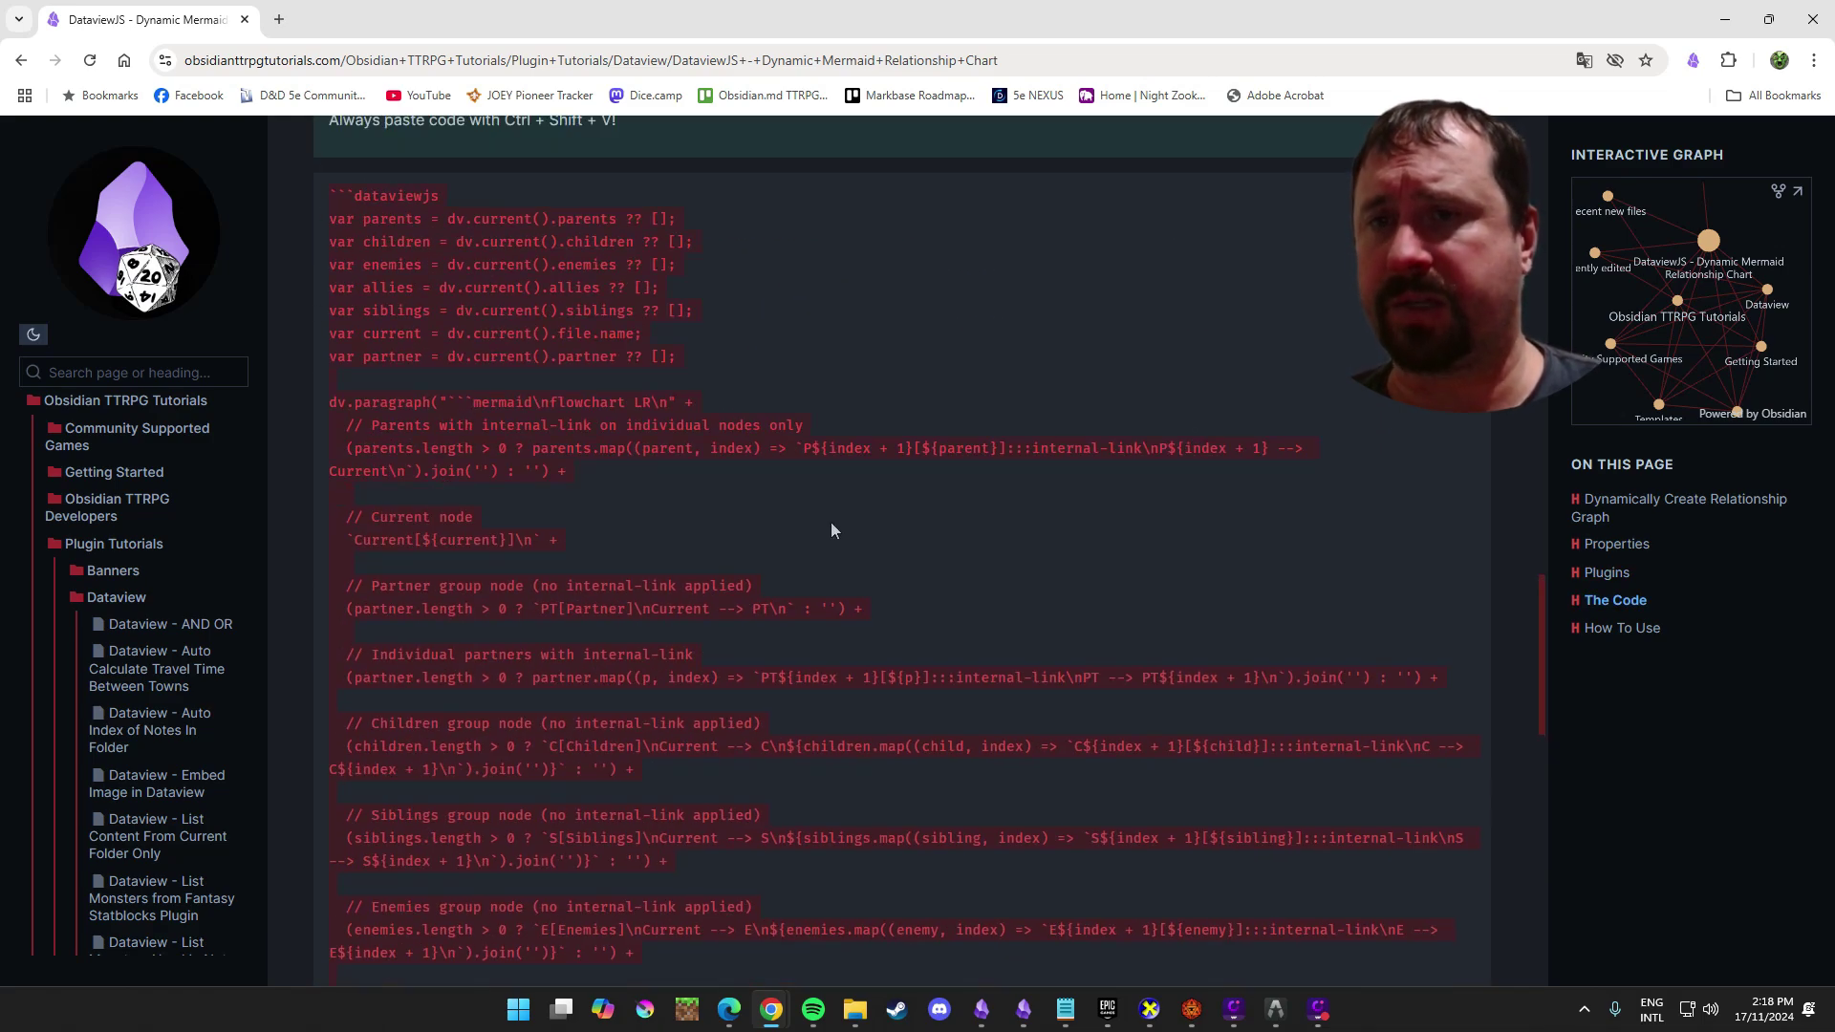
scroll(909, 566, "down", 9)
scroll(931, 581, "up", 7)
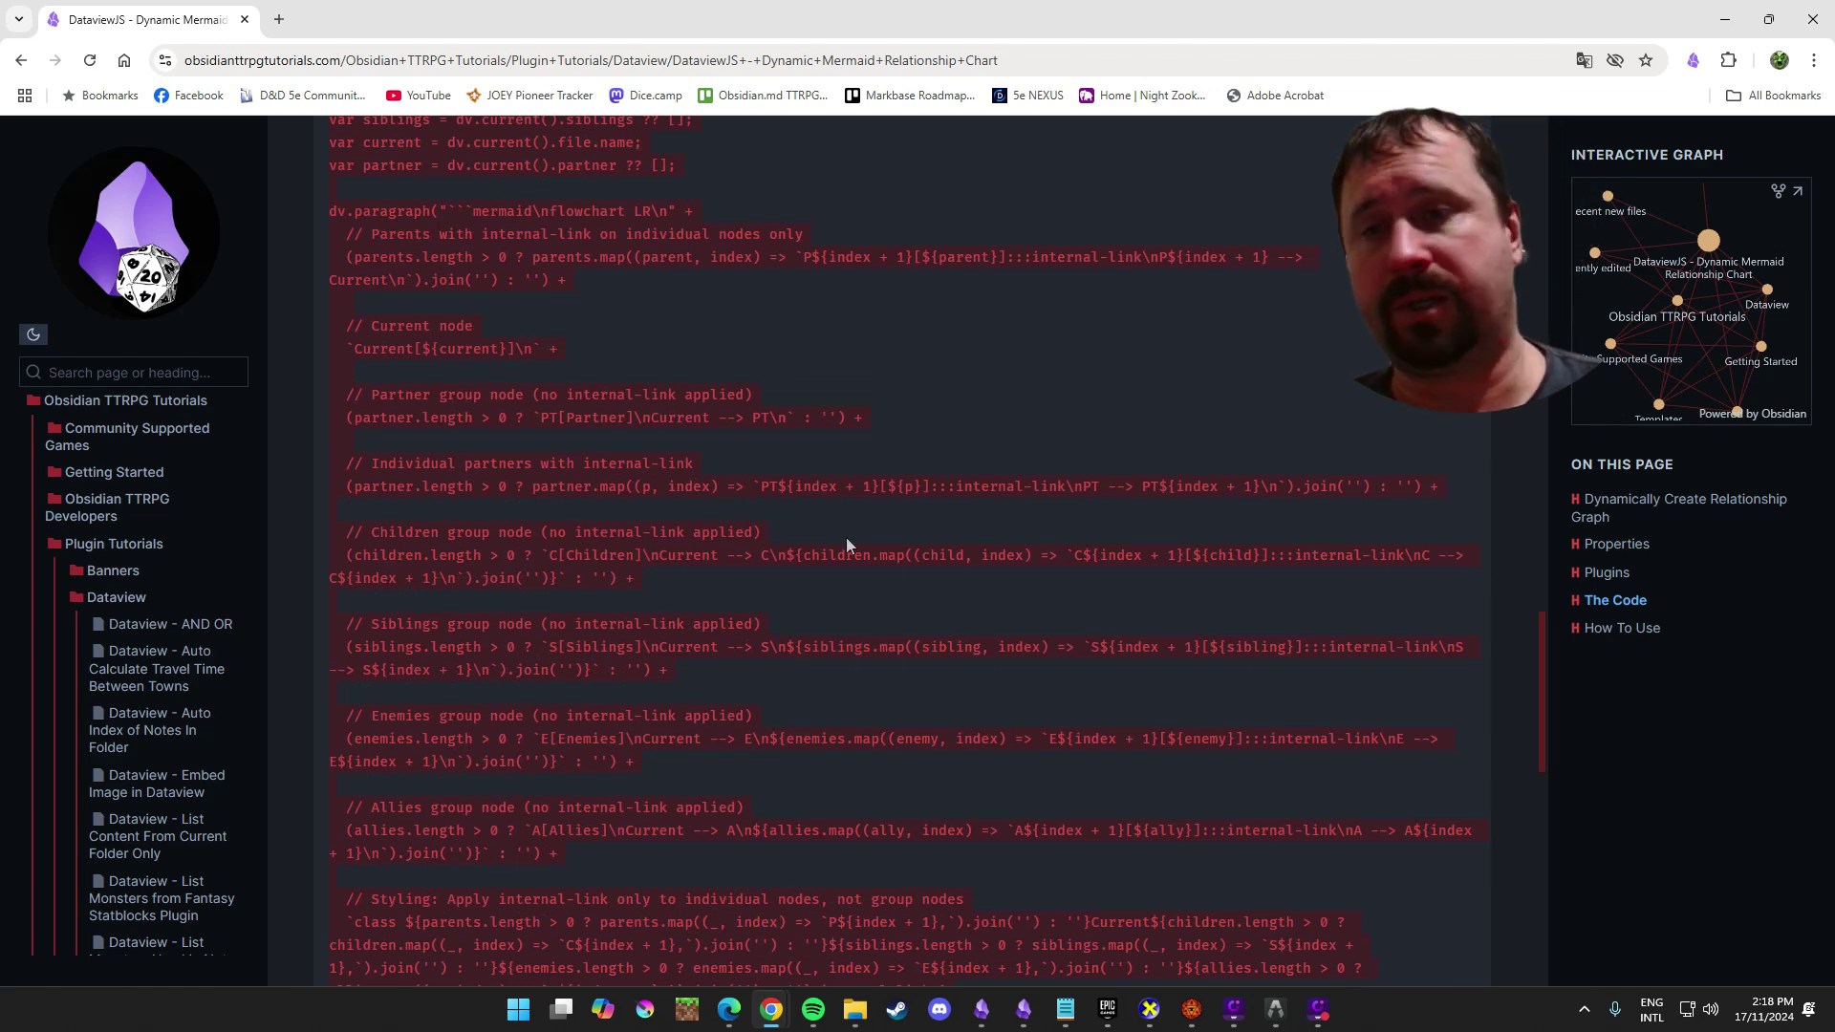
scroll(1063, 478, "down", 6)
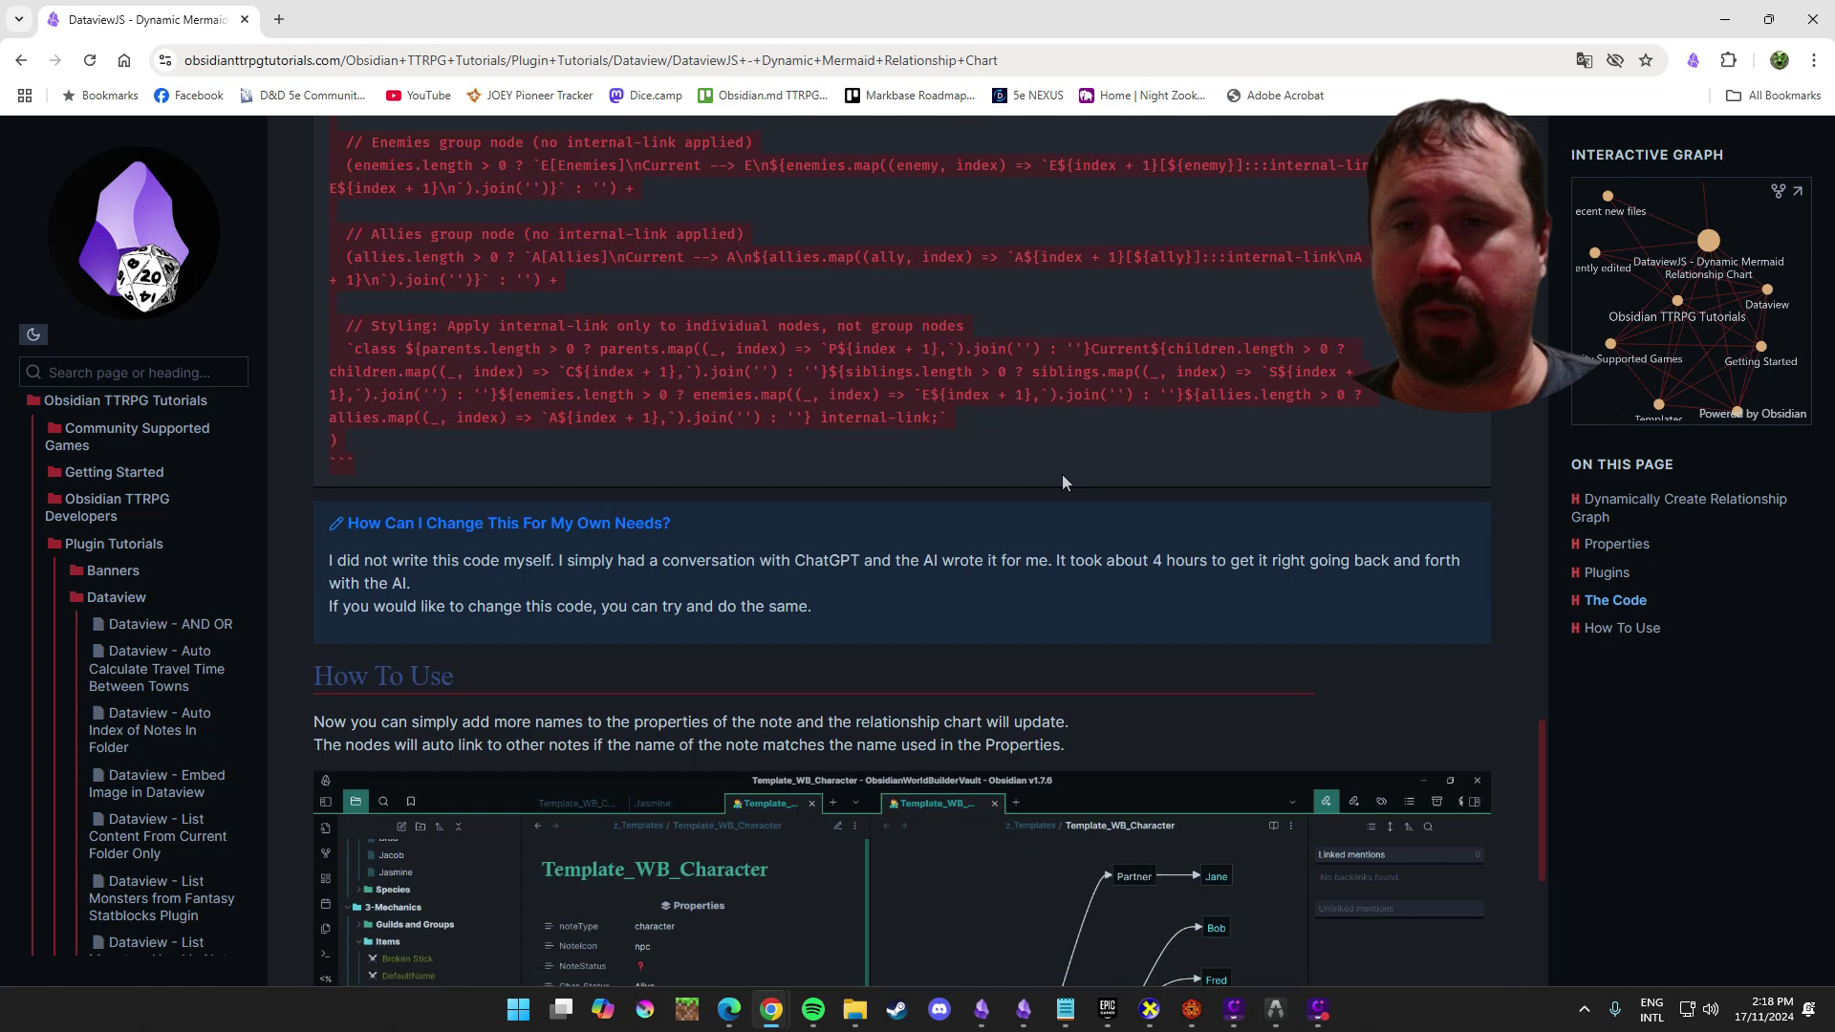
scroll(1079, 440, "down", 5)
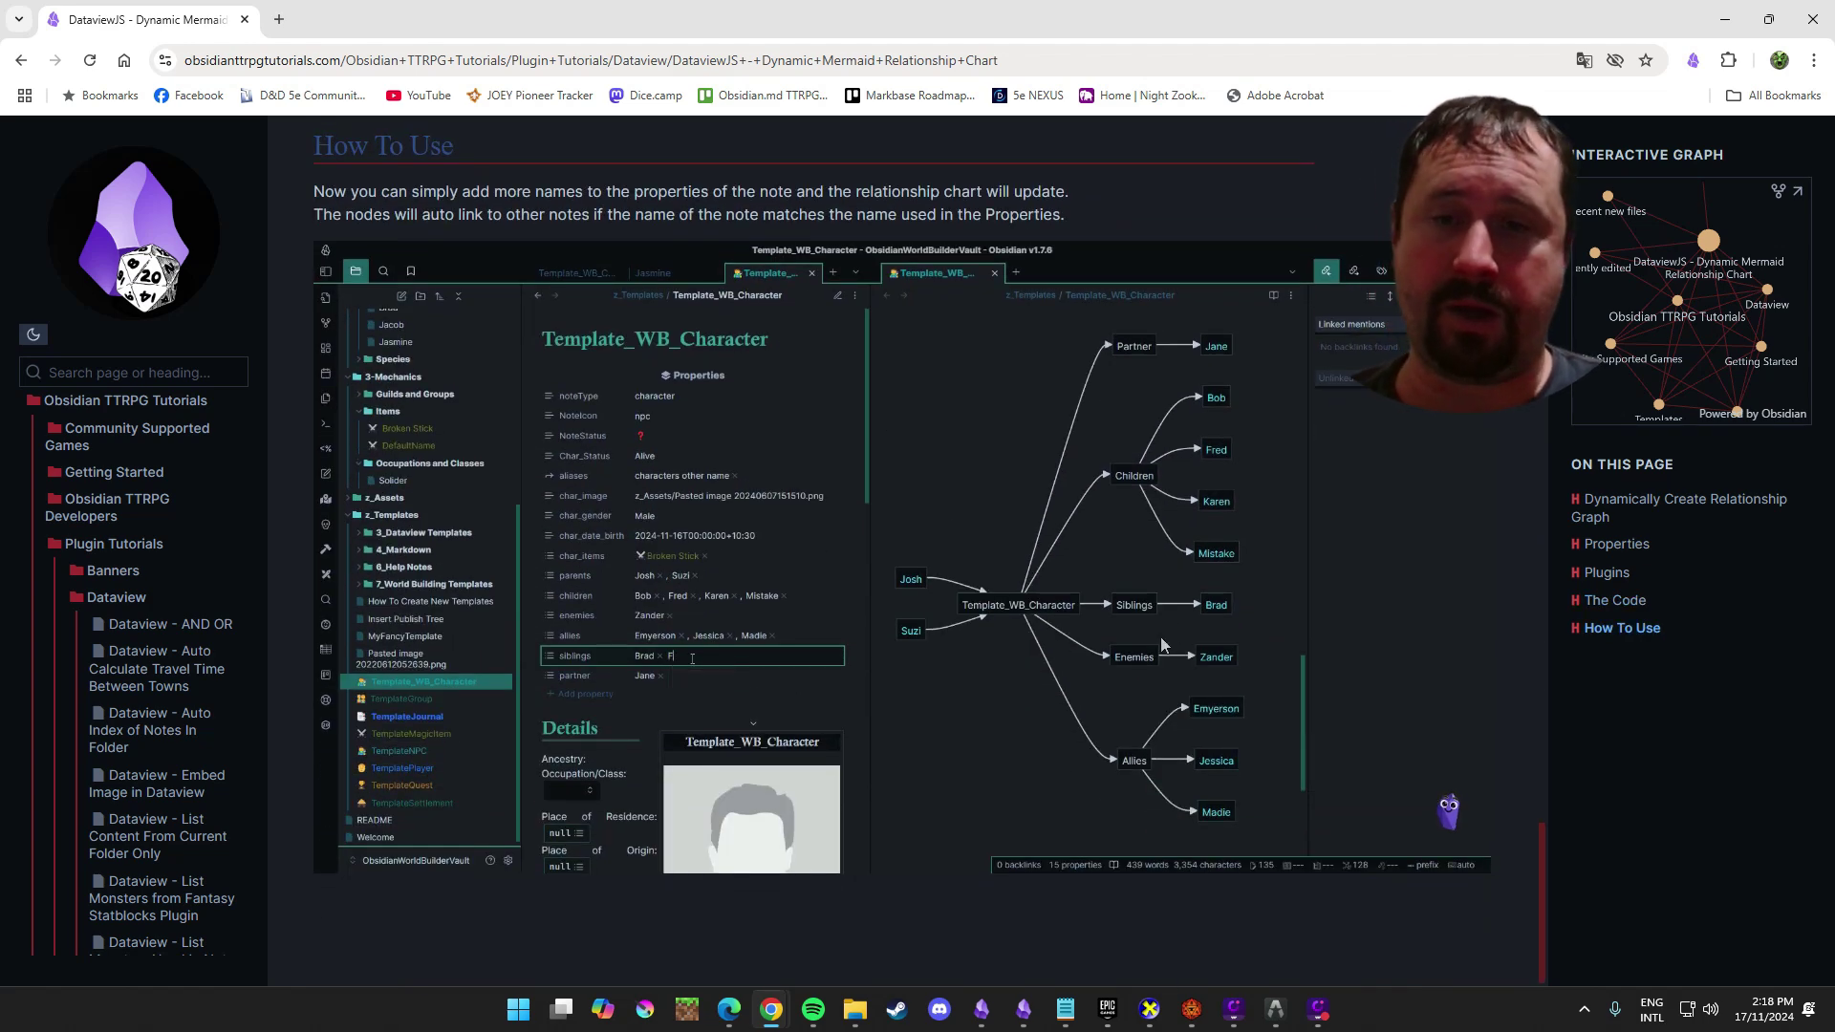
scroll(1161, 653, "up", 6)
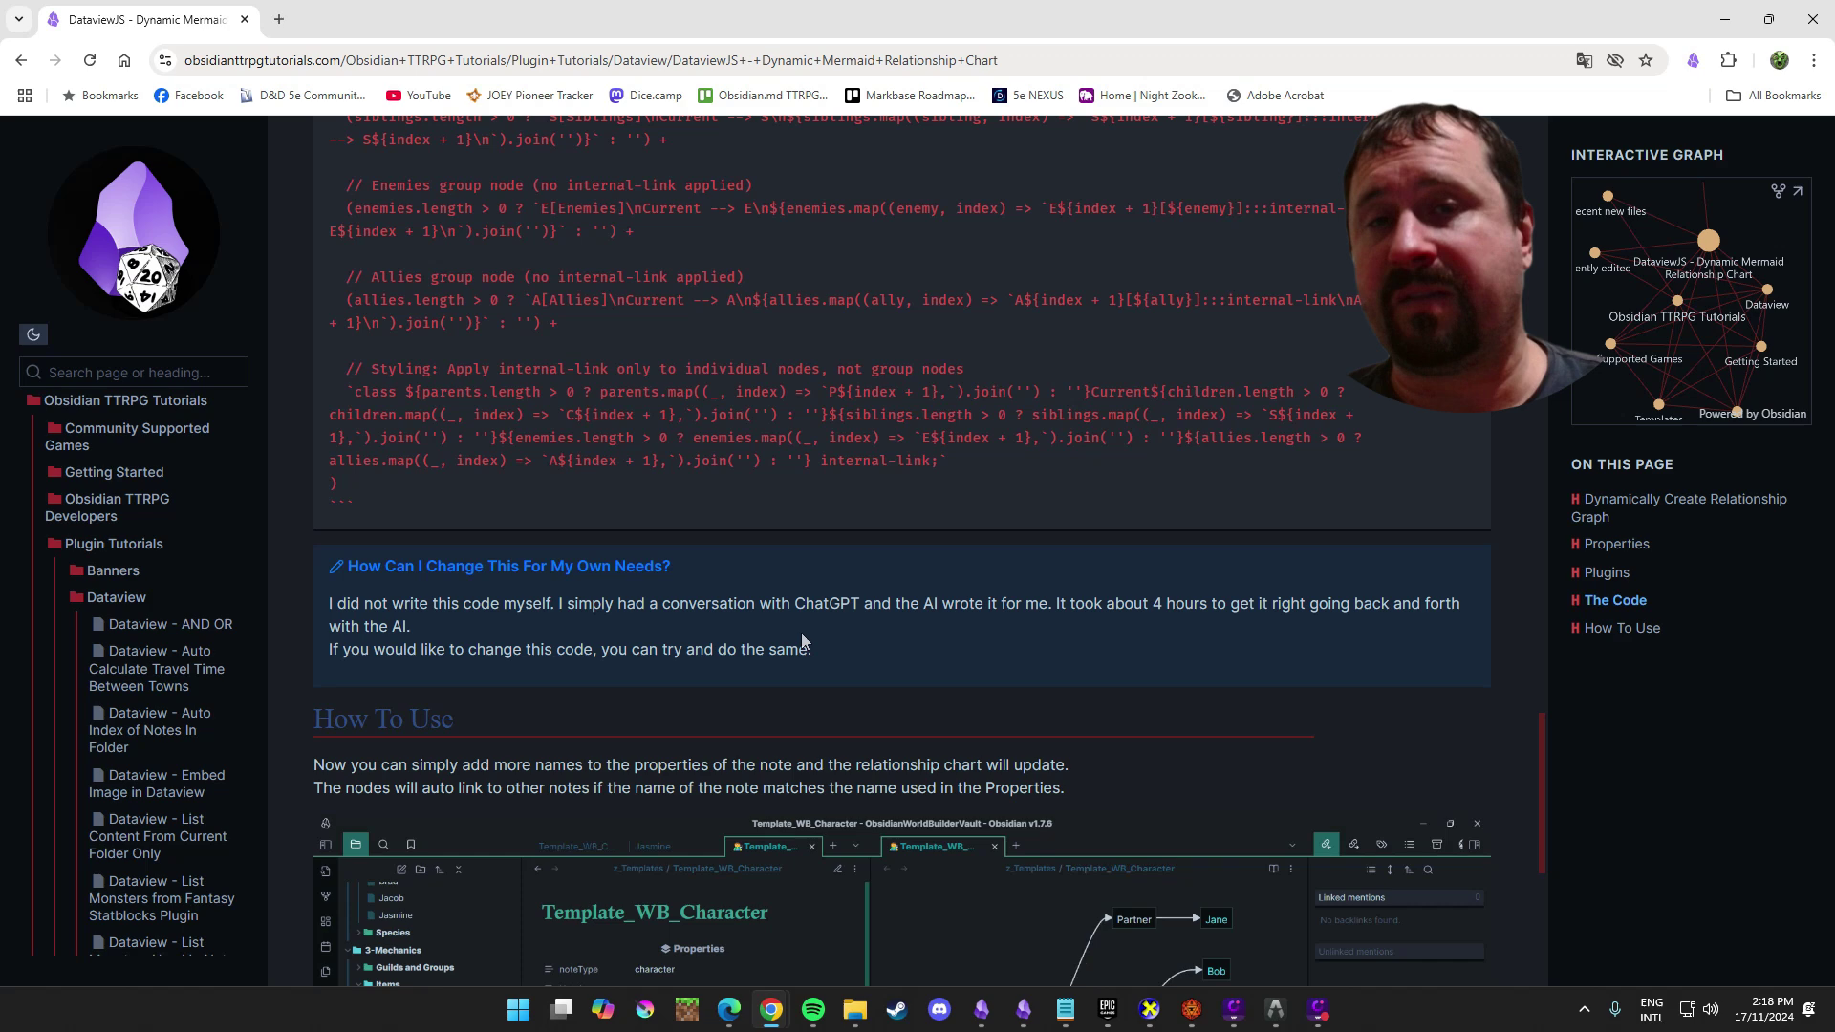
mouse_move(360, 519)
left_mouse_down()
mouse_move(367, 383)
mouse_move(373, 502)
left_mouse_up()
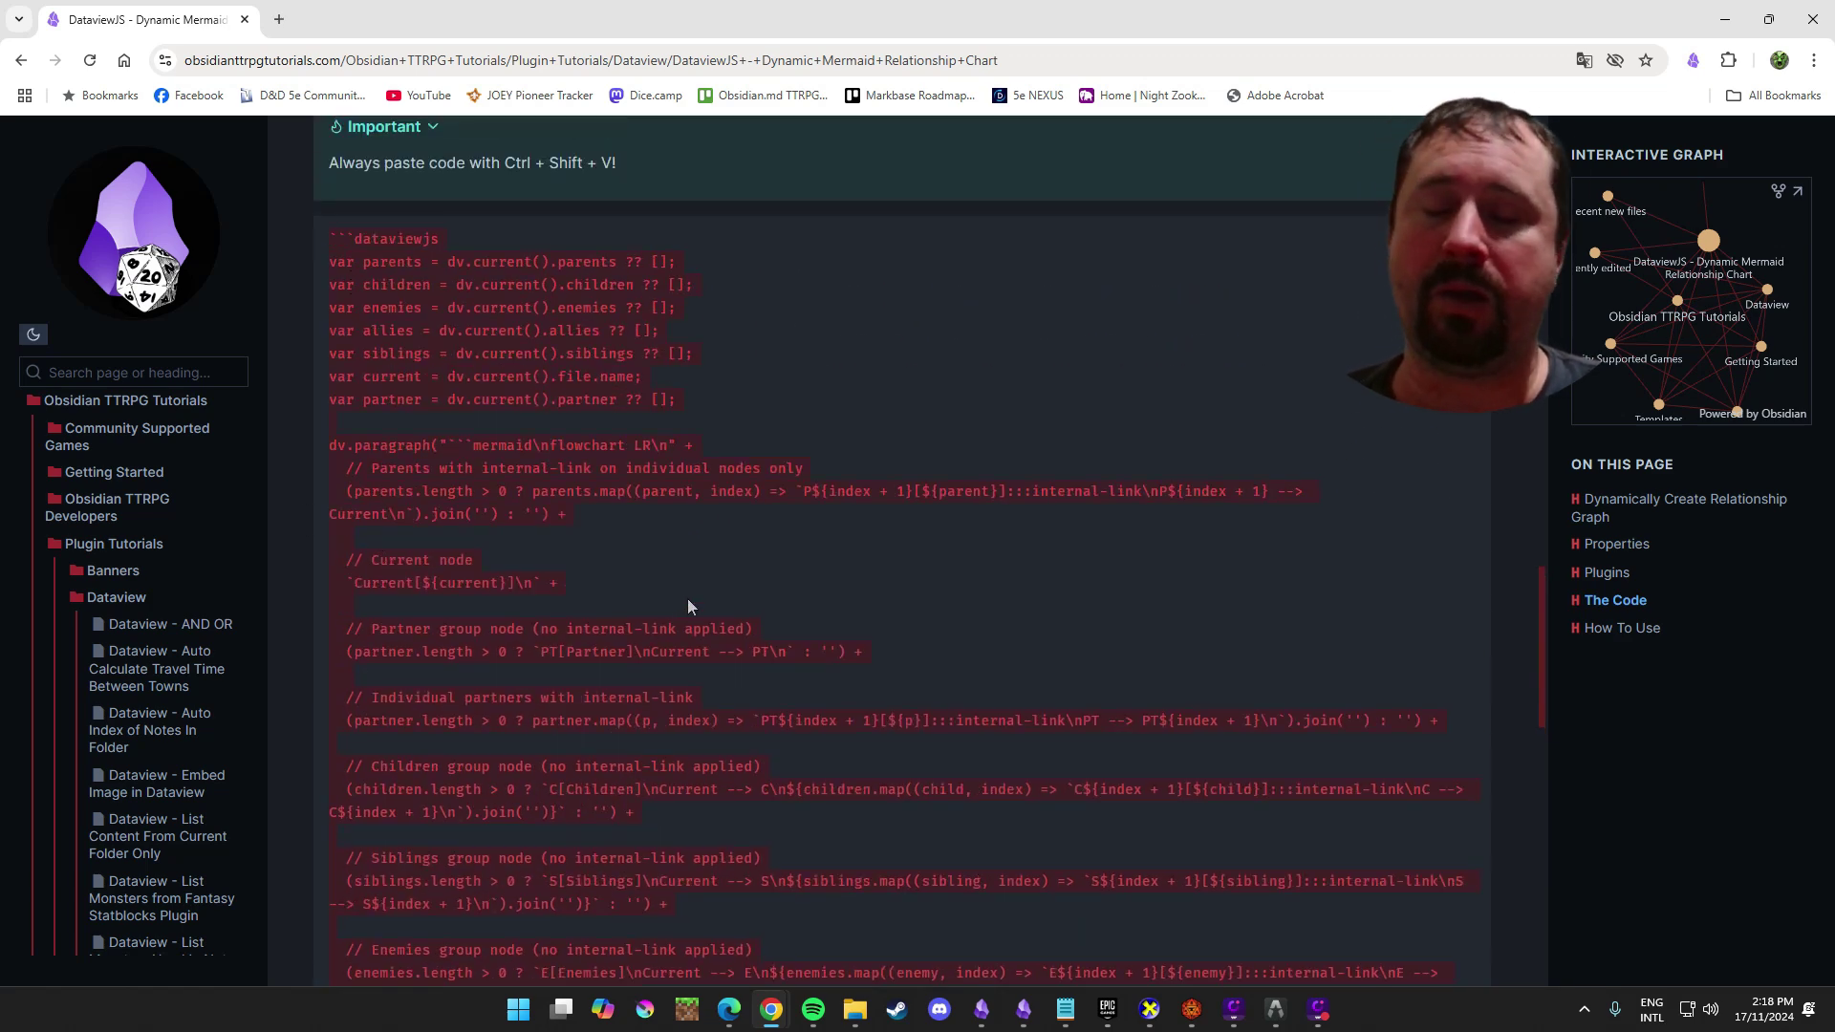
scroll(1013, 700, "down", 3)
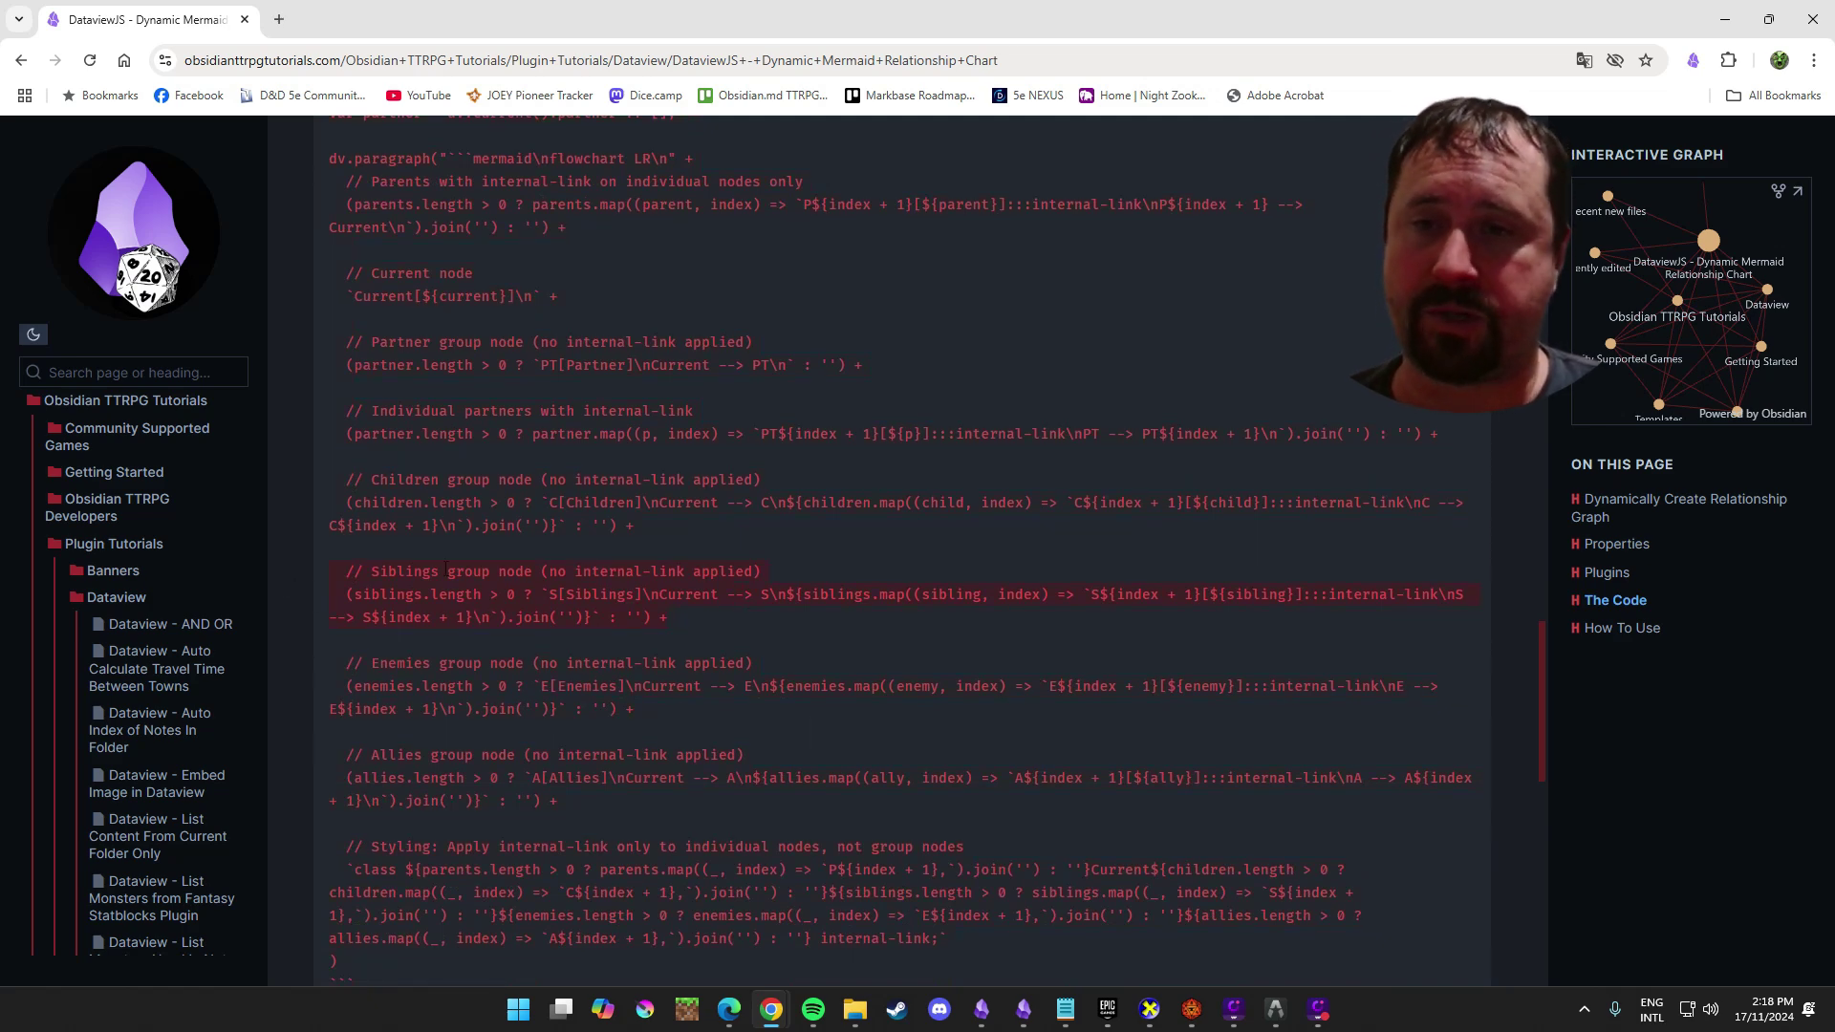
Review the rest of the tutorial code, highlighting the Styling section, then minimize Chrome
scroll(1014, 400, "down", 3)
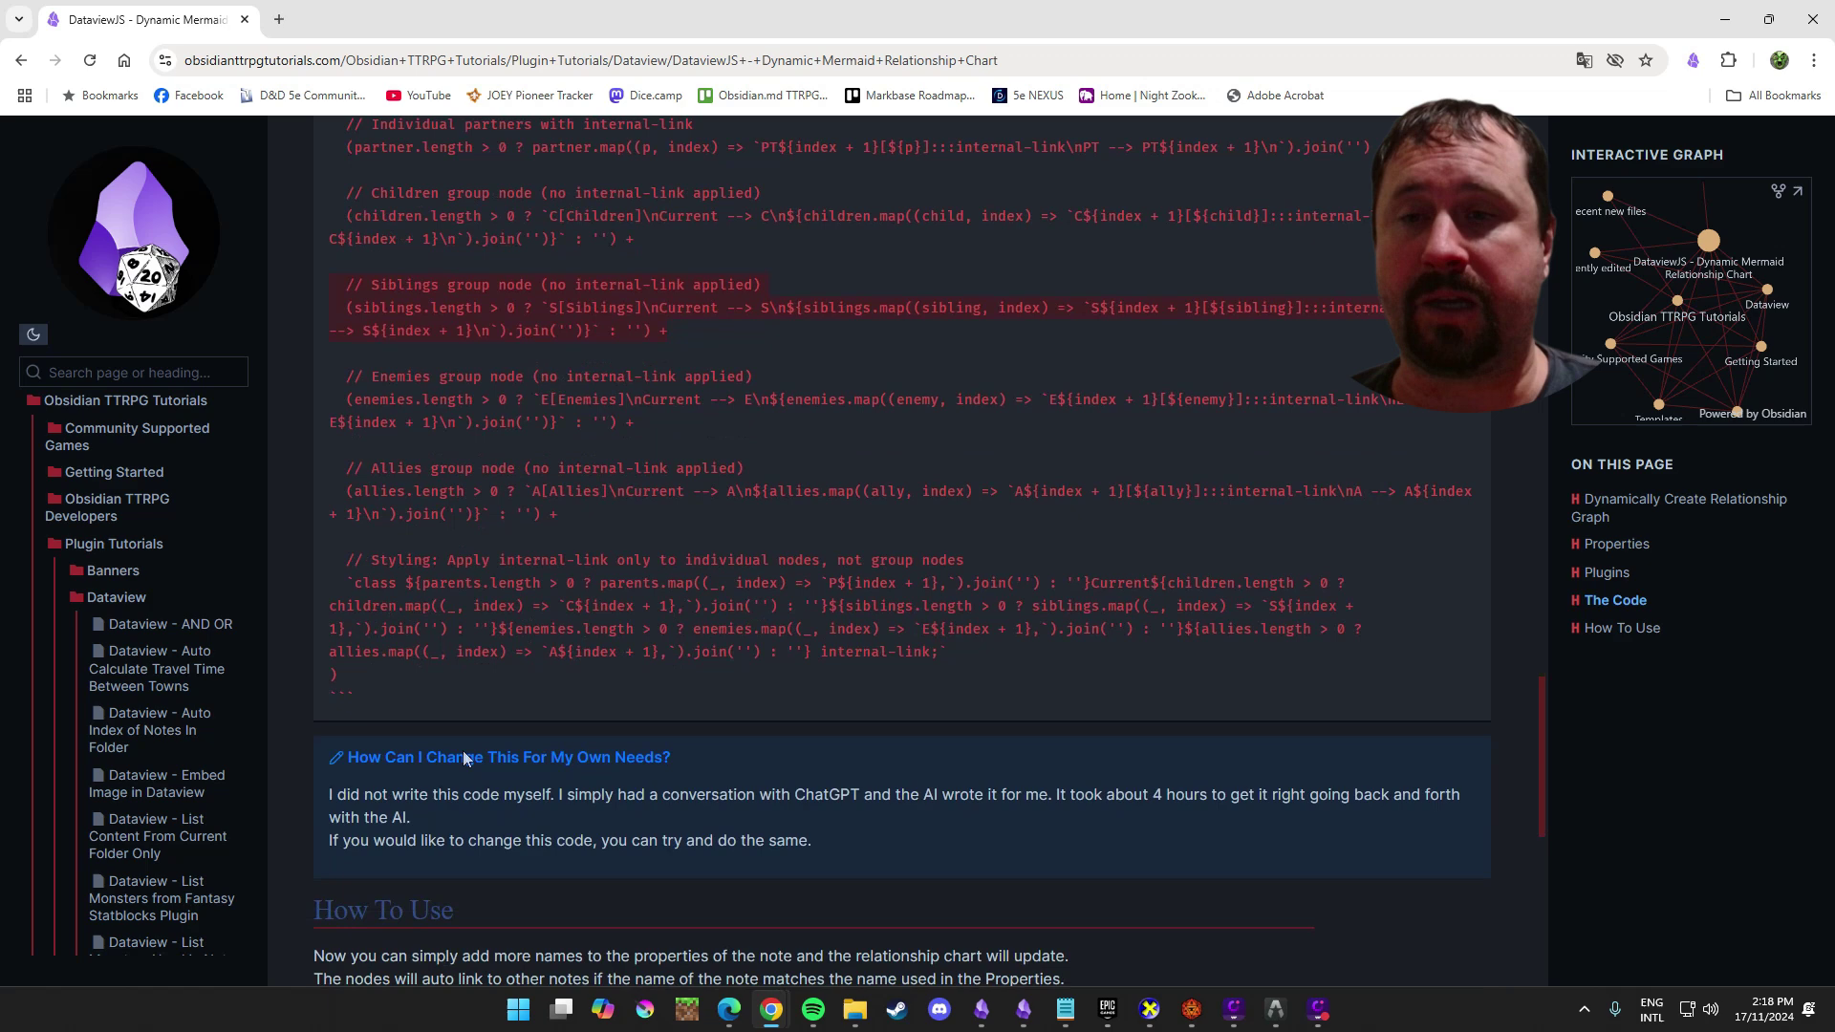
scroll(511, 477, "up", 7)
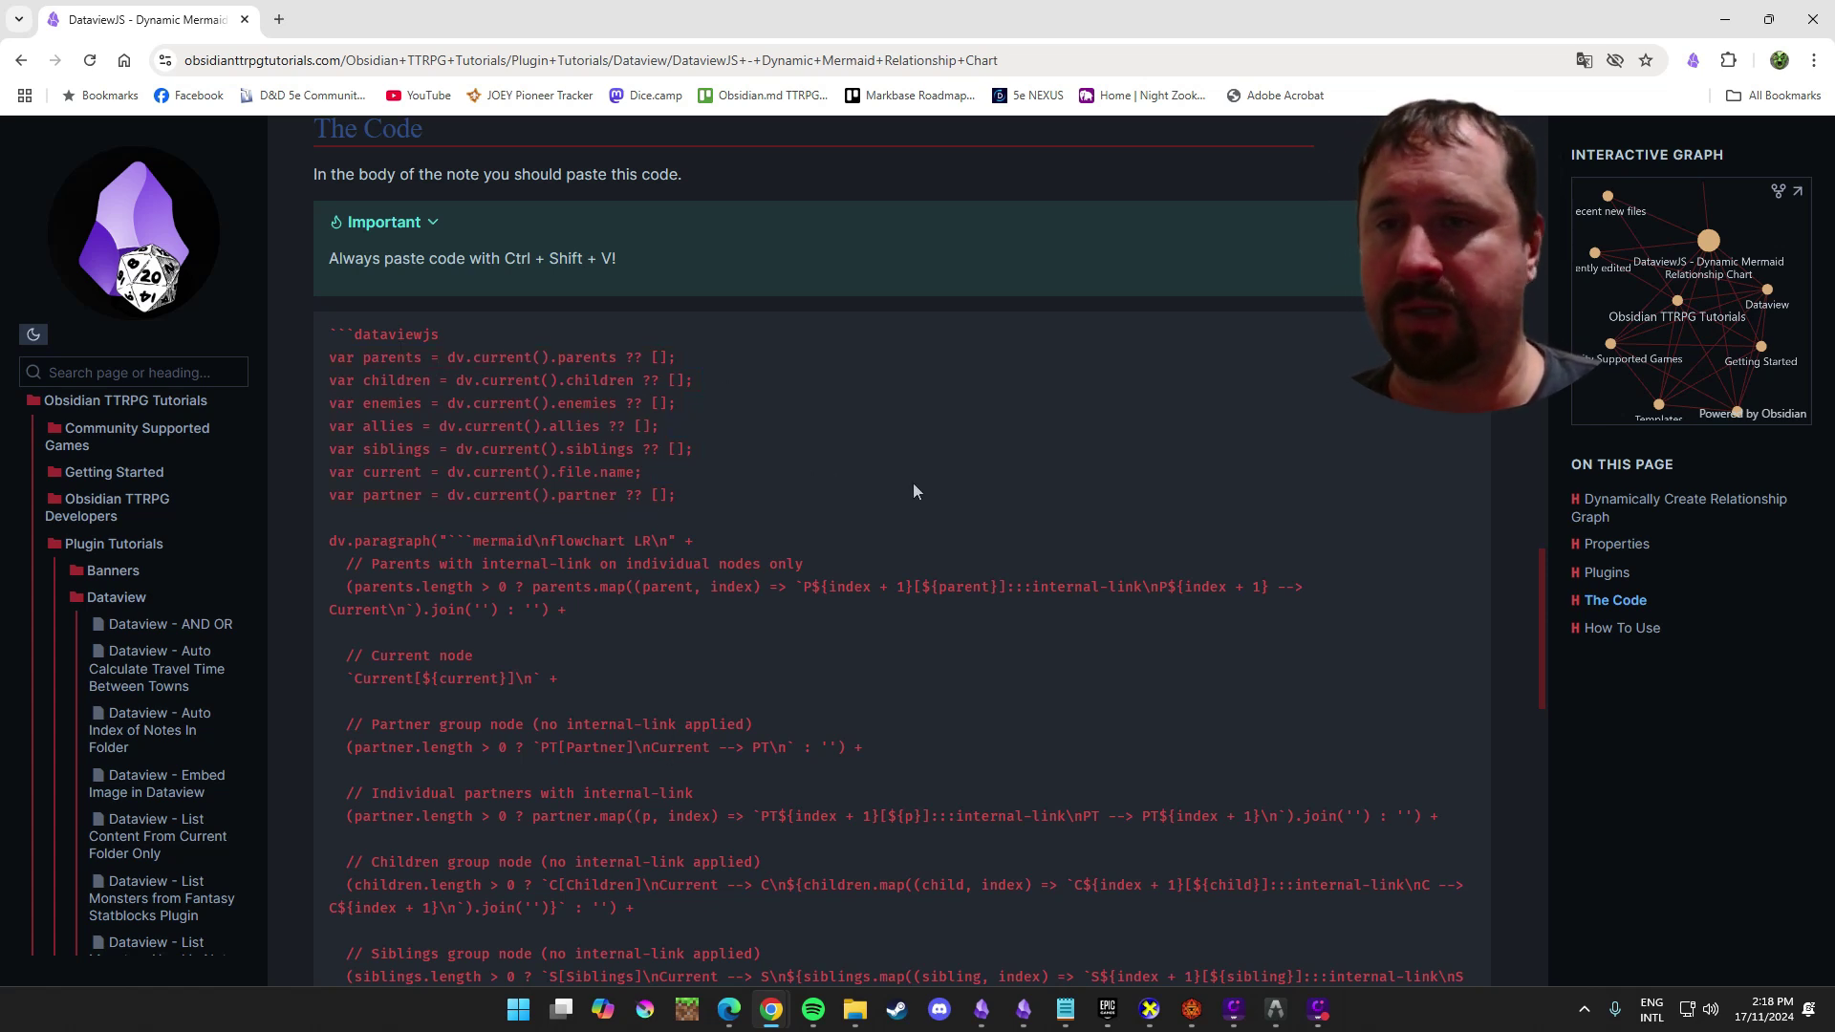
scroll(913, 491, "down", 2)
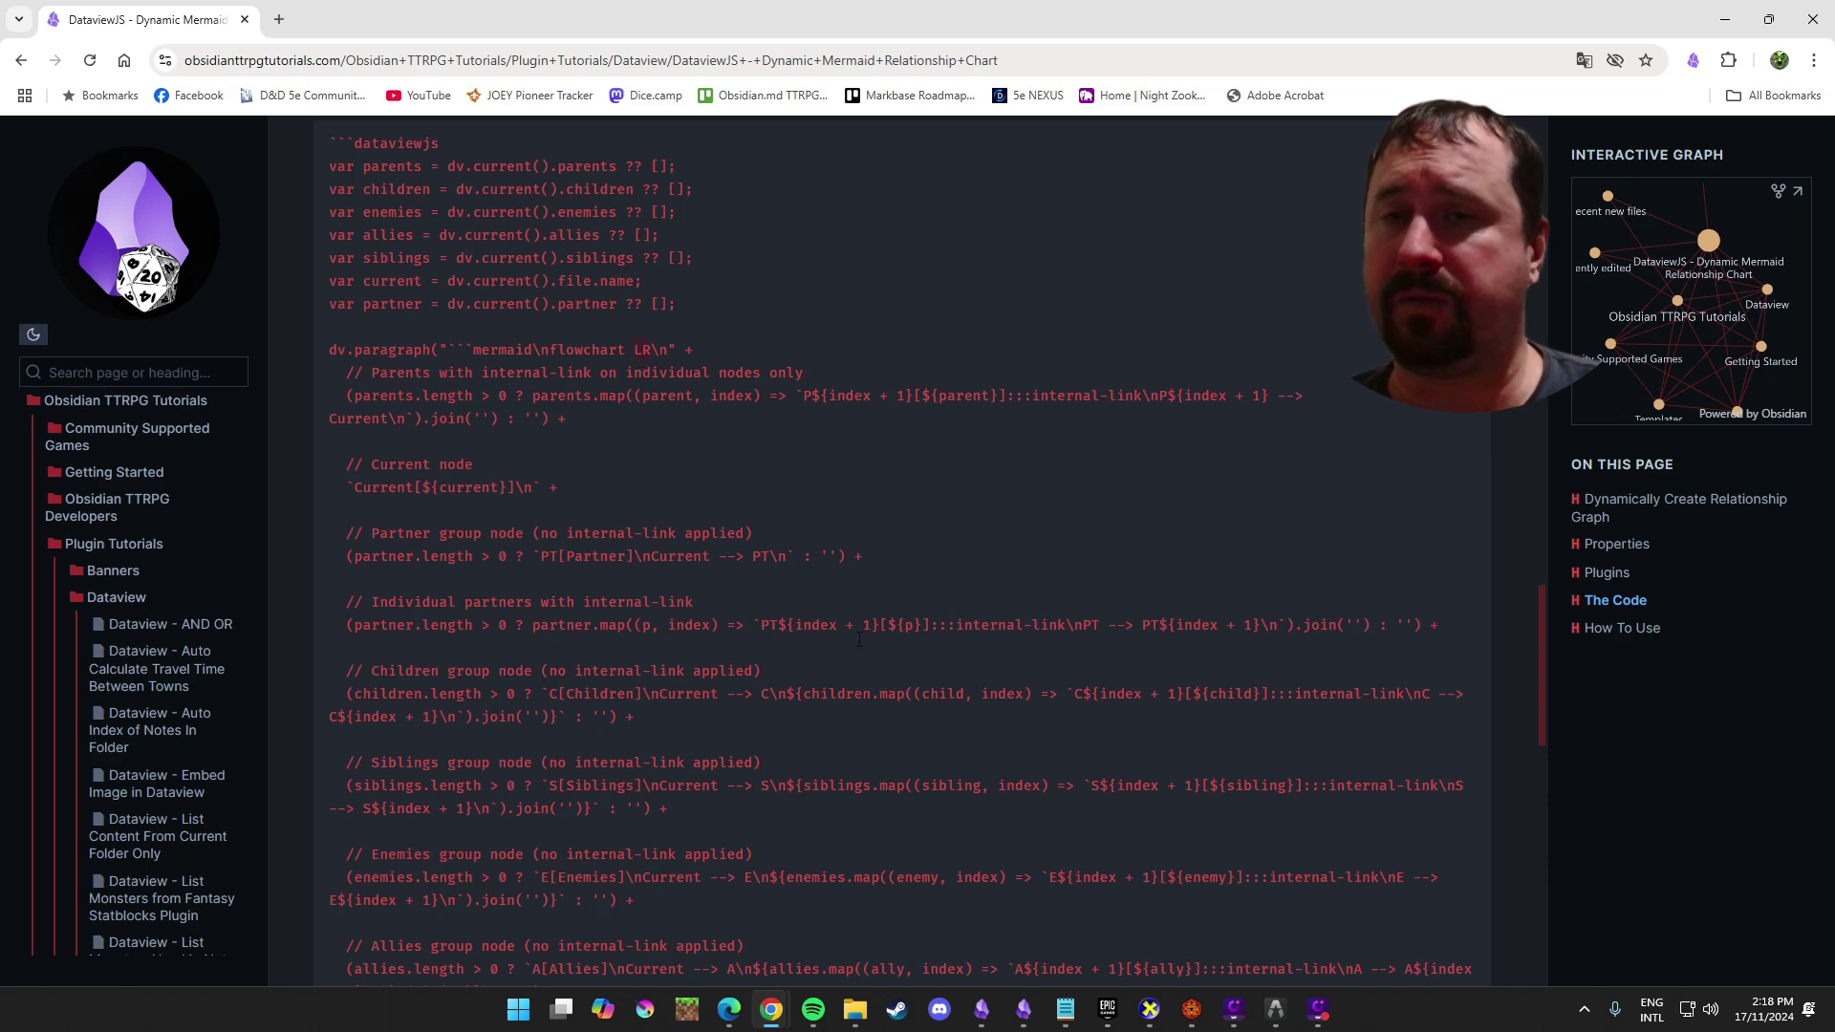
scroll(803, 546, "down", 3)
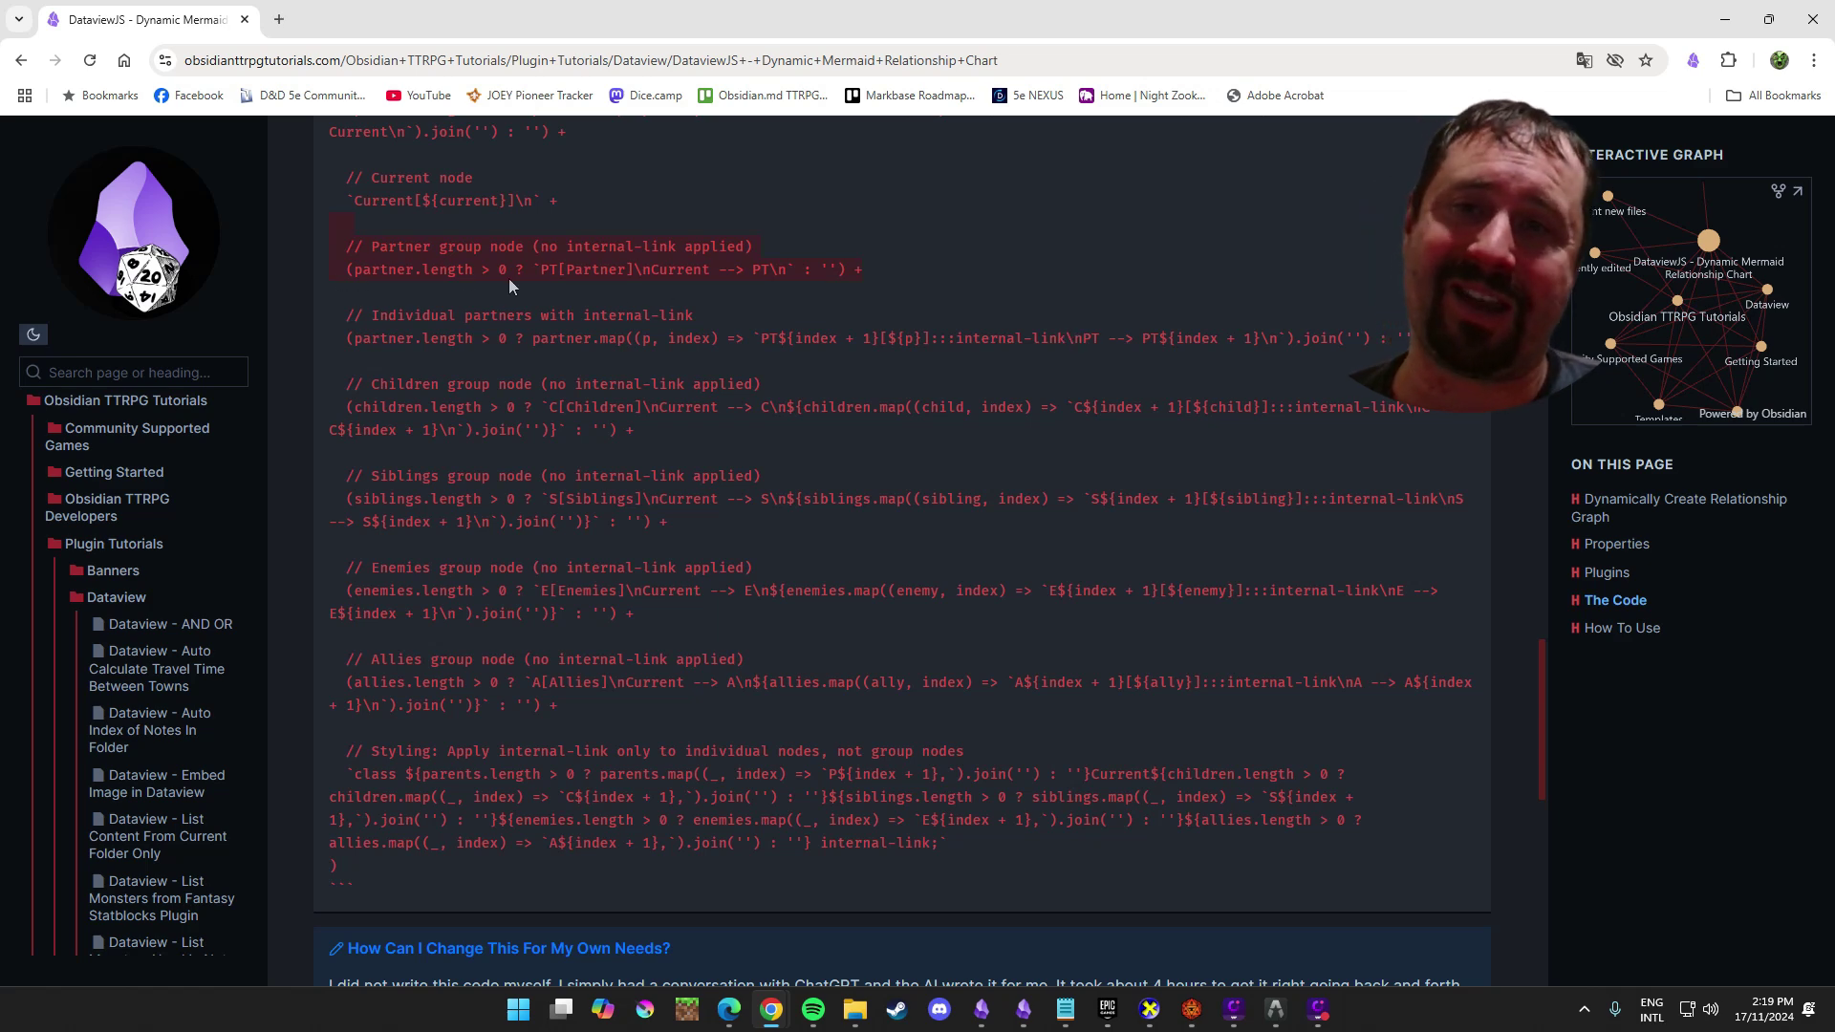
scroll(908, 381, "up", 3)
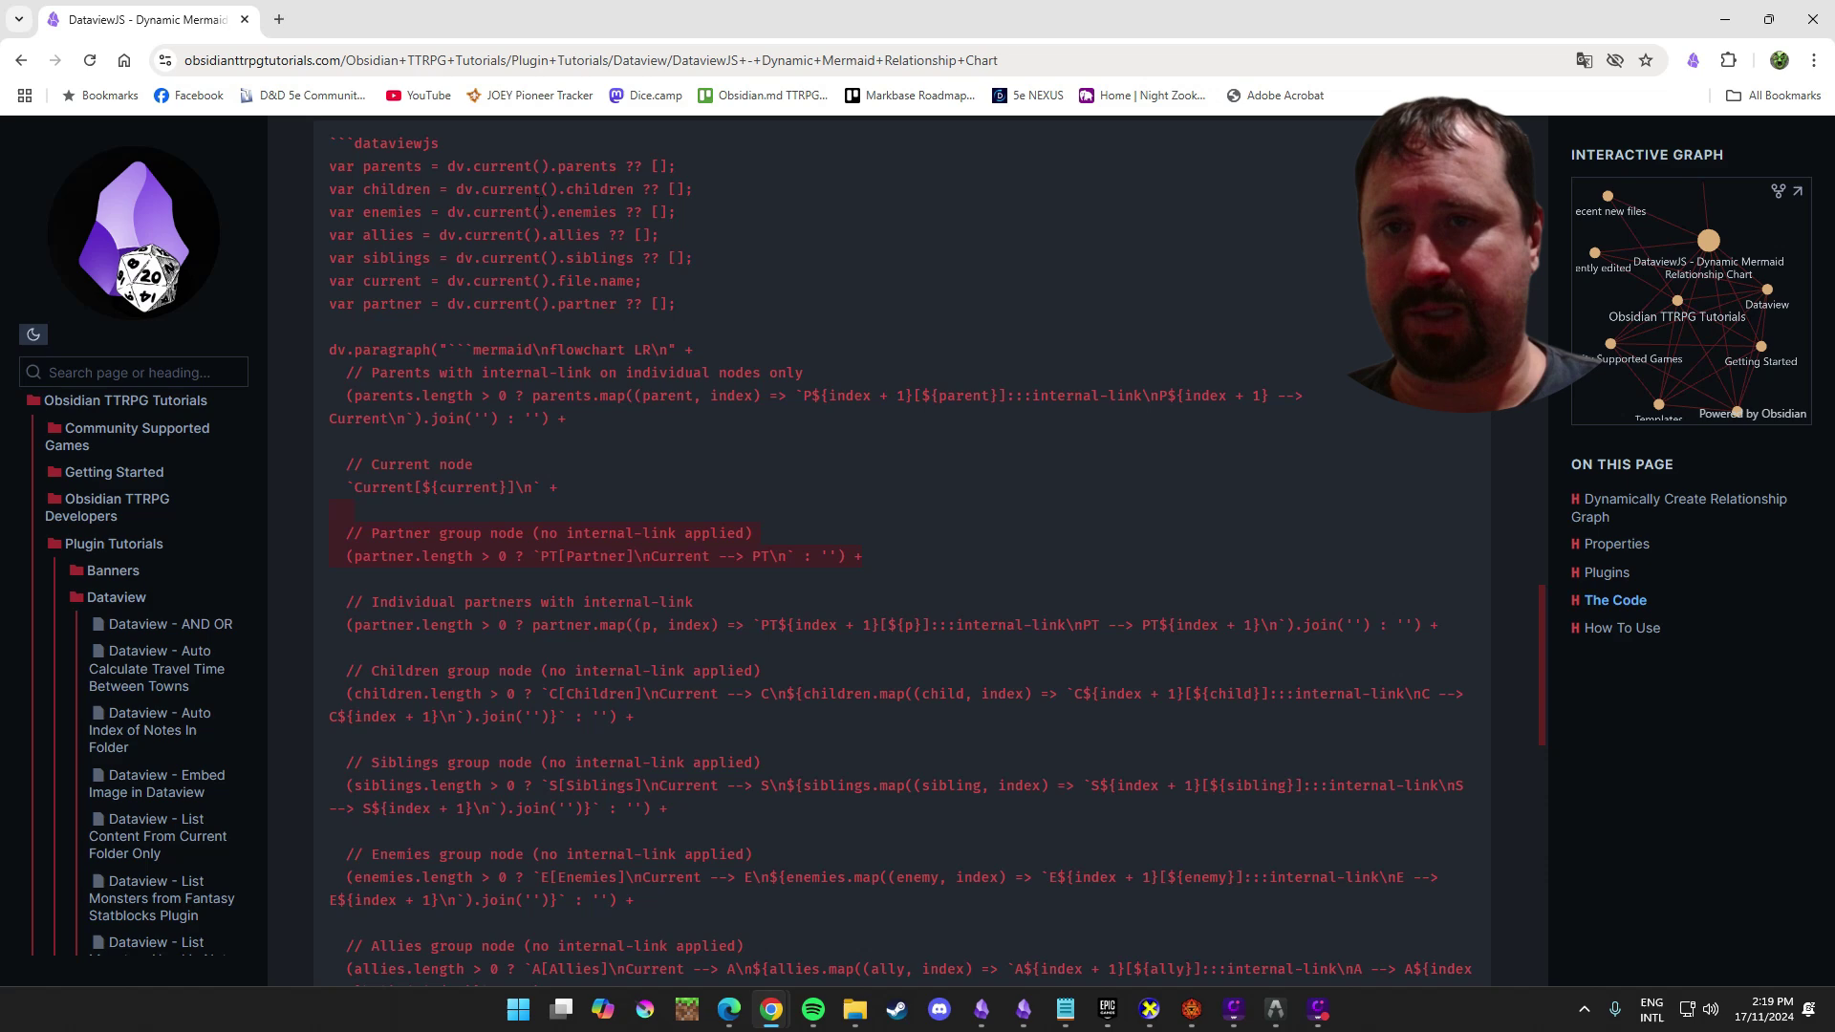
scroll(823, 374, "down", 3)
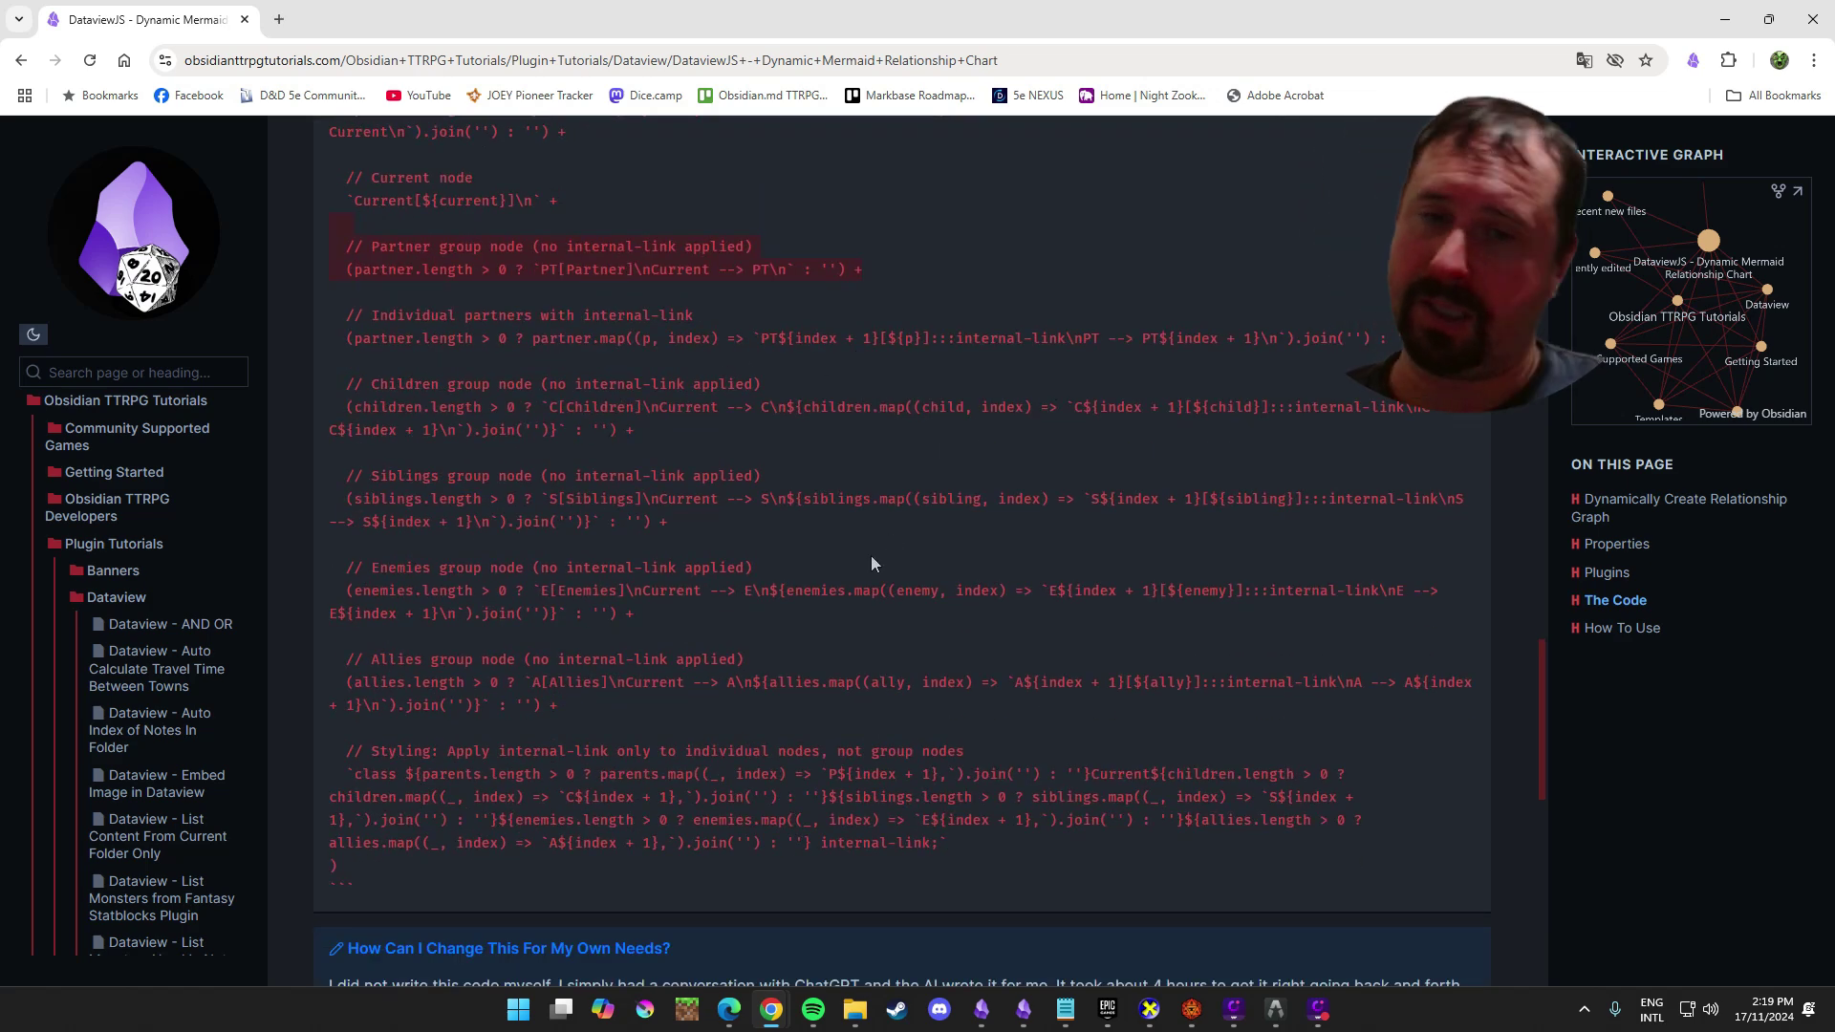
left_click_drag(977, 839, 284, 757)
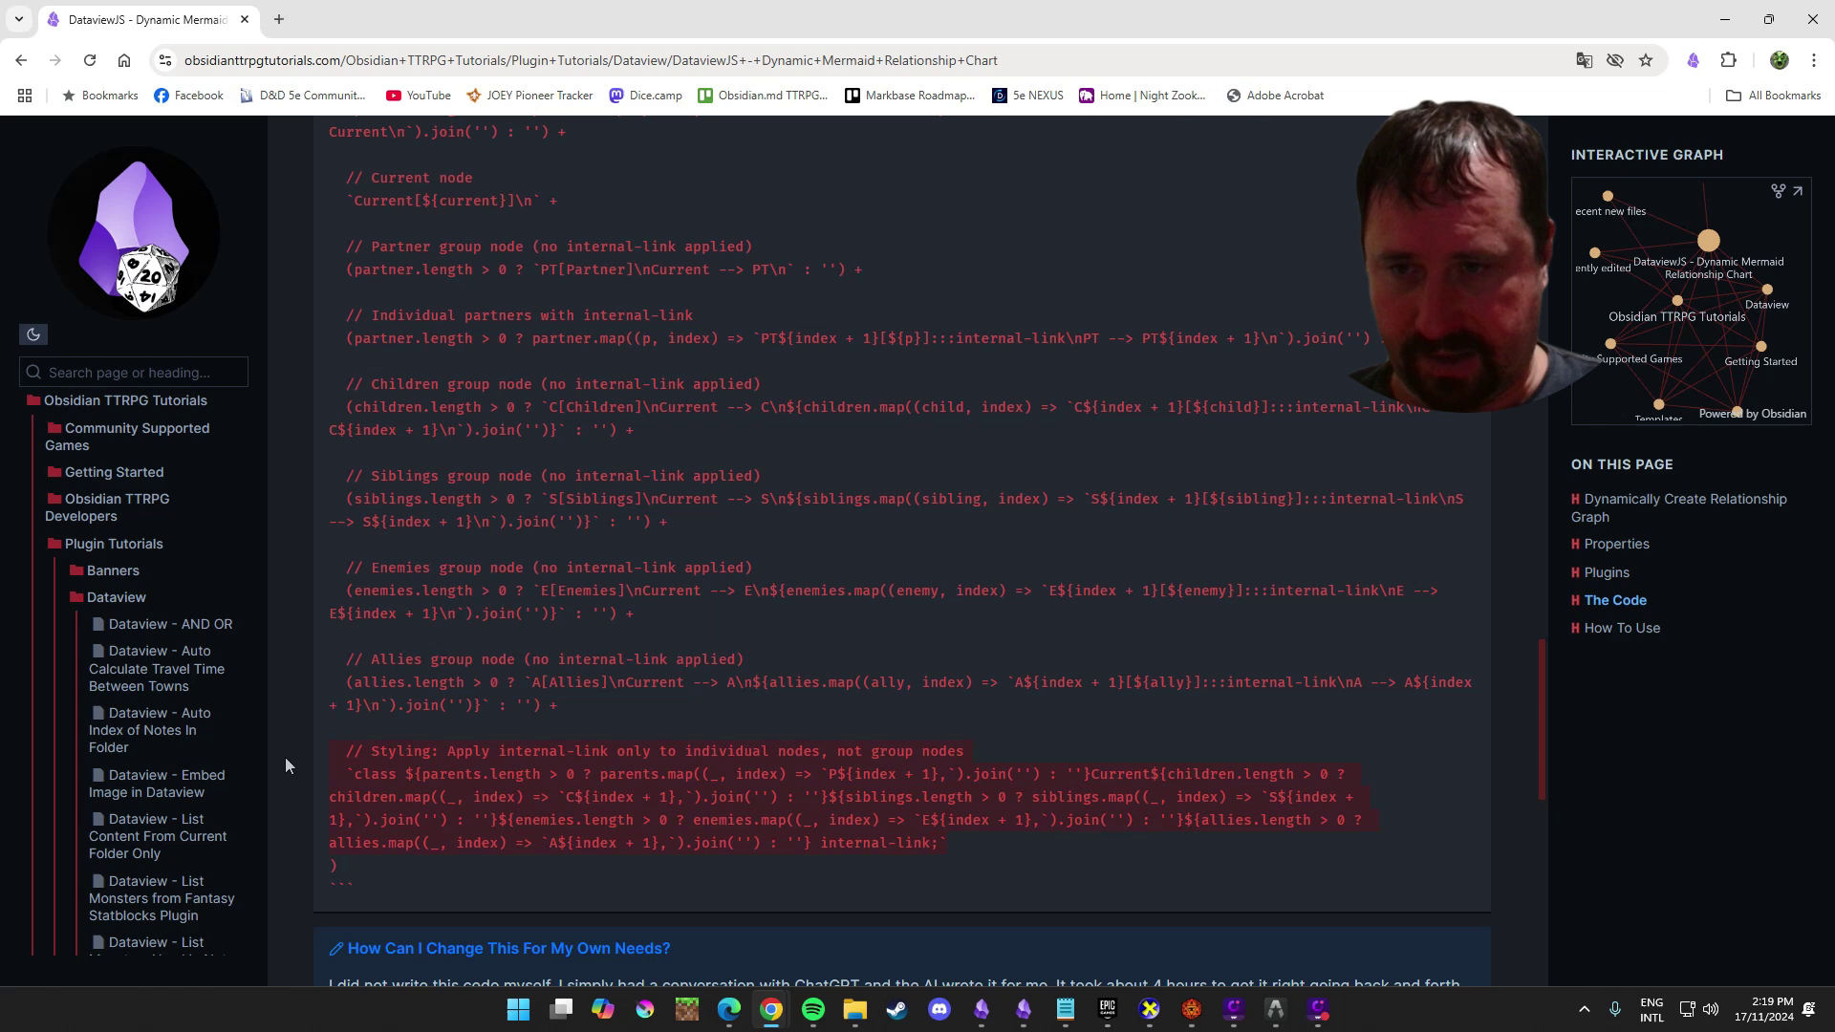
scroll(870, 444, "down", 2)
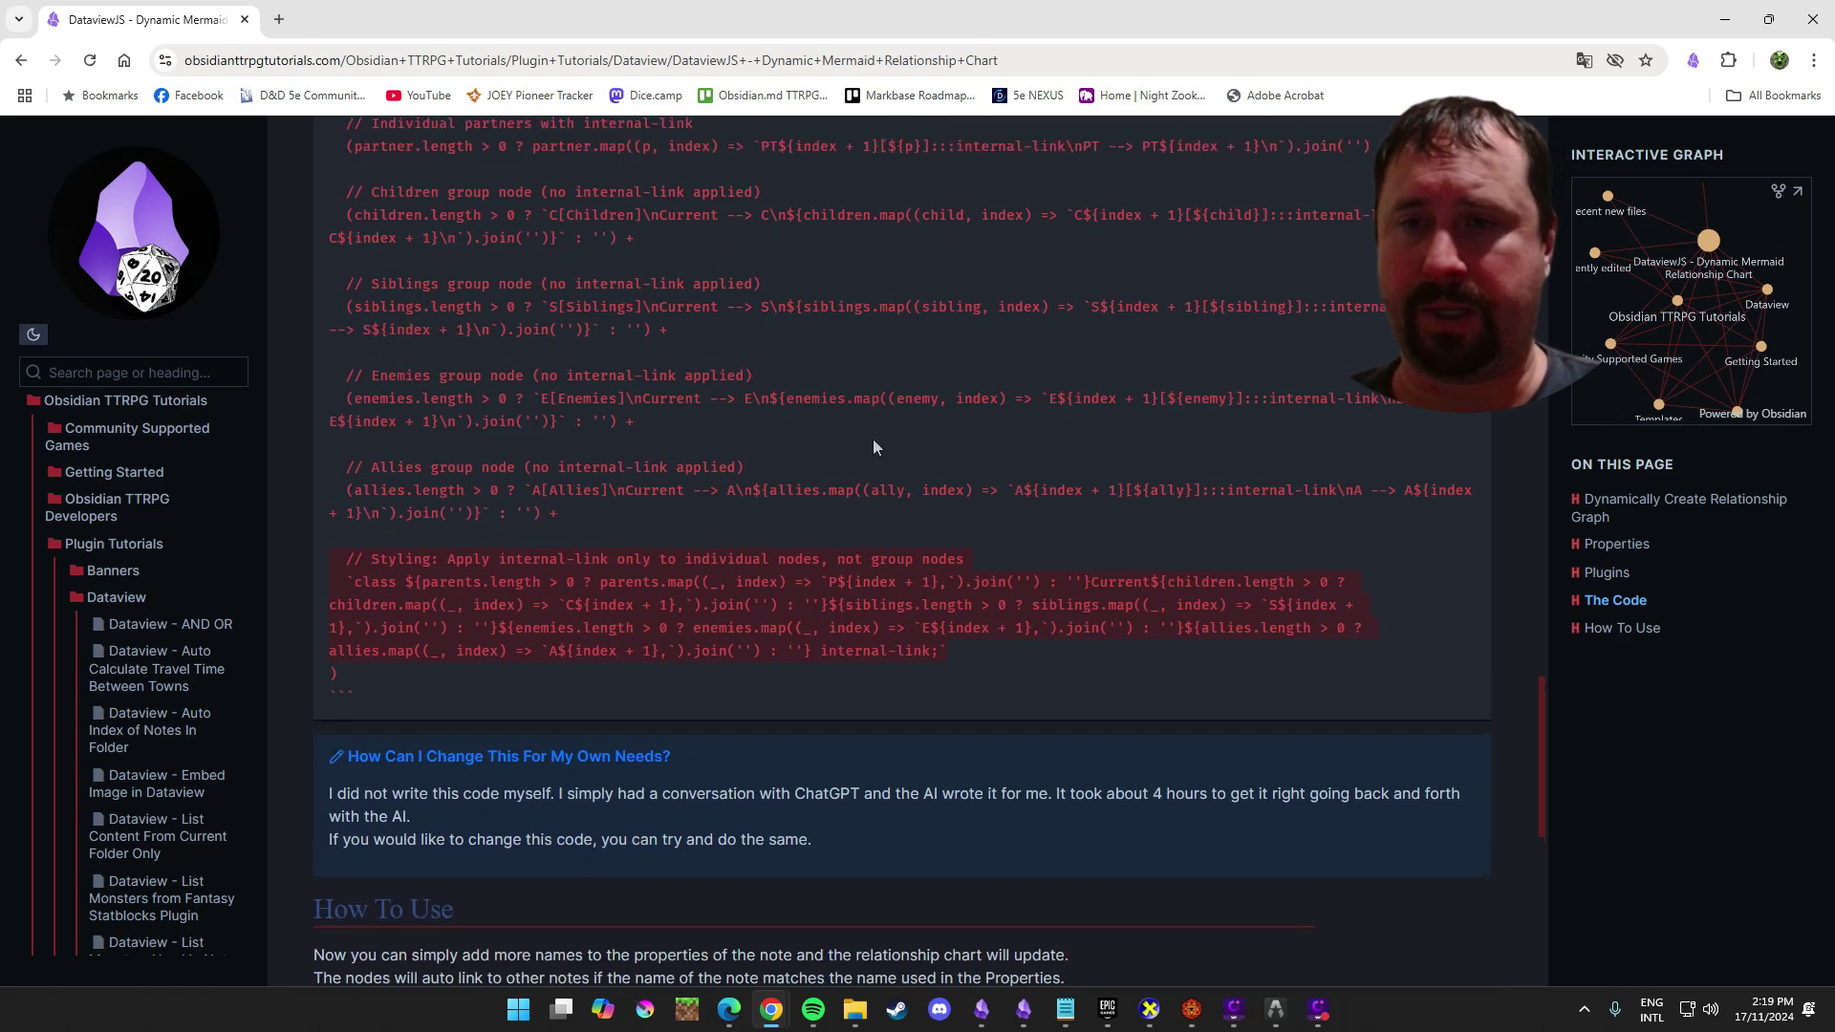
left_click(747, 504)
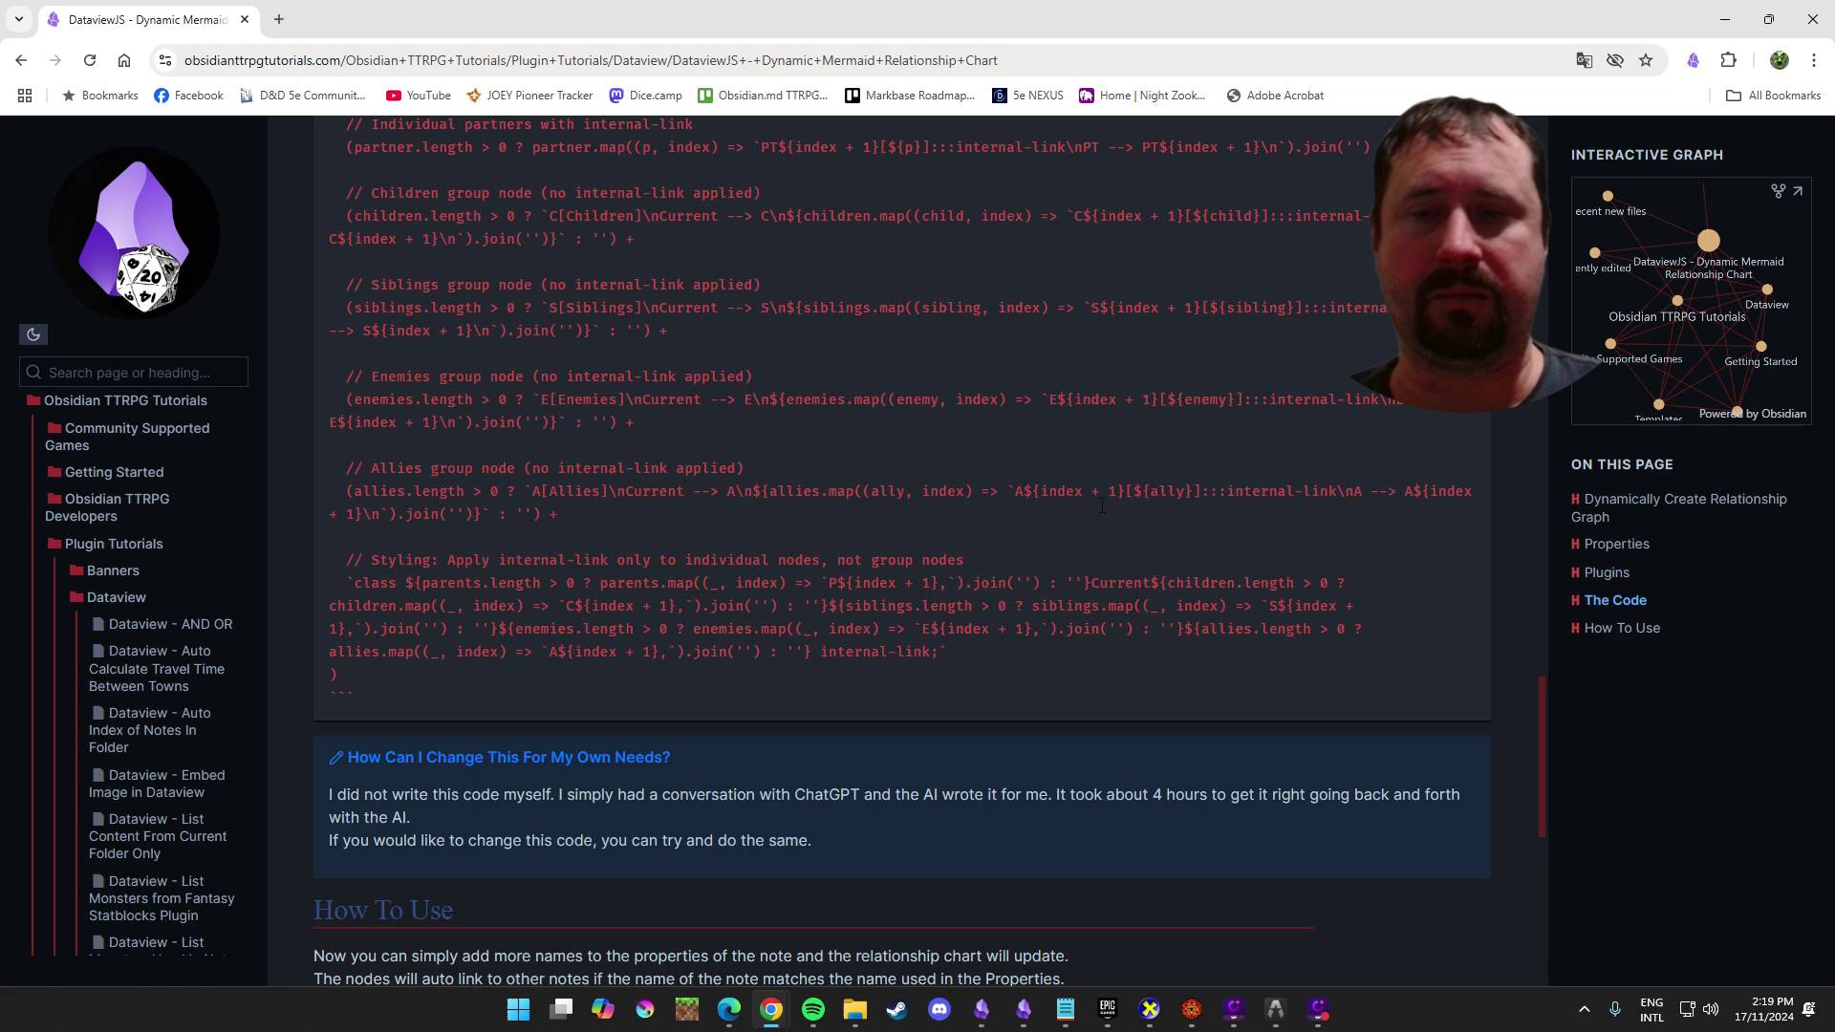
scroll(925, 472, "down", 6)
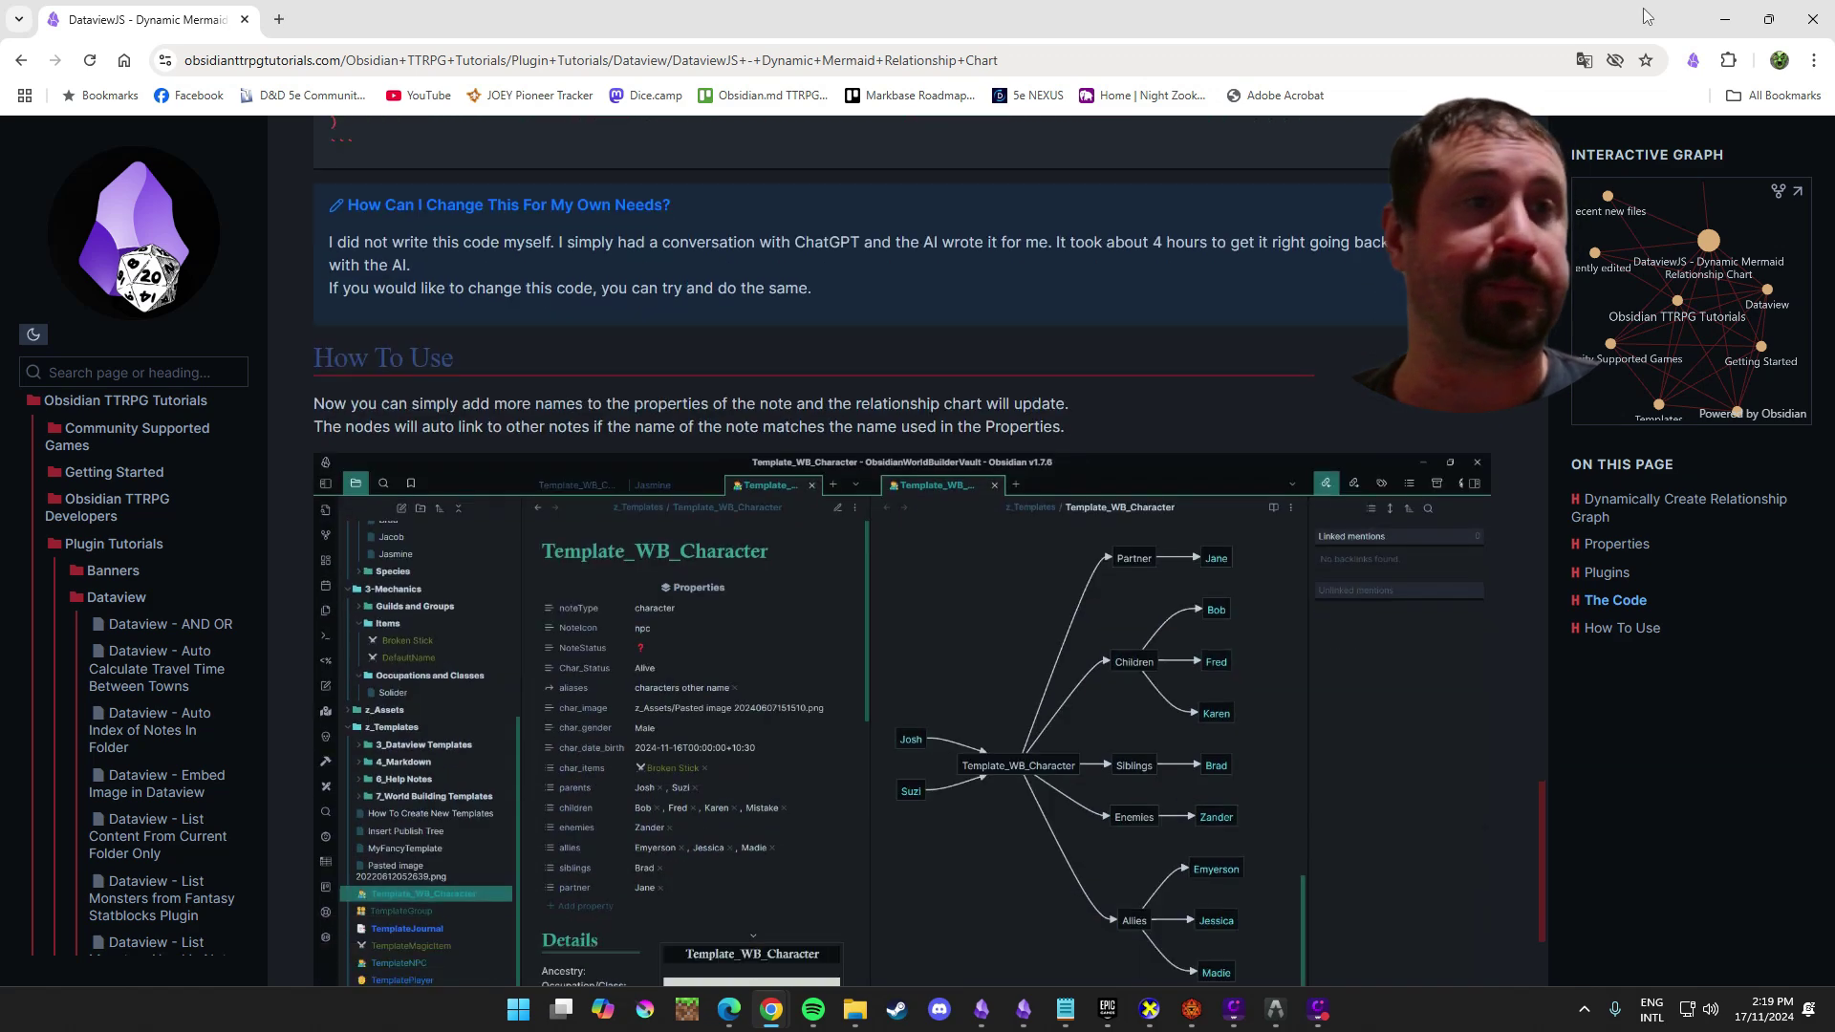
left_click(1724, 20)
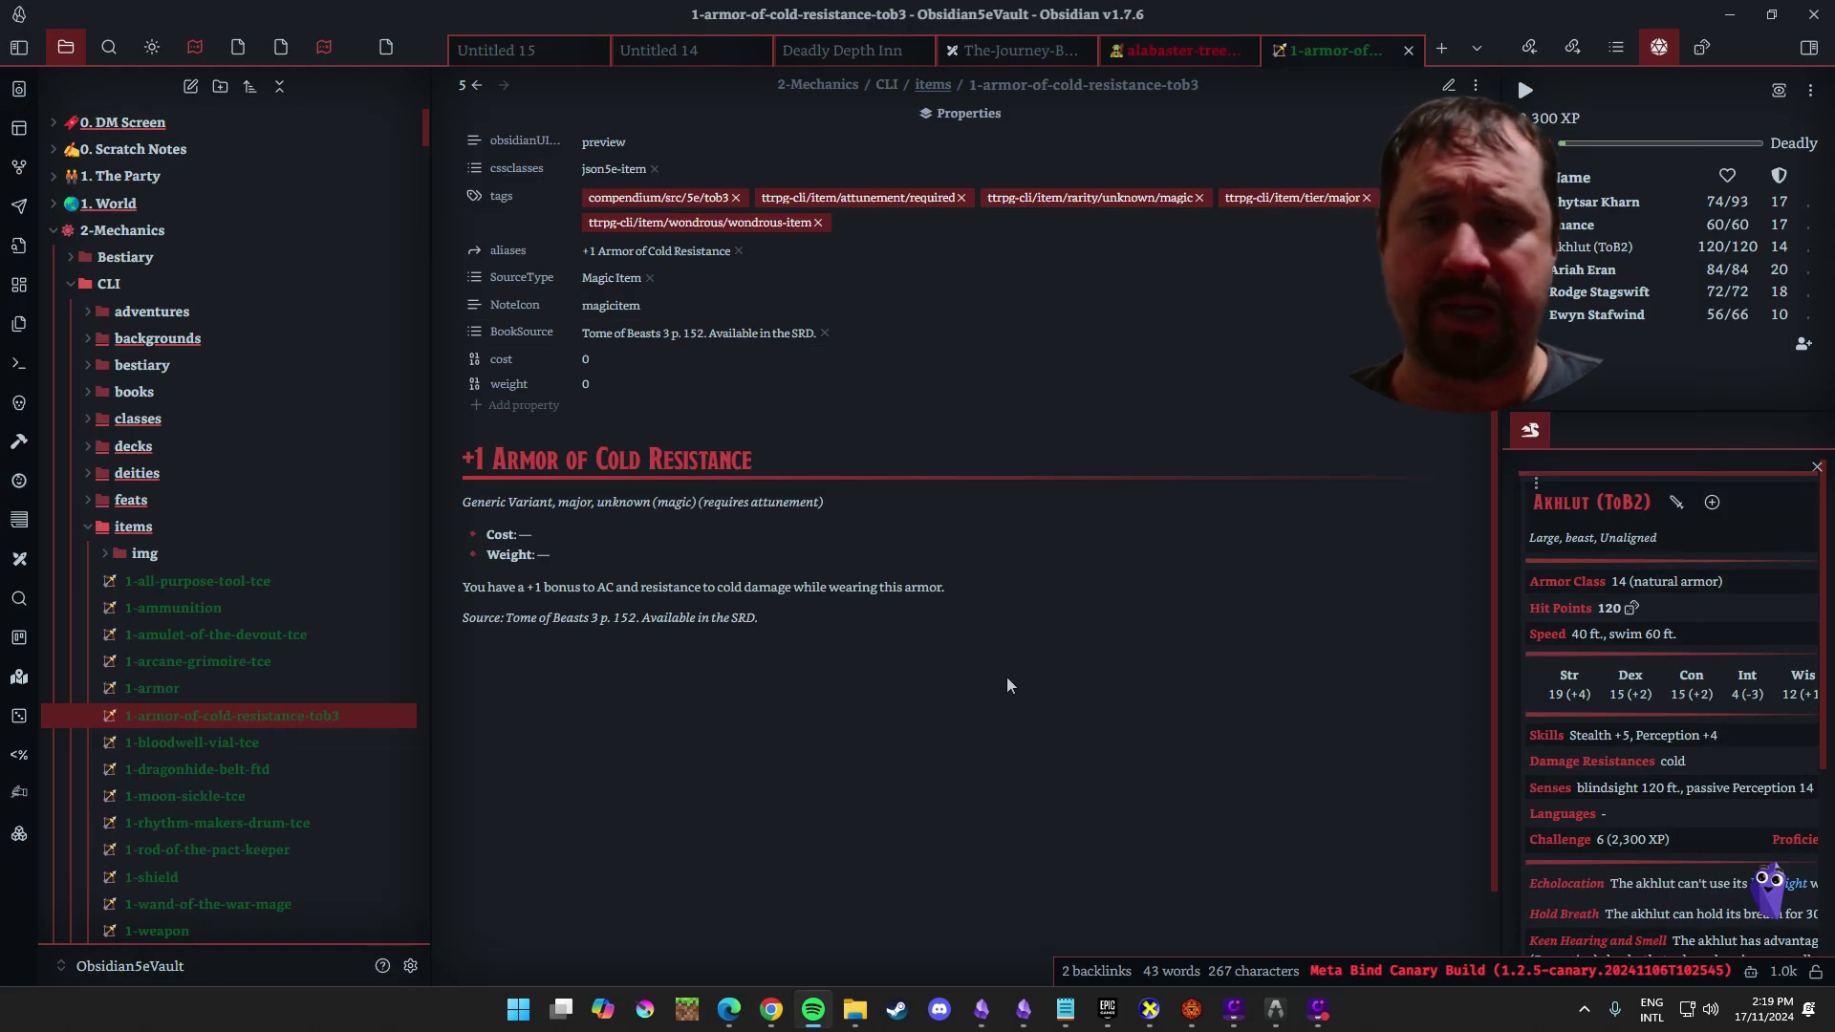
In the Template_WB_Character dataviewjs block, change 'flowchart LR' to 'flowchart TD'
mouse_move(1023, 1008)
left_click(984, 930)
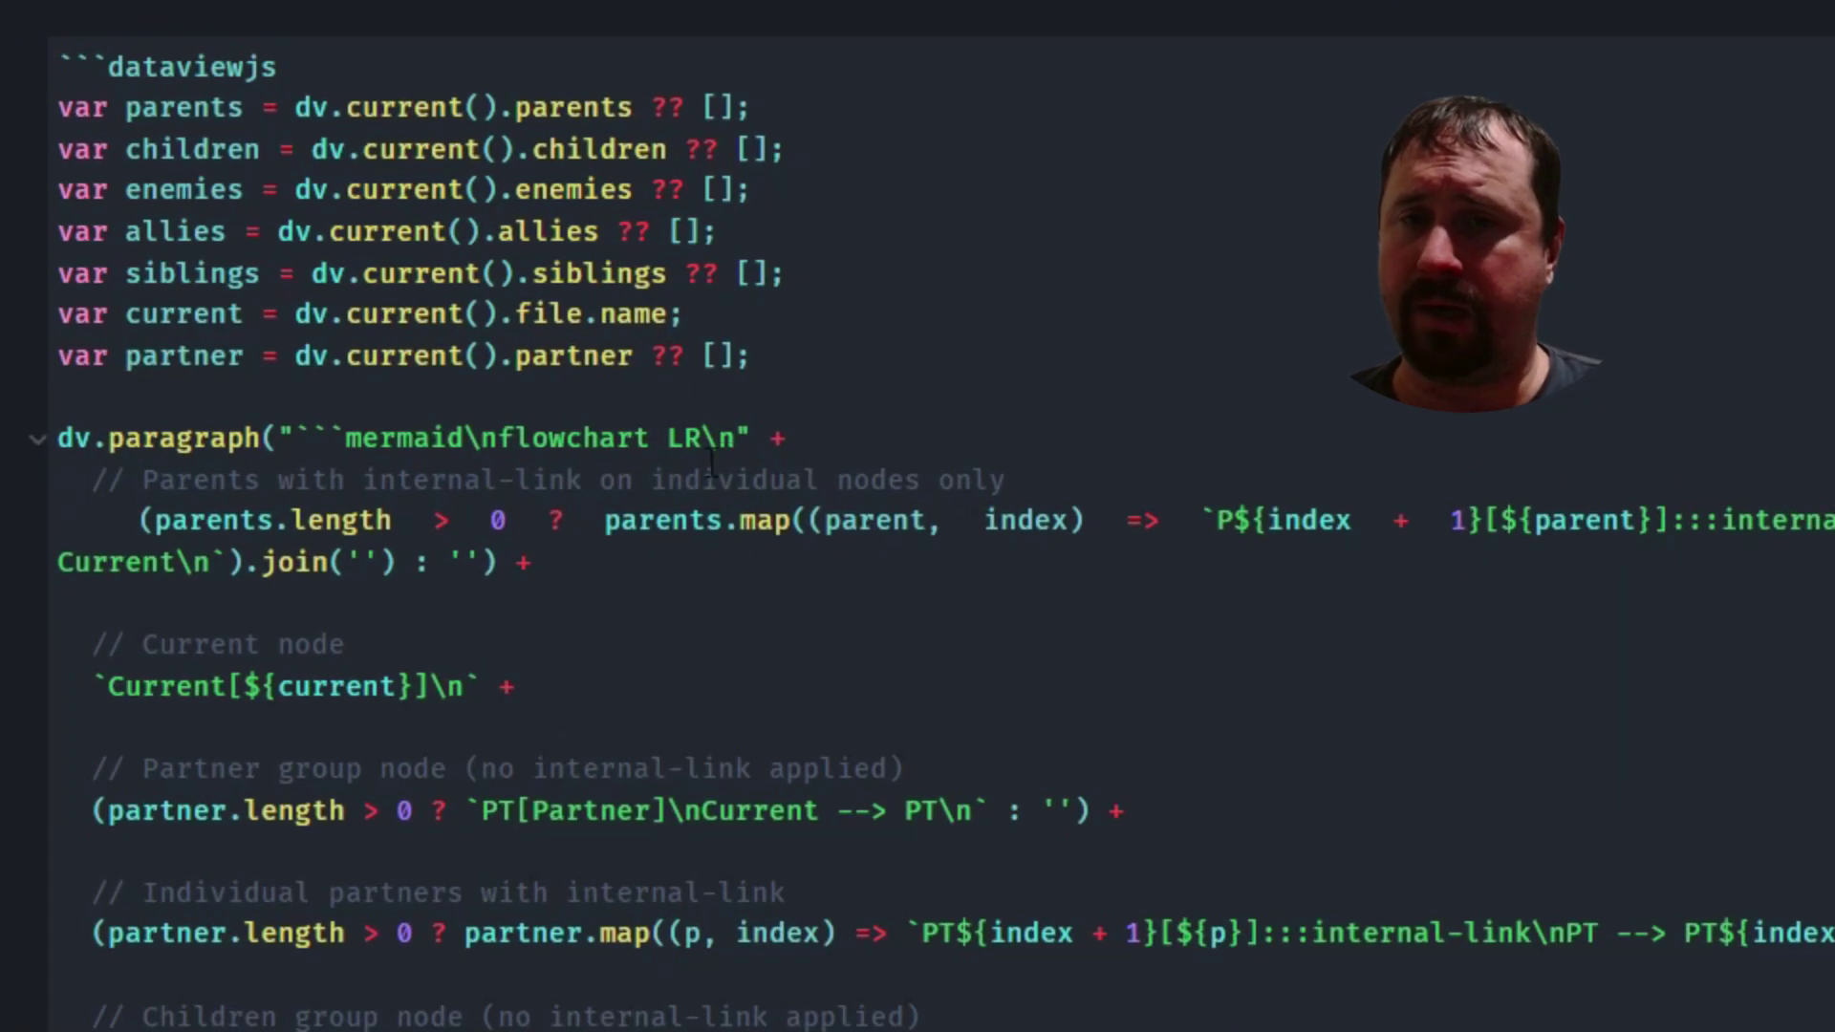
left_click(710, 457)
key("BackSpace")
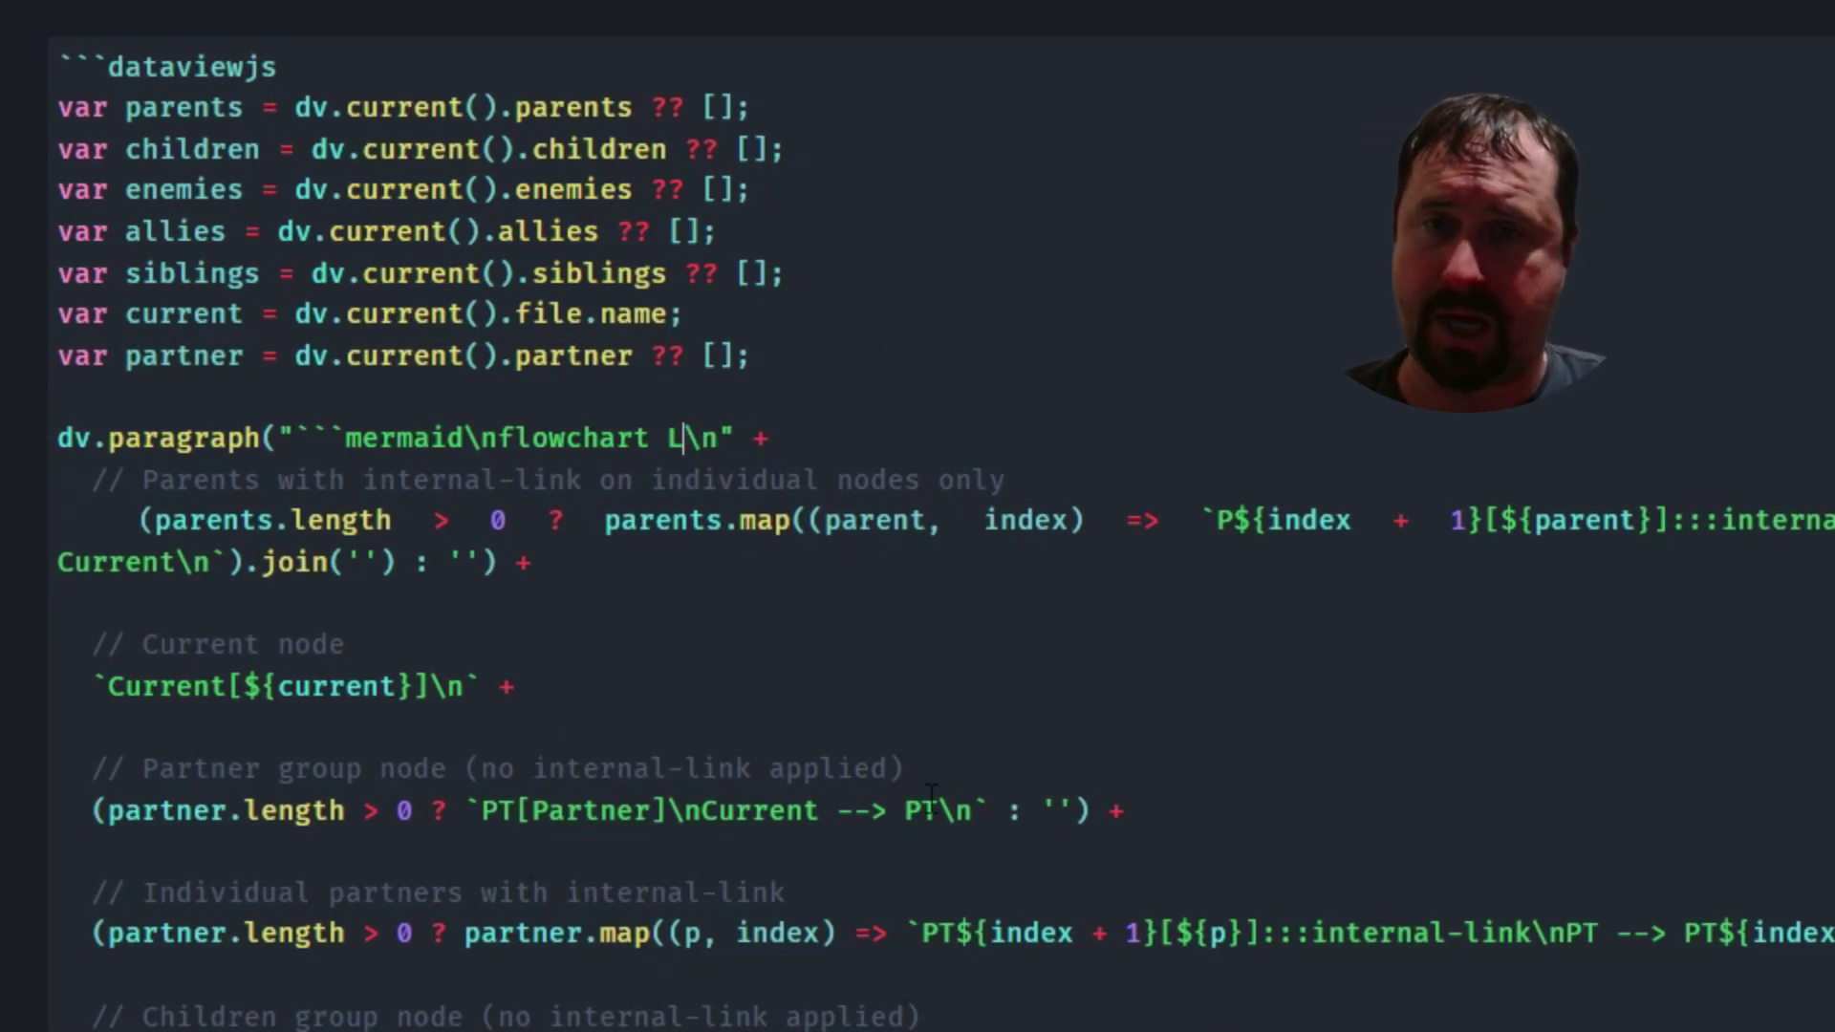
key("BackSpace")
type("TD")
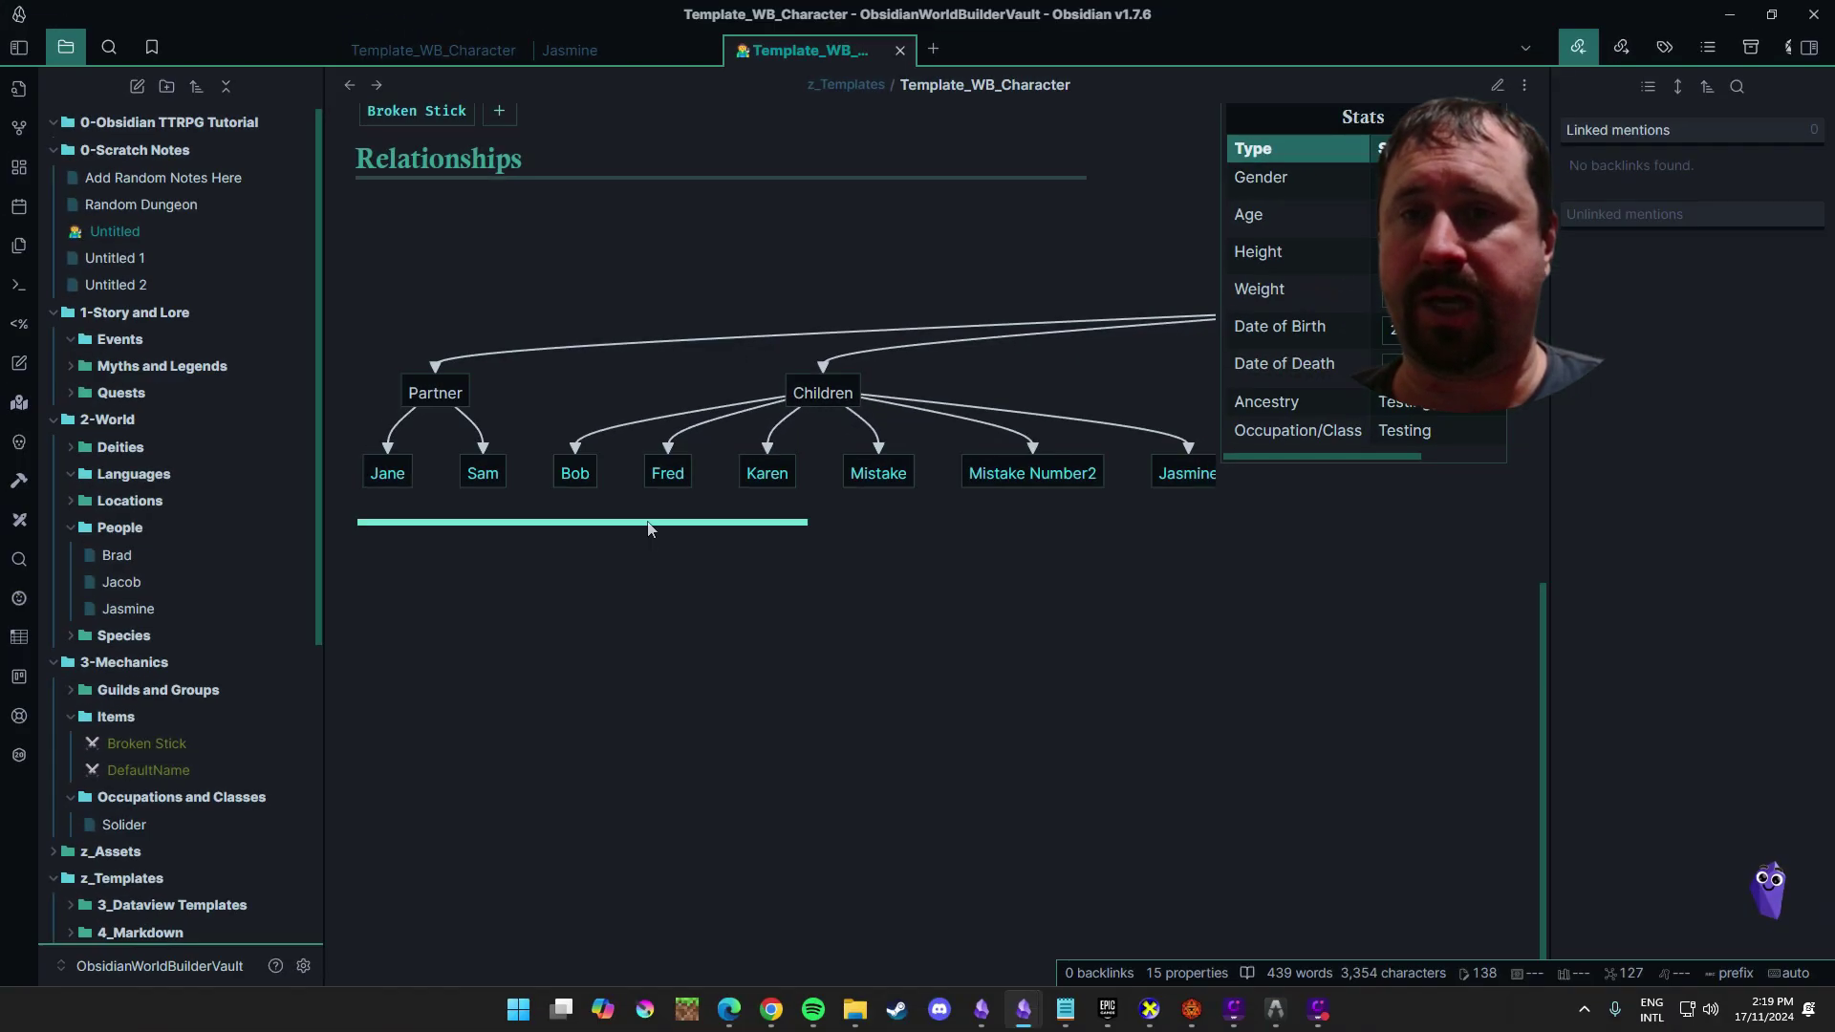
Set the chart code back to 'flowchart LR' and return to reading view
scroll(798, 526, "right", 5)
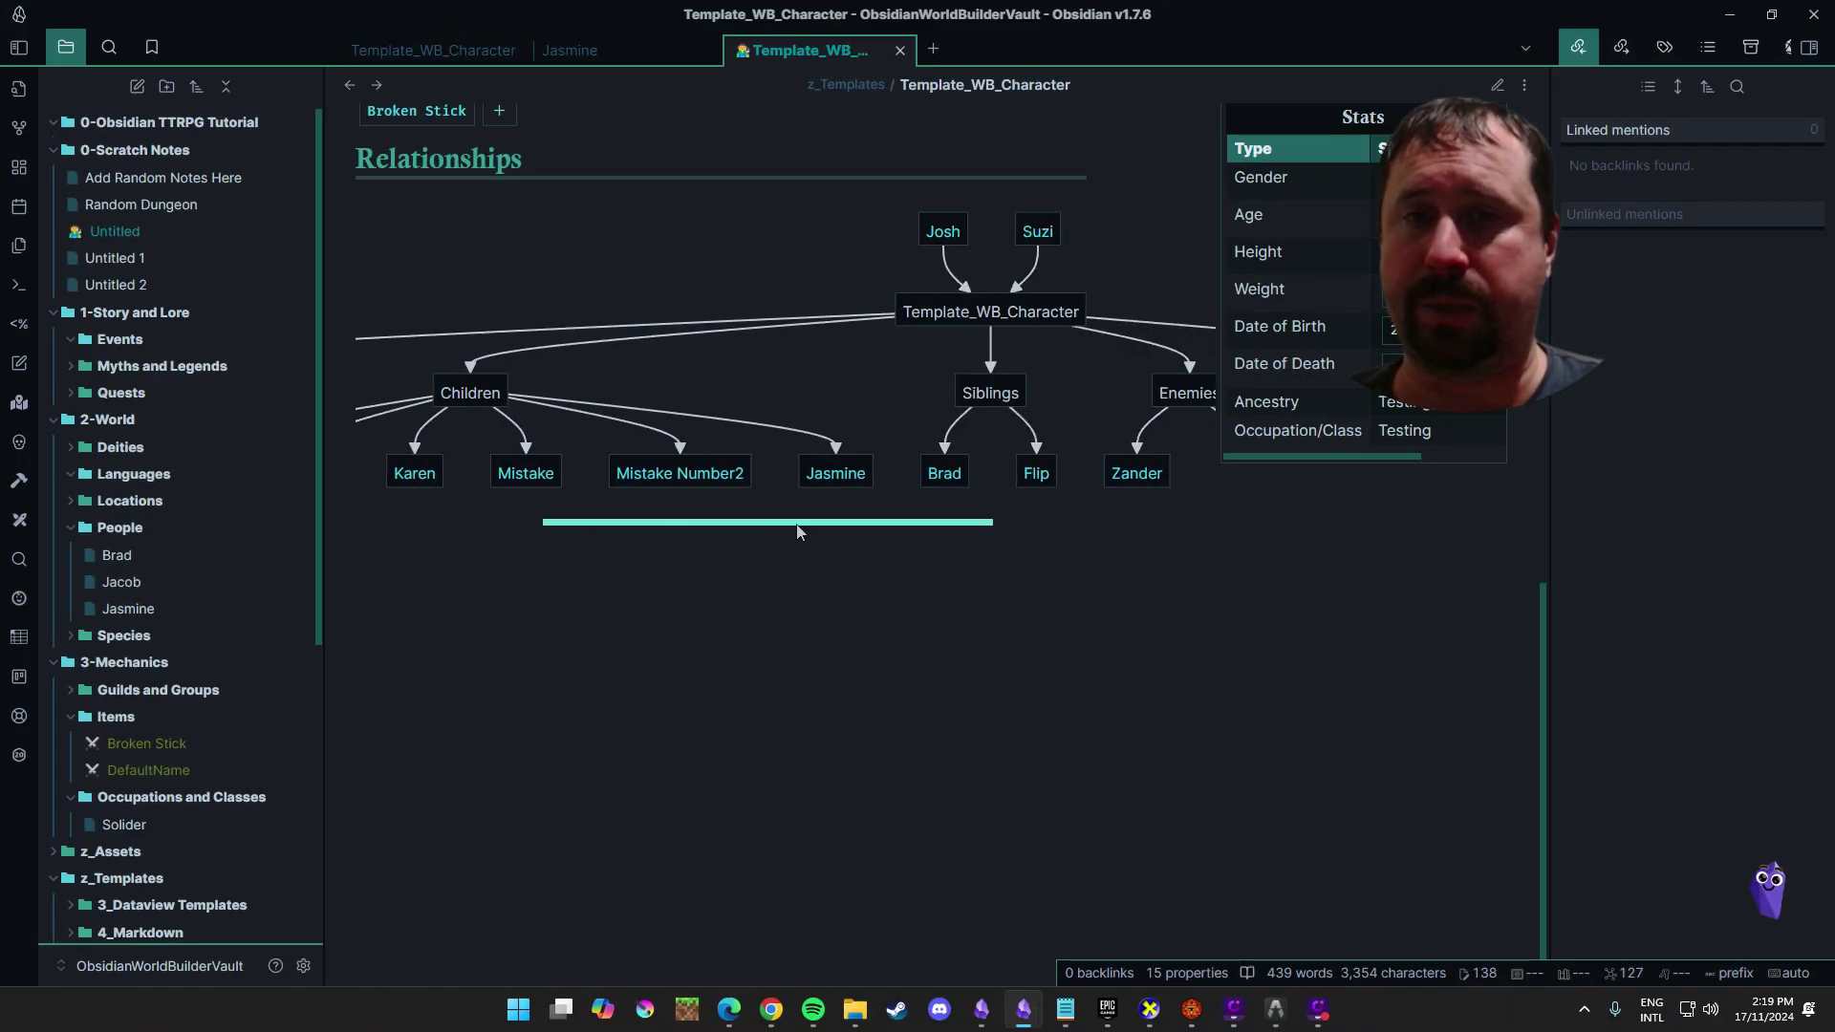
scroll(798, 533, "right", 5)
left_click_drag(1120, 524, 319, 605)
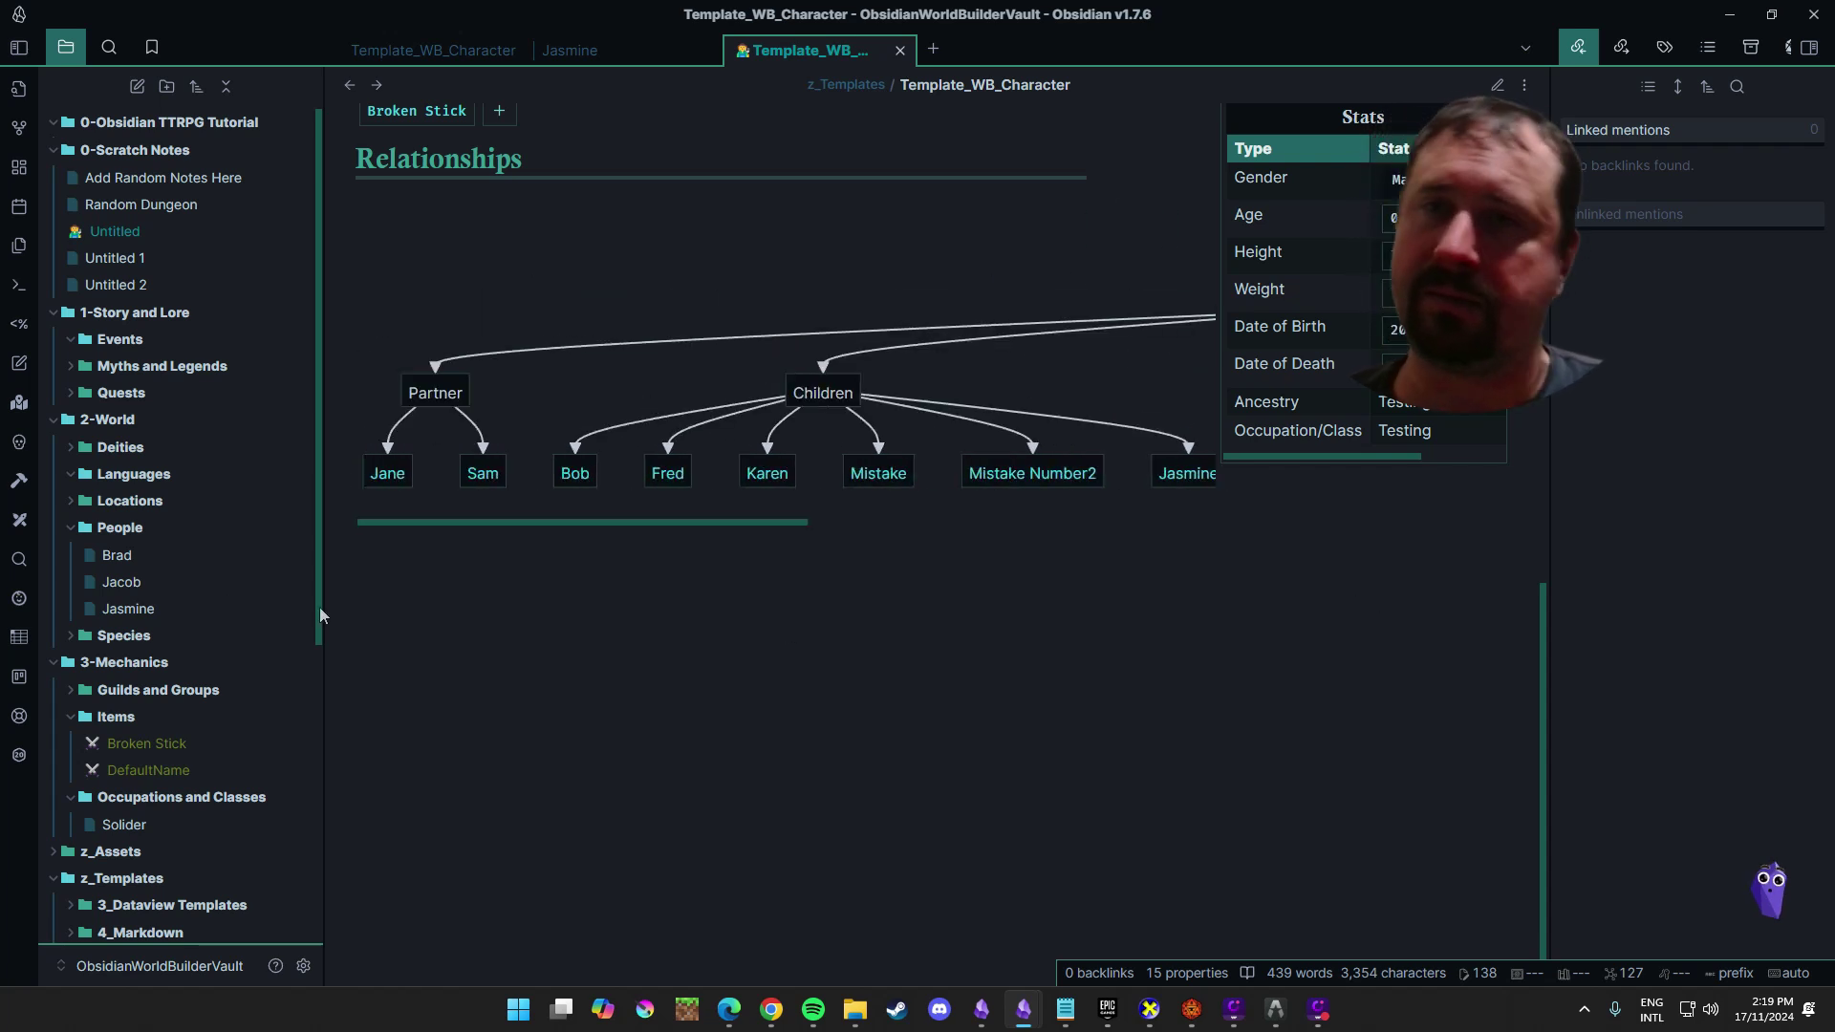
left_click_drag(546, 560, 357, 633)
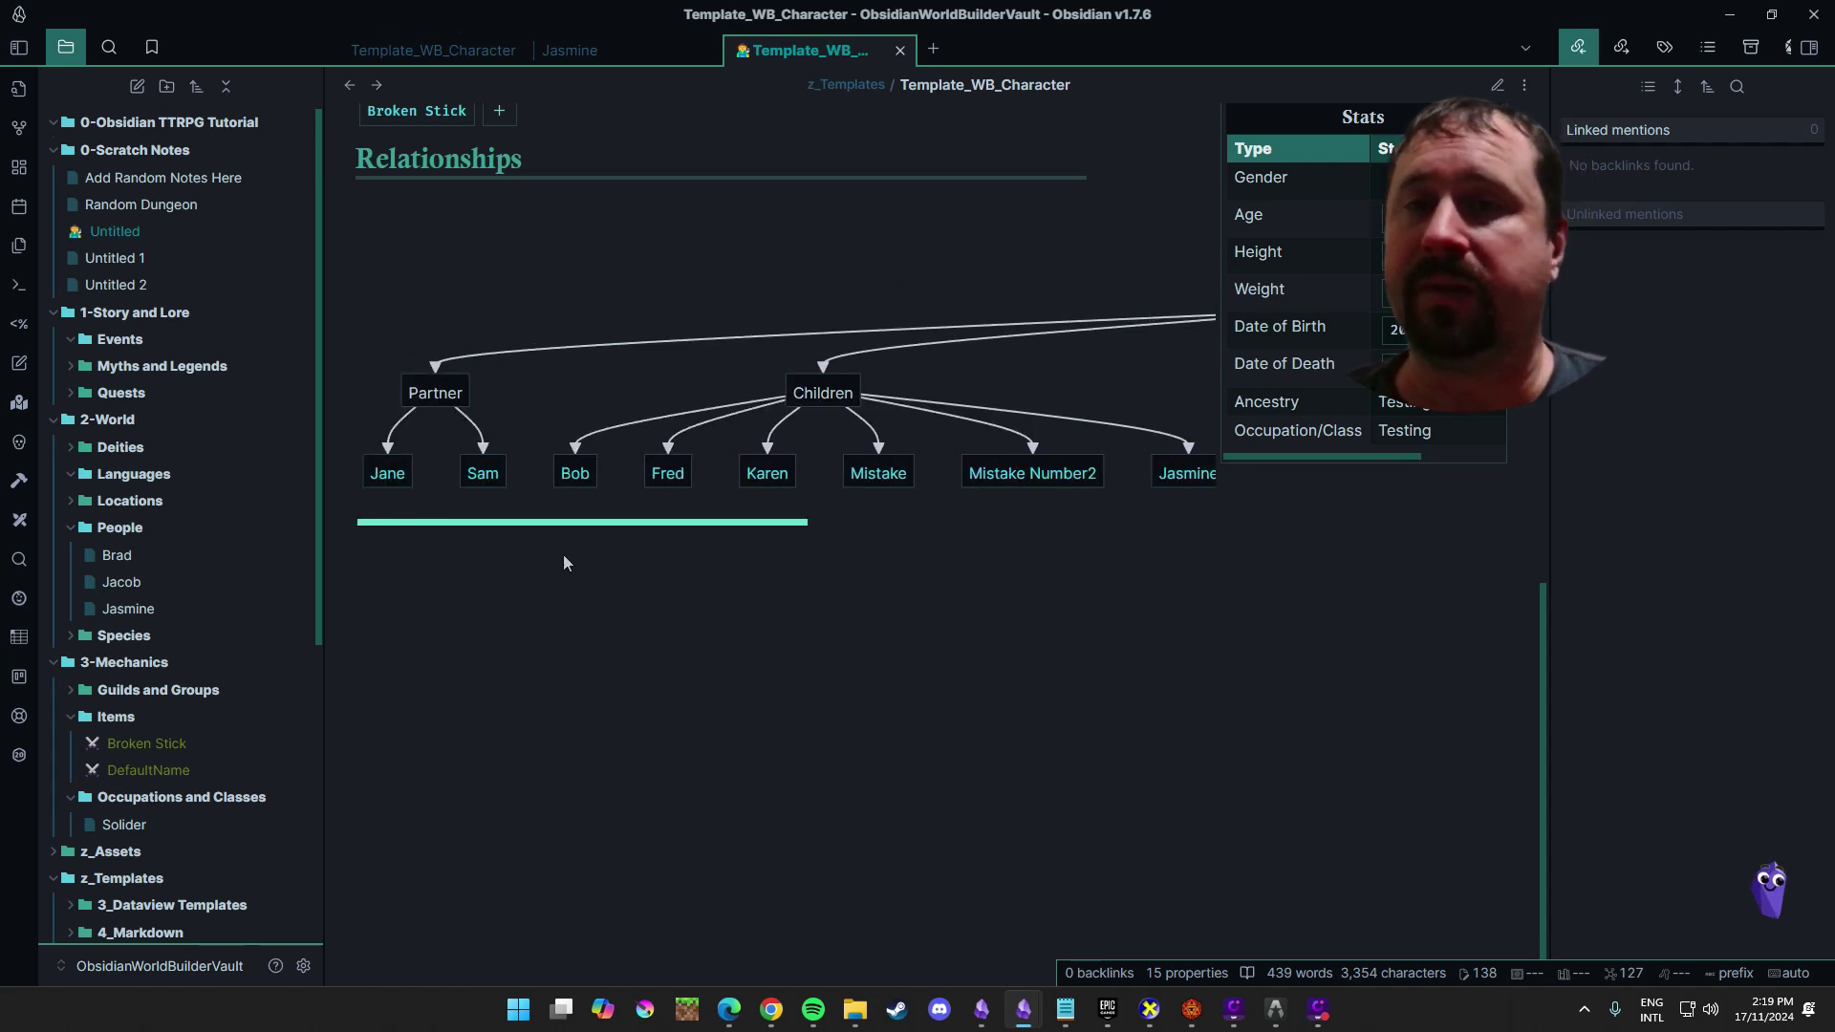
left_click_drag(602, 525, 543, 595)
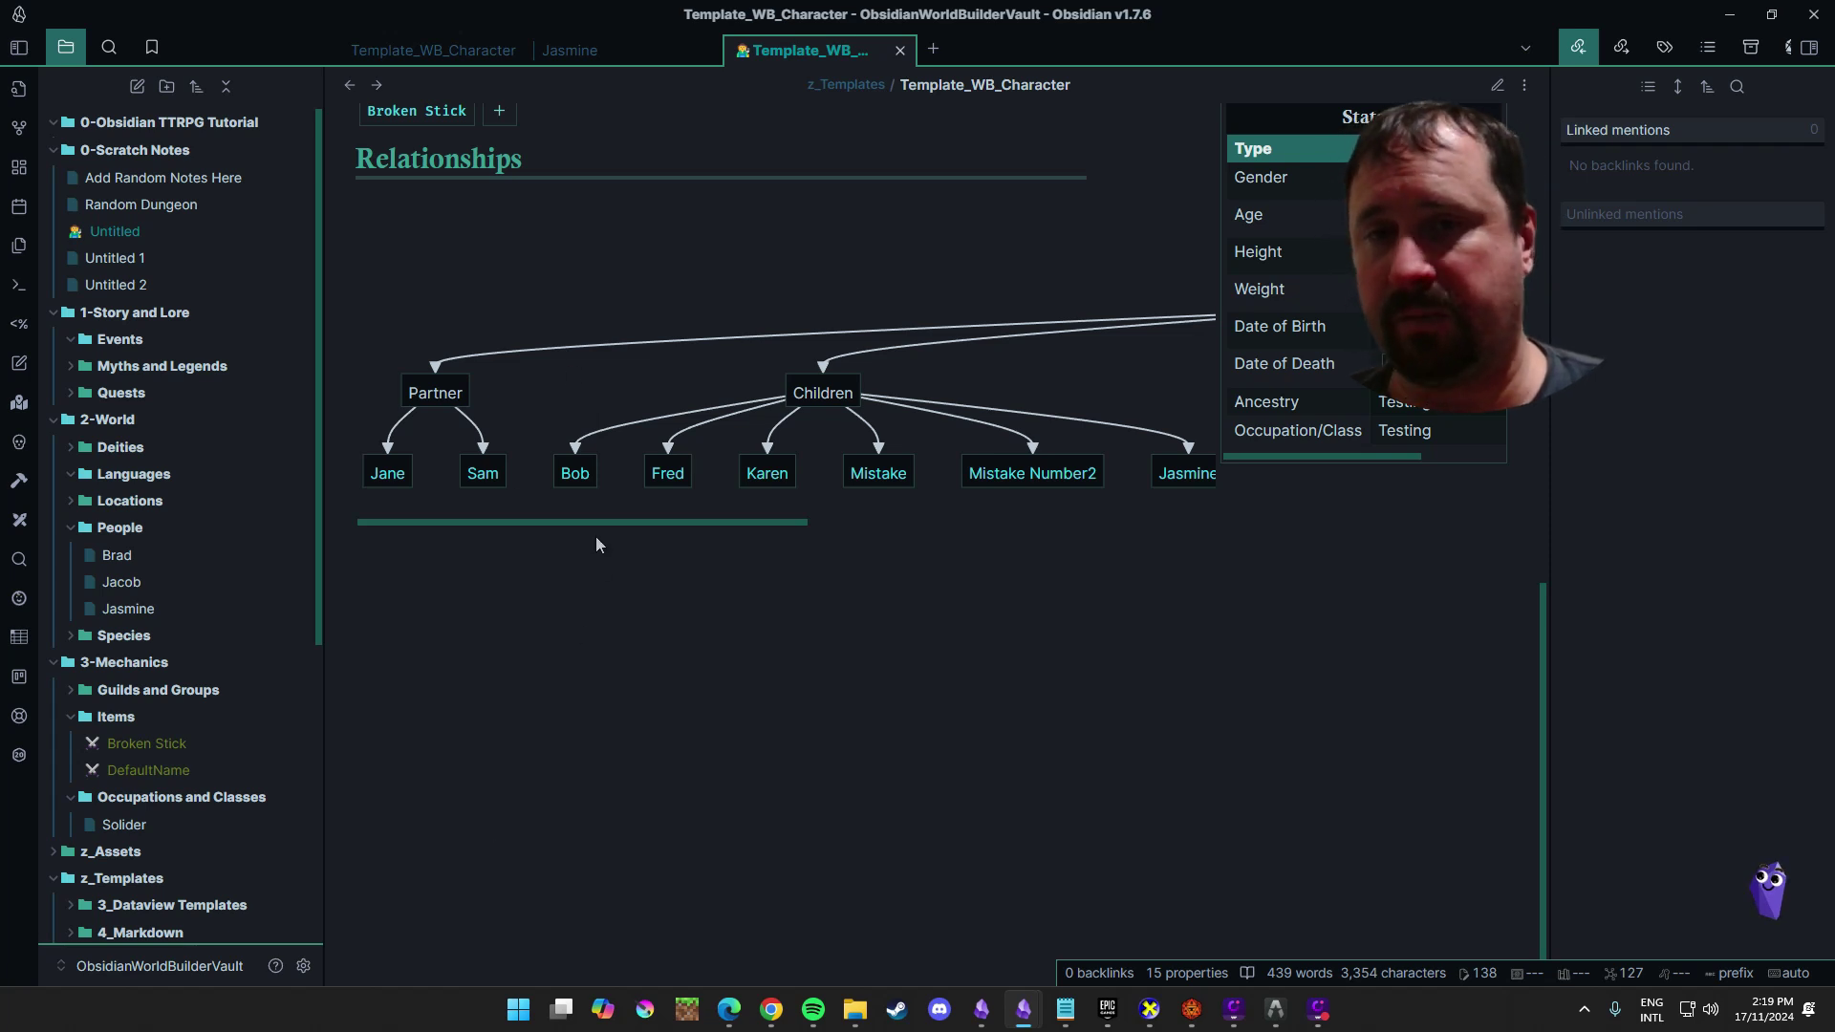
left_click(1496, 86)
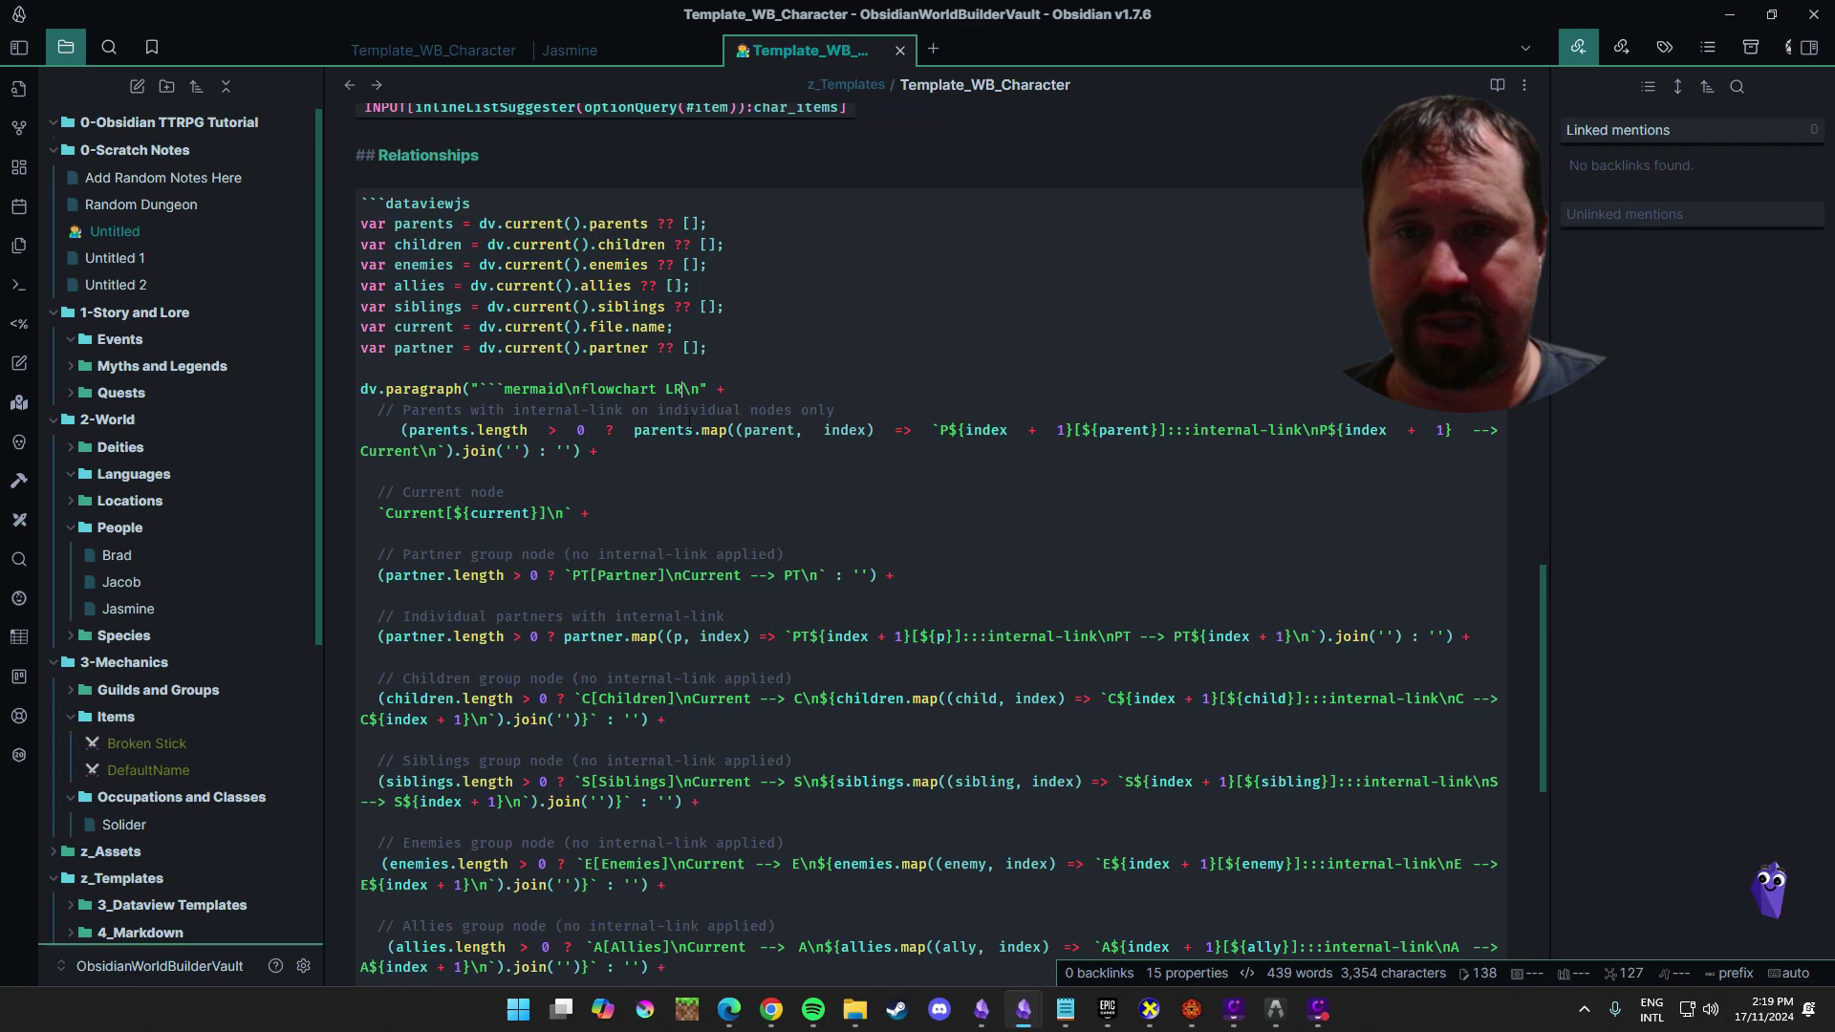
left_click(1496, 86)
Check the rendered left-to-right chart of partners, six children, siblings, enemies and allies
scroll(1046, 482, "down", 5)
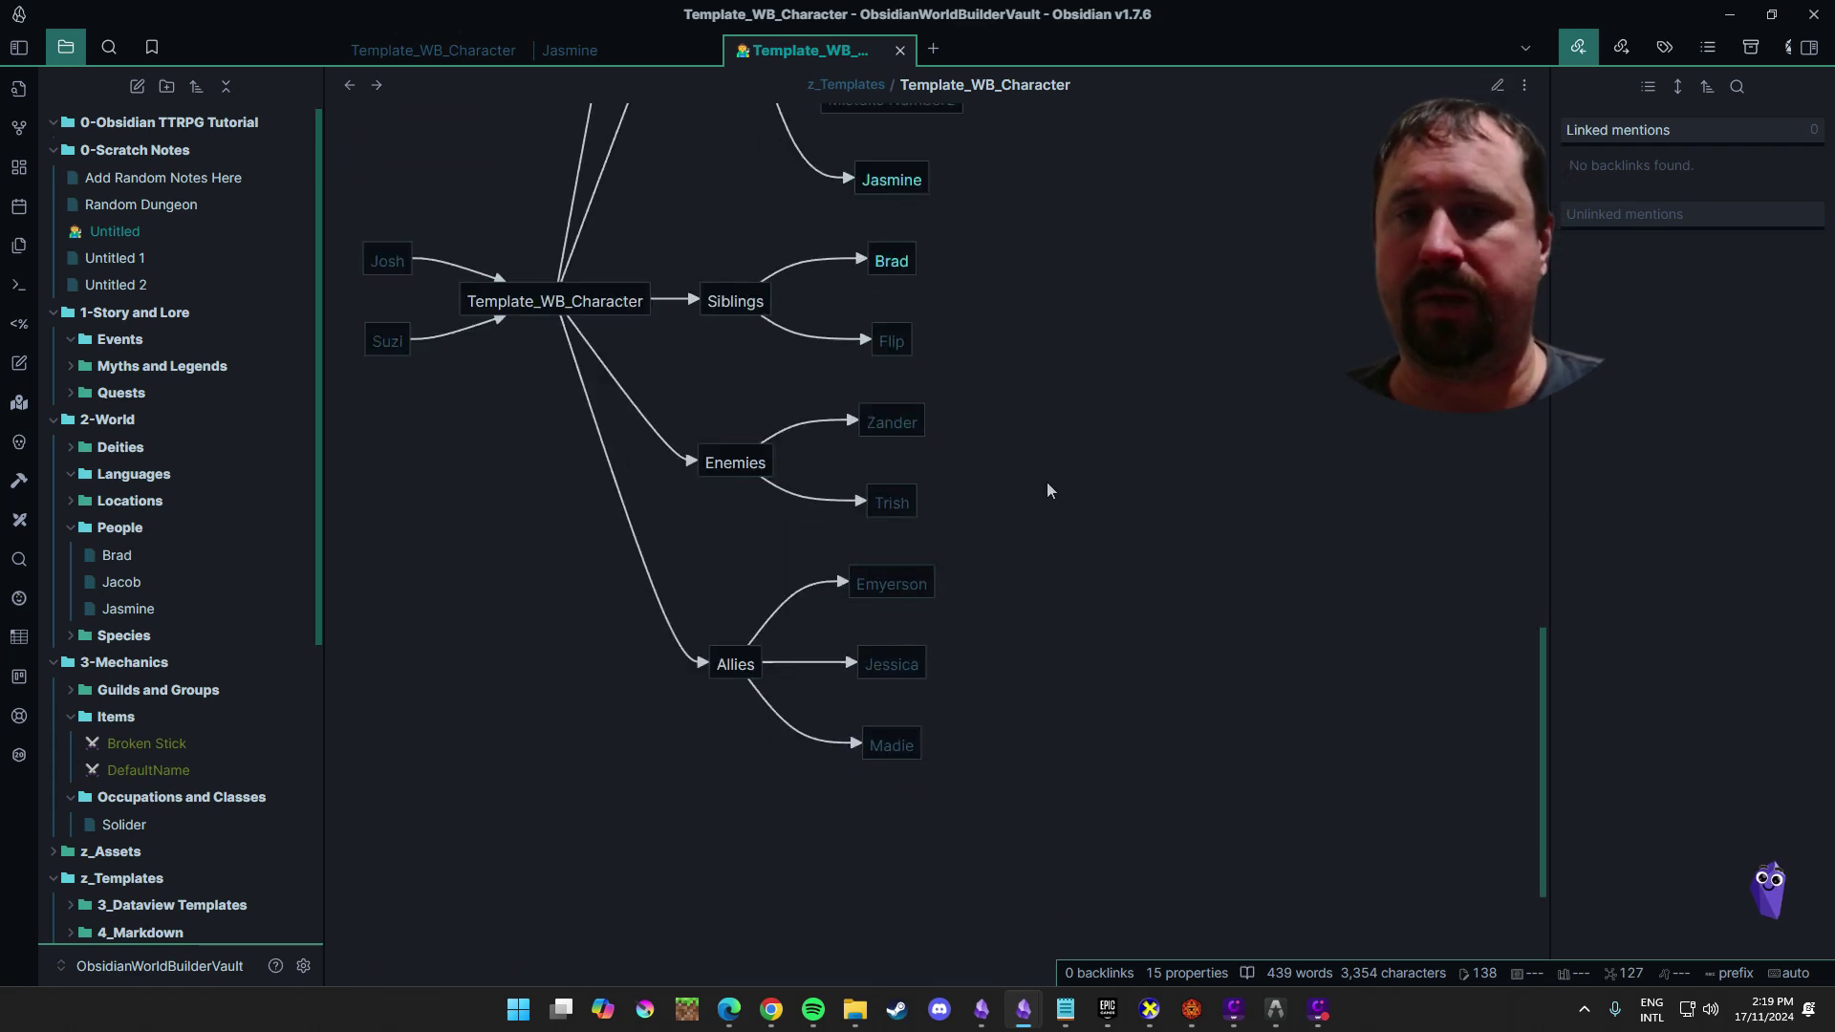
scroll(1046, 481, "up", 4)
scroll(1046, 481, "down", 3)
scroll(1043, 492, "up", 6)
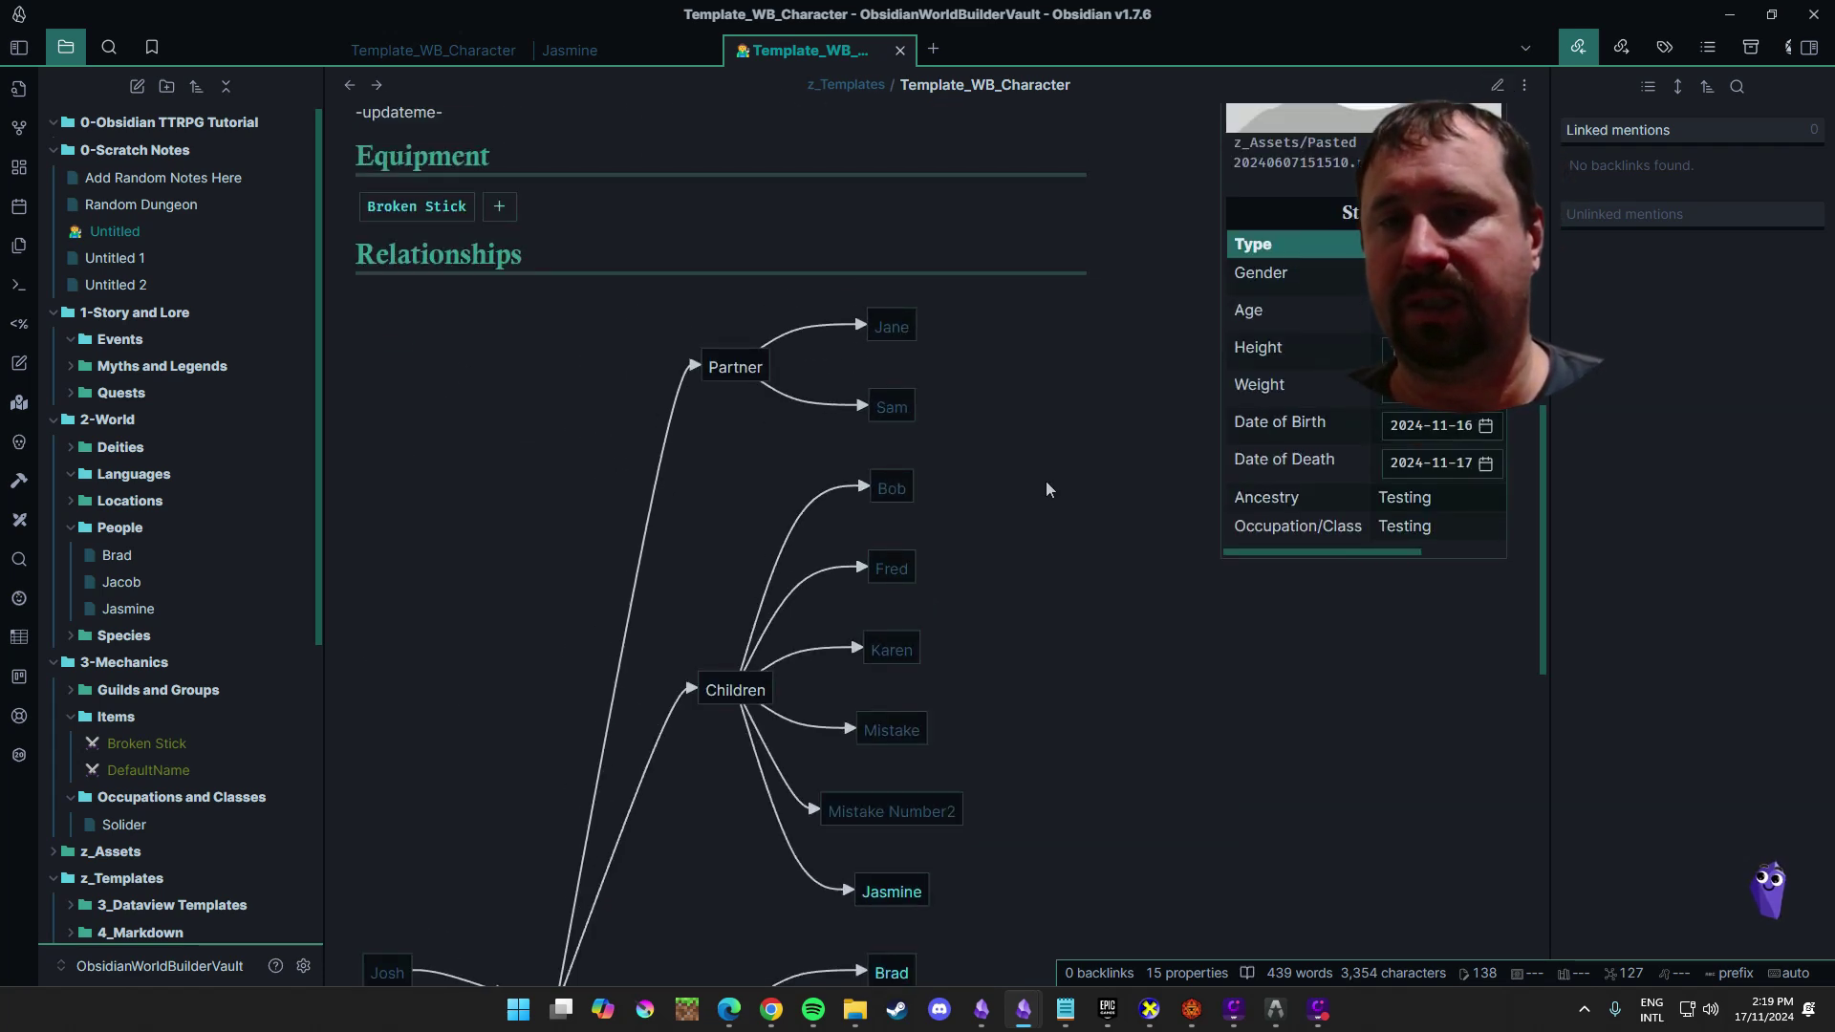
scroll(946, 489, "down", 1)
scroll(1038, 489, "down", 2)
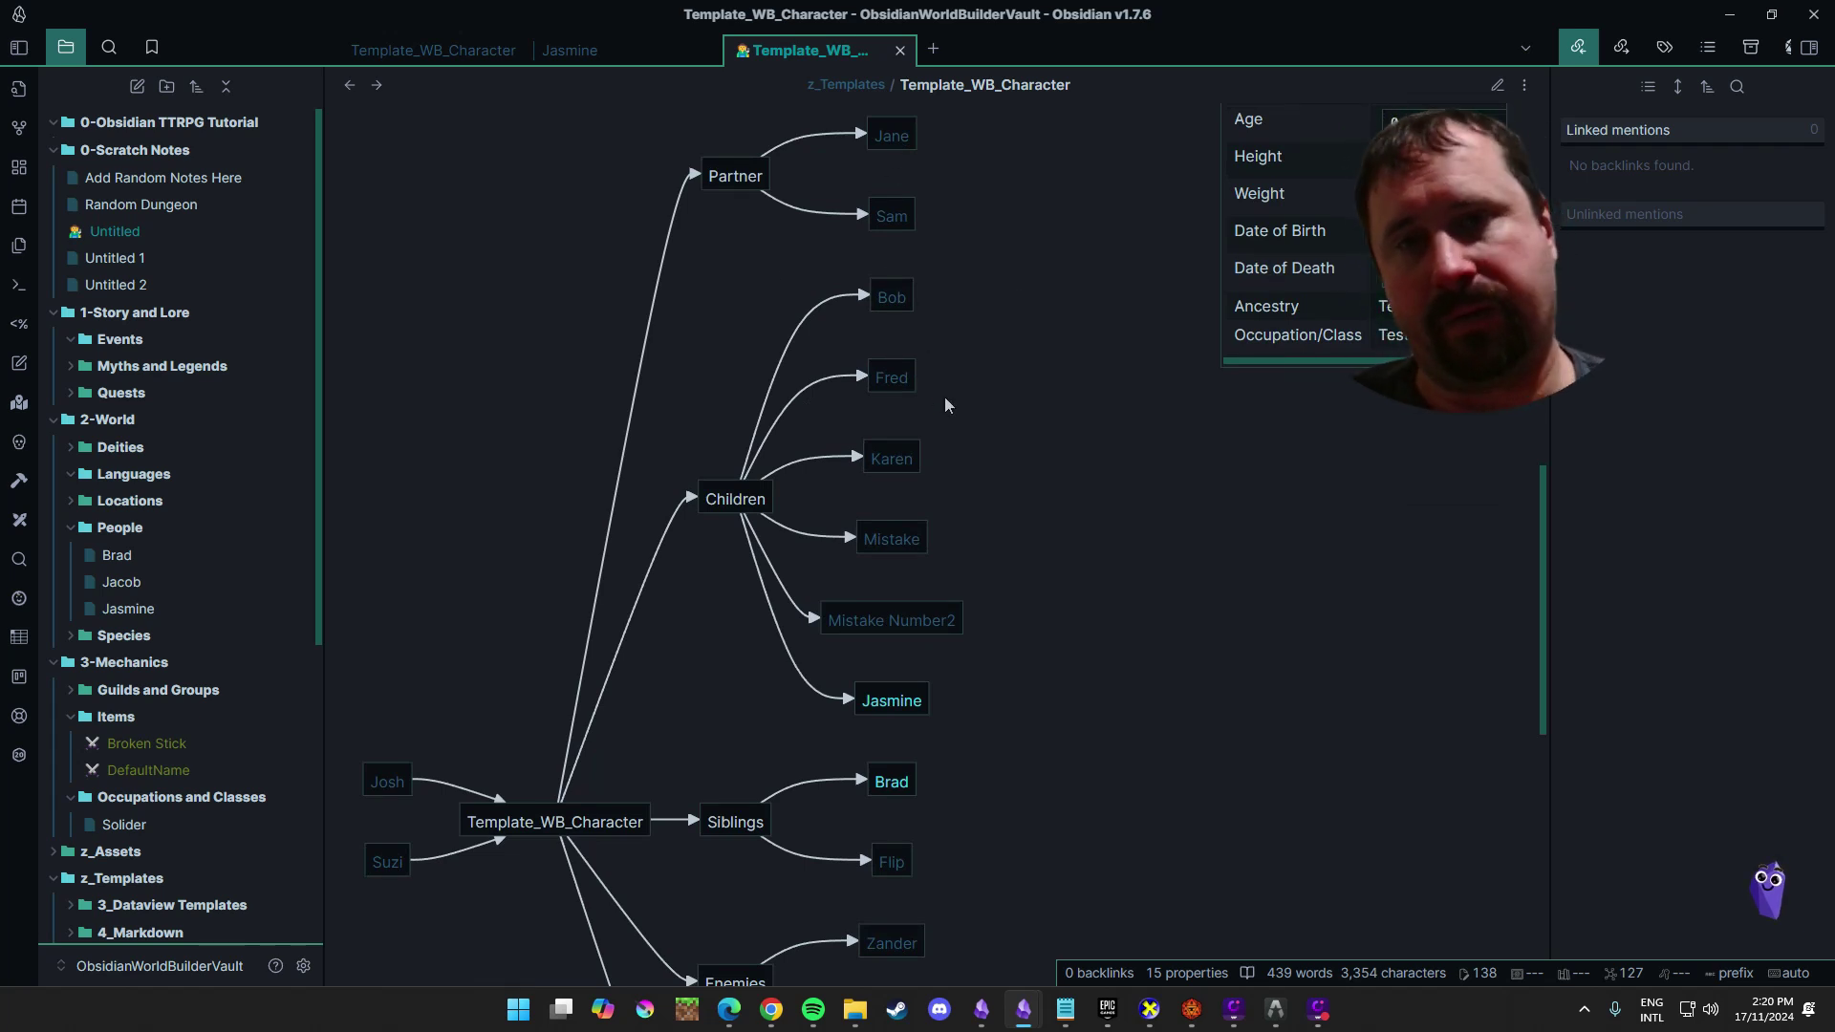
scroll(1036, 496, "down", 6)
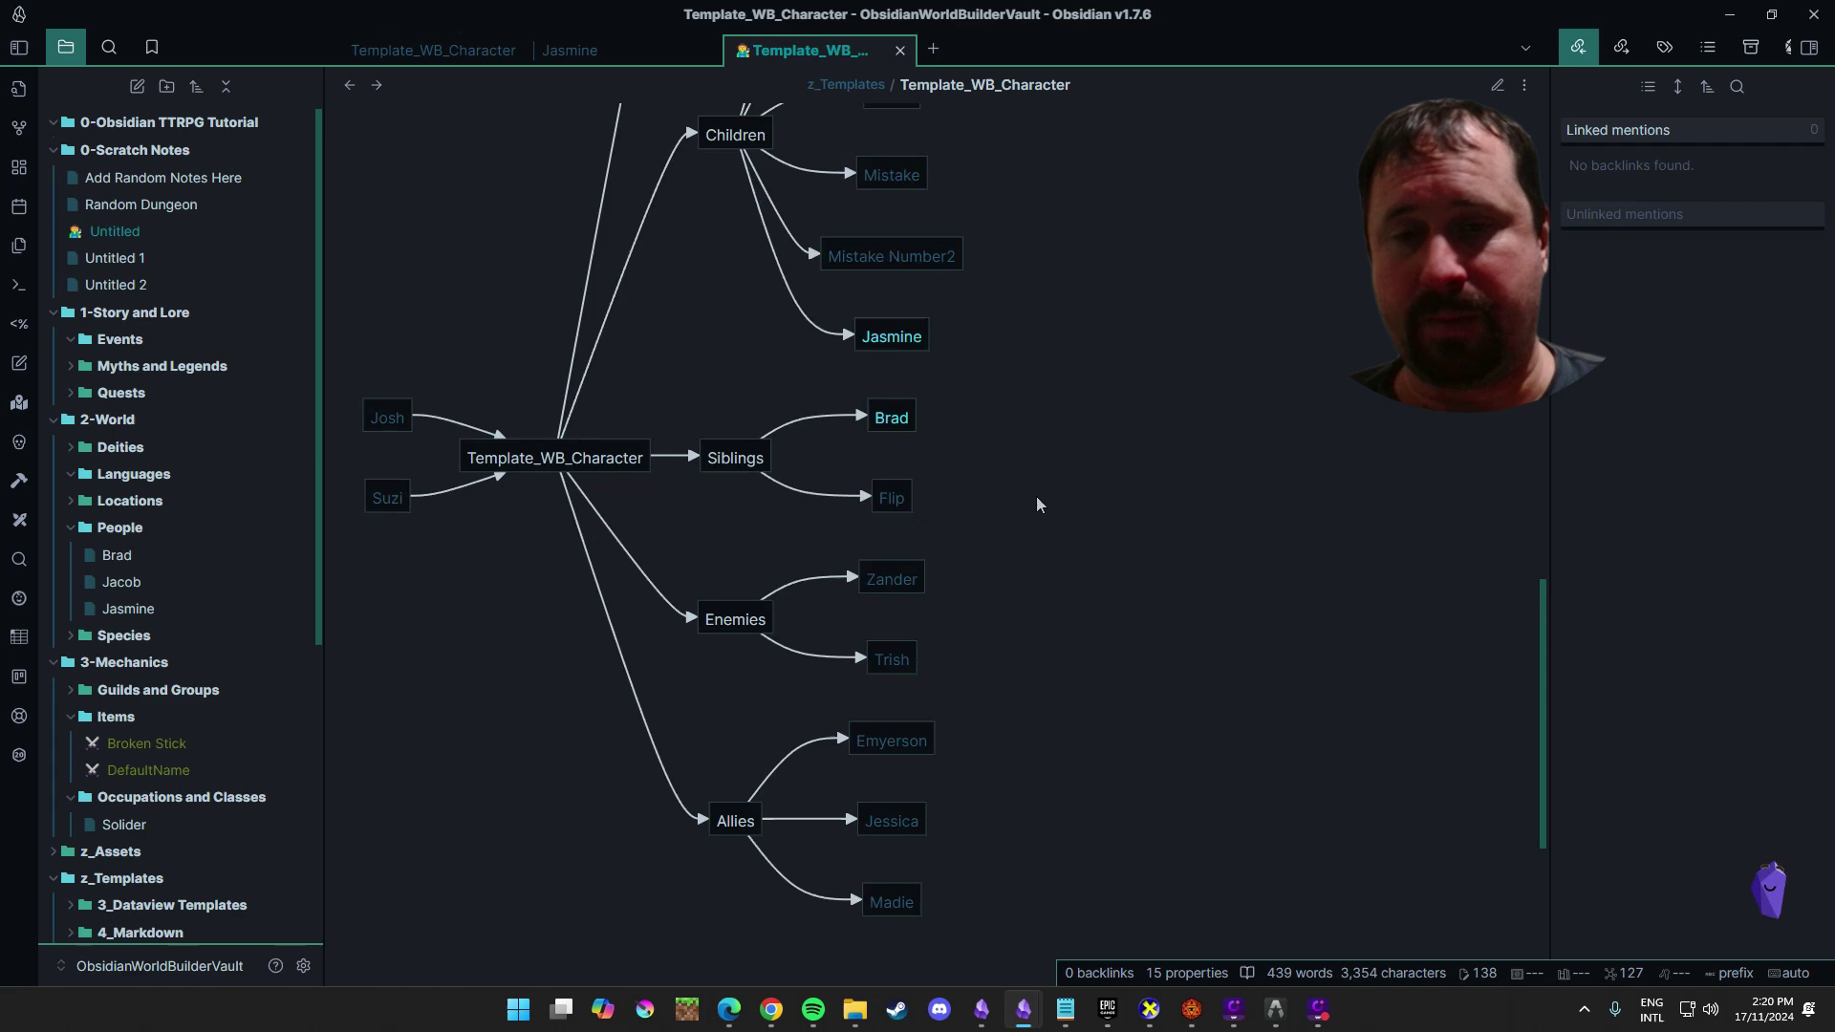
scroll(1053, 514, "up", 7)
scroll(1041, 515, "up", 3)
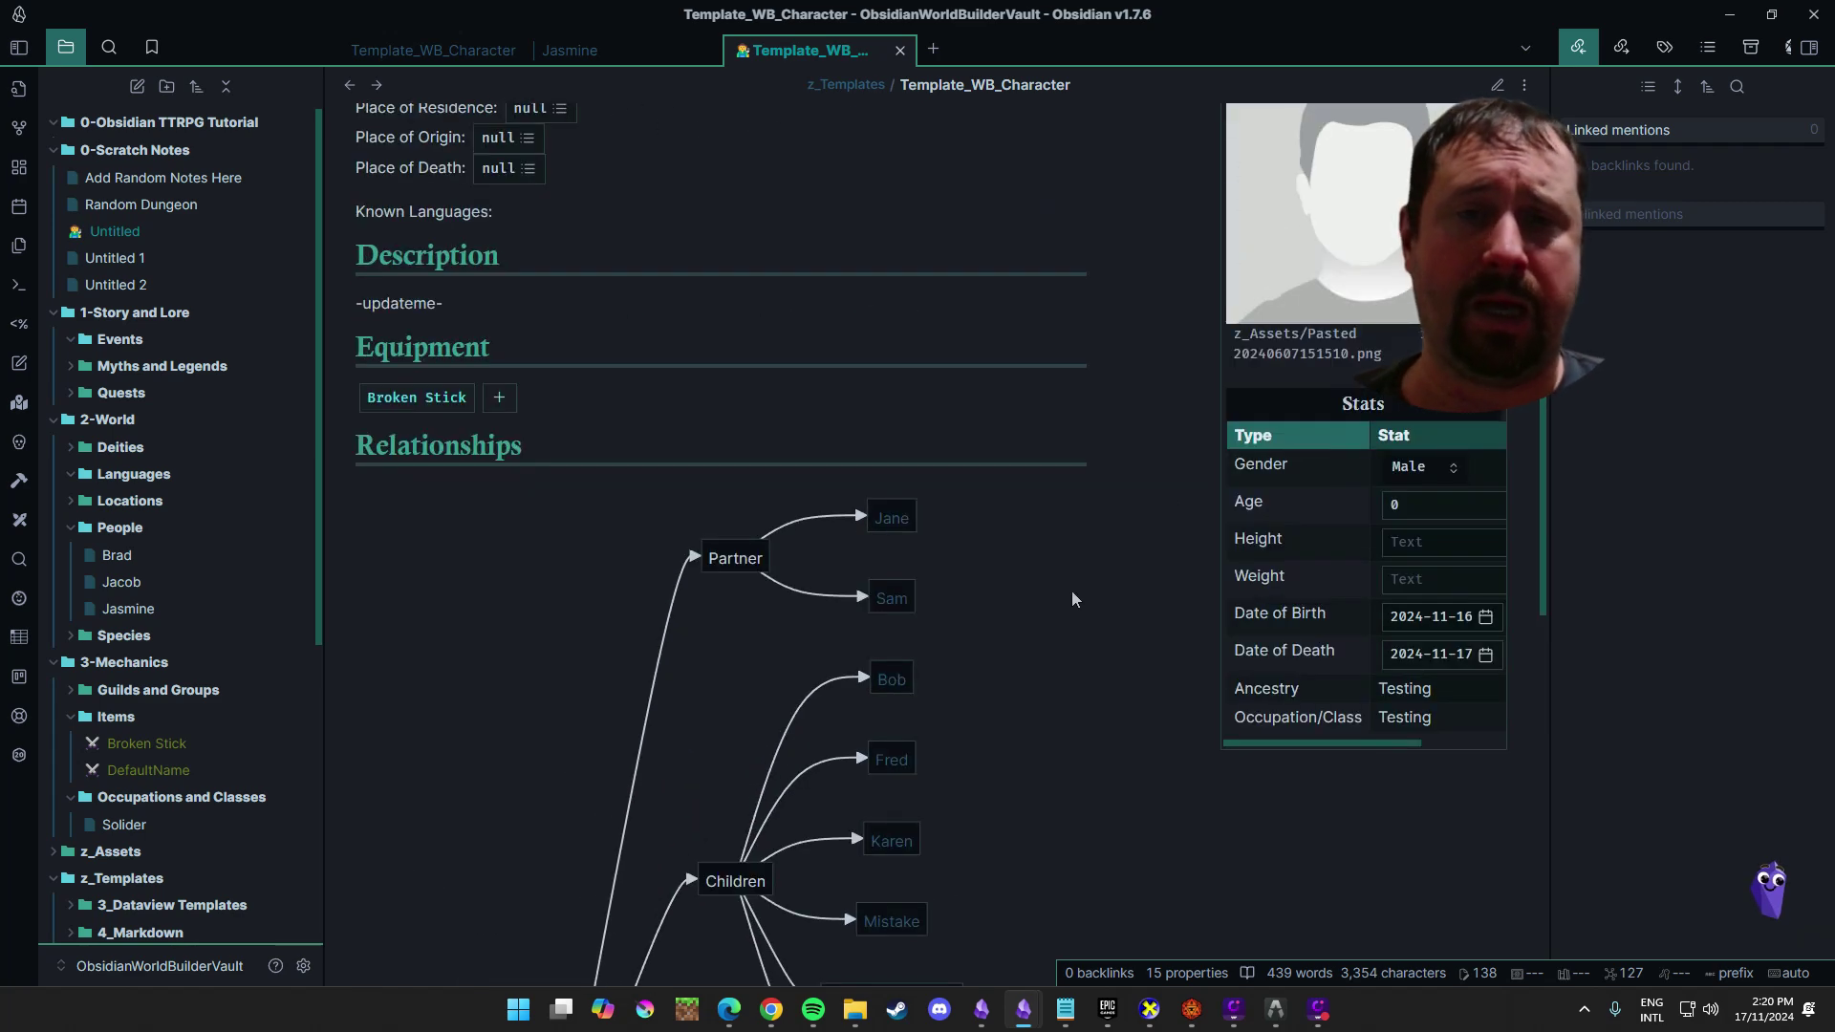
scroll(1041, 650, "up", 2)
scroll(1007, 708, "down", 4)
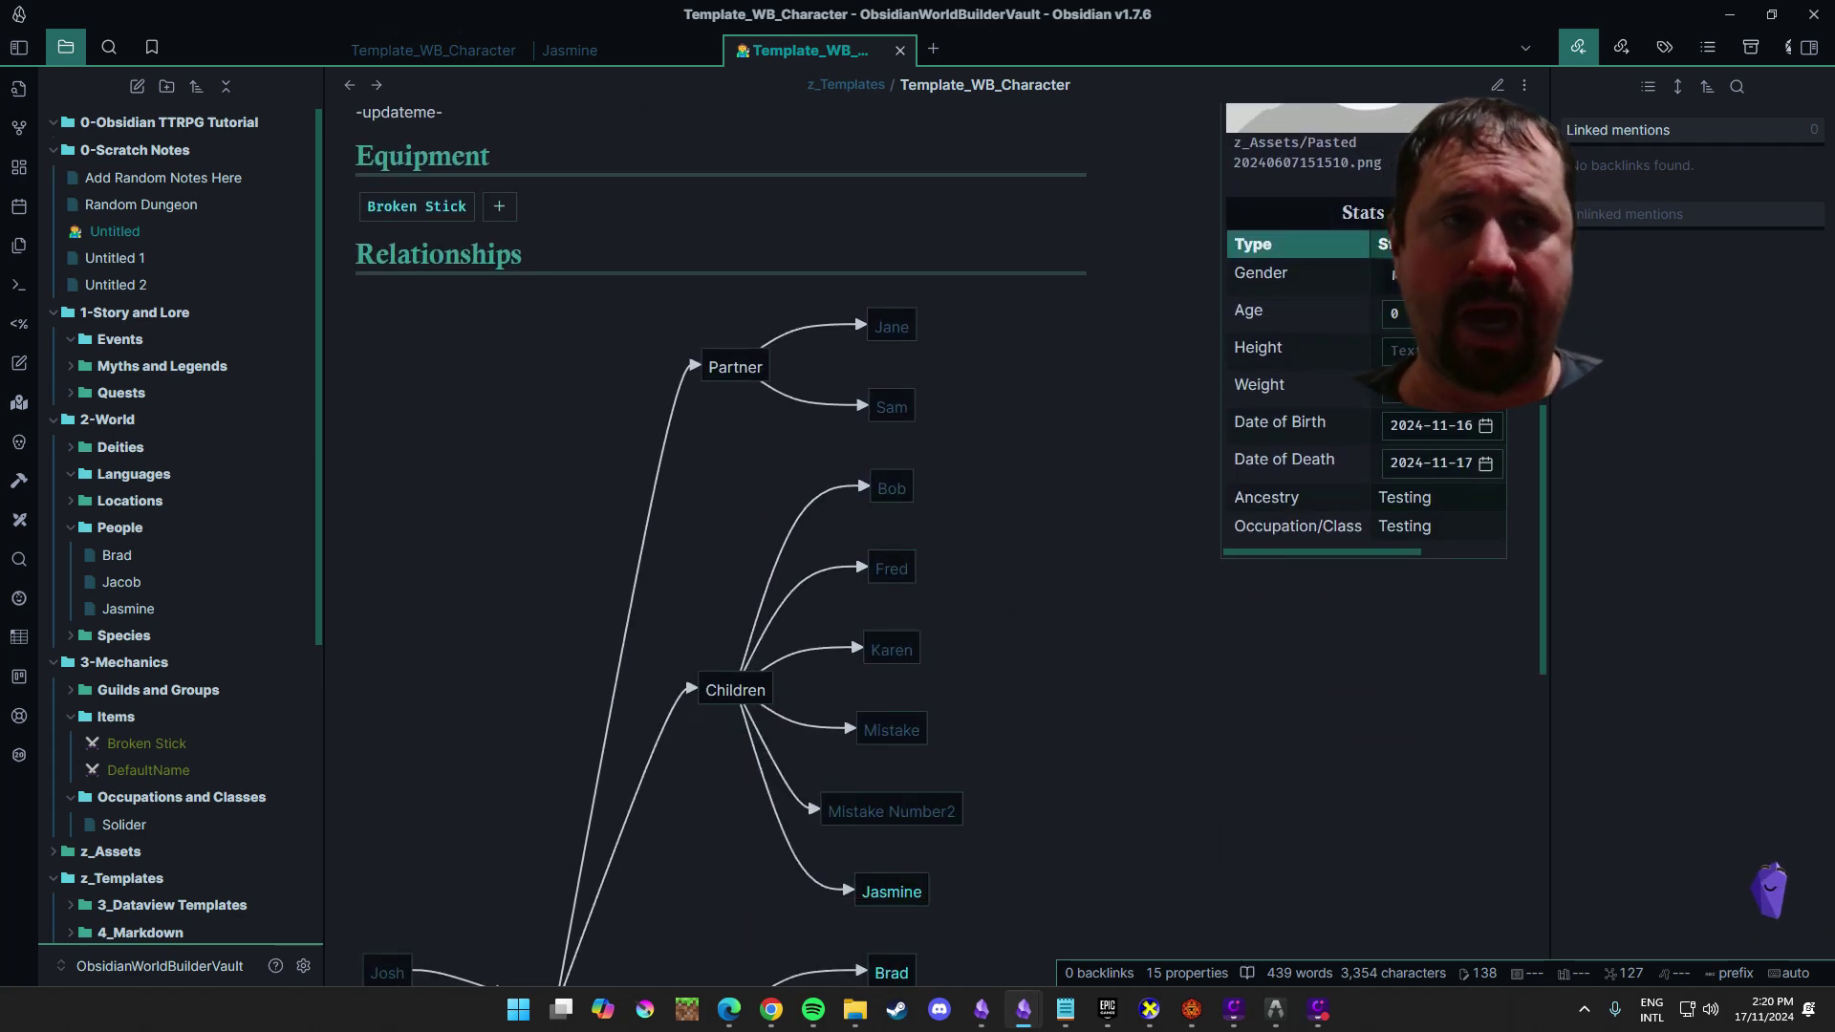
left_click(1498, 85)
scroll(946, 545, "up", 10)
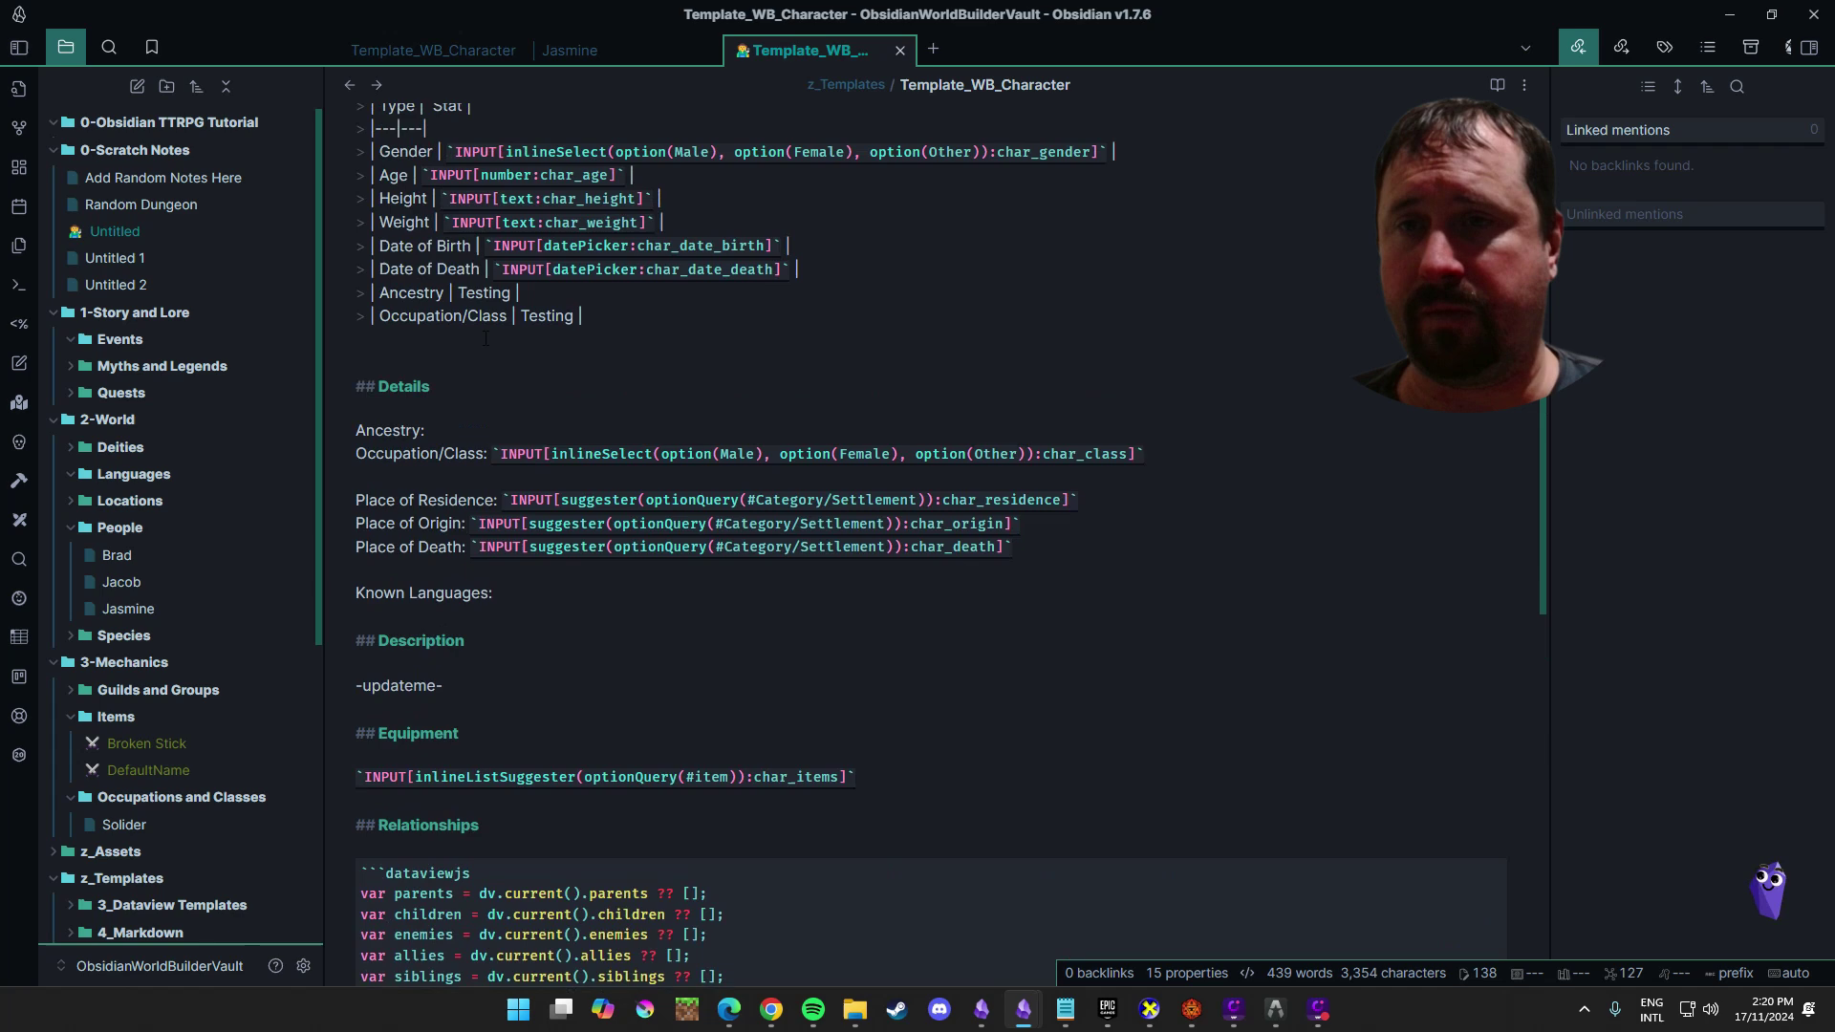
scroll(539, 472, "up", 5)
left_click_drag(442, 550, 333, 210)
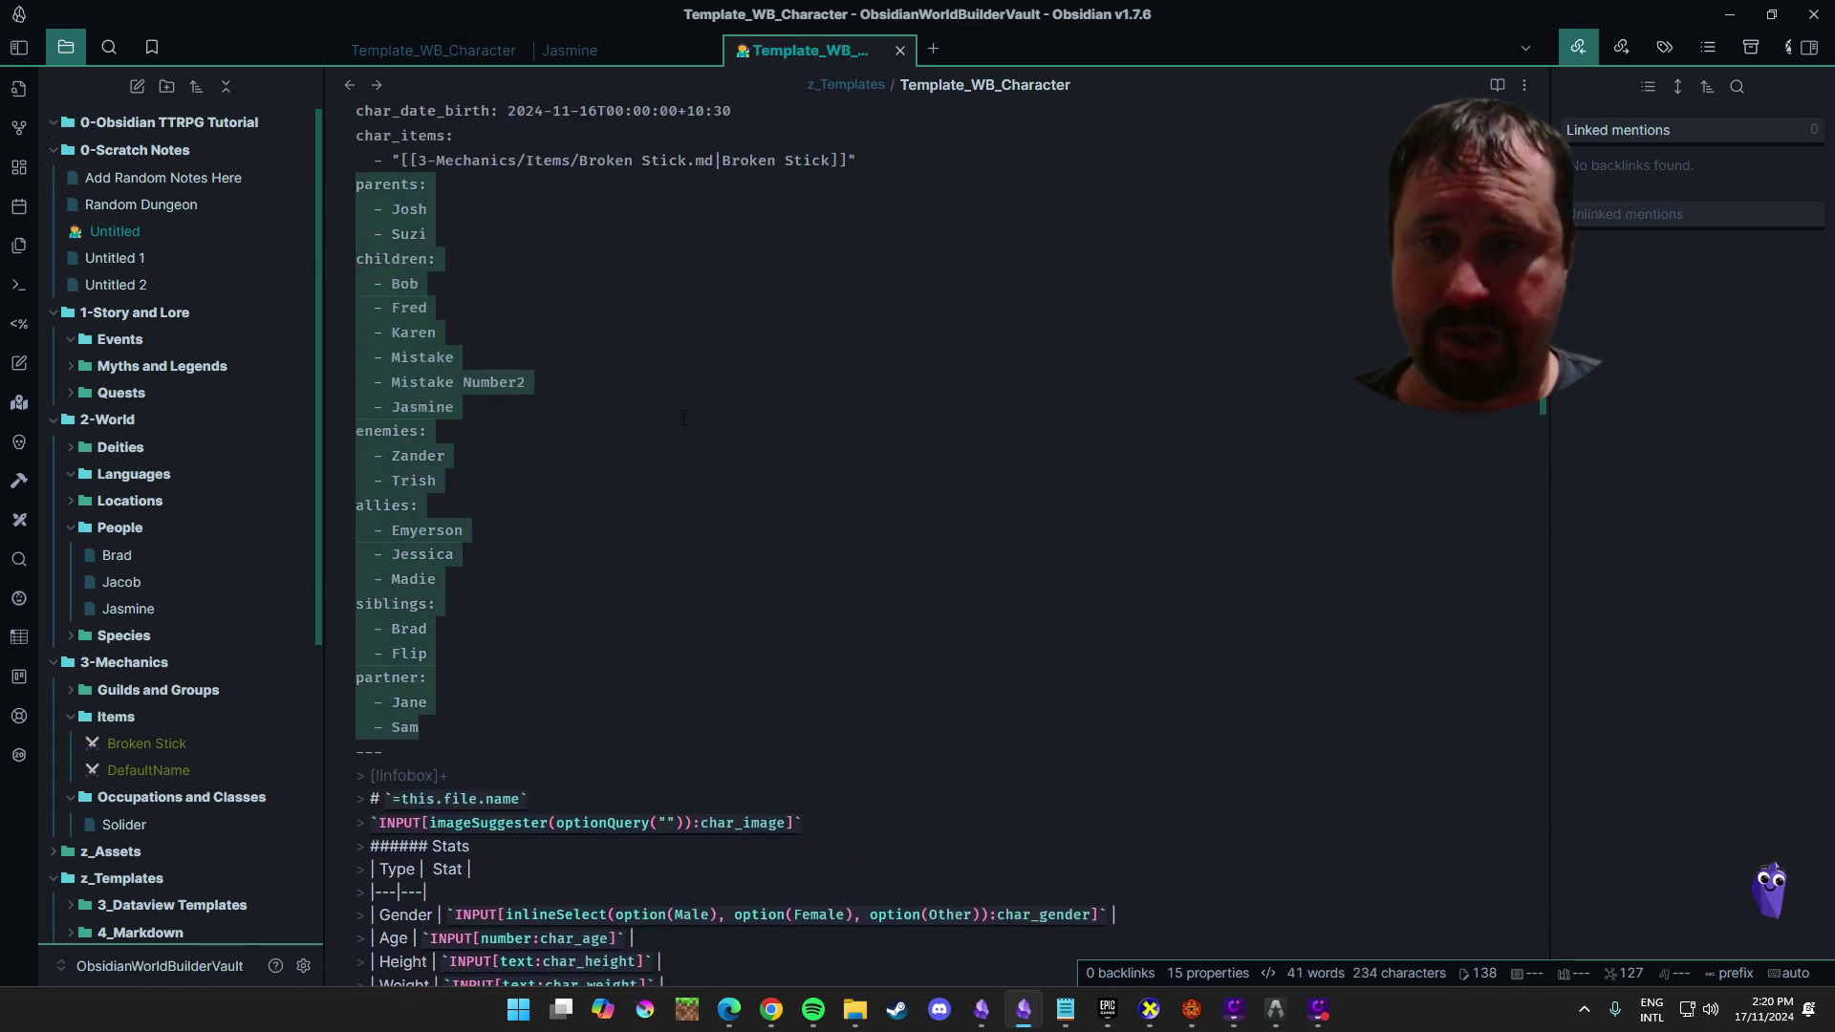
scroll(932, 545, "down", 20)
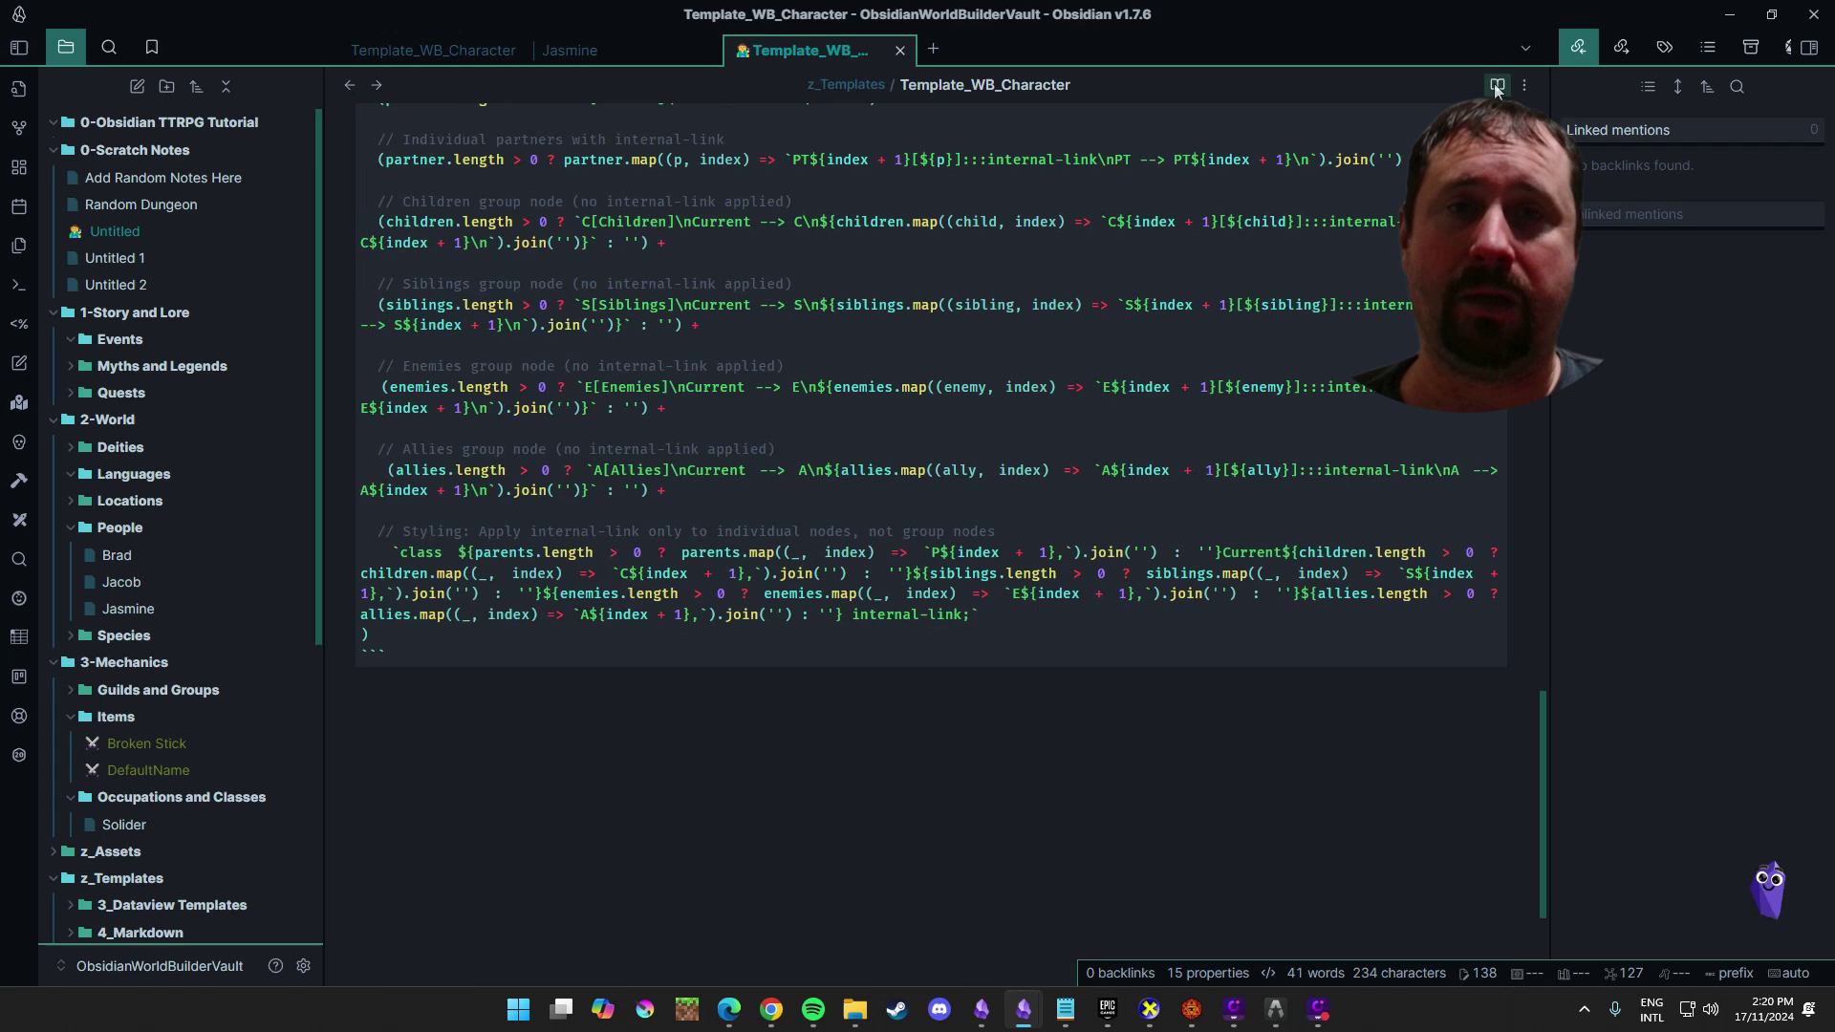
left_click(1497, 86)
mouse_move(908, 516)
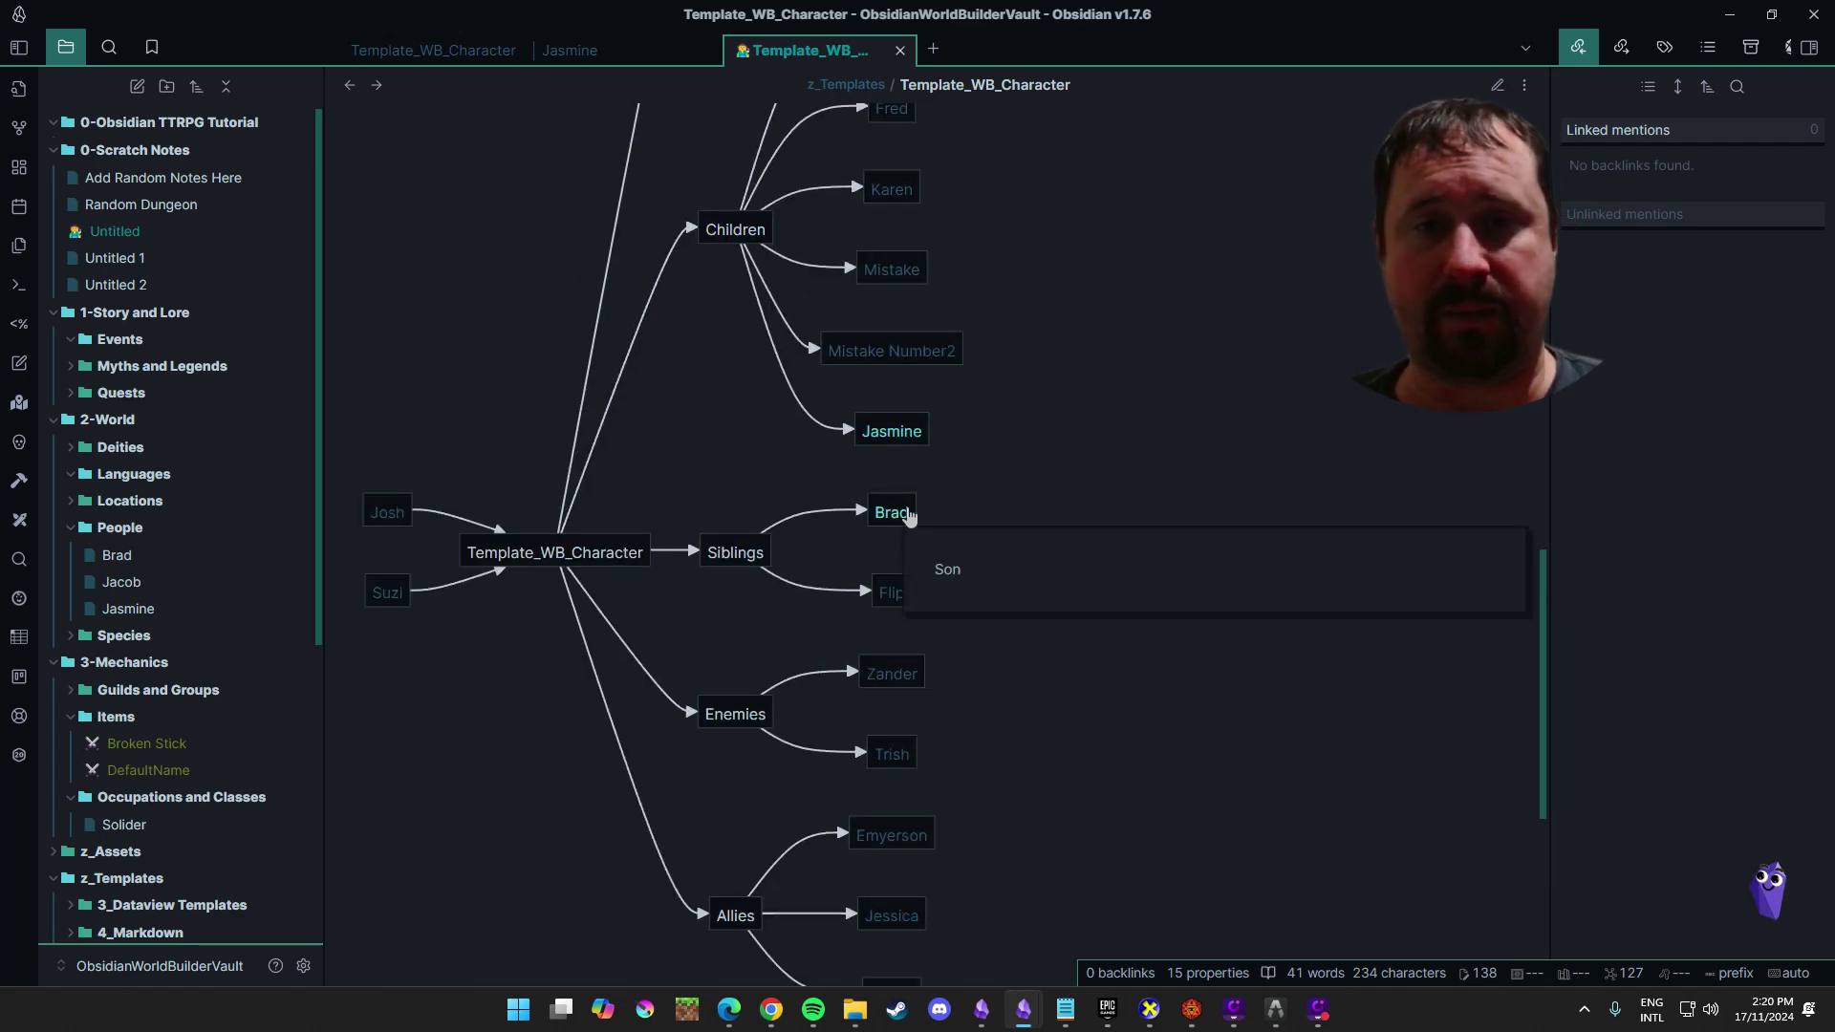
scroll(1061, 401, "up", 7)
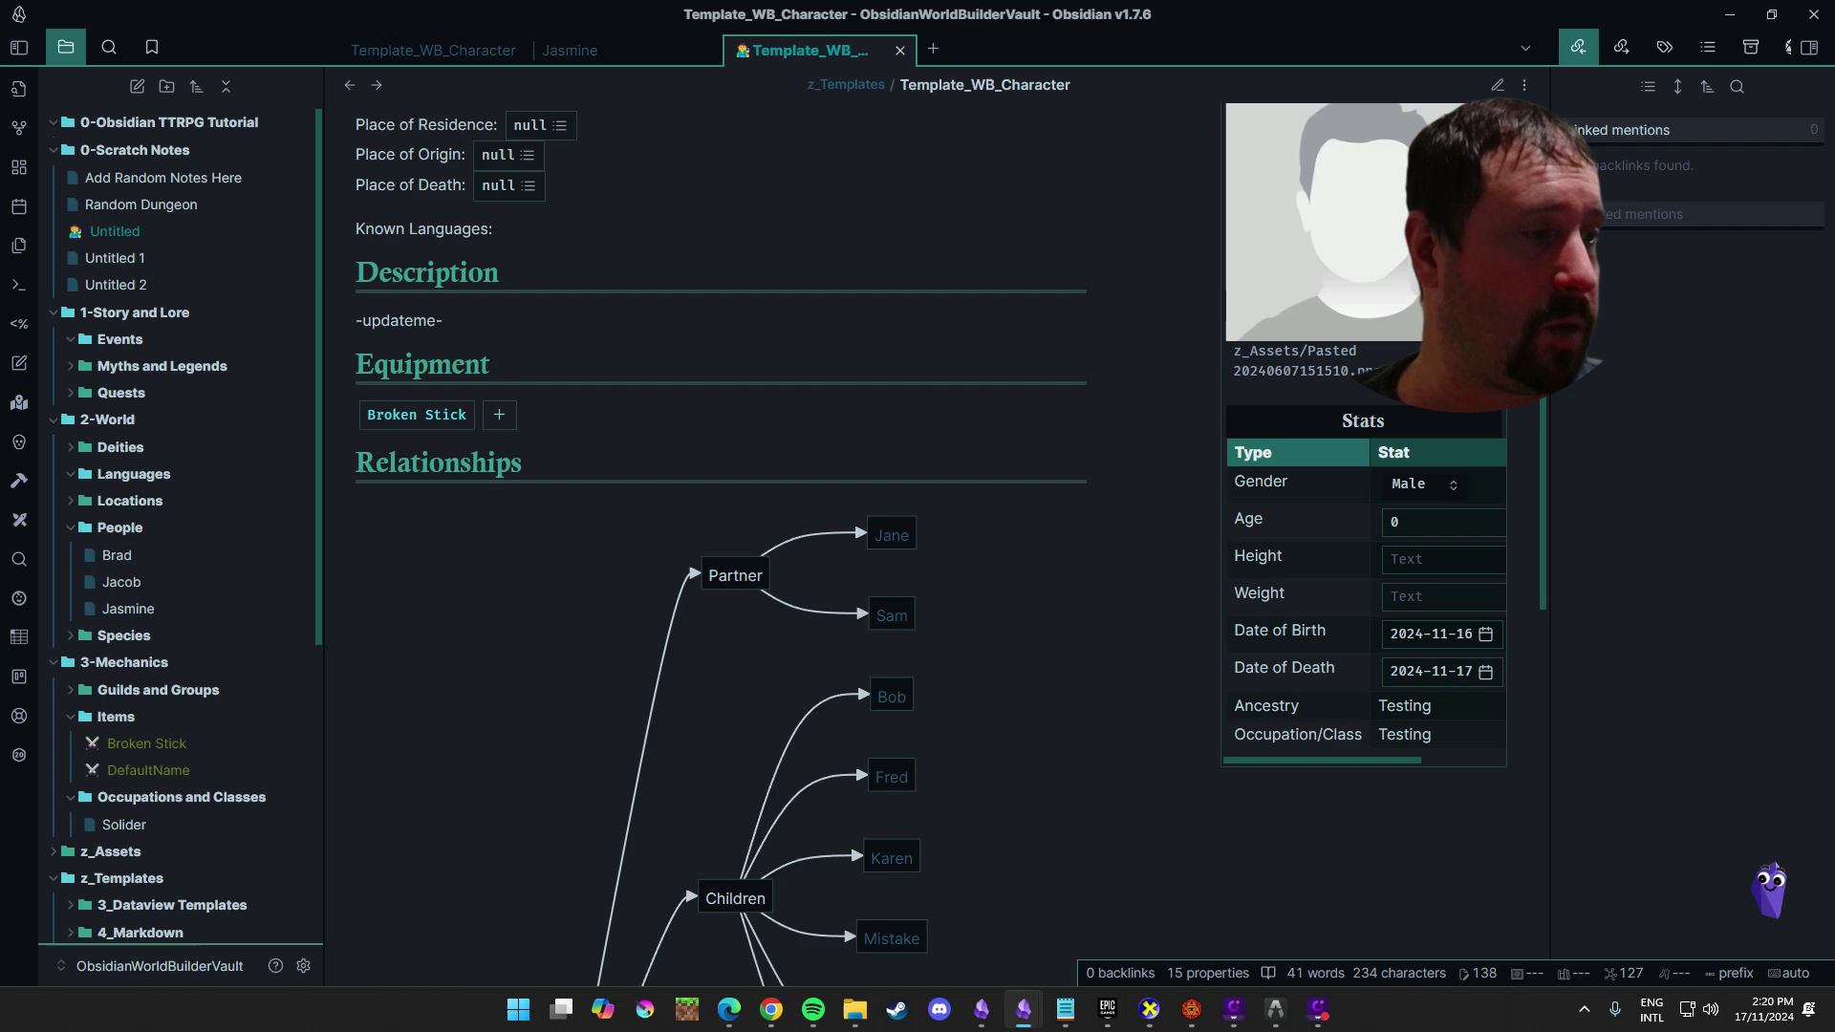
Go to the tutorial site's home page, search 'Dataview' and open the Dataview page
key("alt+Tab")
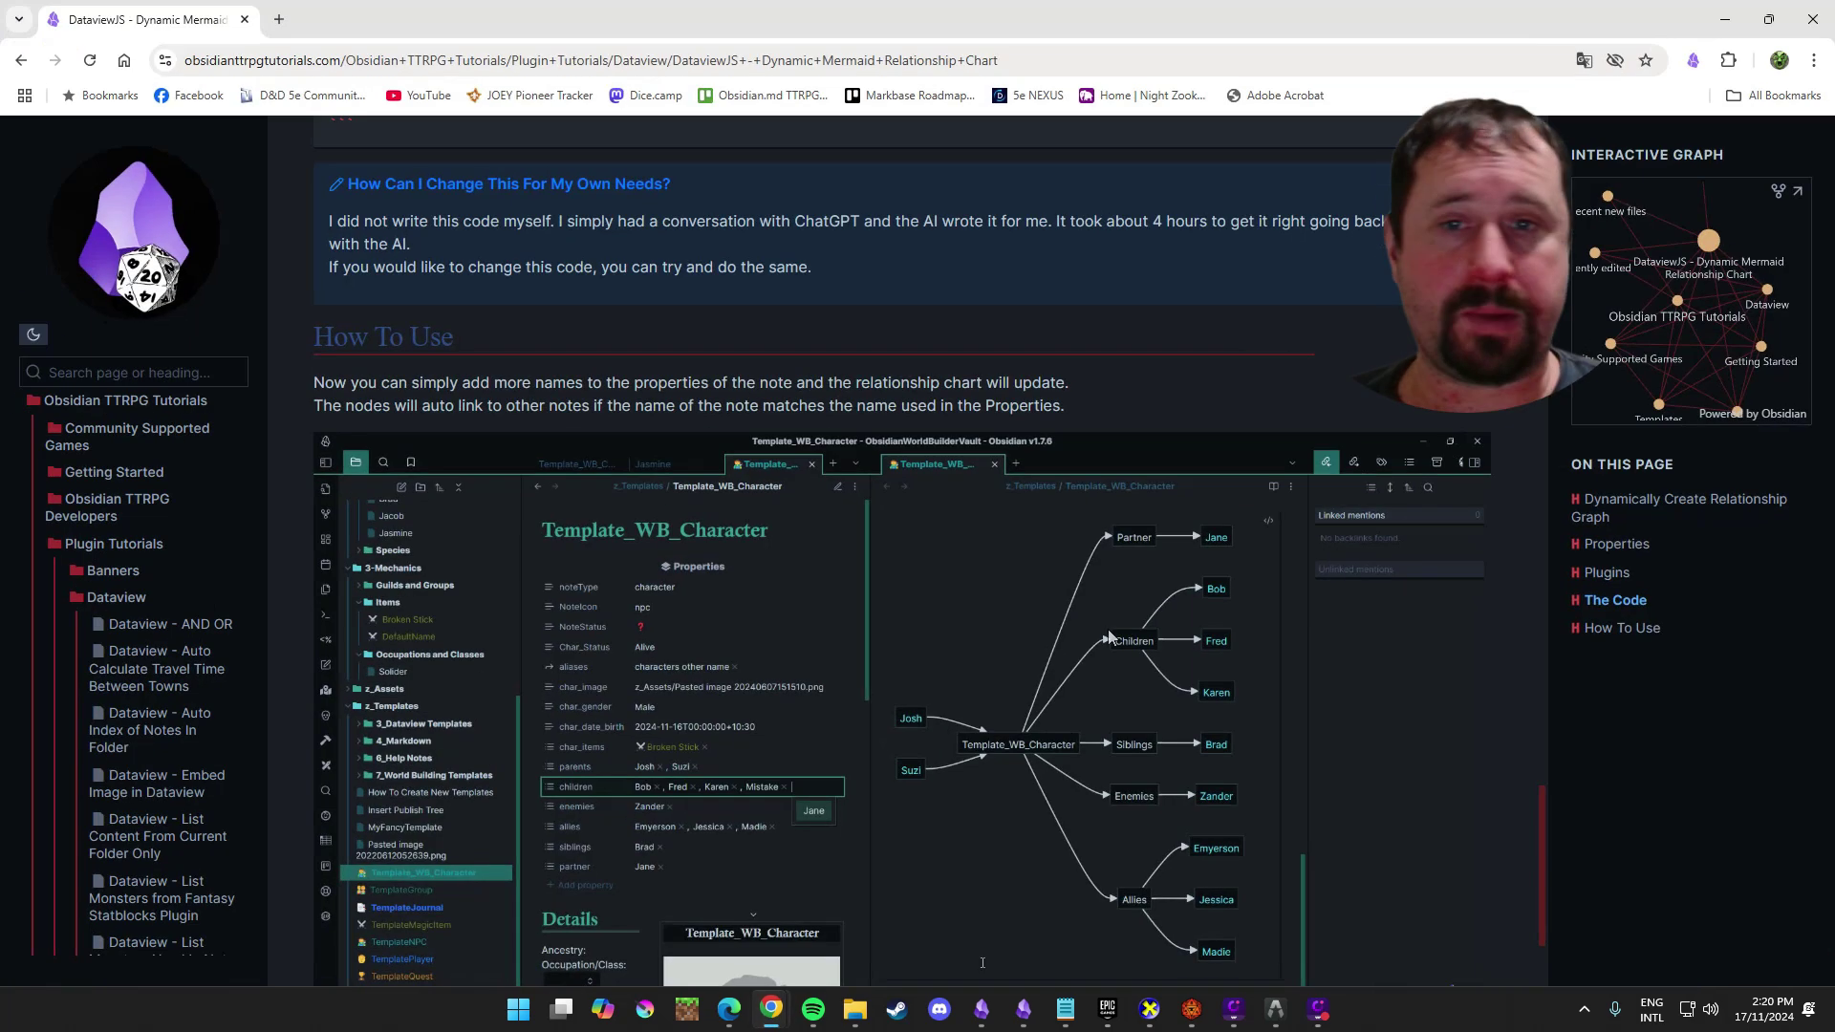
scroll(837, 480, "up", 10)
scroll(776, 519, "up", 10)
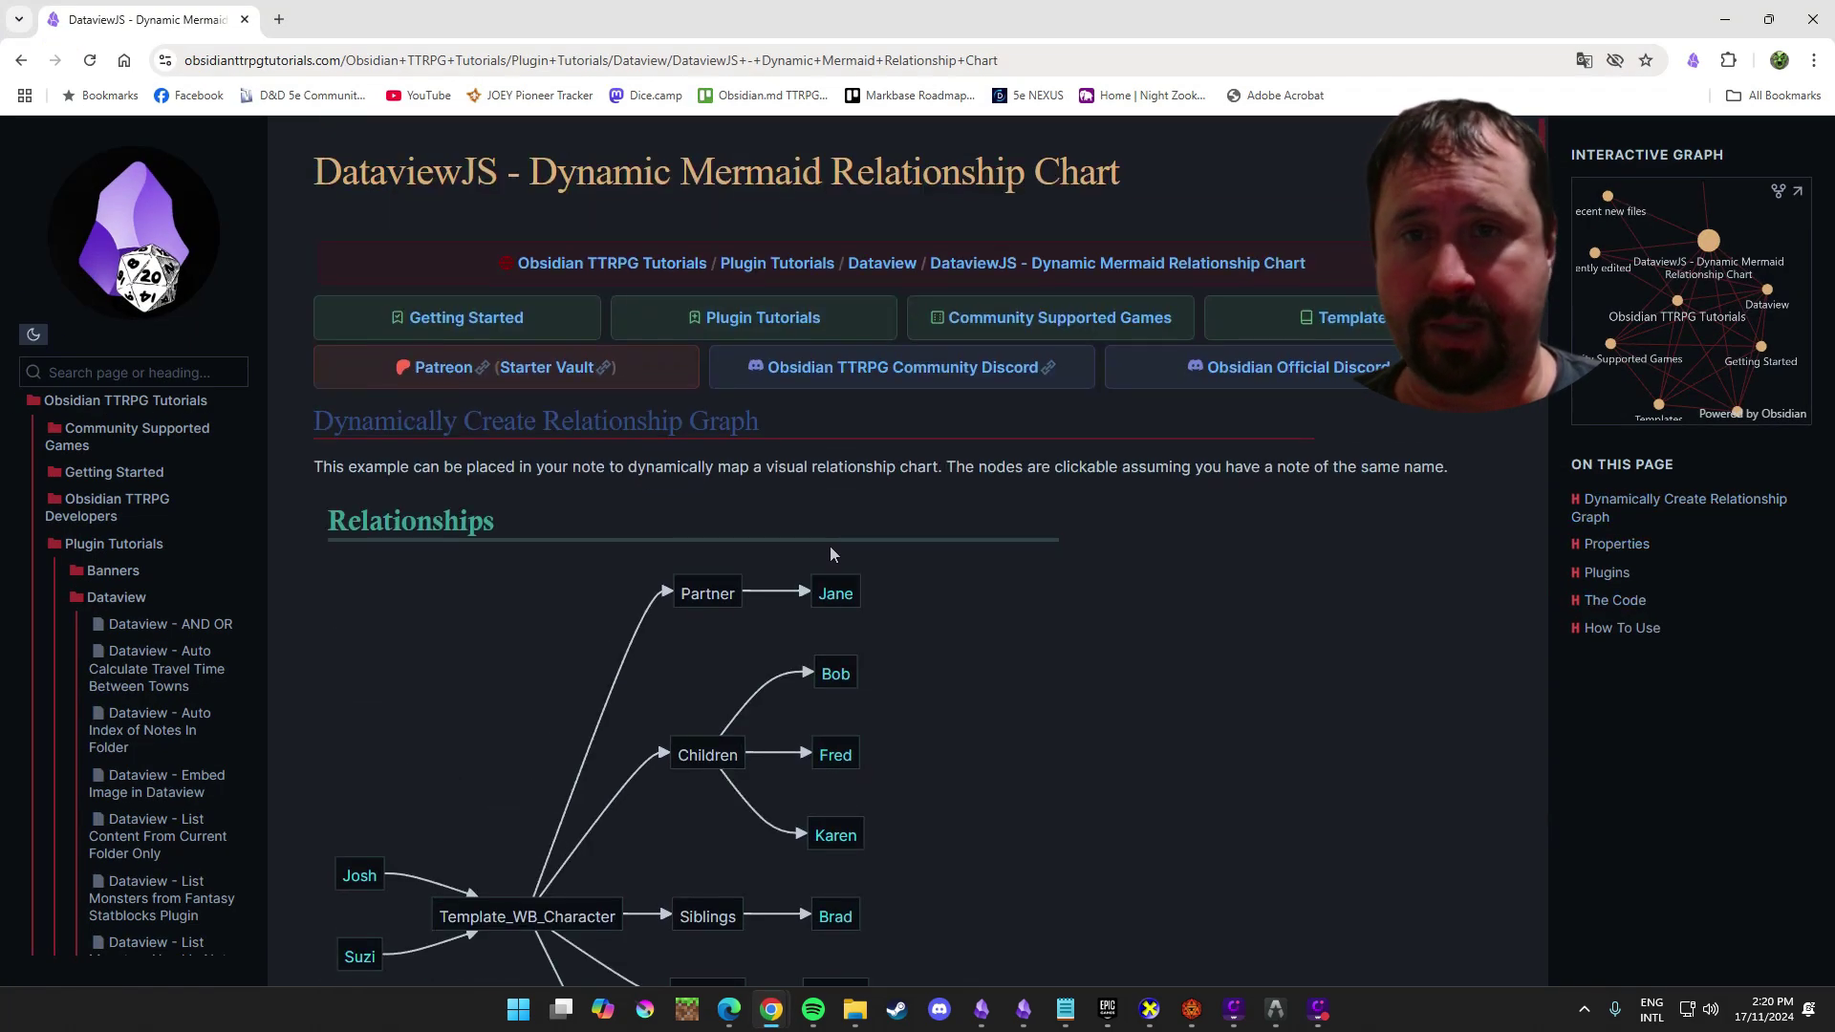
left_click(160, 196)
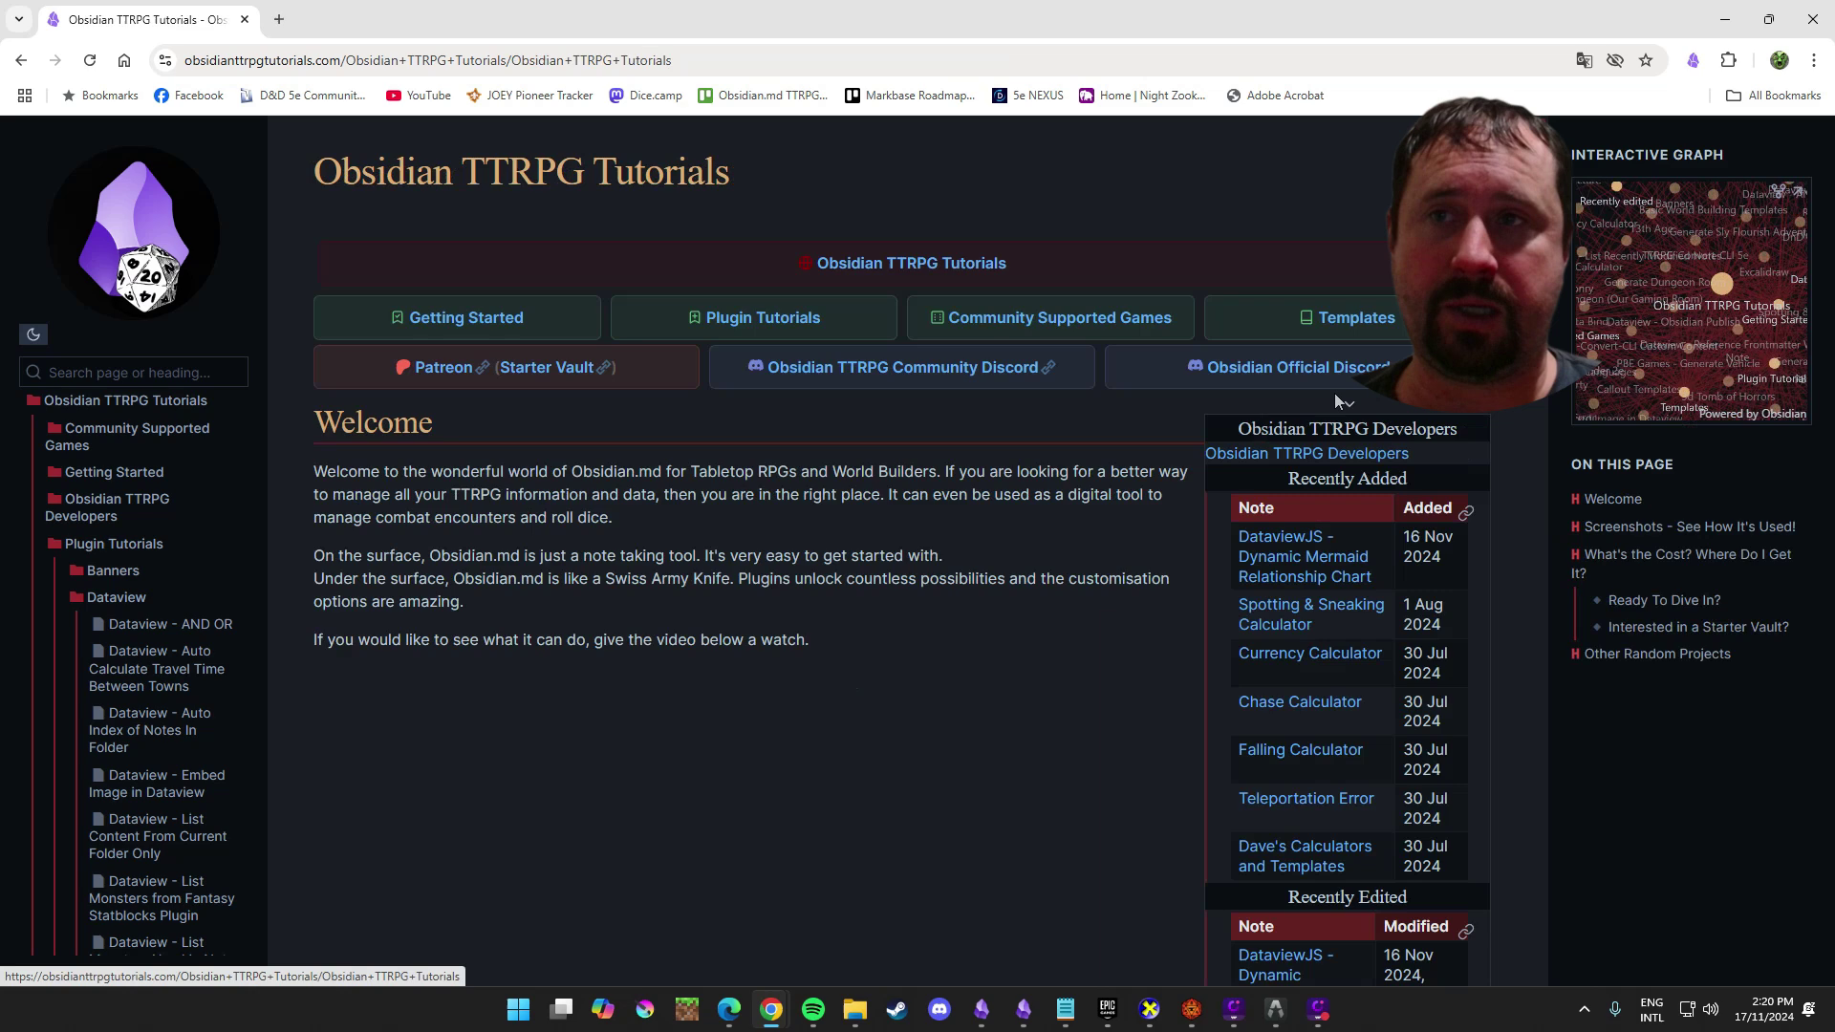
mouse_move(1285, 557)
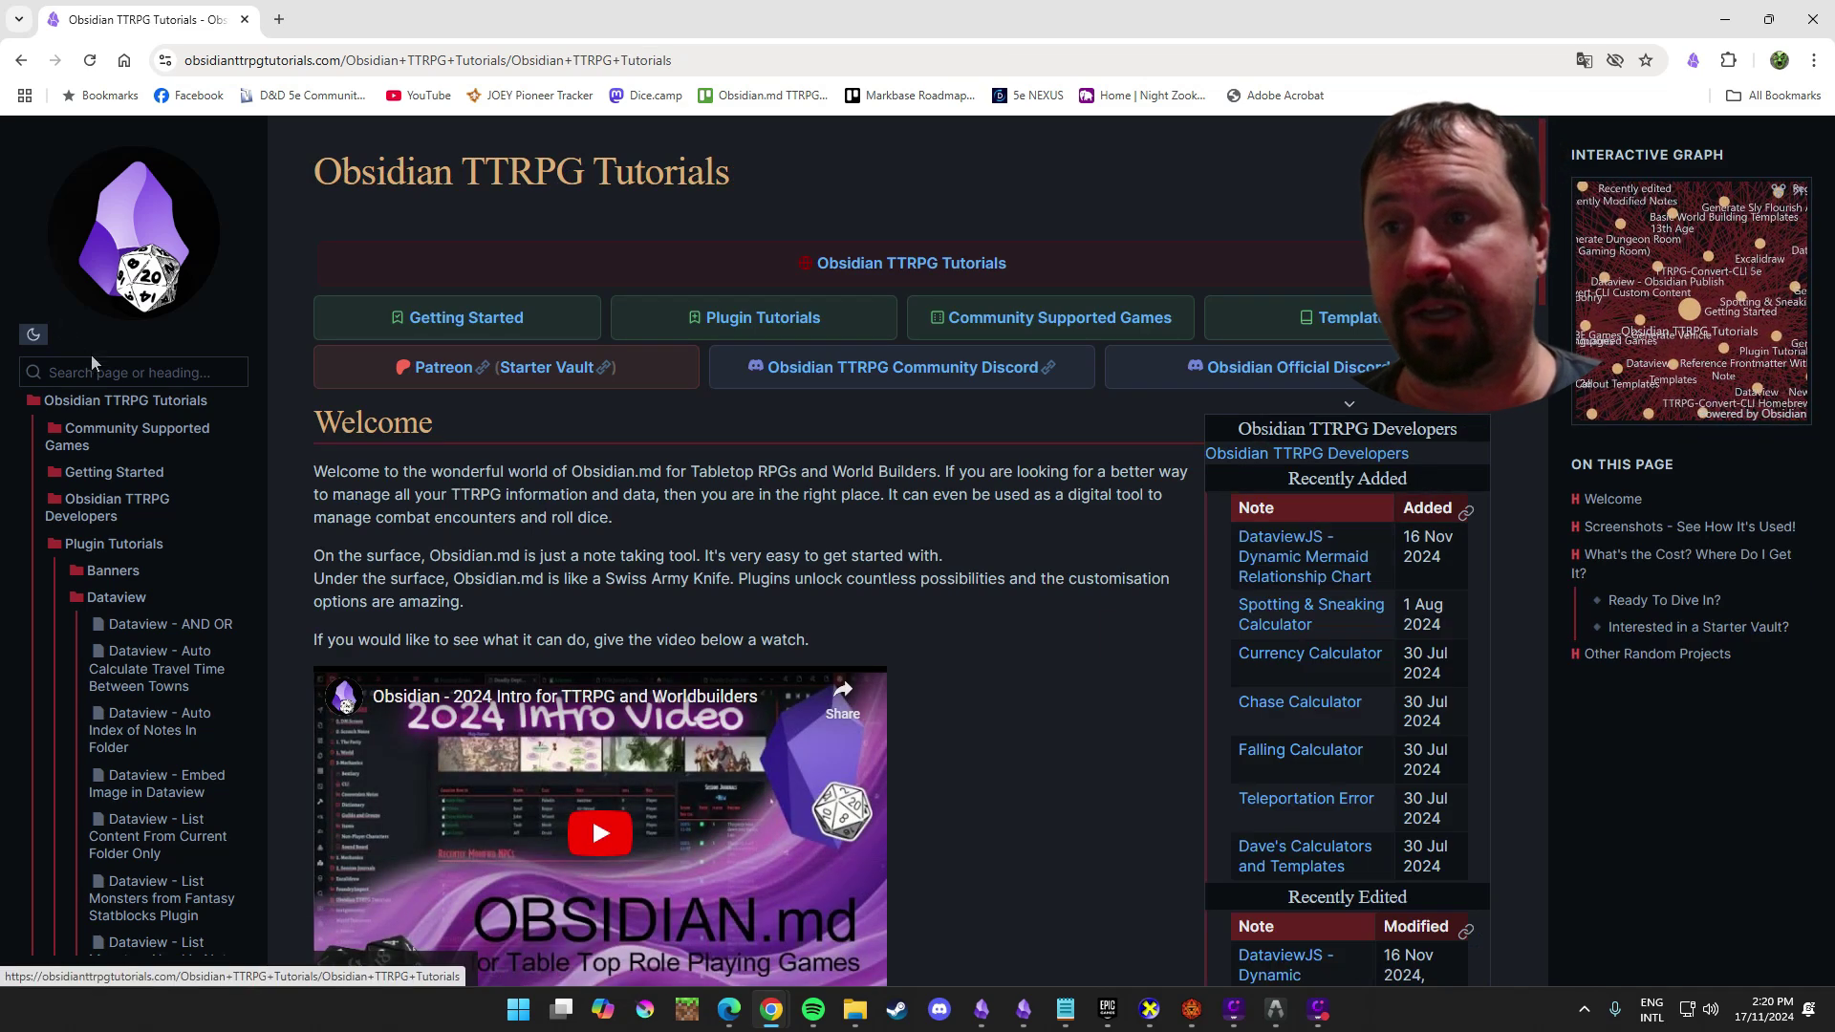
left_click(103, 372)
type("Datavie")
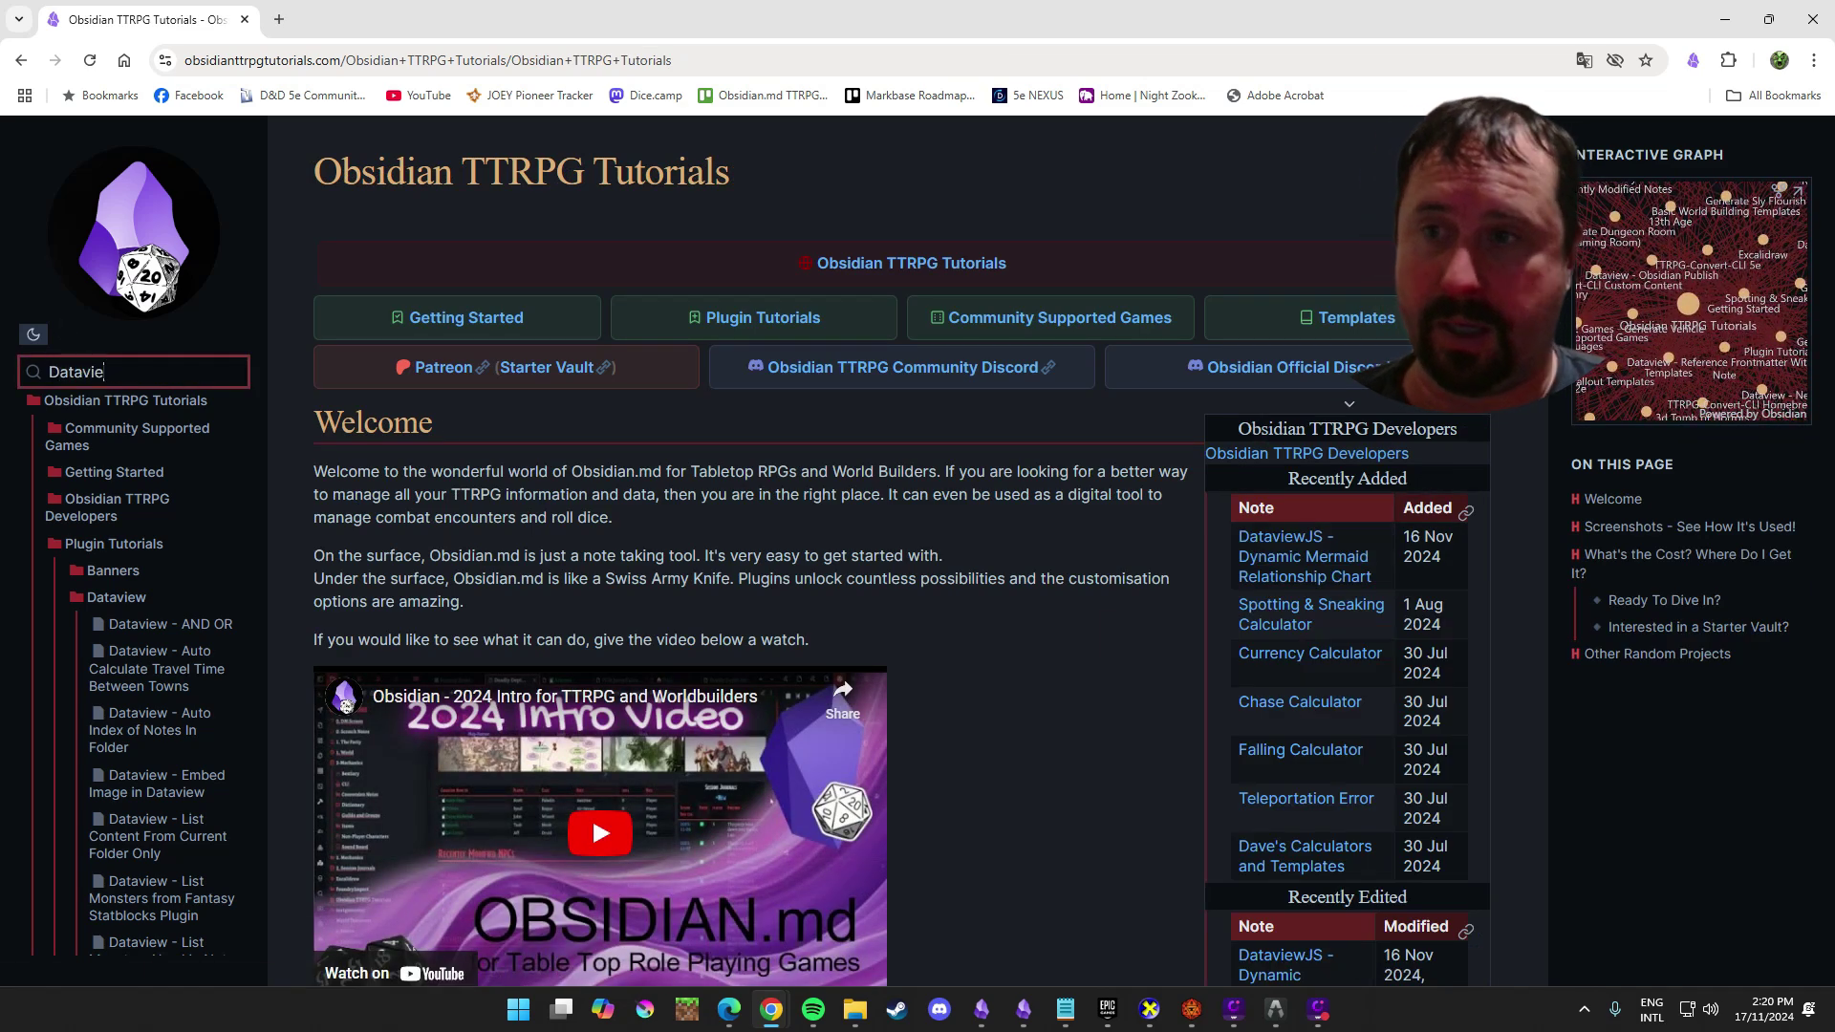
type("w")
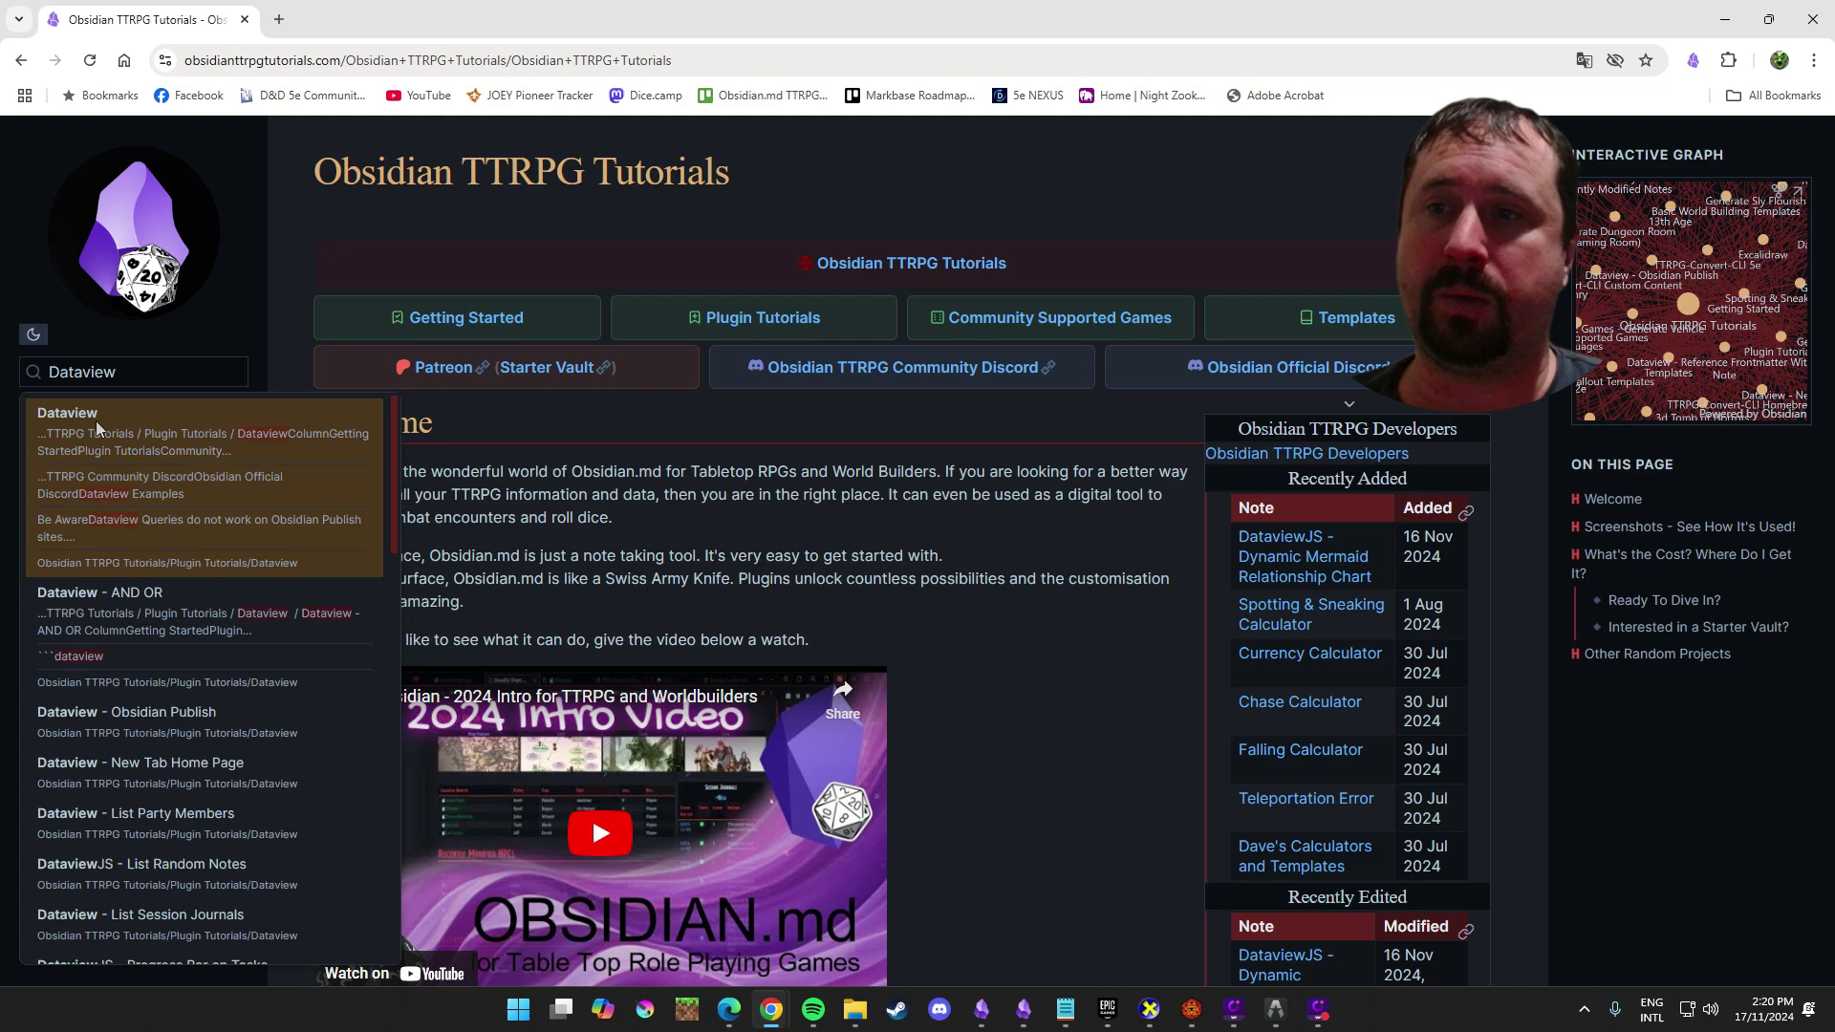
left_click(100, 427)
Open the Dynamic Mermaid Relationship Chart tutorial and scroll down to The Code
scroll(1172, 508, "down", 5)
scroll(1086, 430, "down", 2)
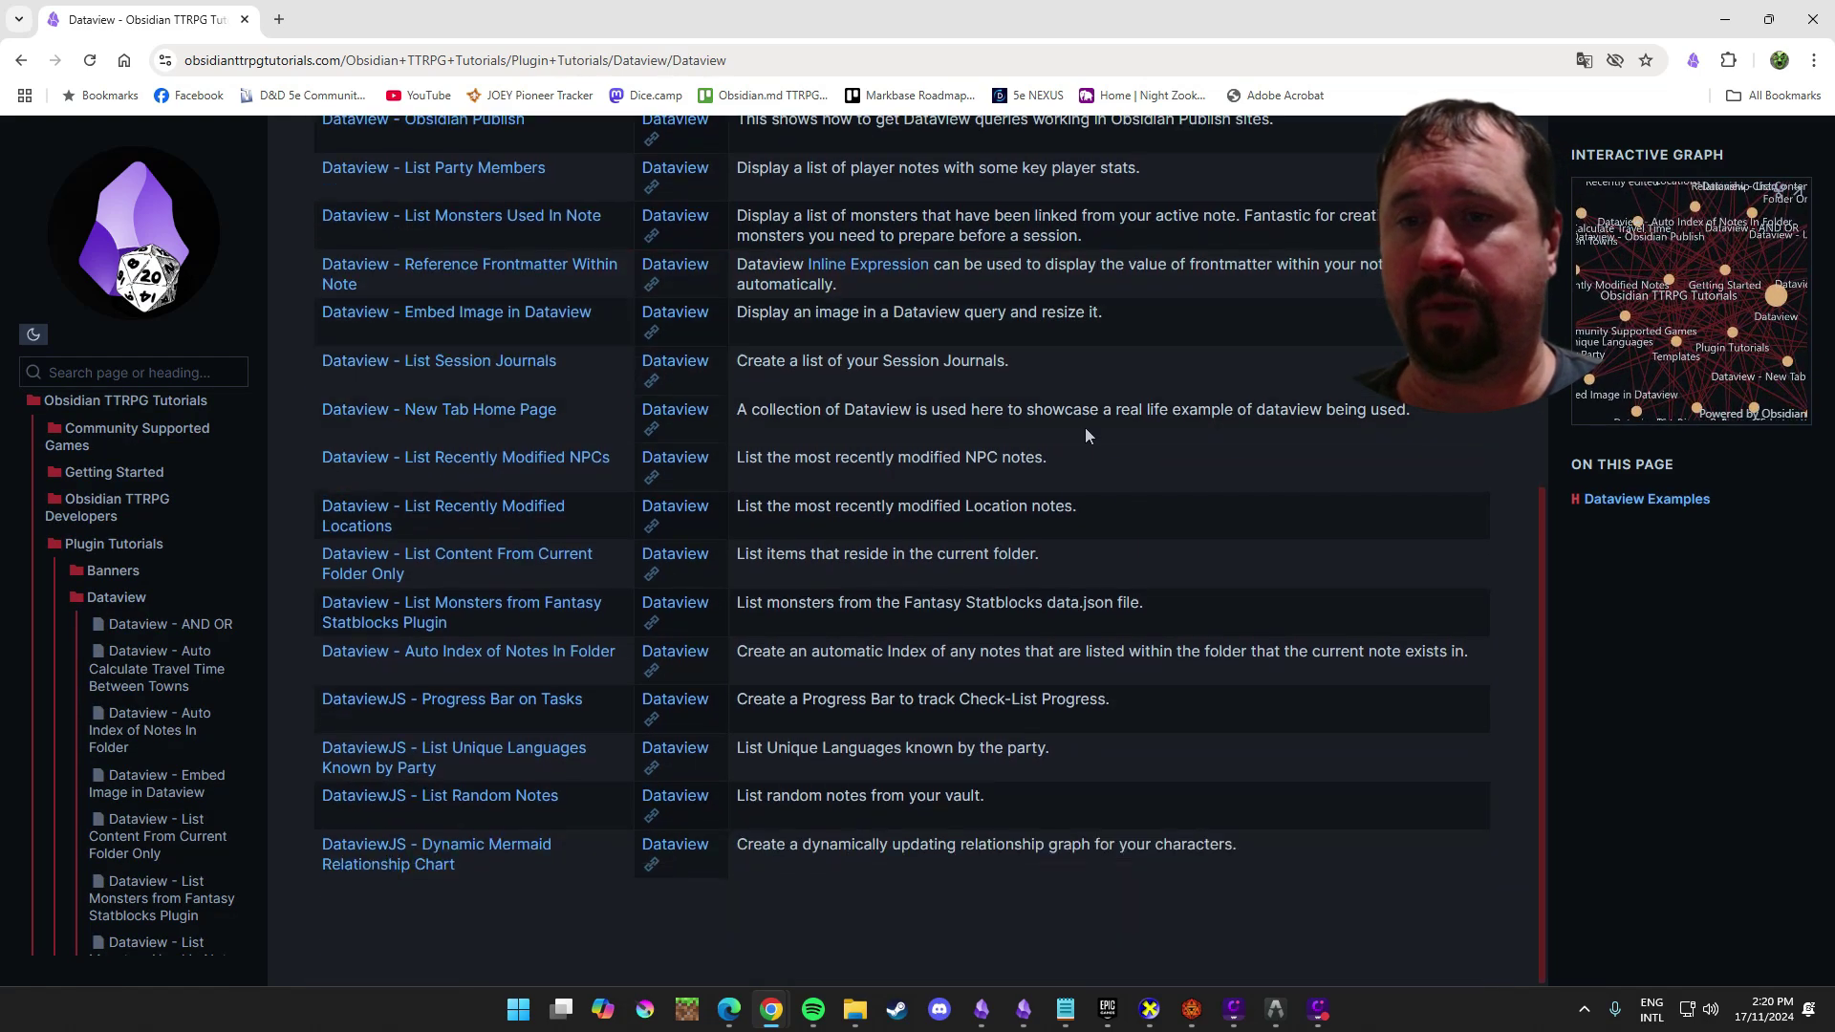
left_click(442, 858)
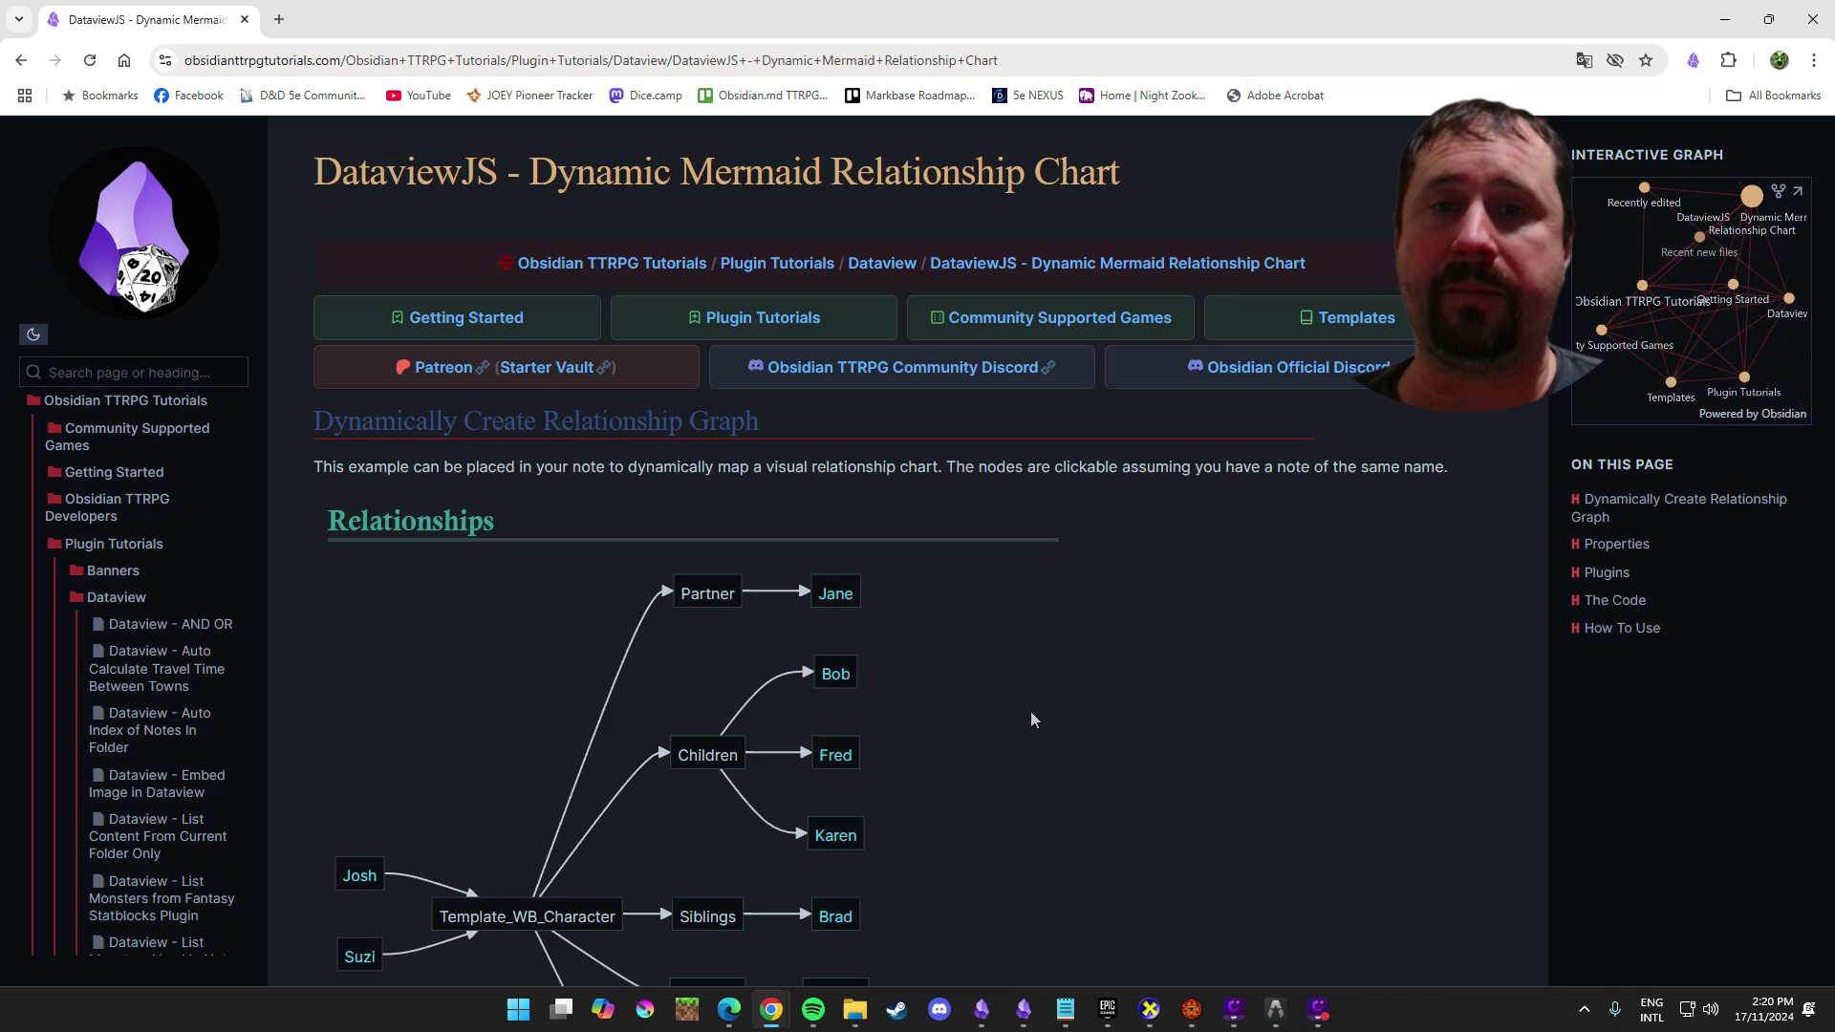
scroll(1143, 633, "down", 10)
scroll(1173, 714, "down", 5)
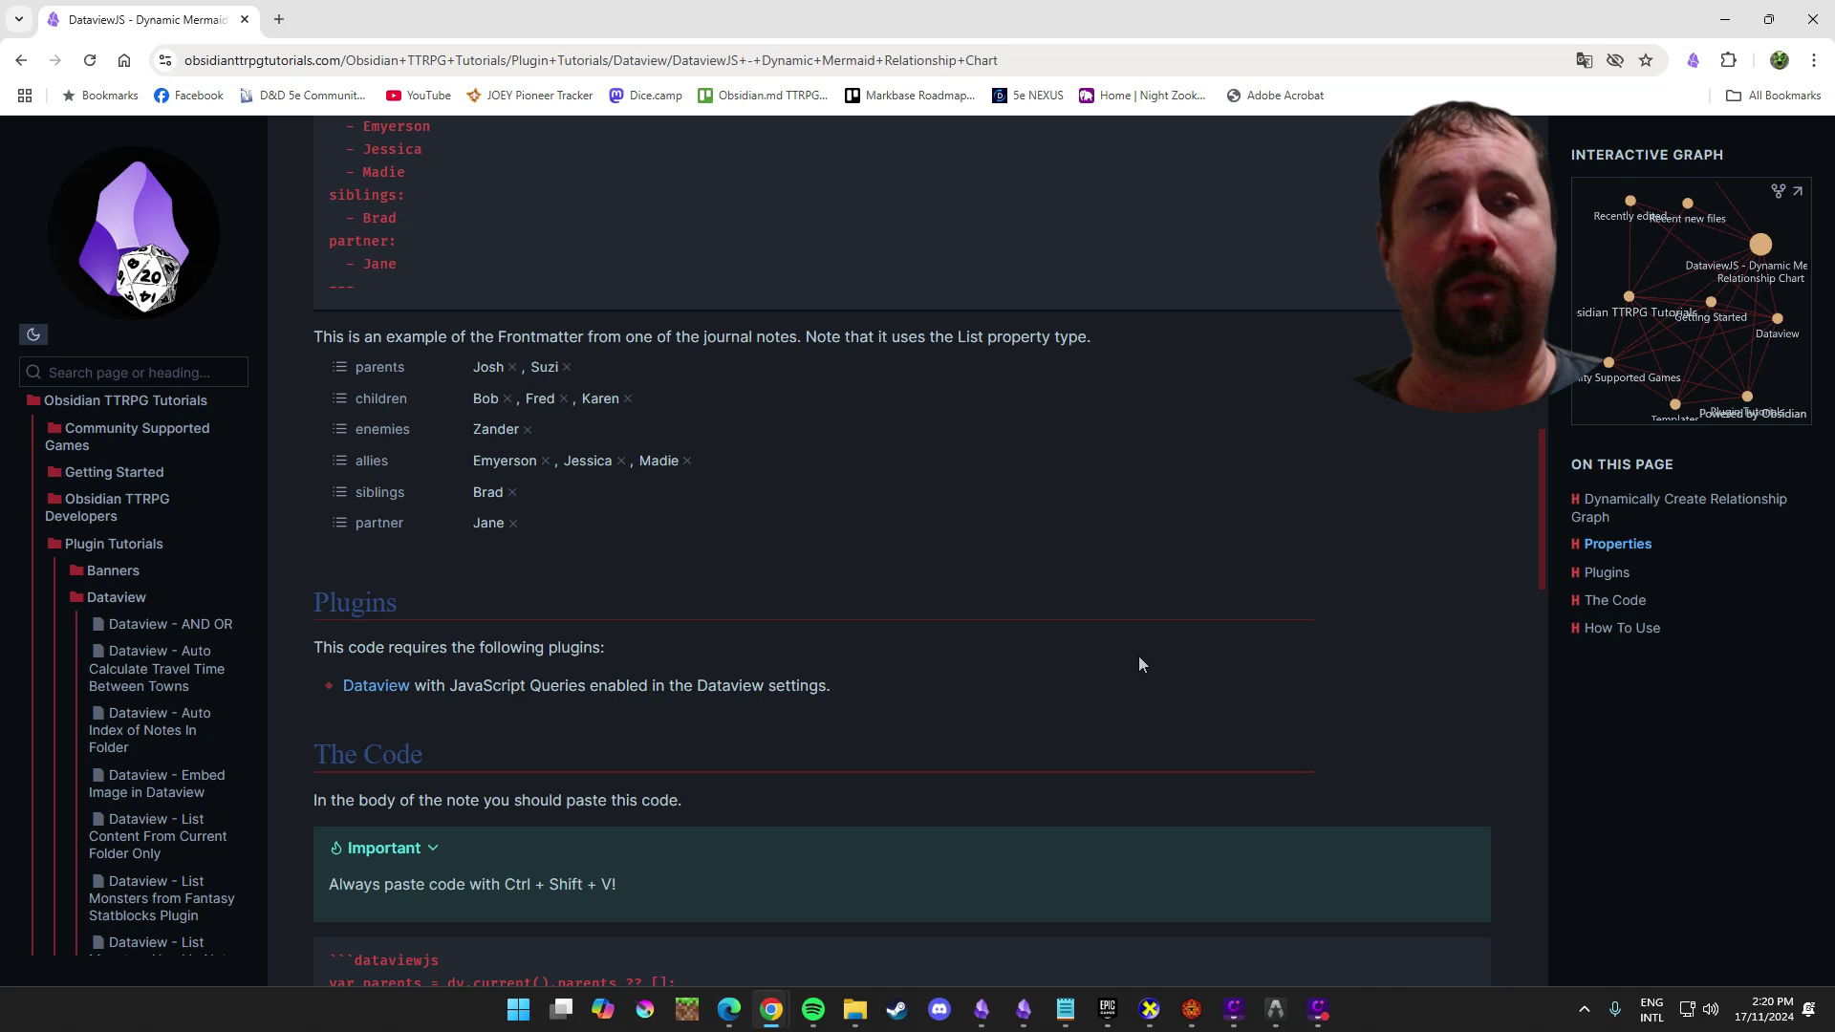
scroll(1231, 631, "down", 7)
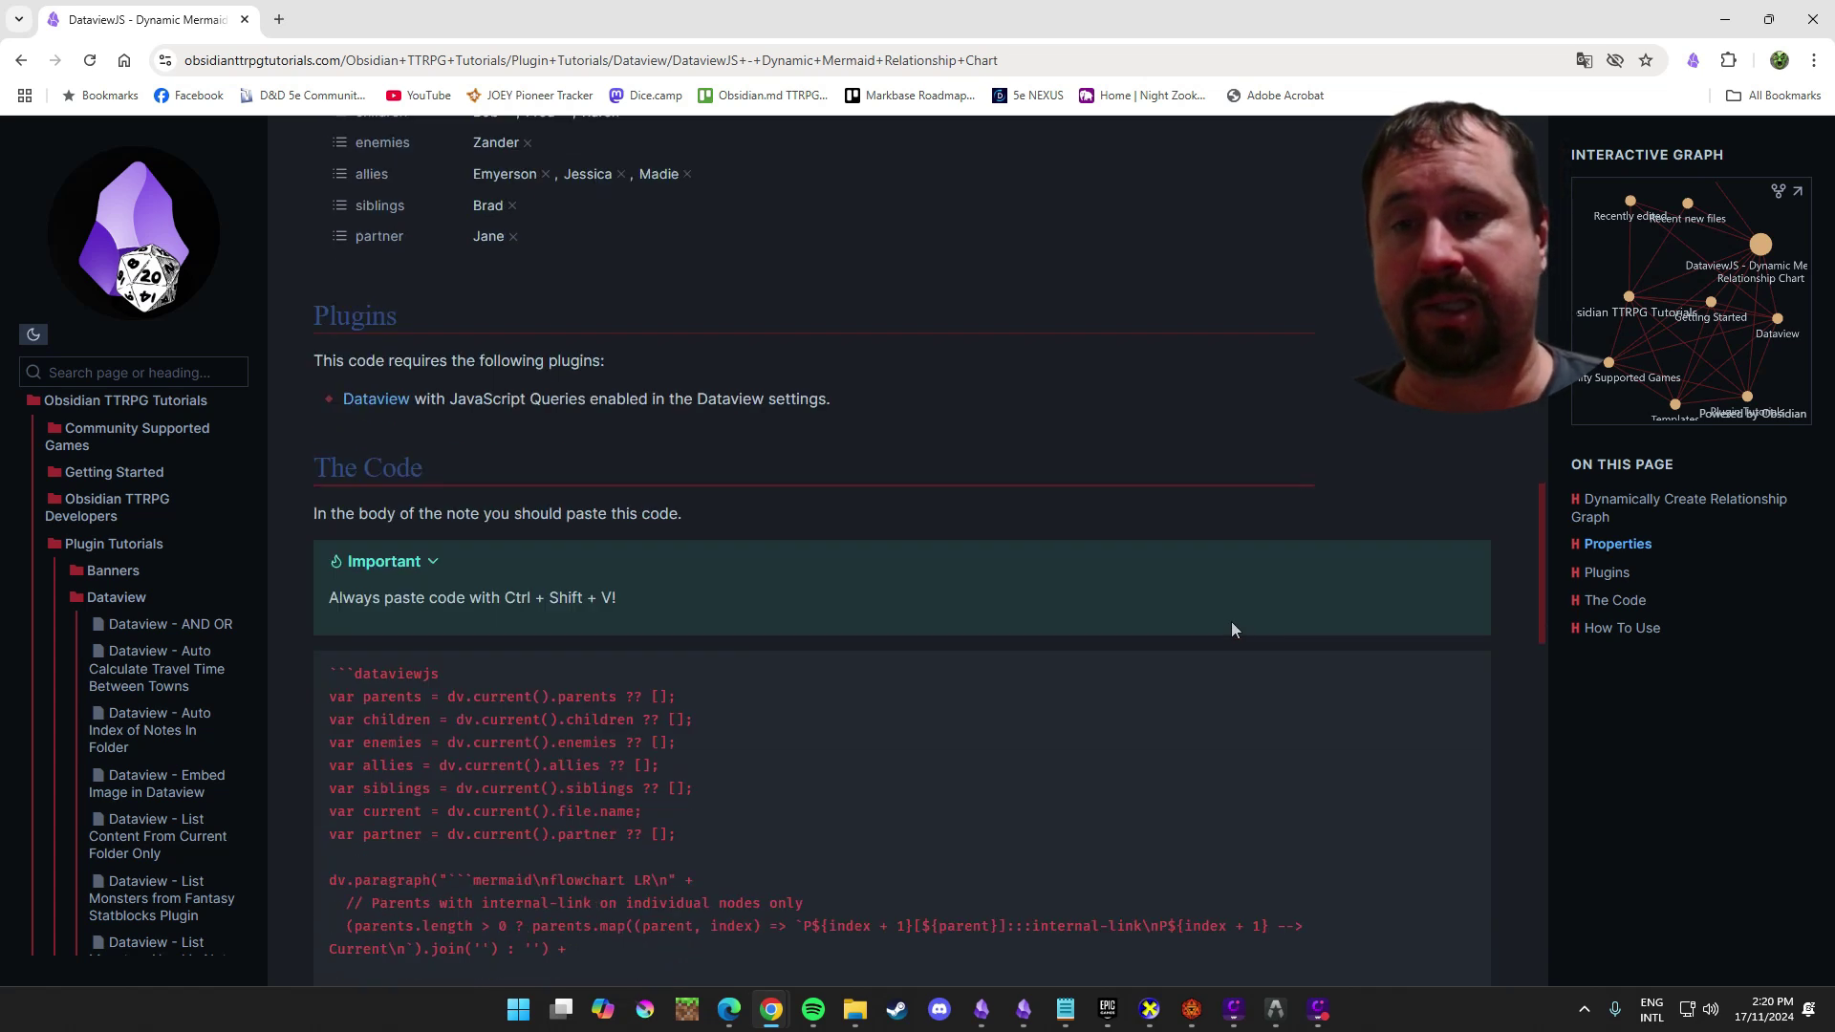
scroll(1230, 669, "down", 1)
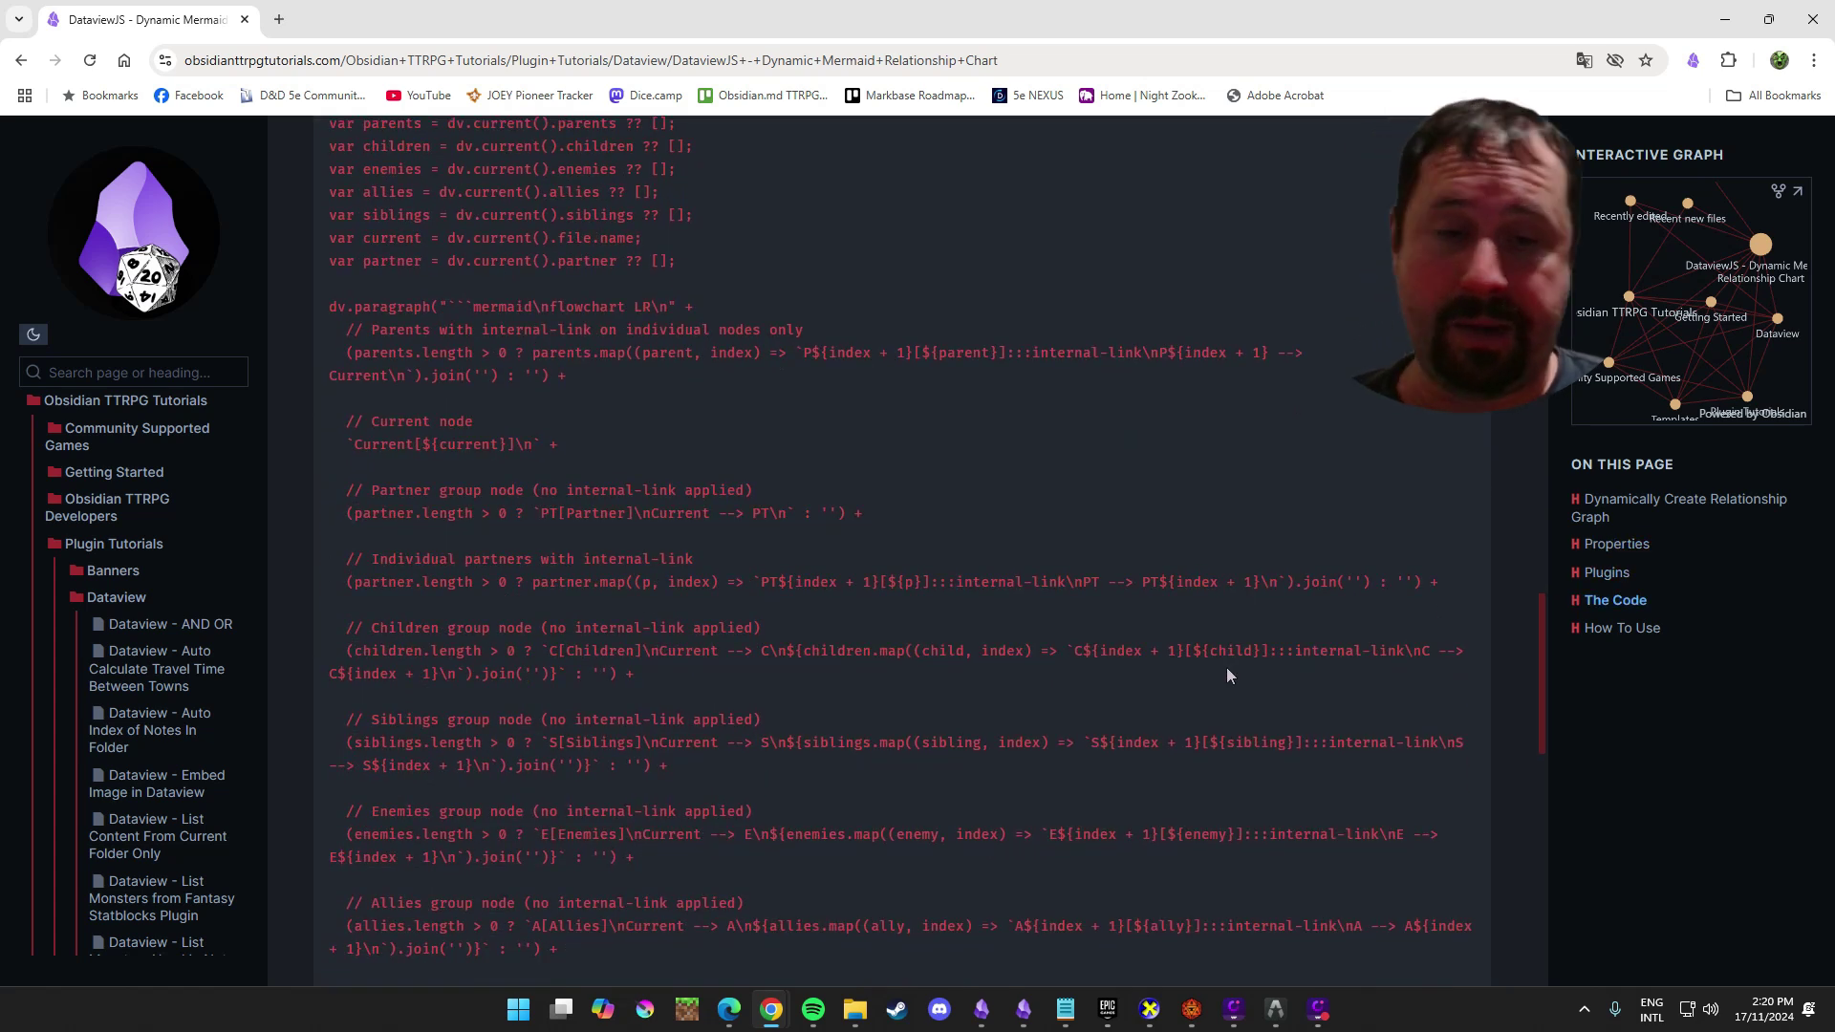
left_click(1021, 1010)
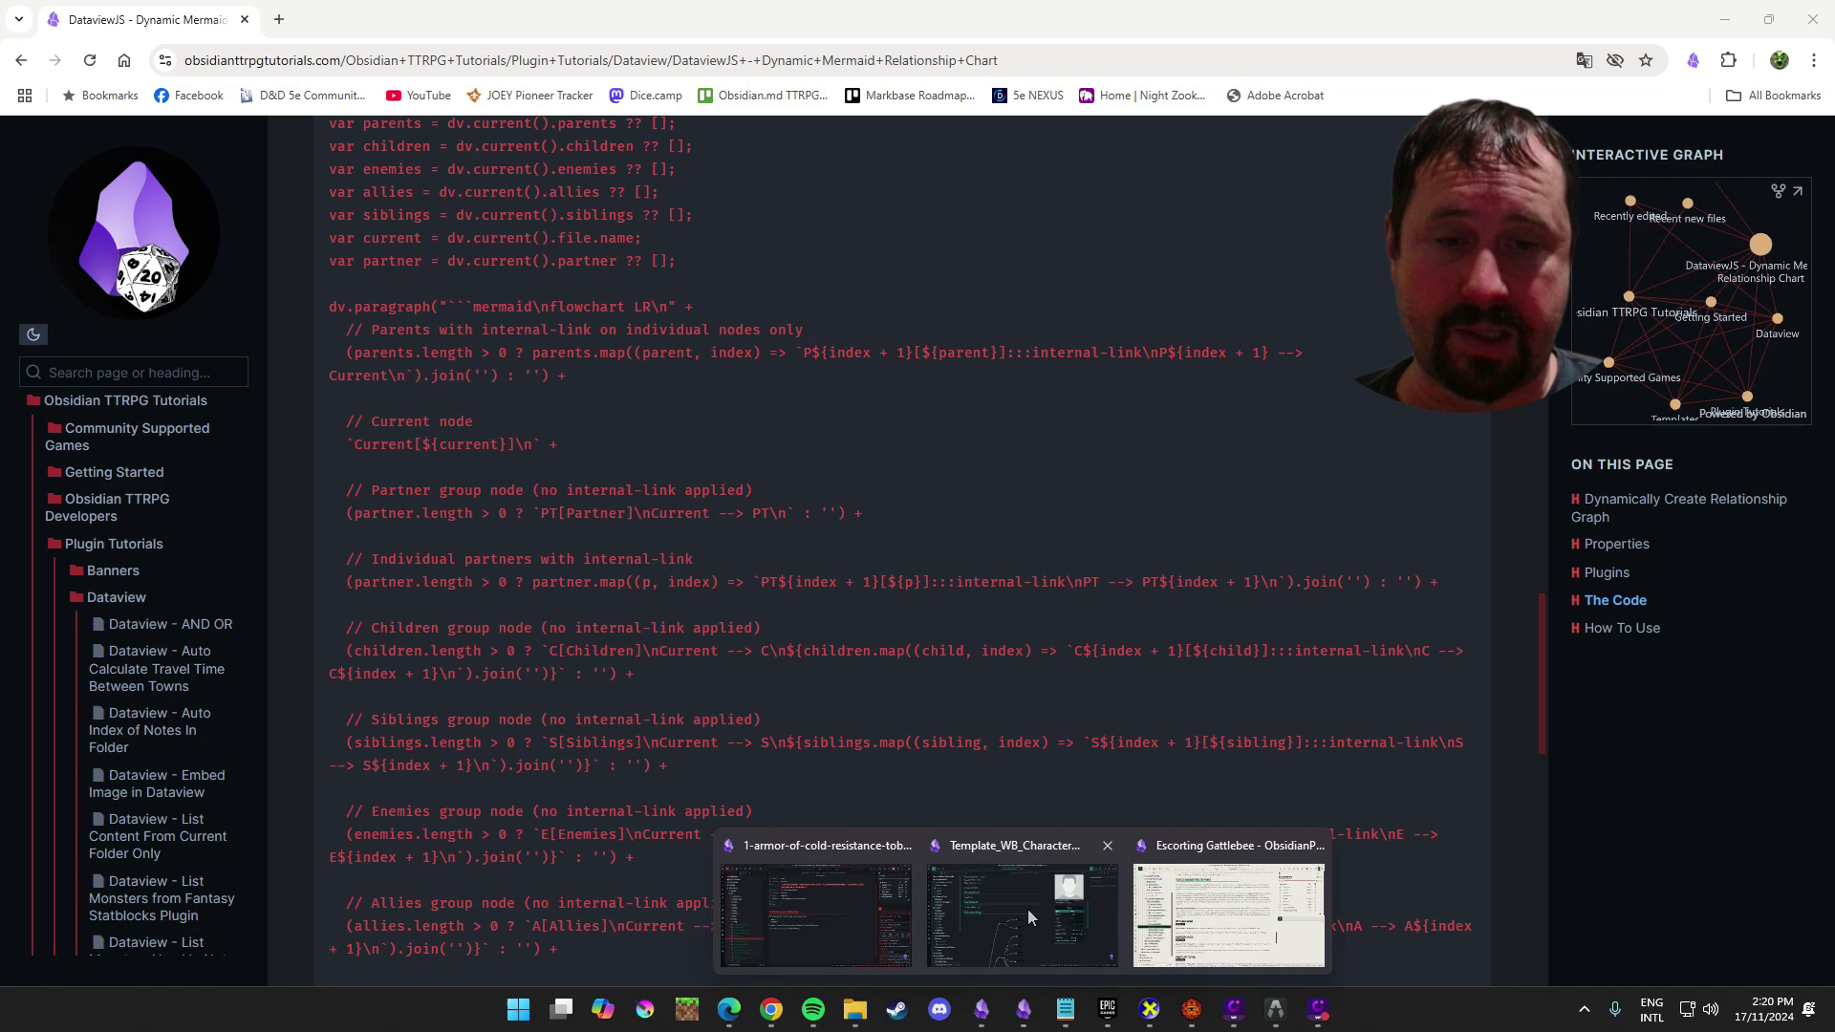
Bring the Template_WB_Character note forward and look over its rendered relationship chart
left_click(1028, 917)
scroll(1099, 675, "down", 5)
scroll(1099, 675, "up", 5)
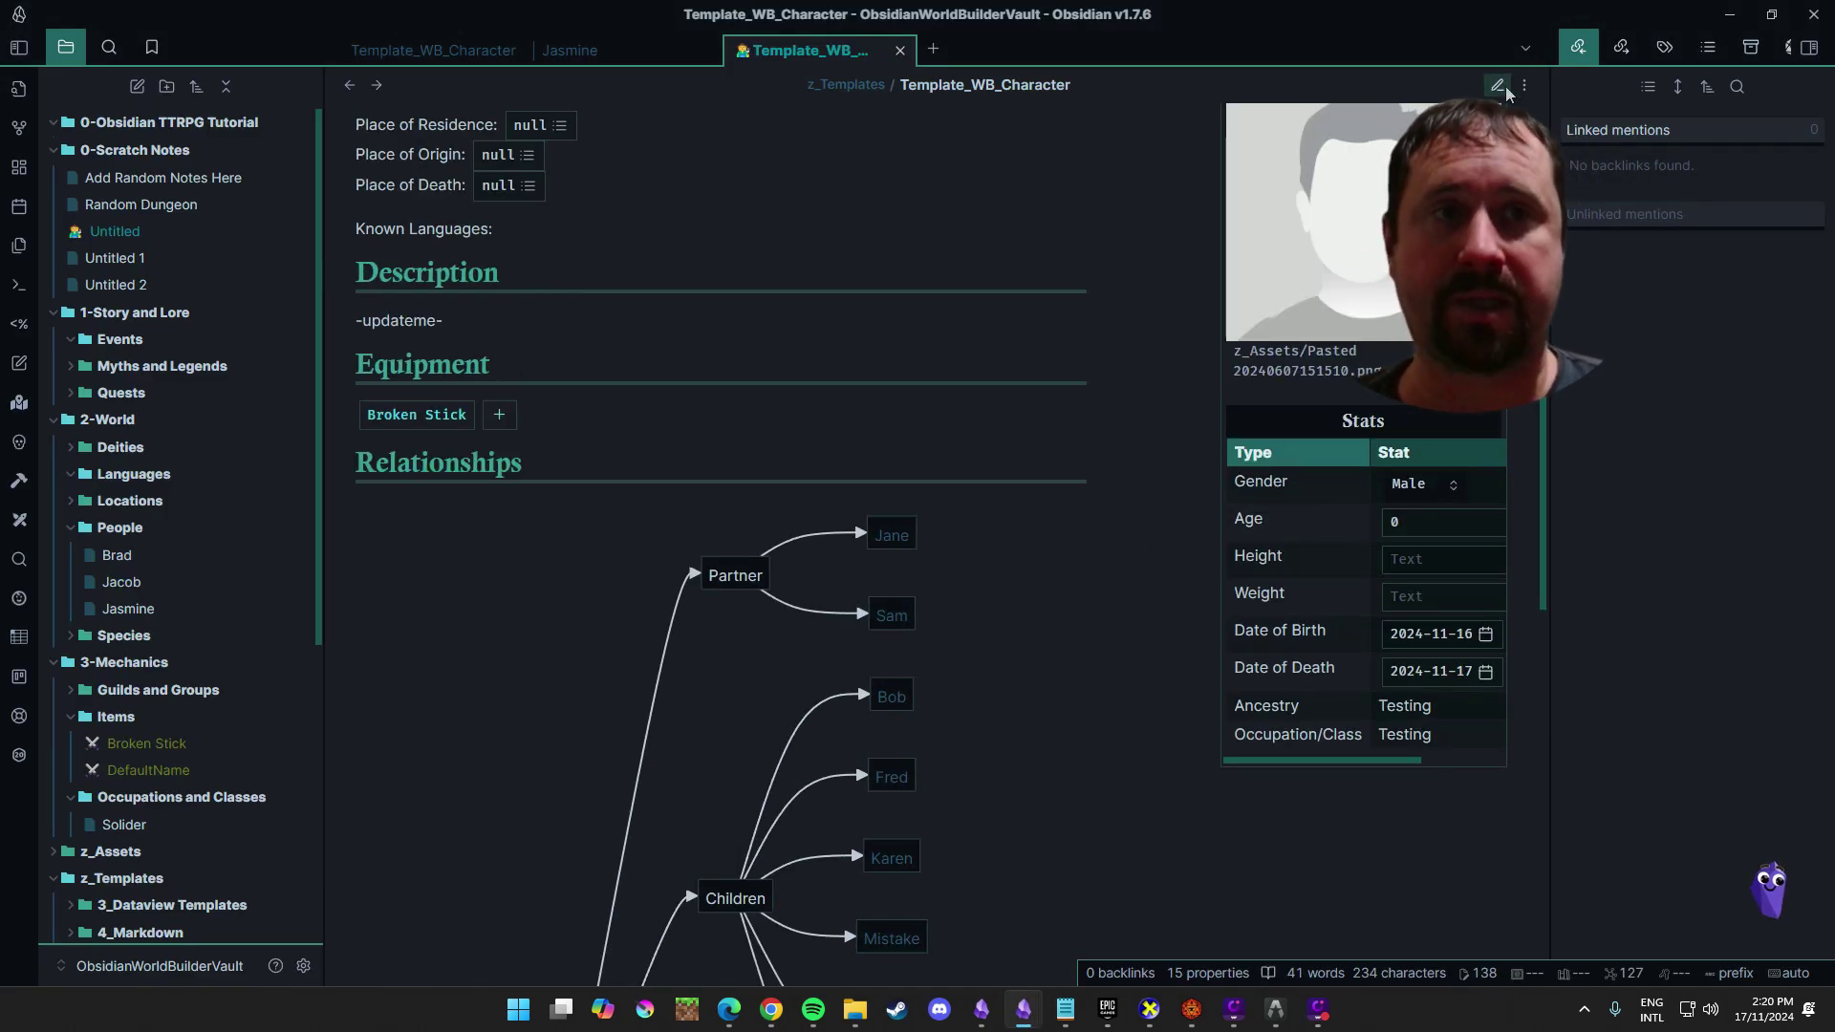
scroll(972, 416, "down", 8)
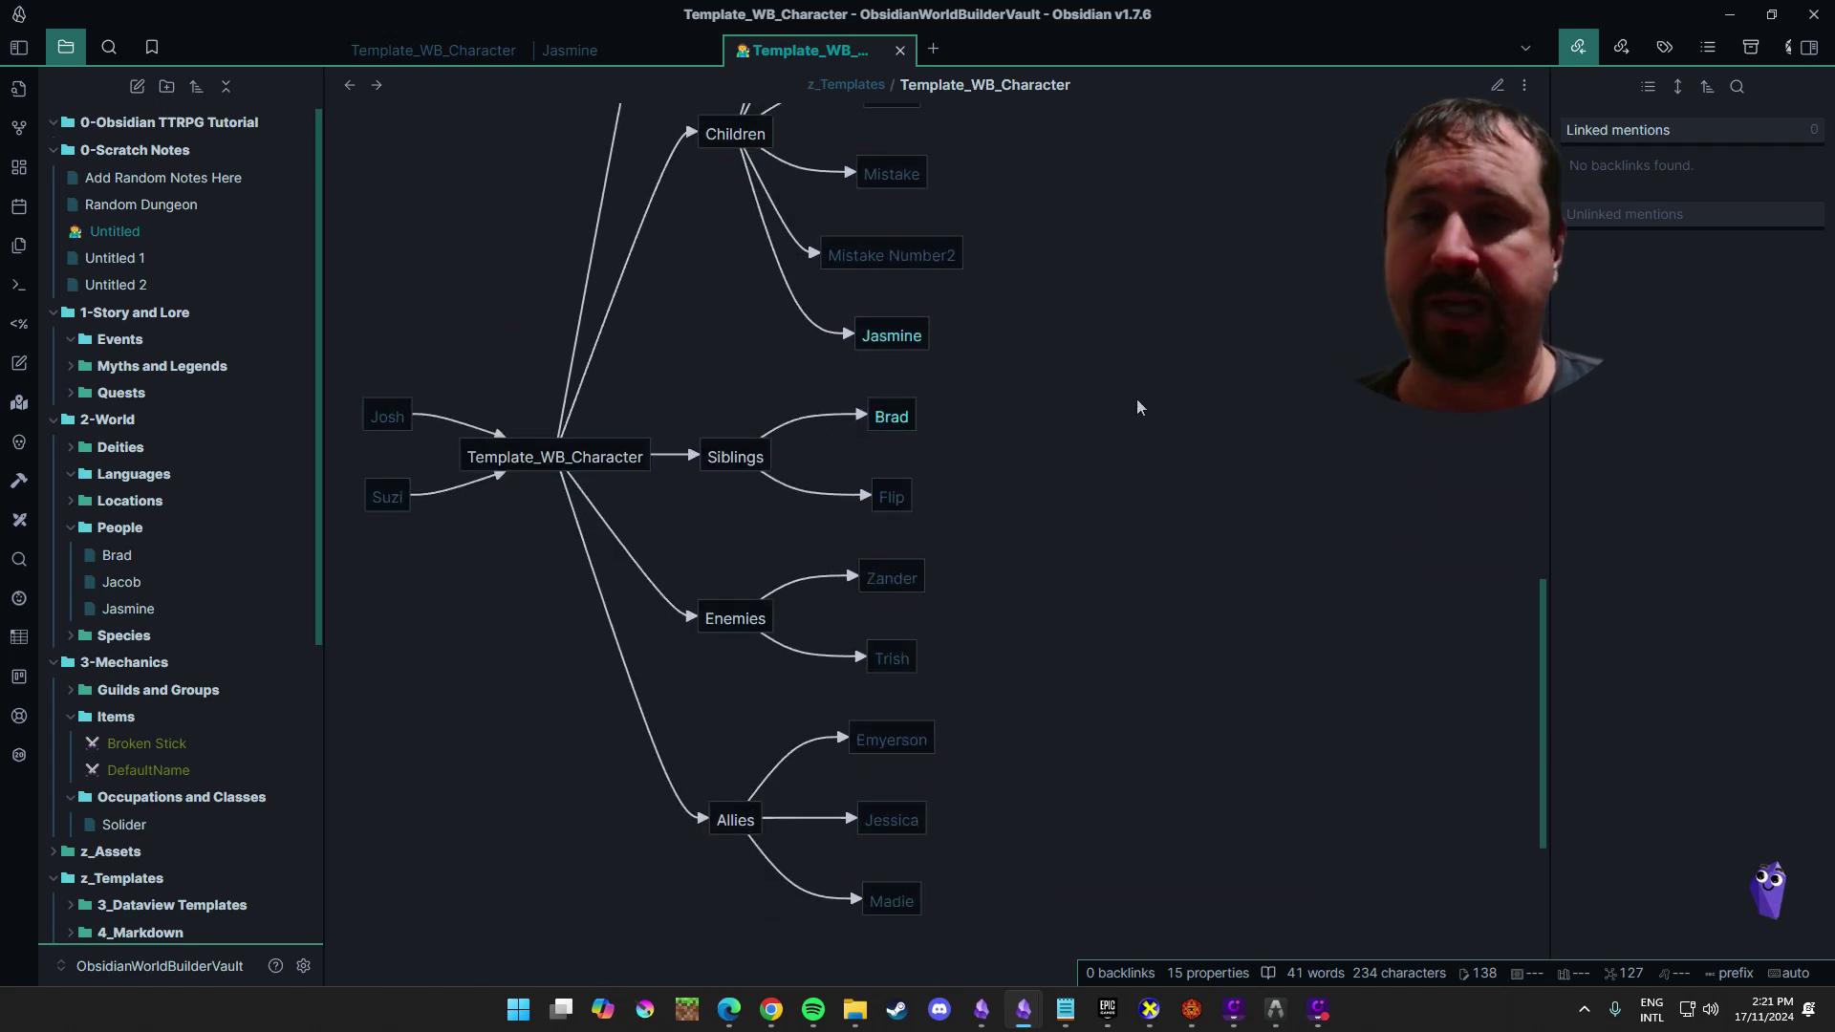
scroll(1142, 439, "up", 8)
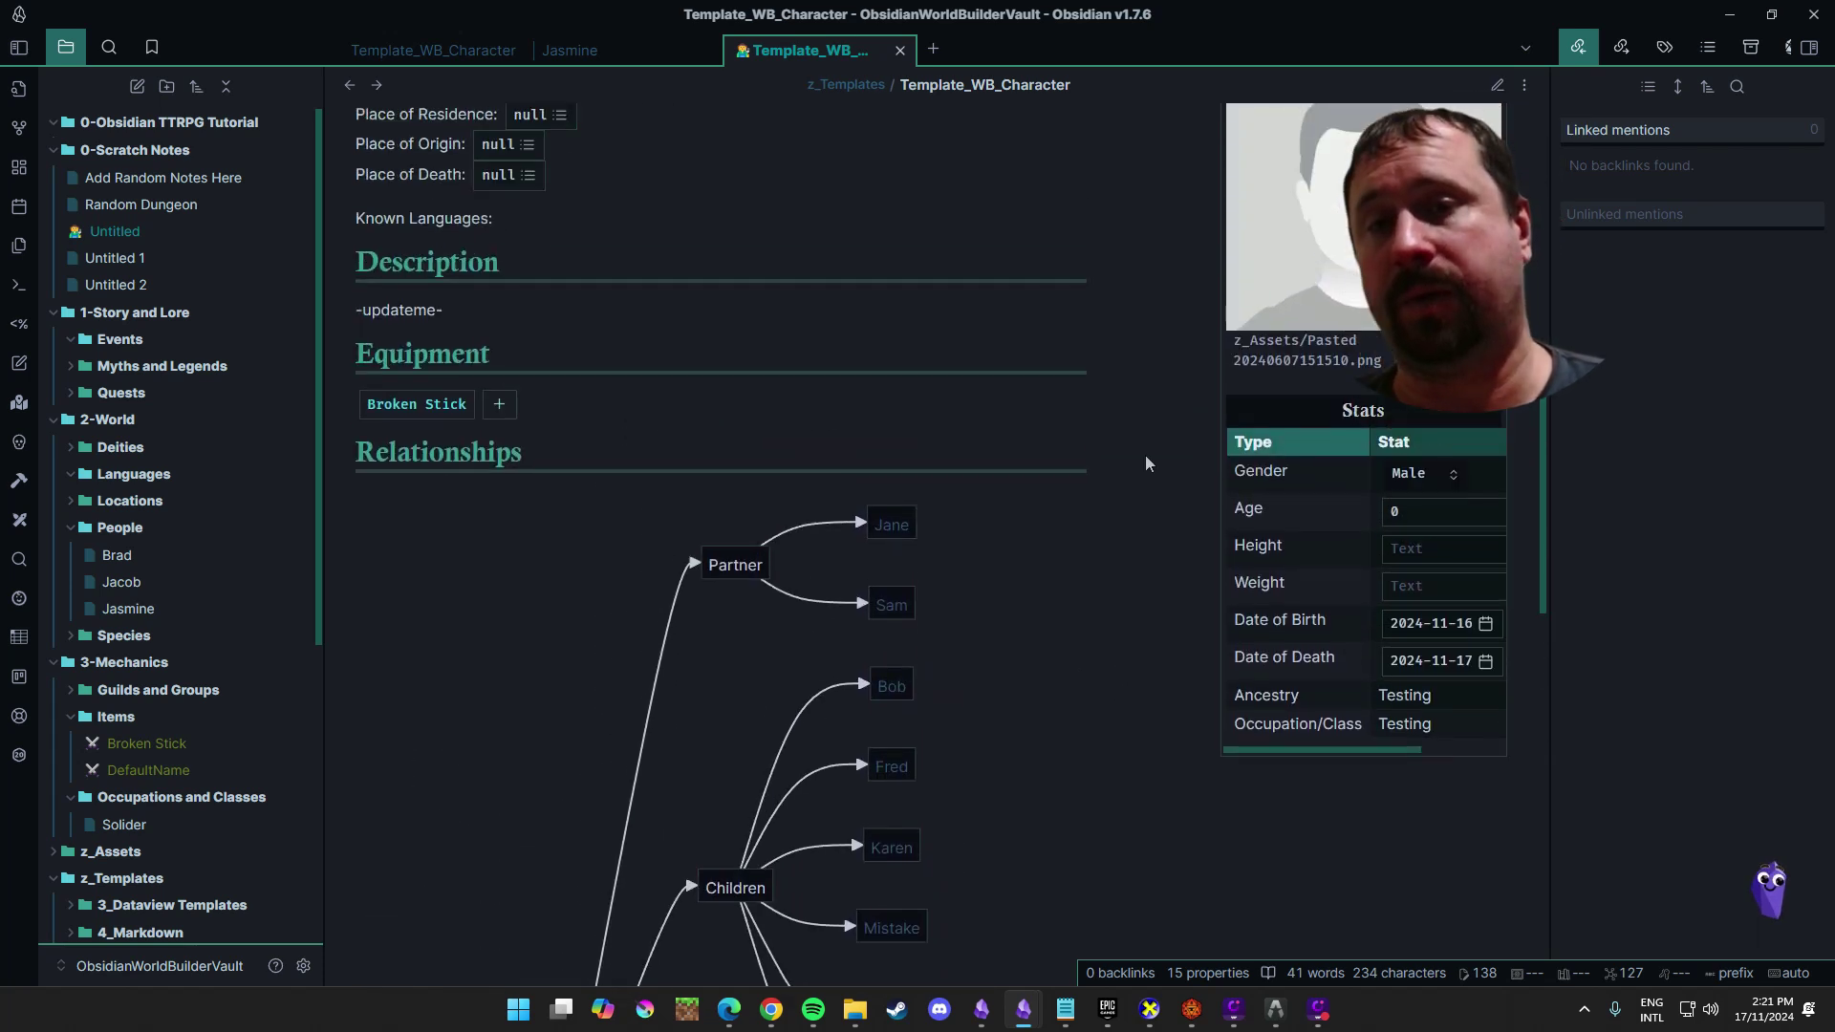
scroll(1144, 454, "down", 3)
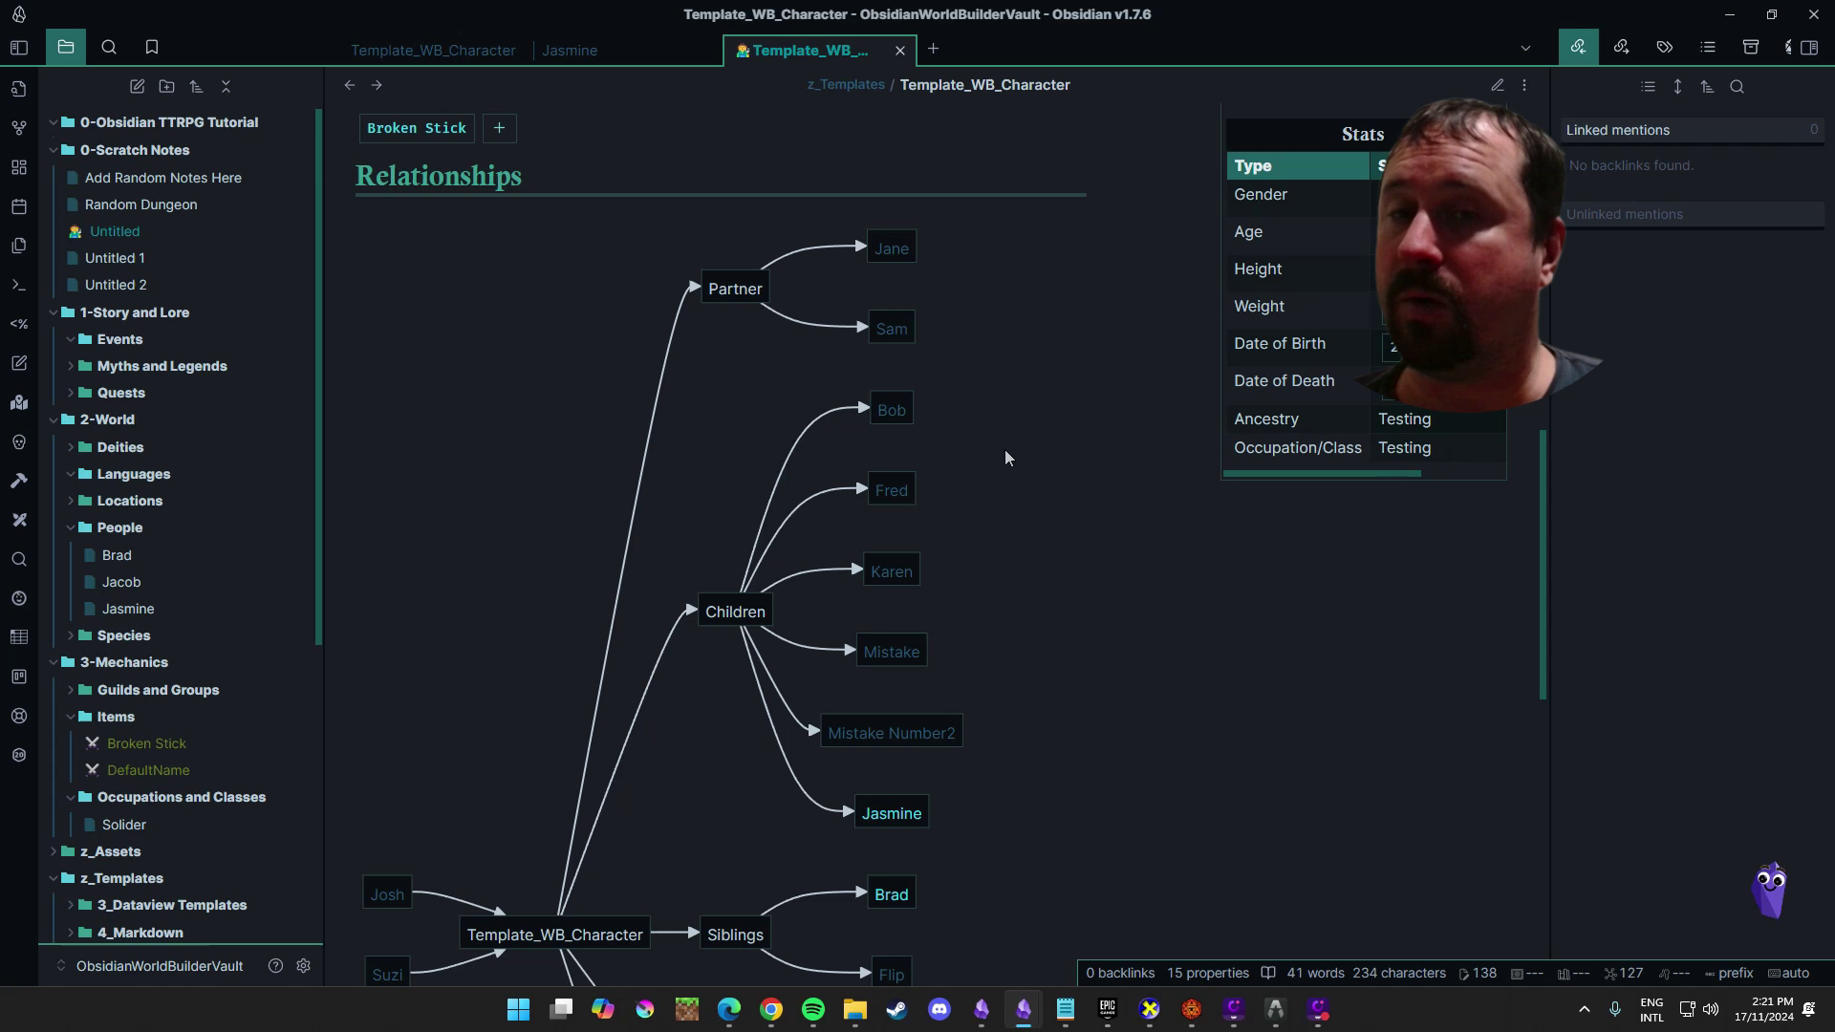
scroll(1005, 449, "down", 2)
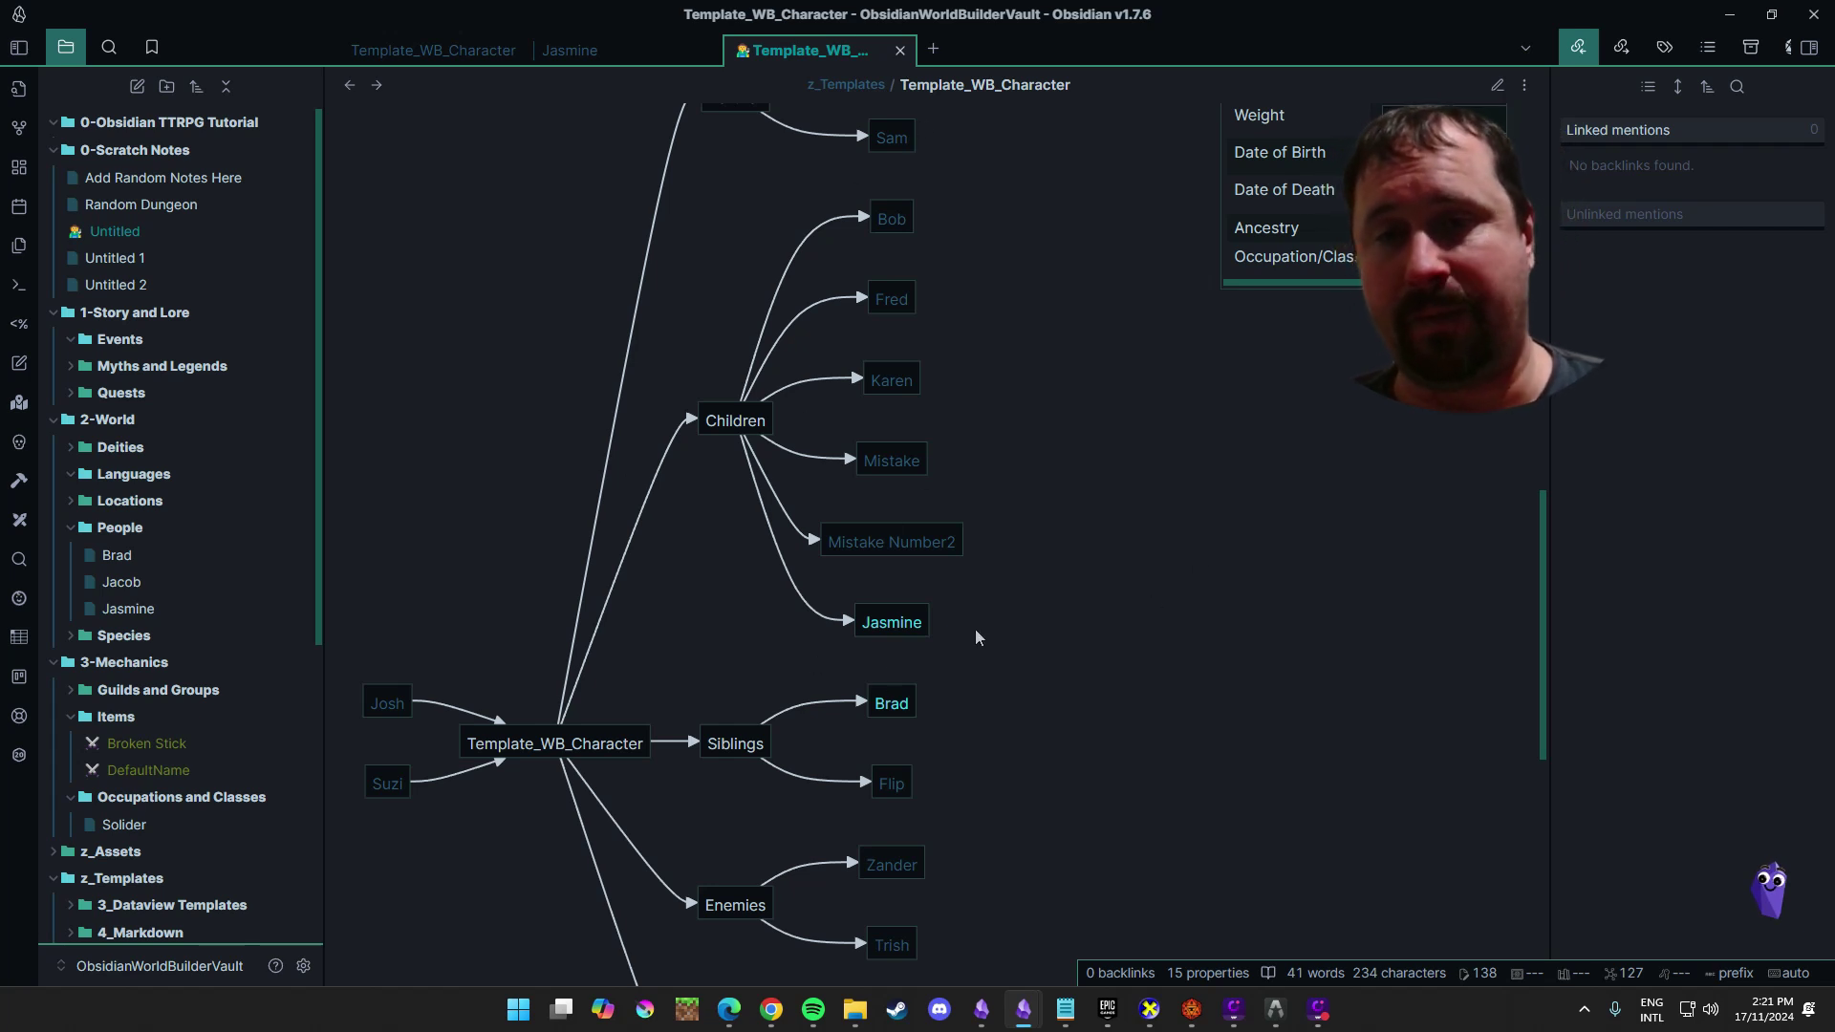
scroll(975, 635, "up", 2)
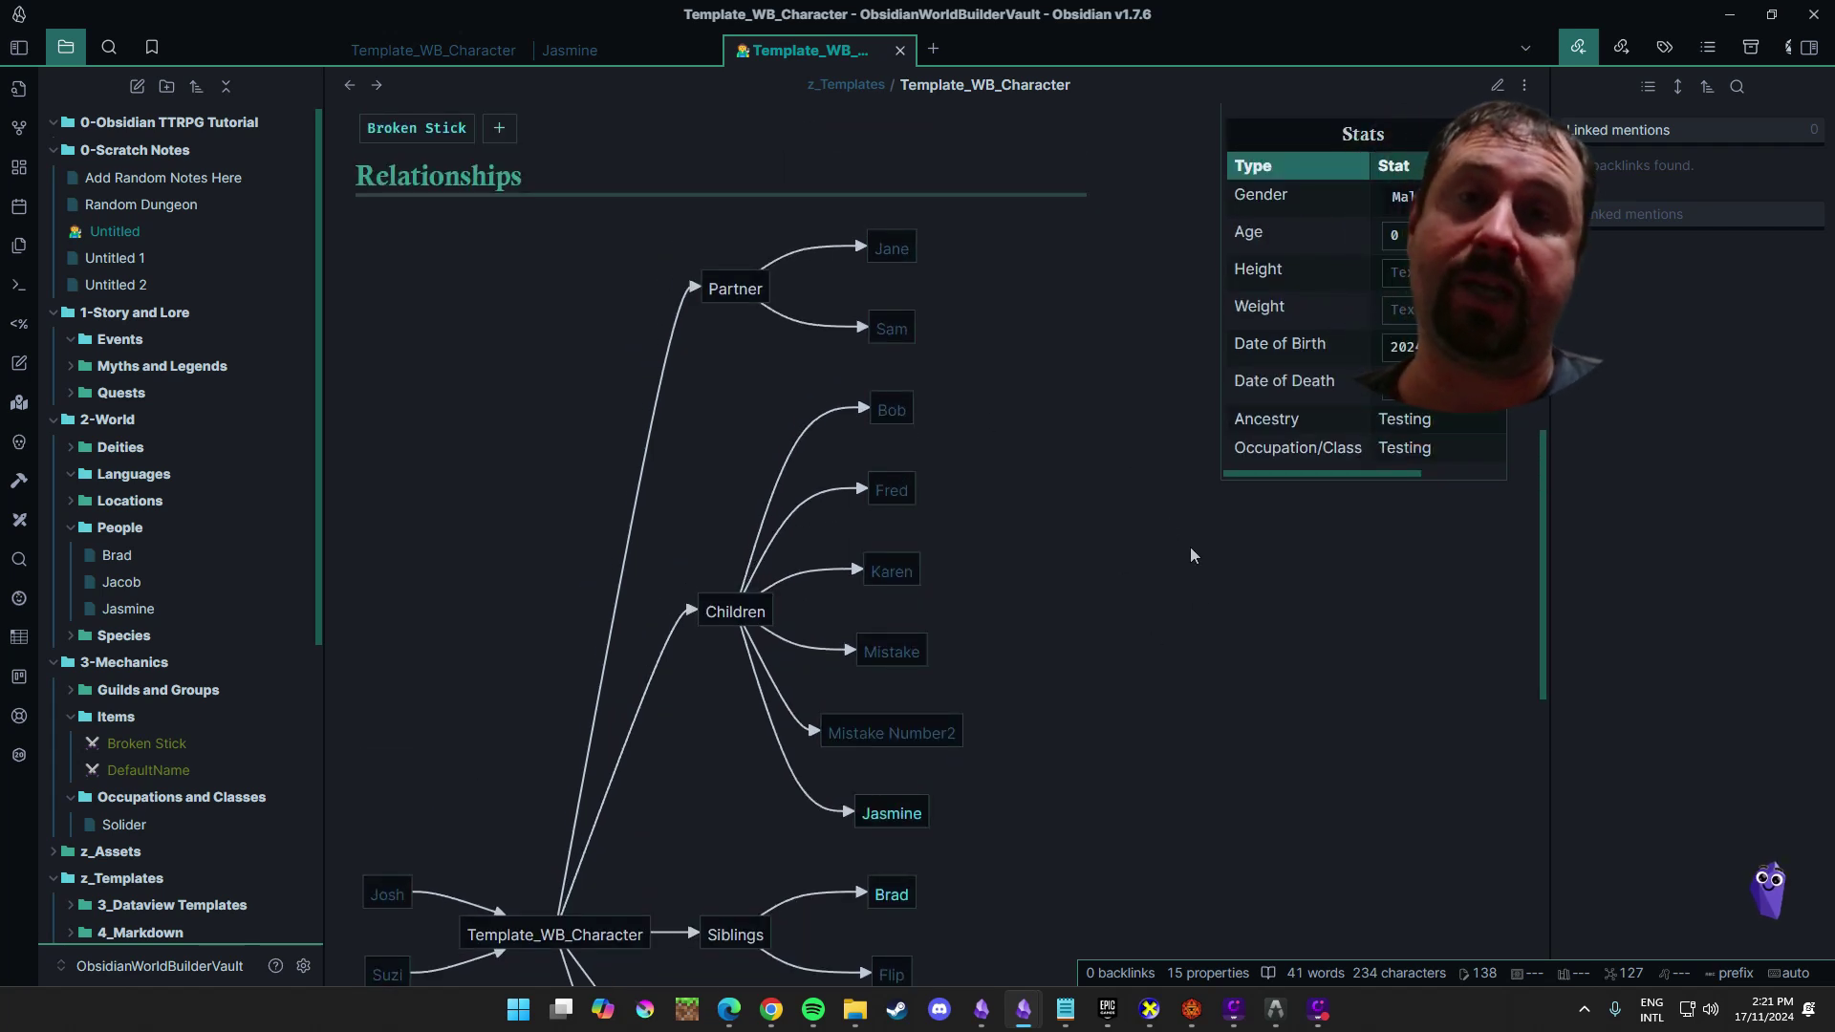
scroll(1194, 539, "down", 3)
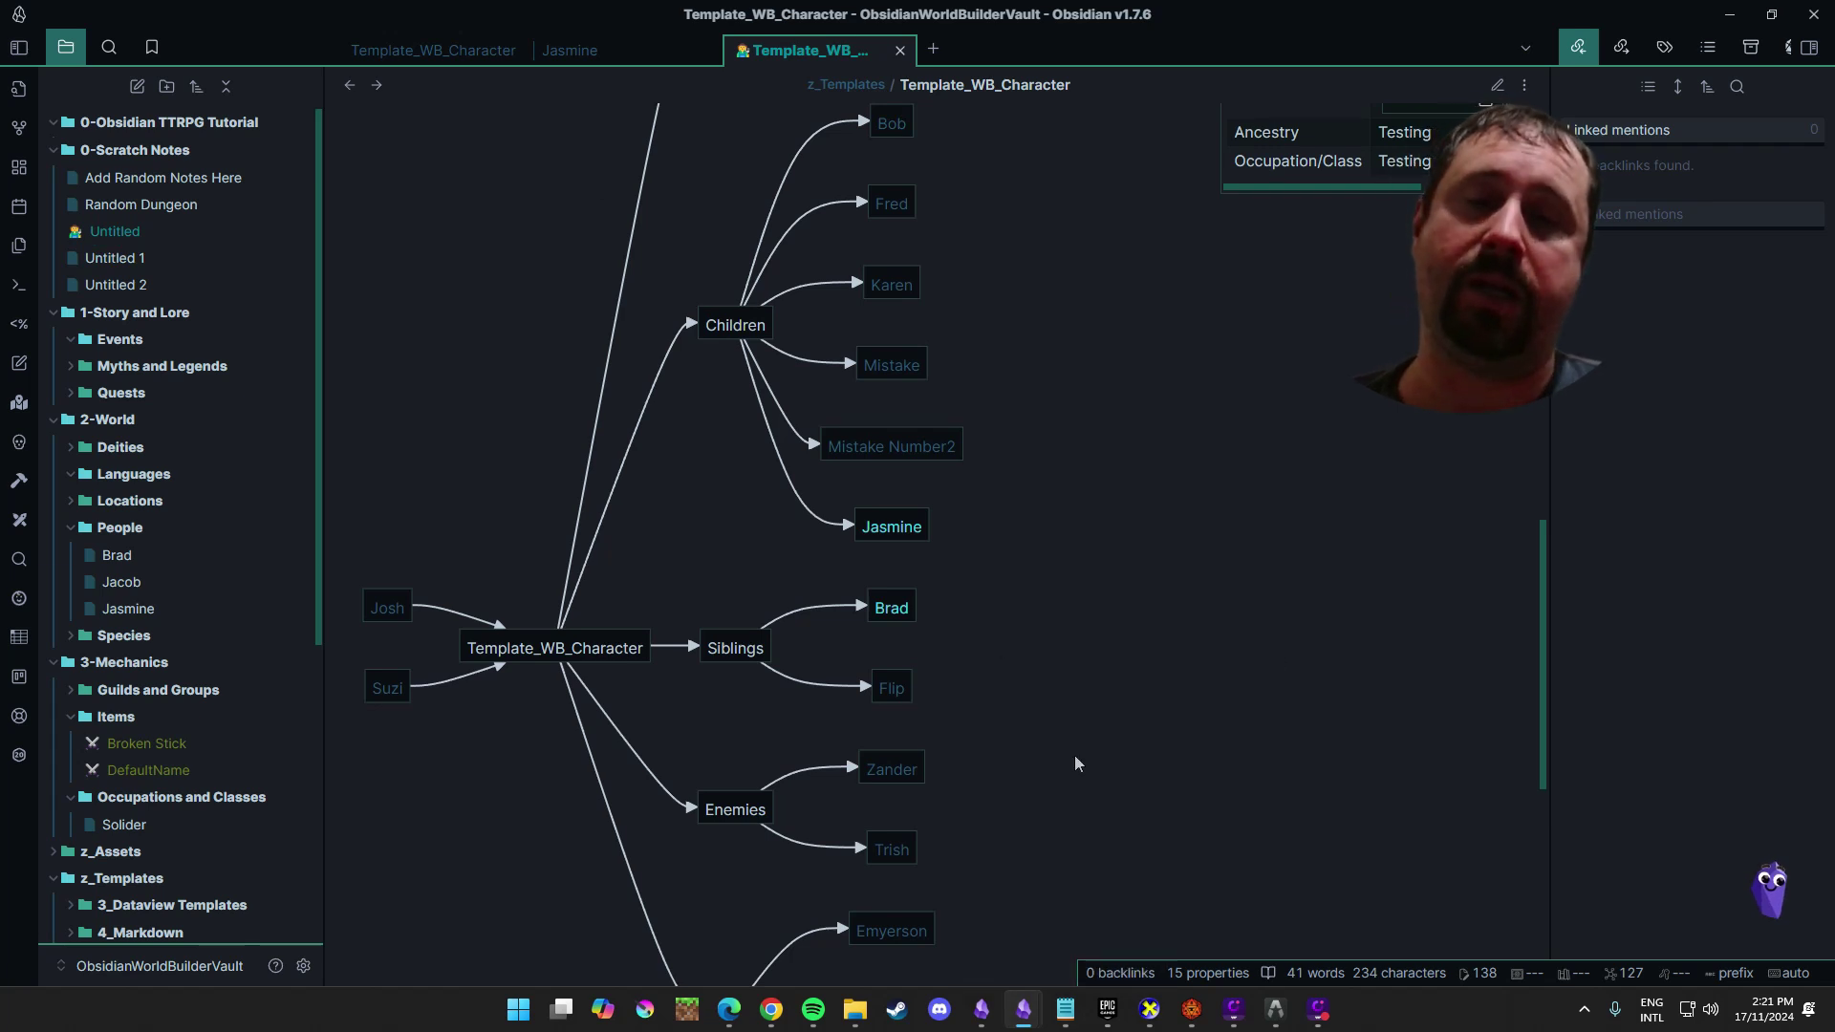
scroll(1175, 742, "up", 1)
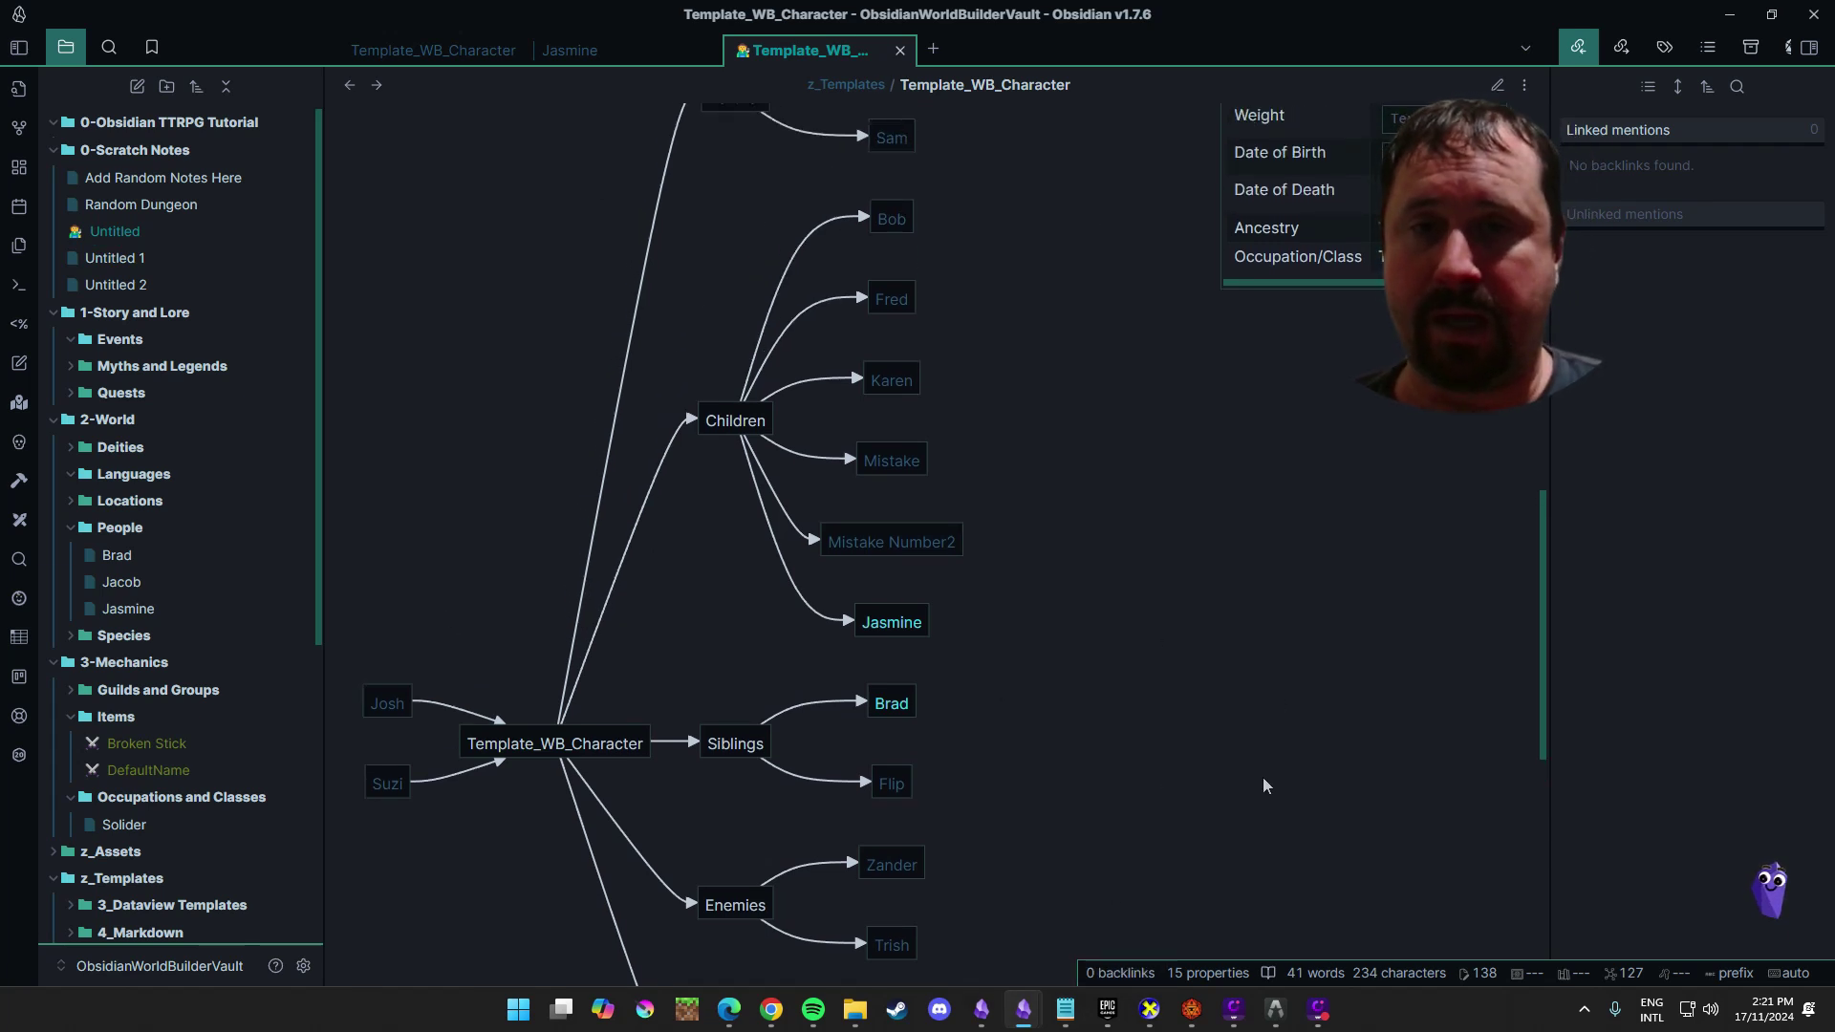
scroll(1264, 785, "up", 10)
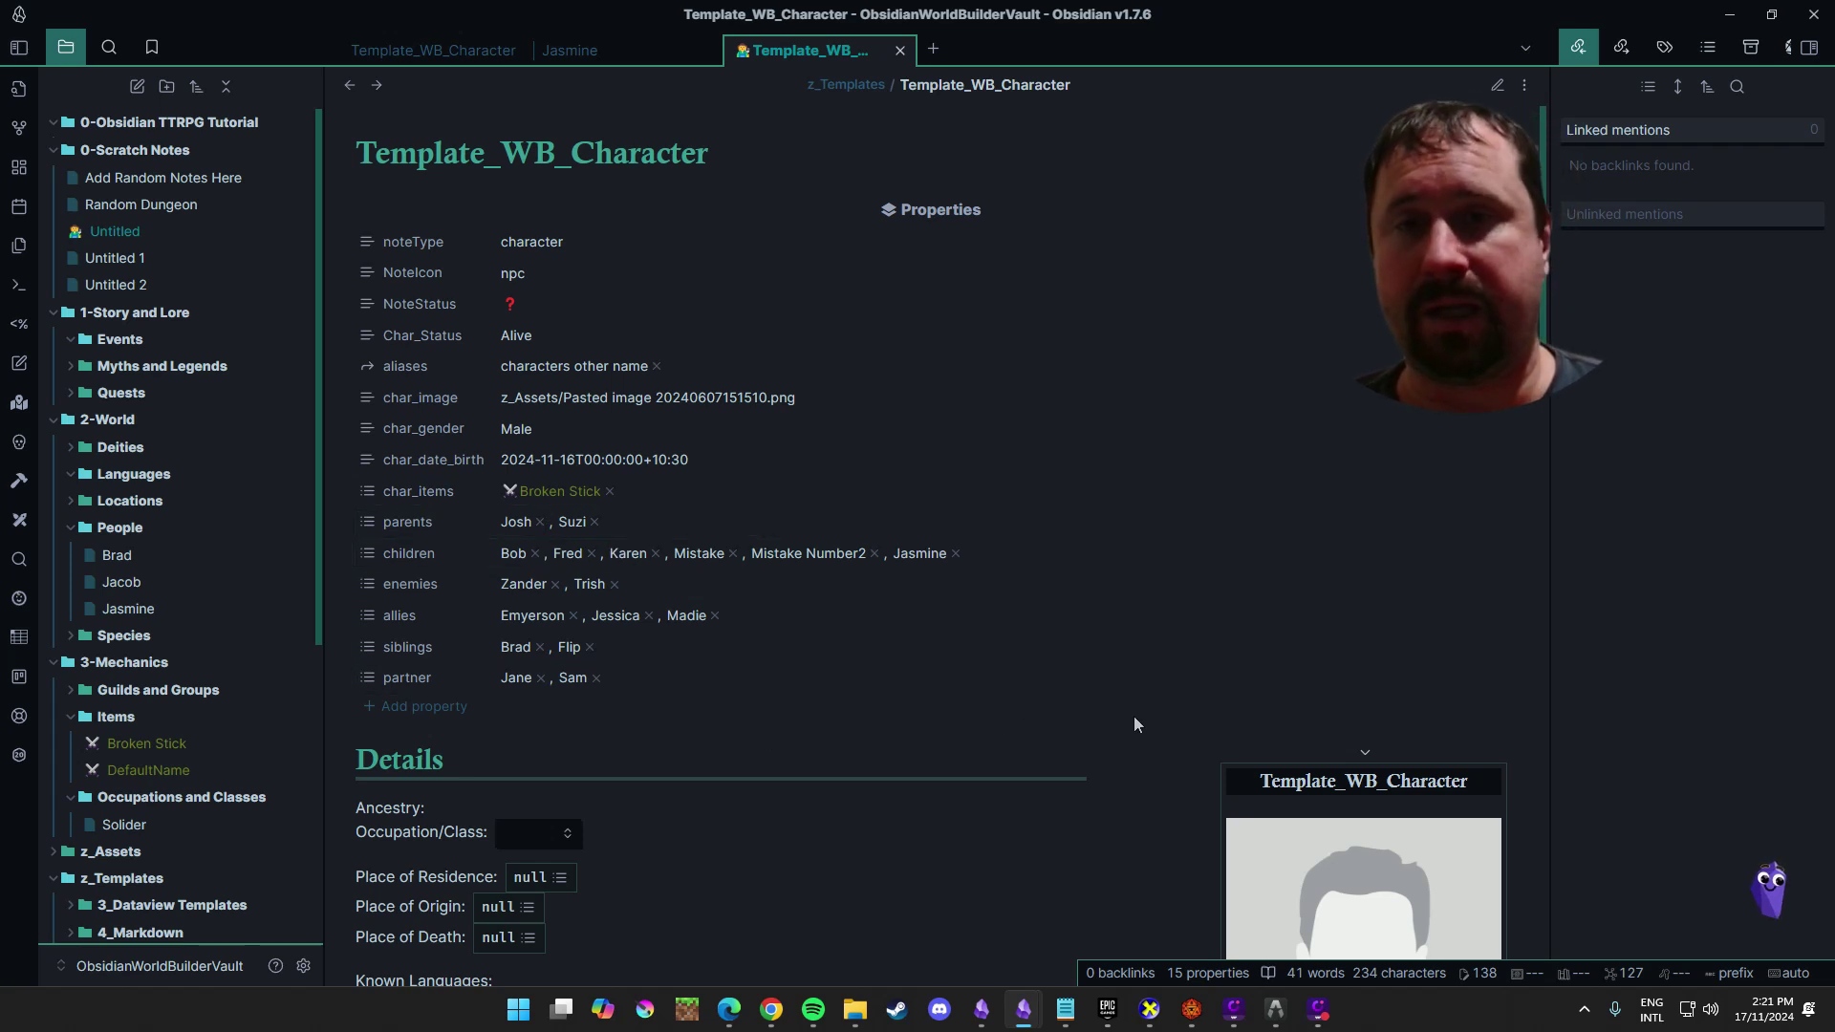
scroll(1133, 717, "down", 10)
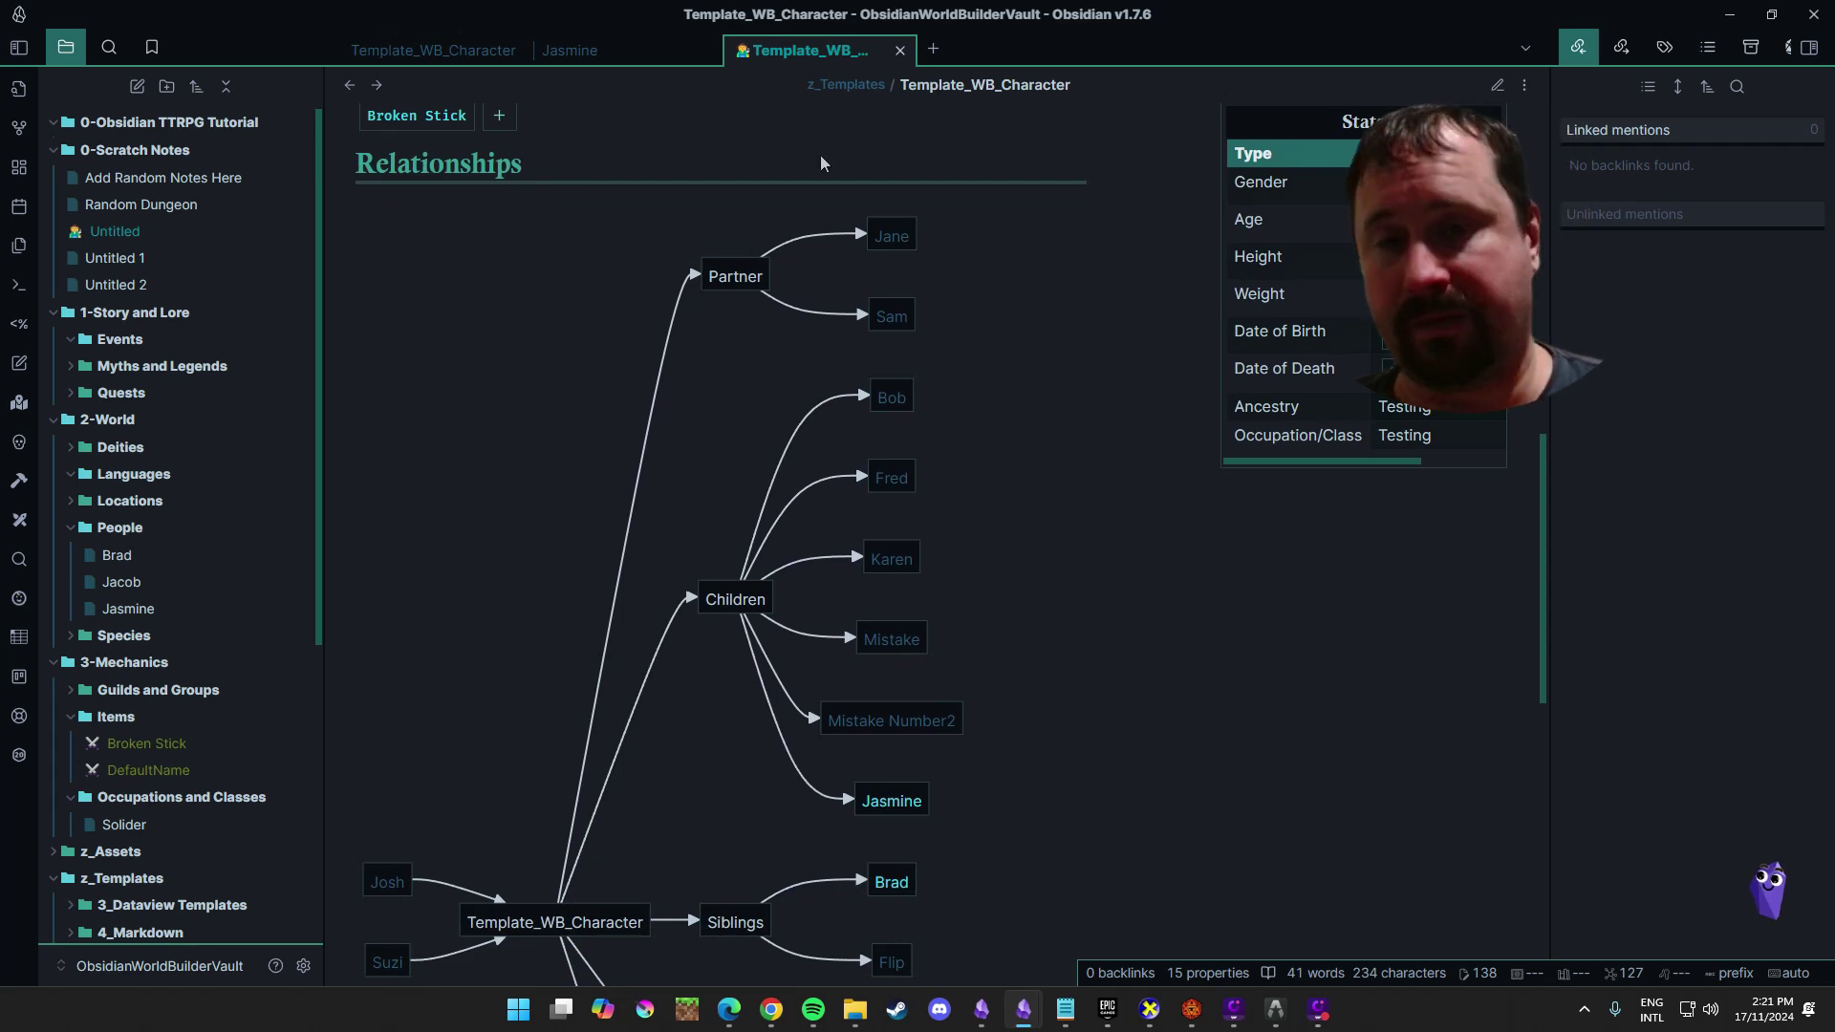
Copy the template's entire source, then open Jasmine from the chart's child node
left_click(1498, 87)
key("ctrl+a")
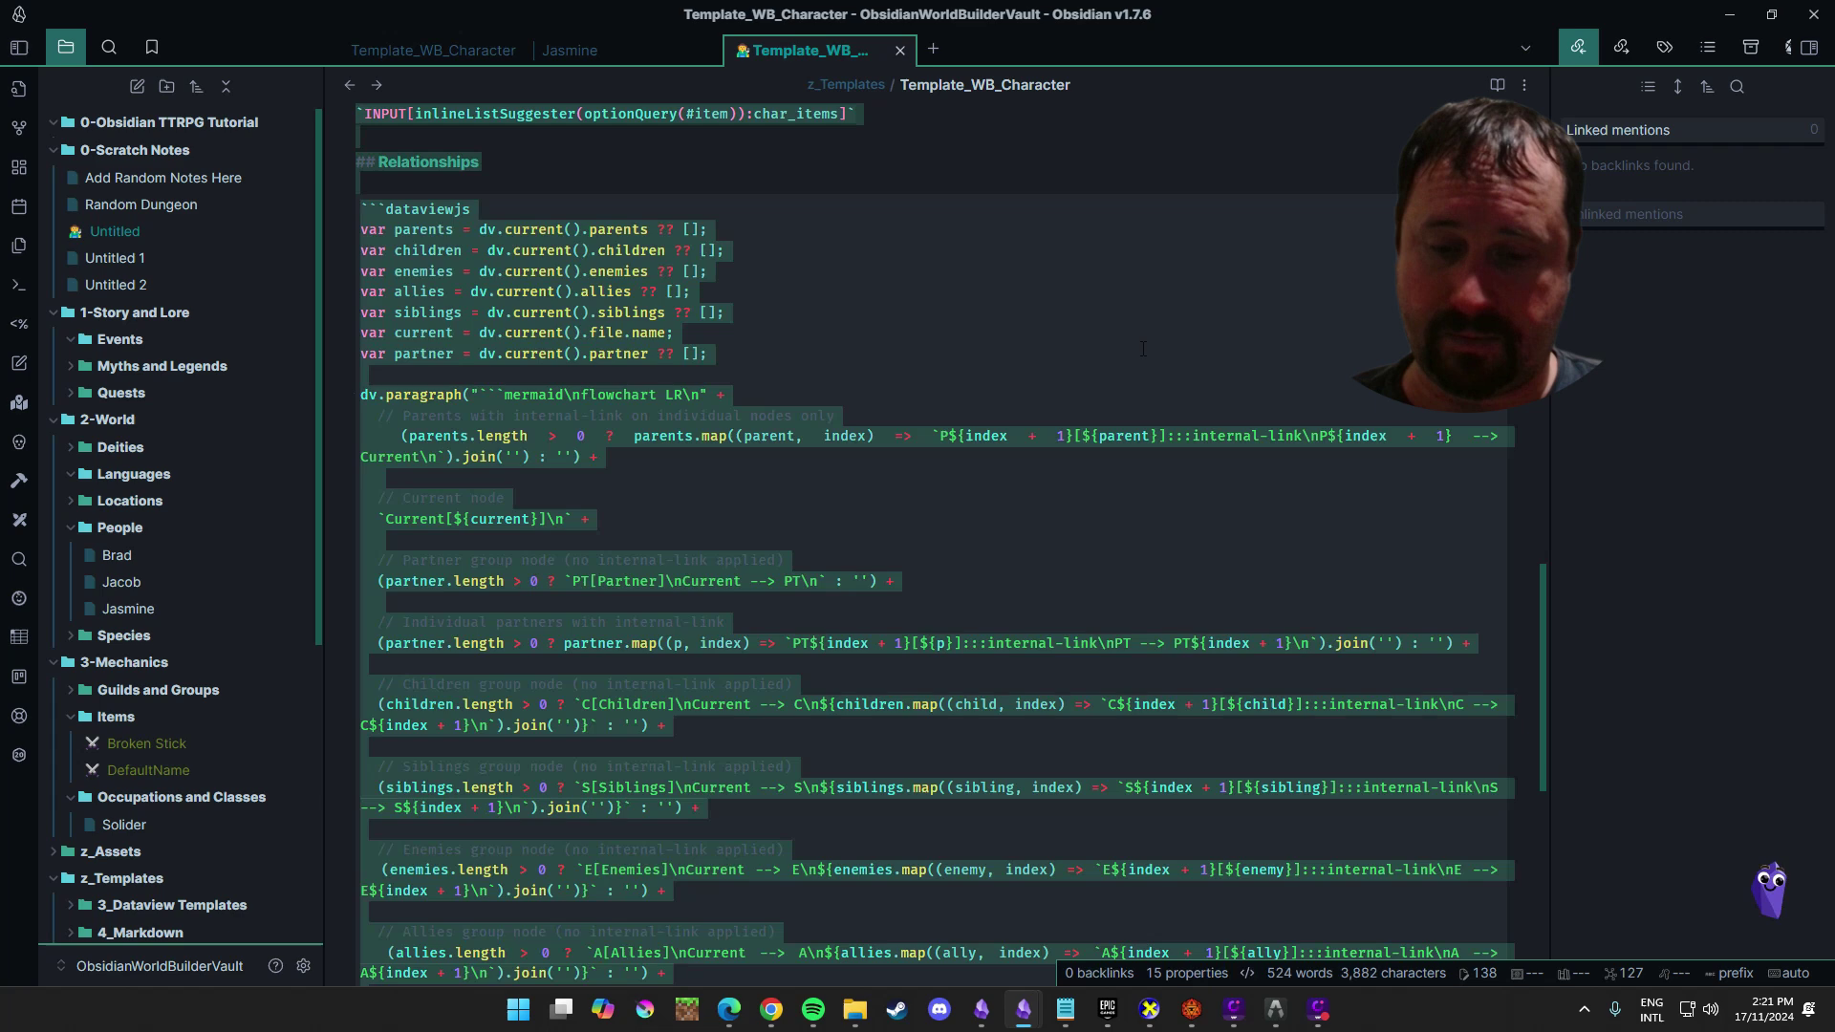
left_click(1498, 85)
scroll(988, 593, "down", 2)
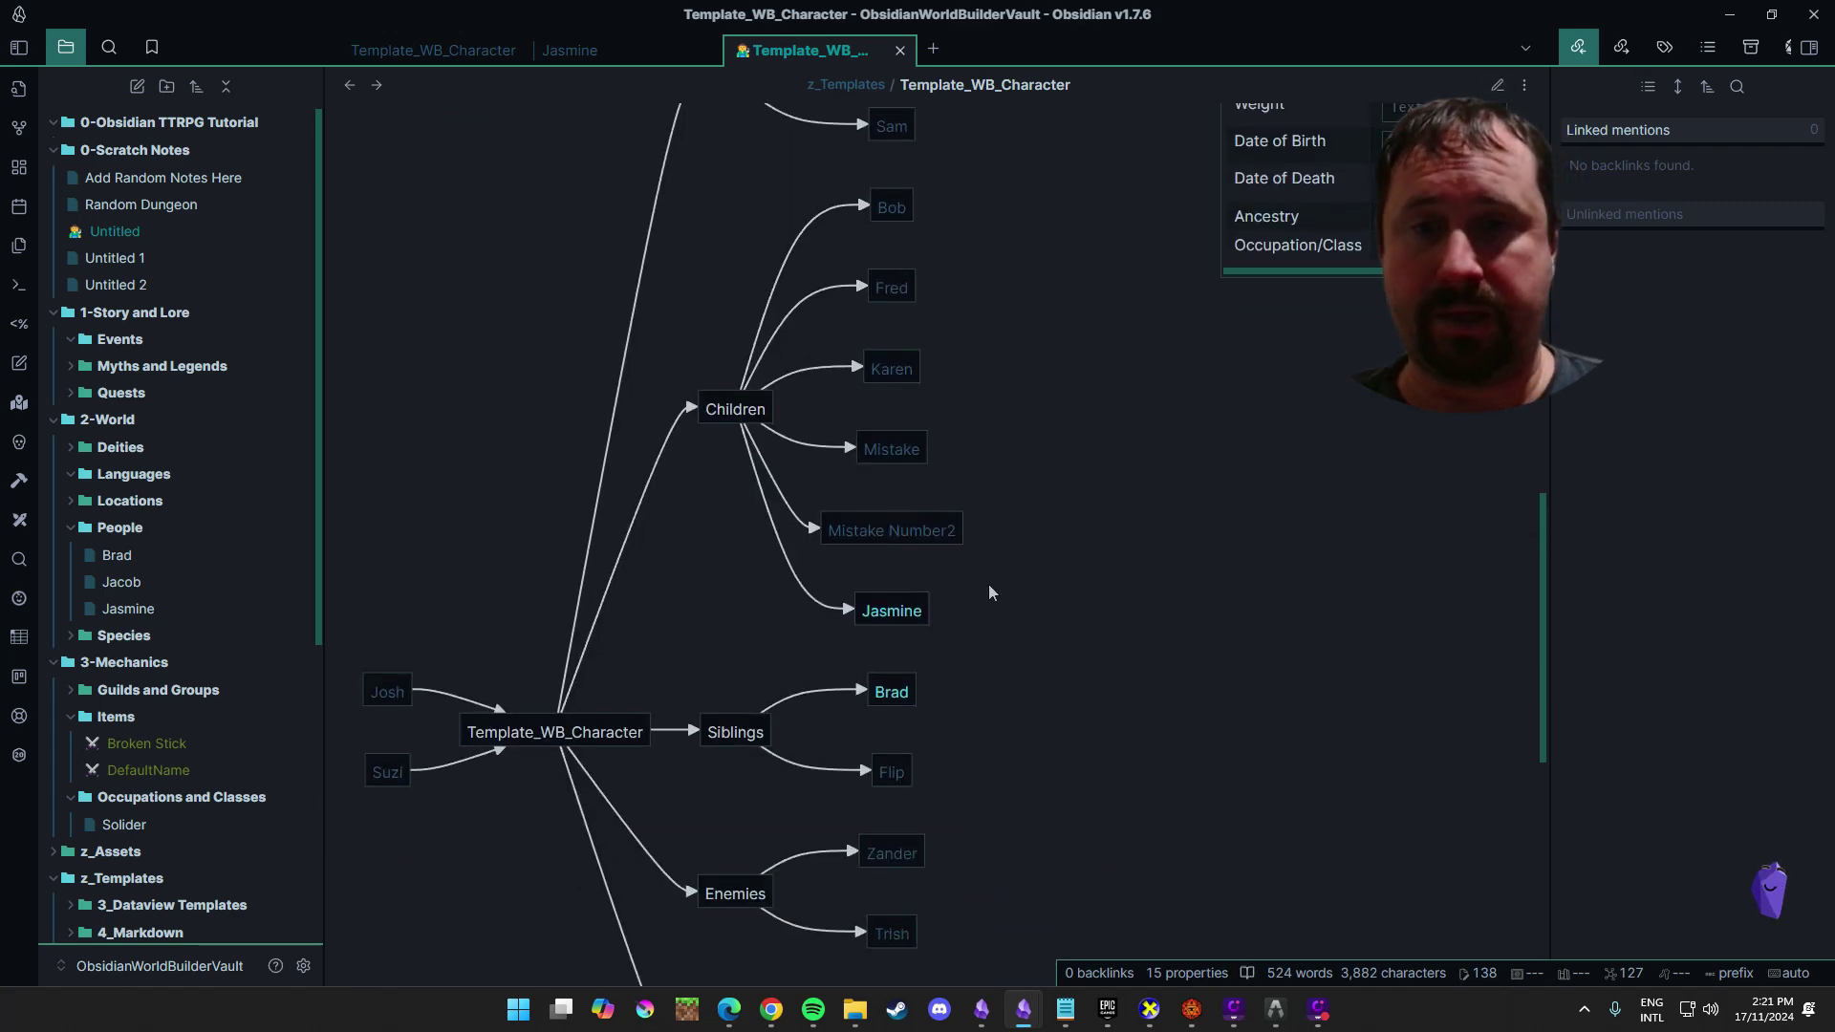
left_click(891, 611)
Replace Jasmine's 'is a child.' text with the pasted template and render it
left_click(1498, 84)
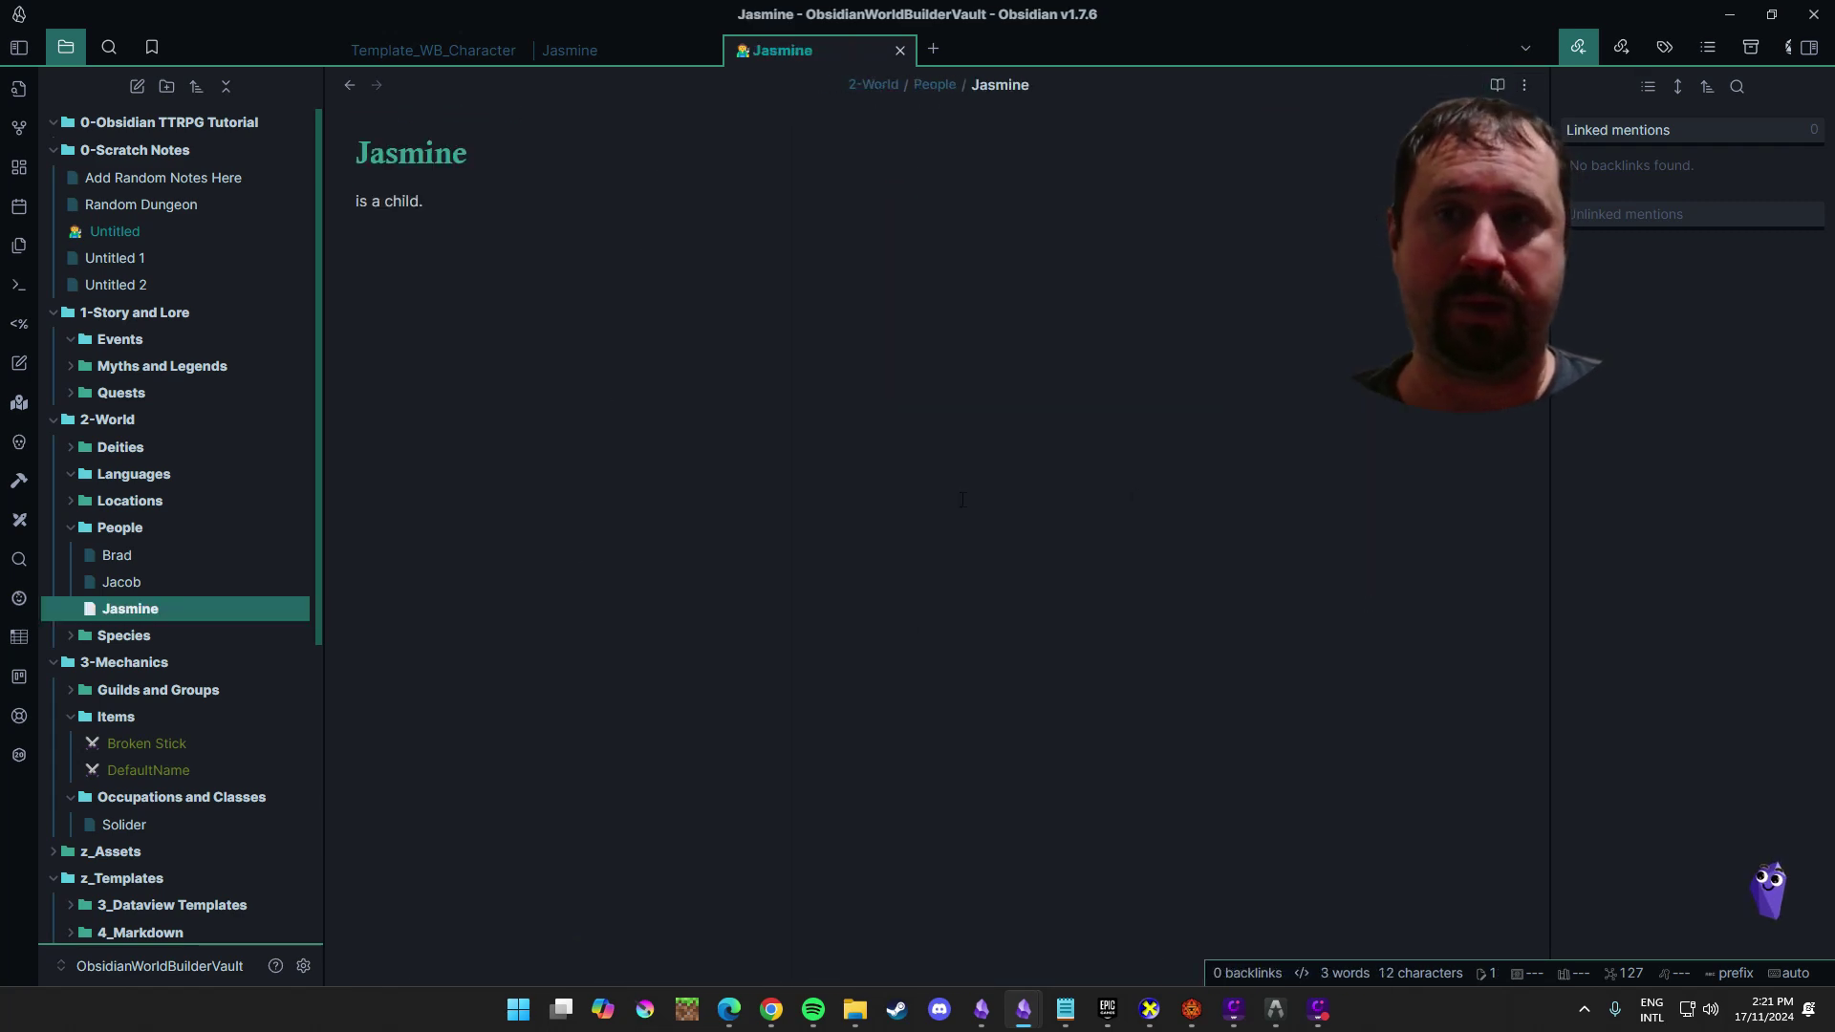
key("ctrl+a")
key("BackSpace")
key("ctrl+v")
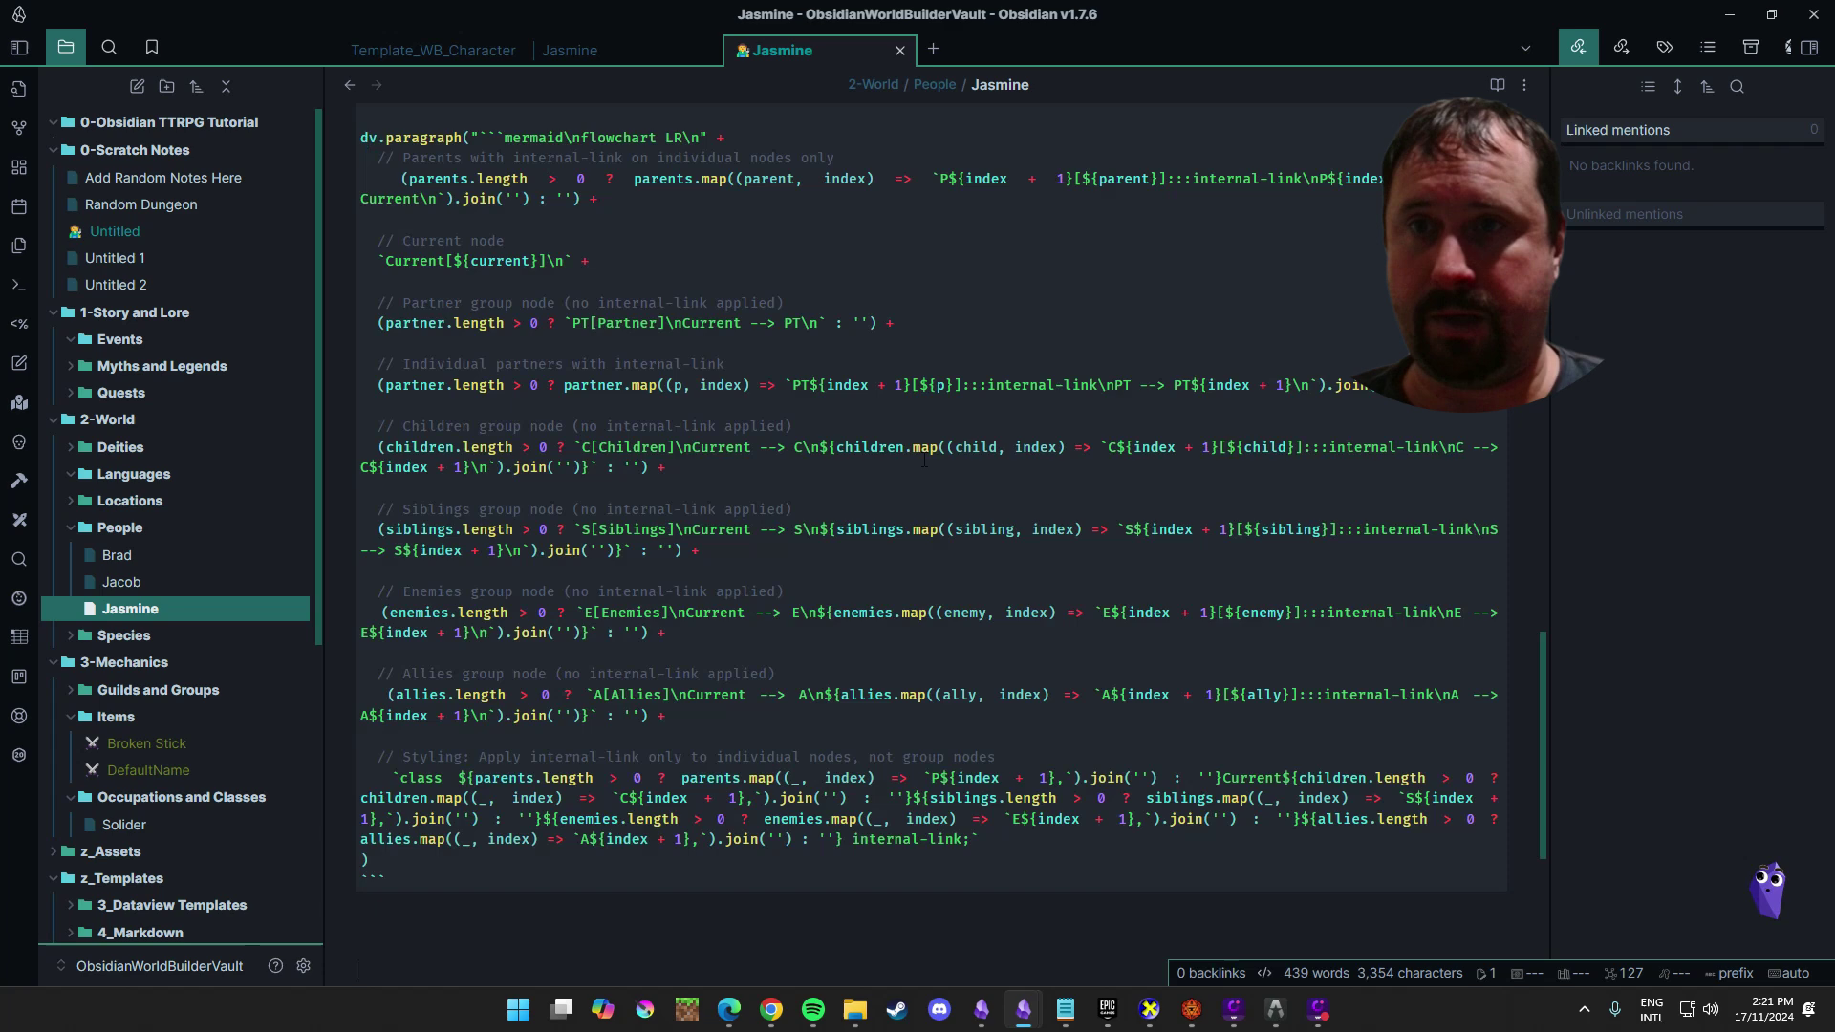
left_click(1497, 85)
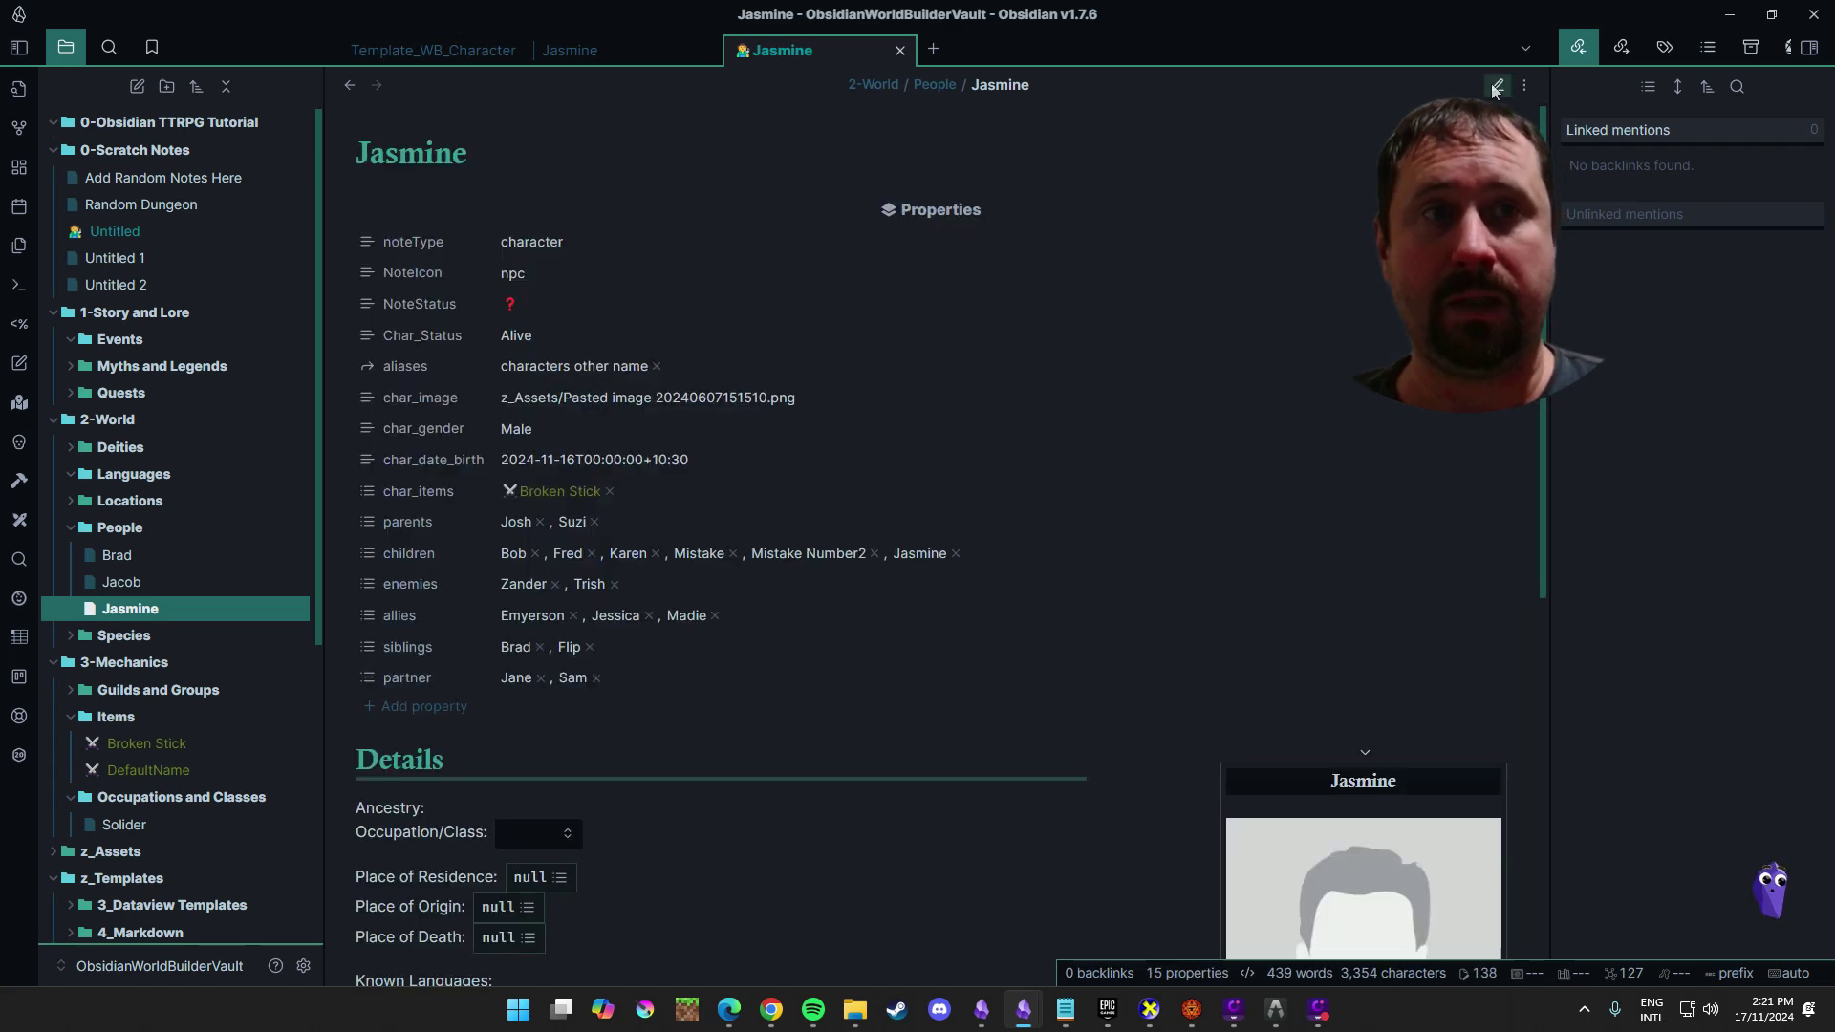
scroll(1197, 501, "down", 10)
scroll(1196, 502, "up", 10)
Reopen Jasmine via the template's chart link and review its Jasmine-centred relationship chart
left_click(350, 86)
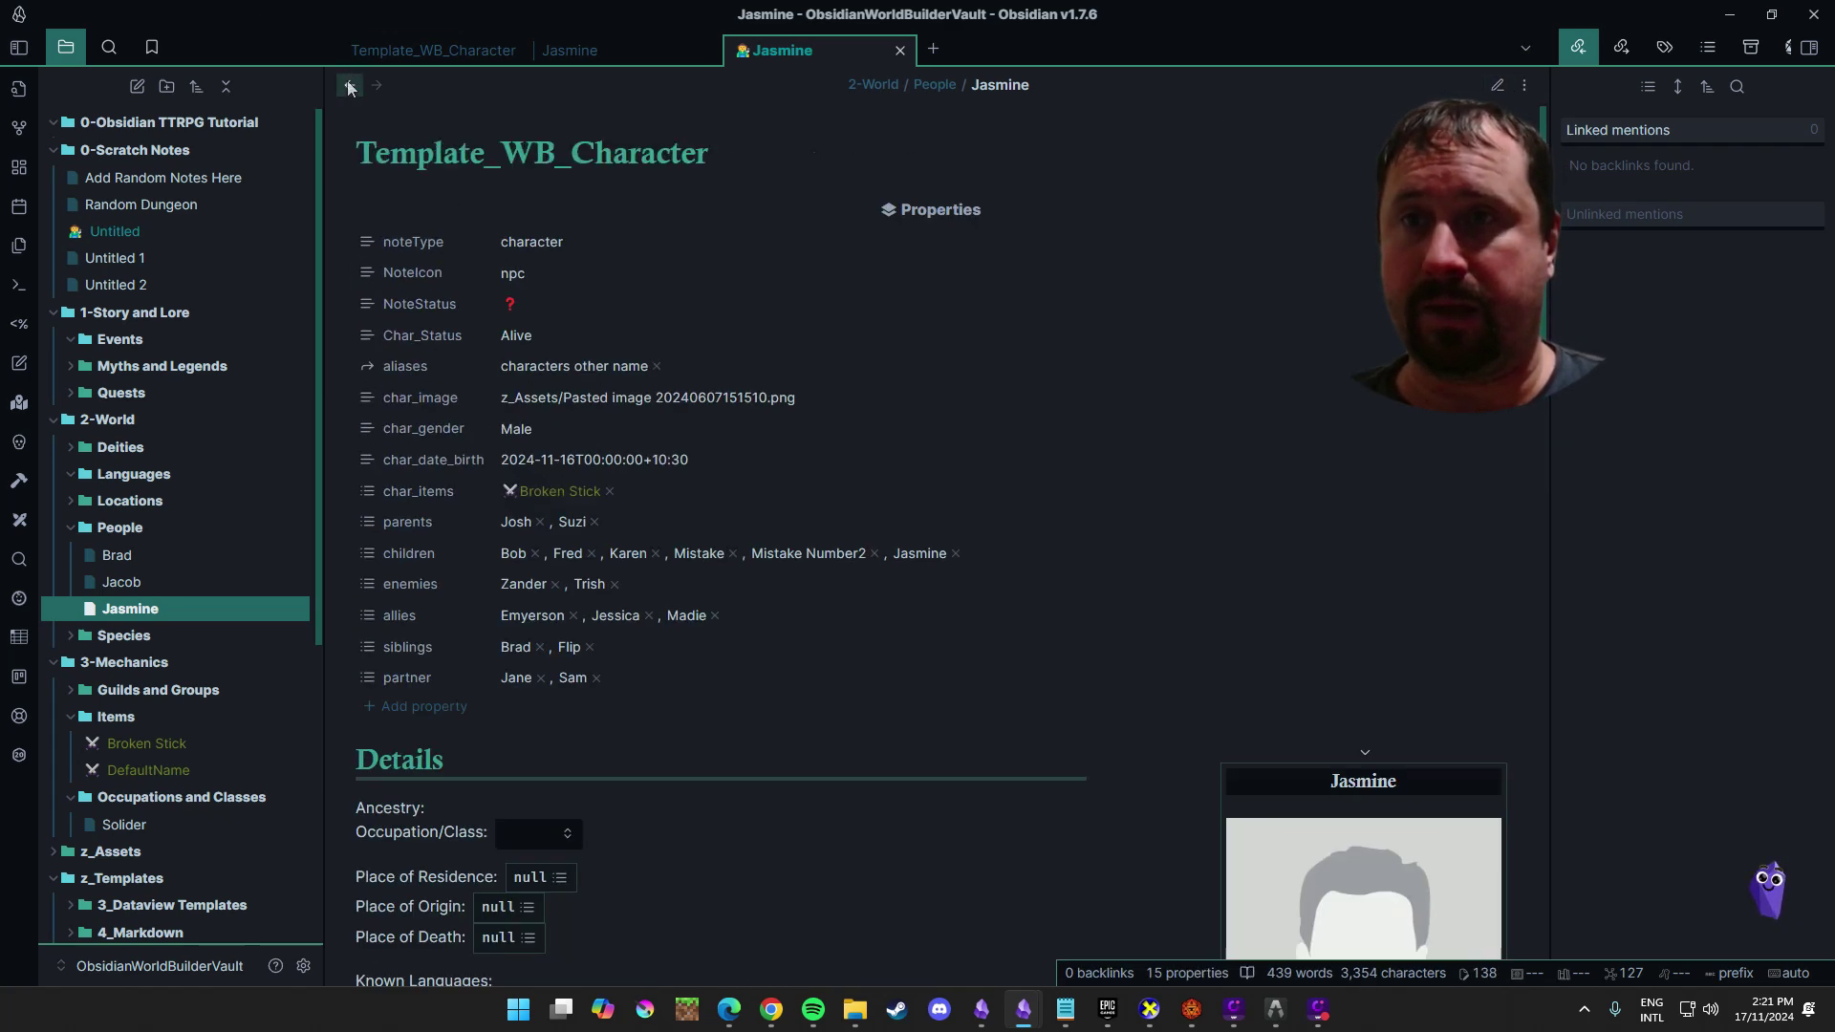
mouse_move(903, 517)
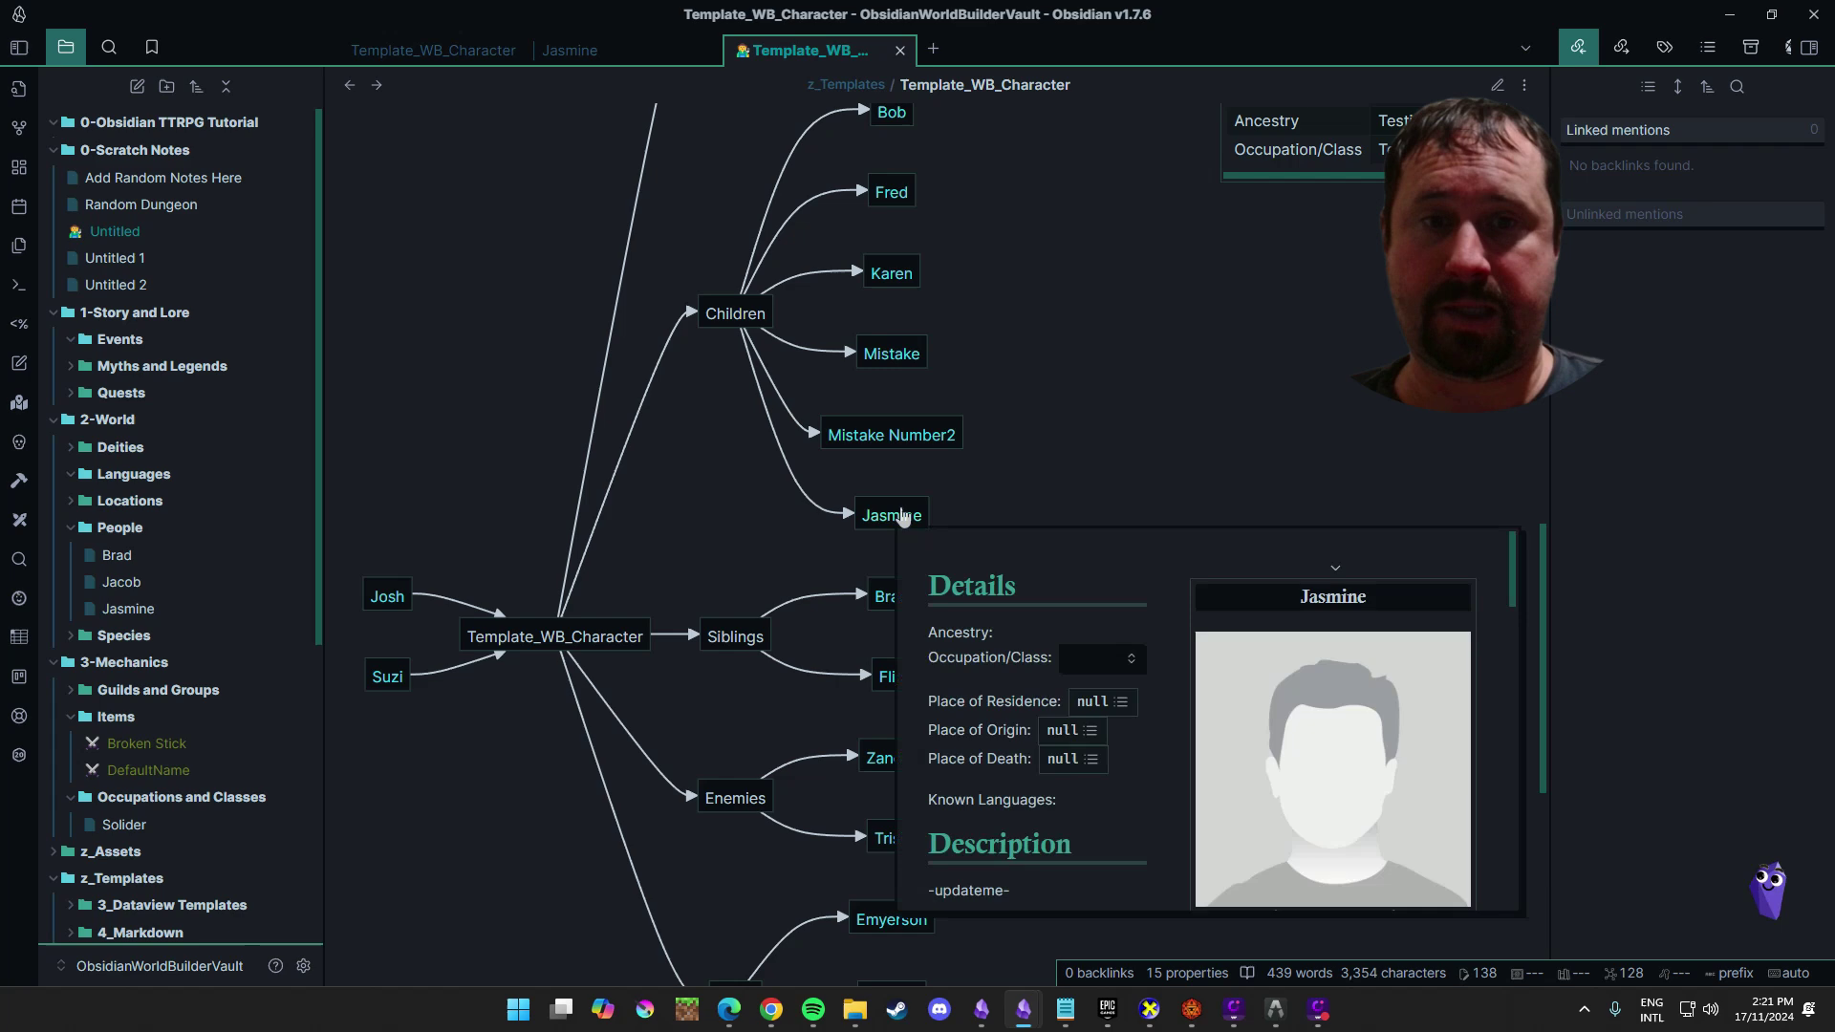
scroll(1090, 649, "down", 10)
scroll(1096, 685, "up", 3)
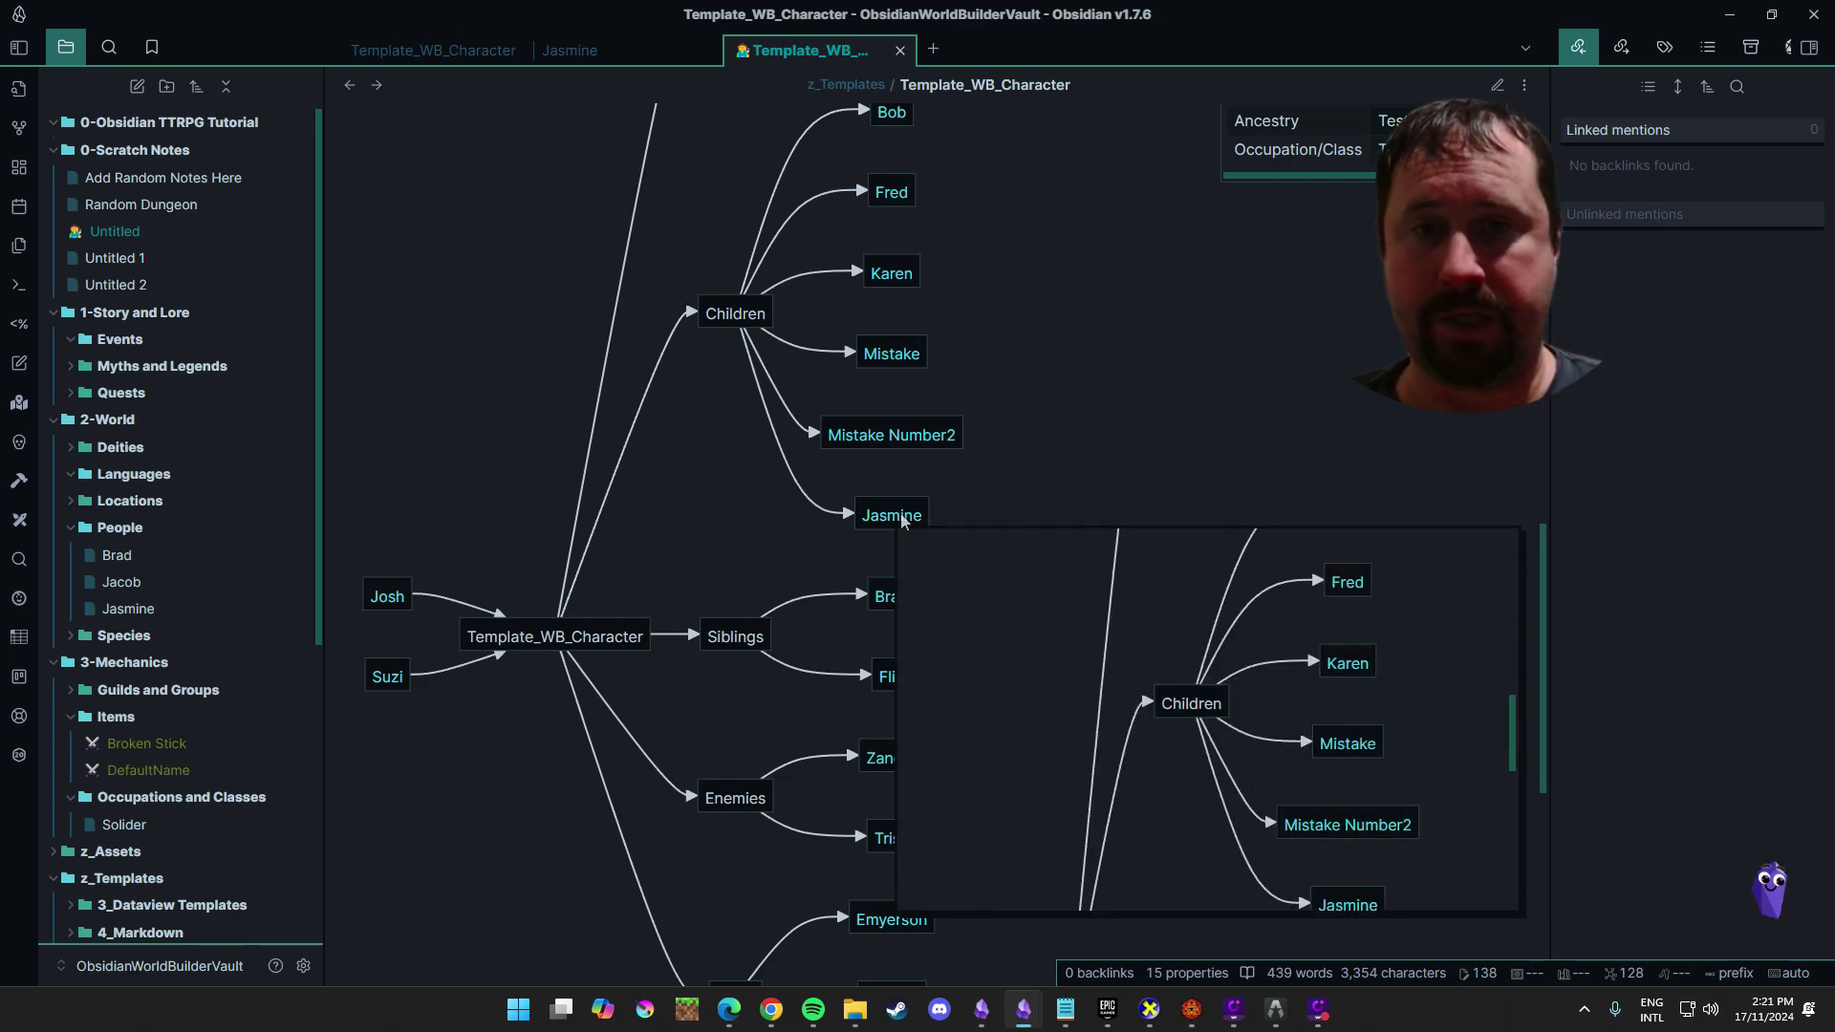
left_click(898, 517)
scroll(935, 502, "down", 5)
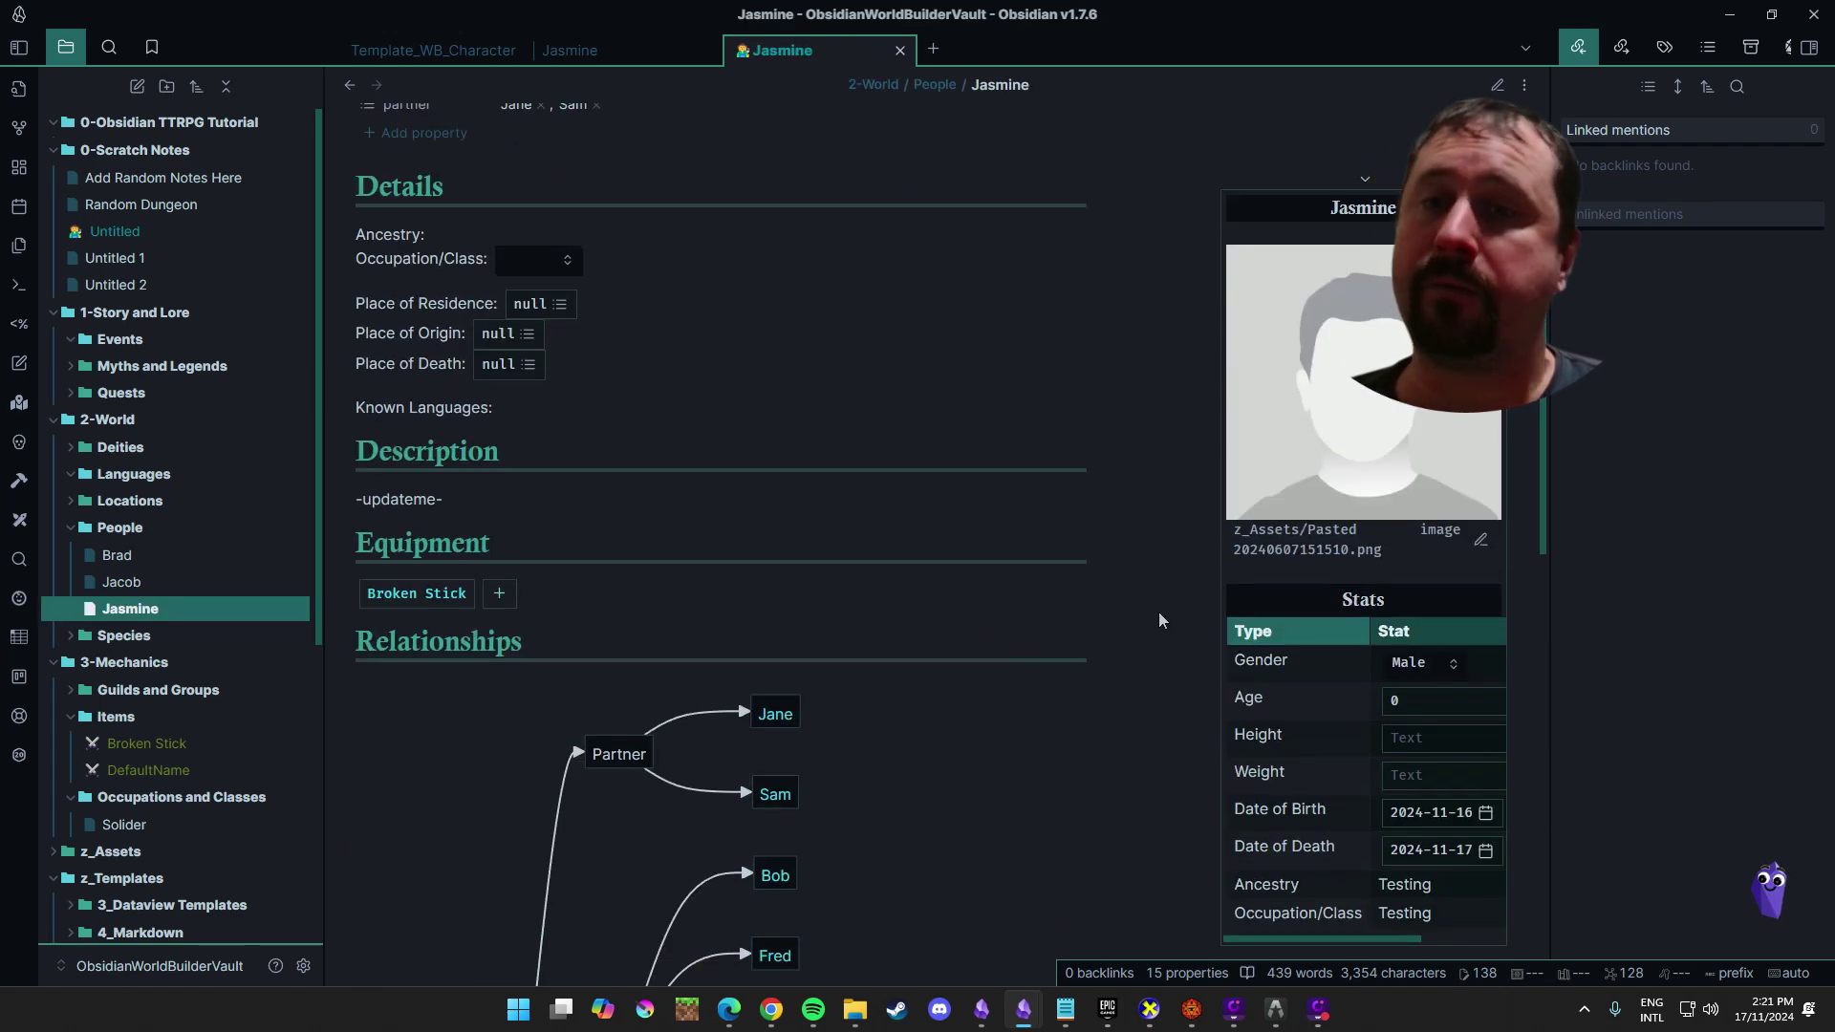
scroll(932, 573, "down", 6)
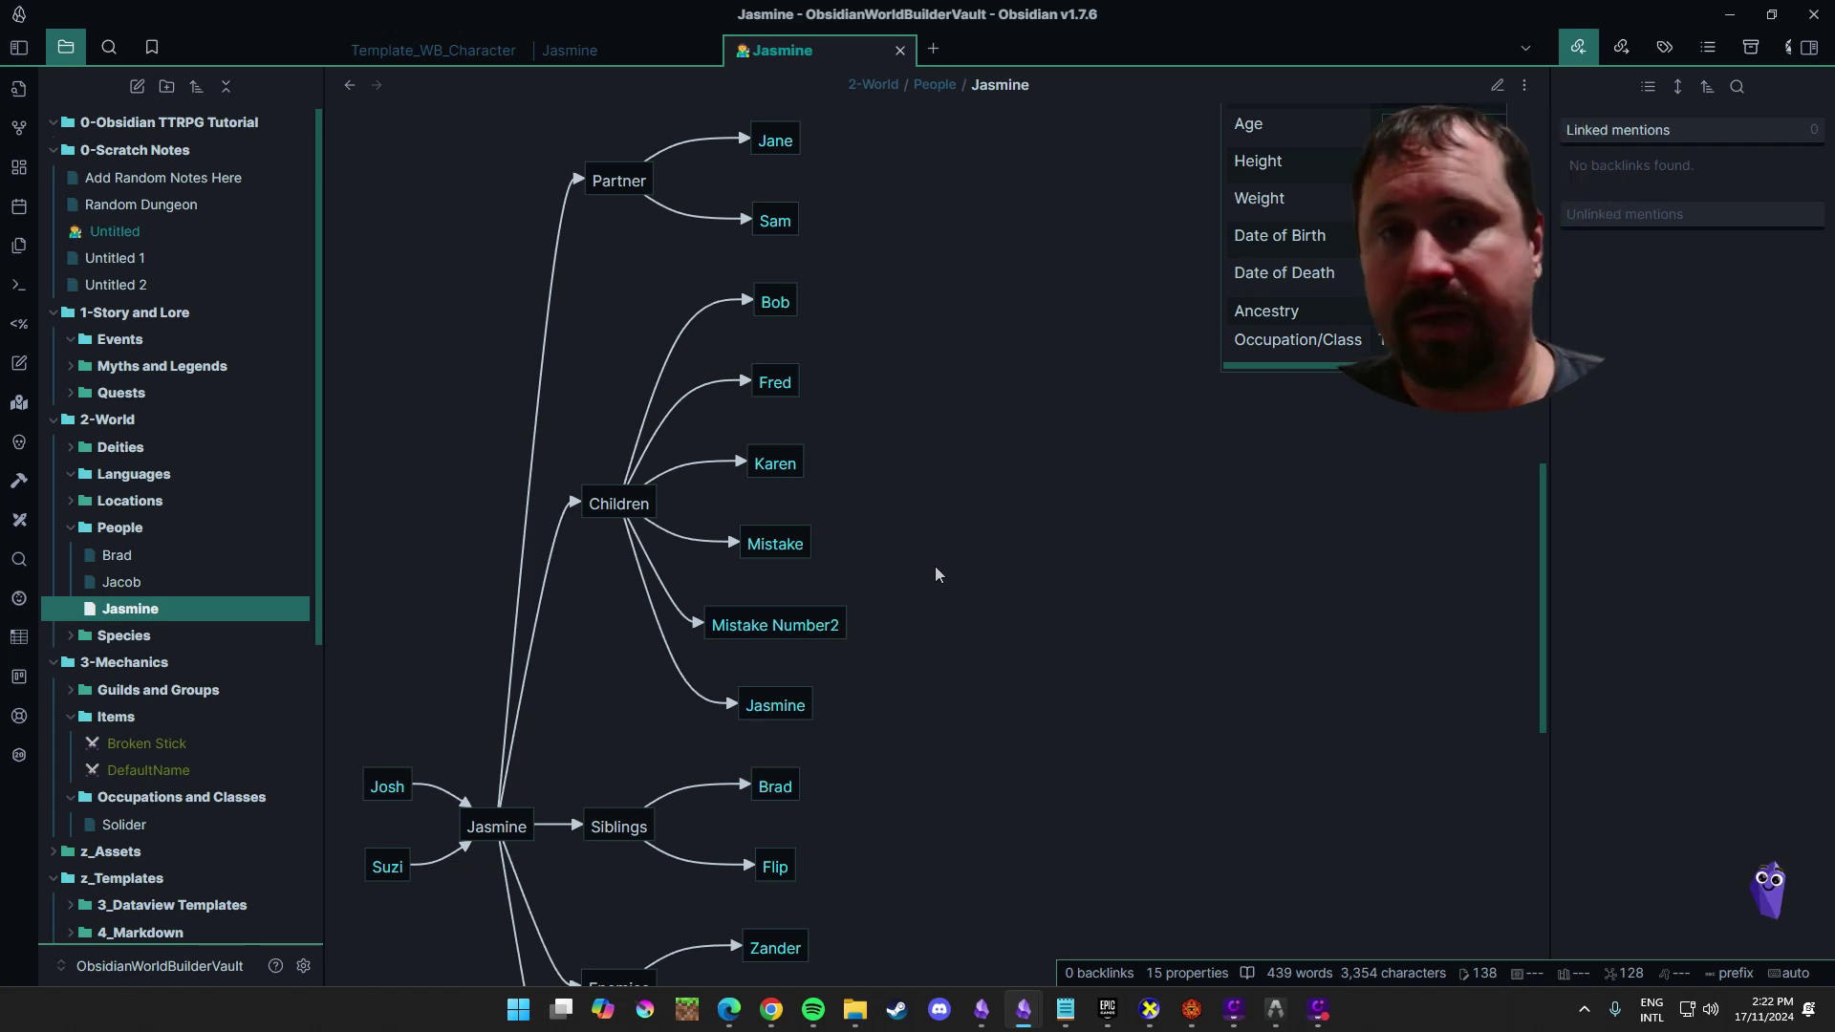
scroll(1128, 526, "down", 7)
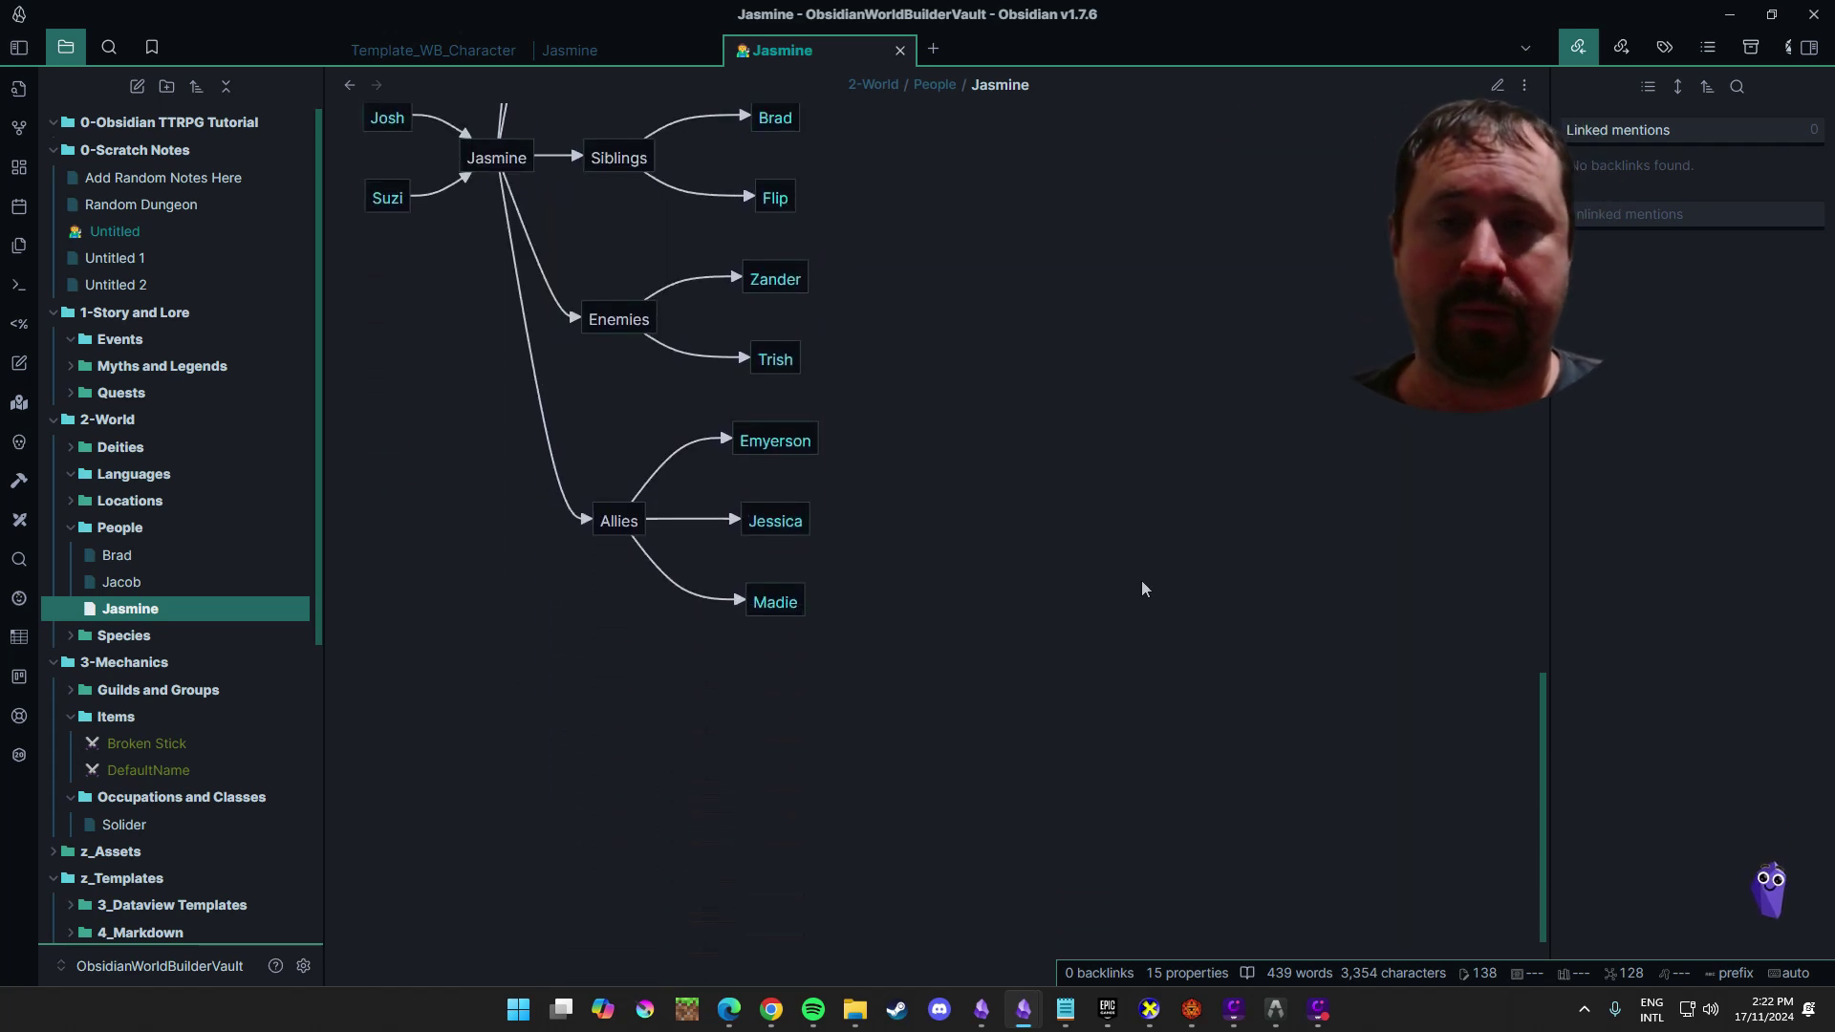
scroll(1101, 577, "up", 5)
scroll(1101, 585, "up", 6)
scroll(1069, 479, "down", 7)
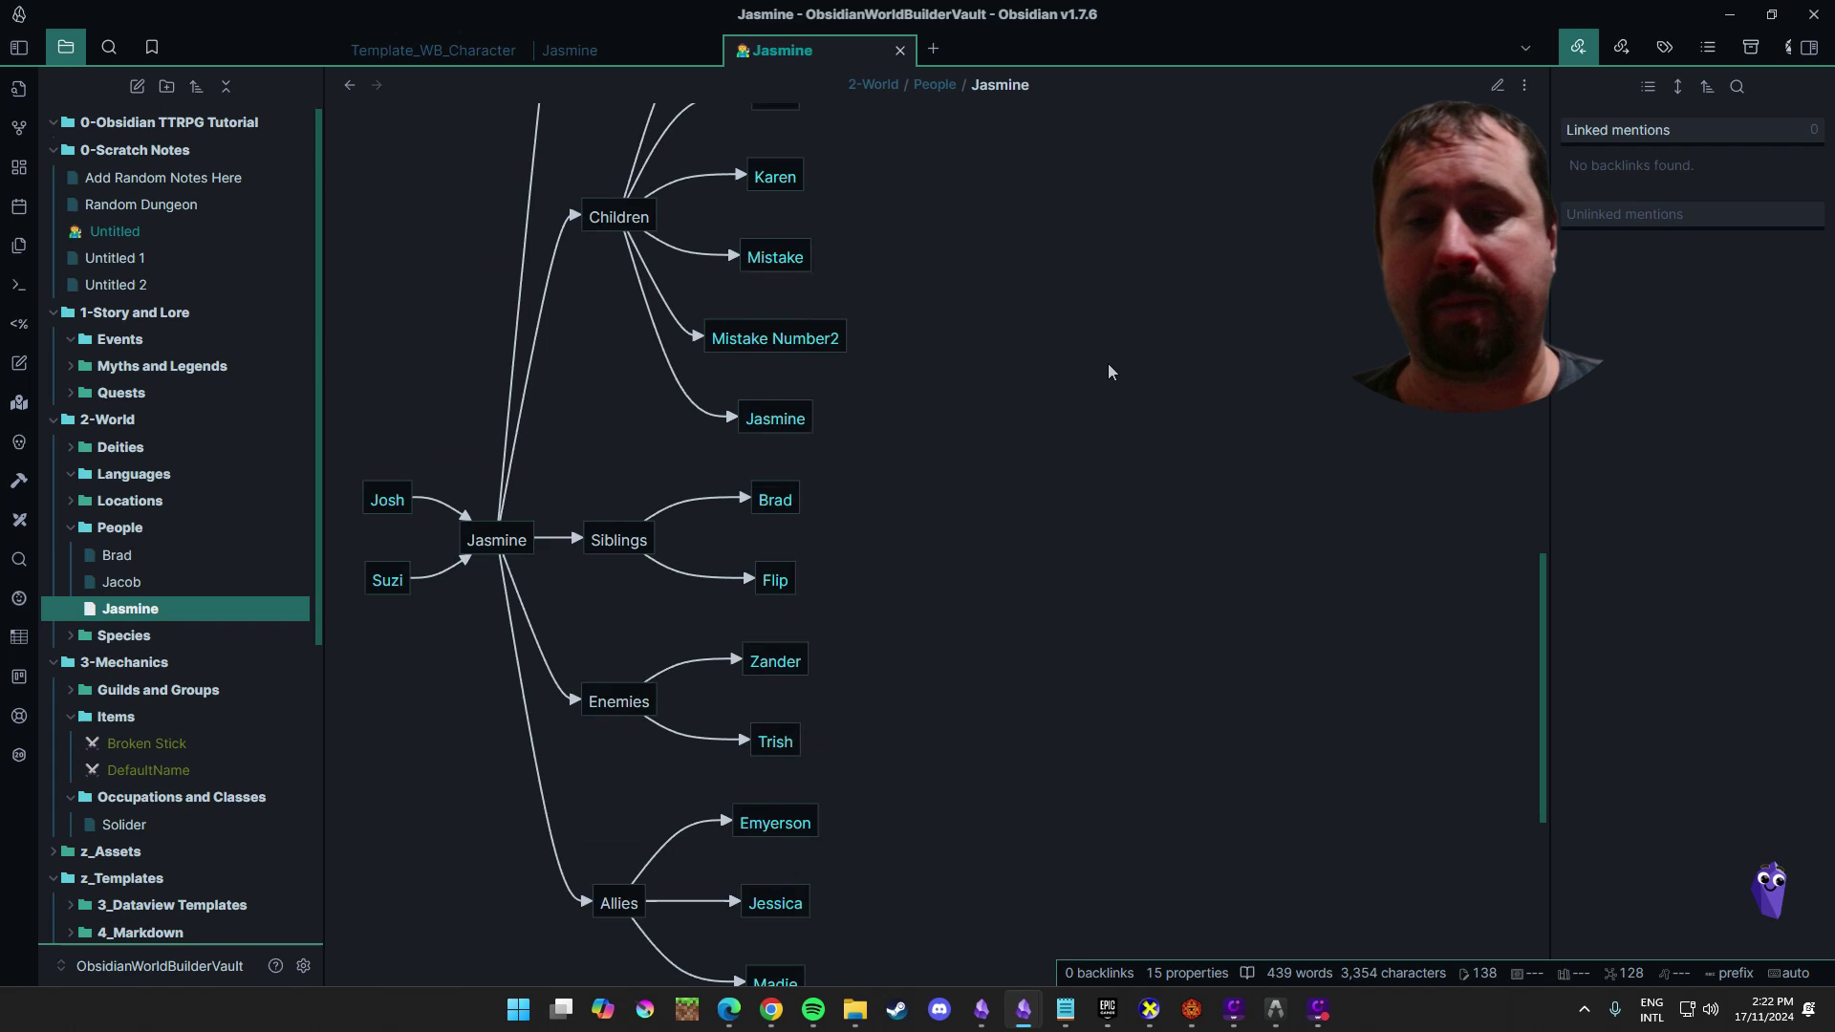
scroll(1138, 435, "up", 10)
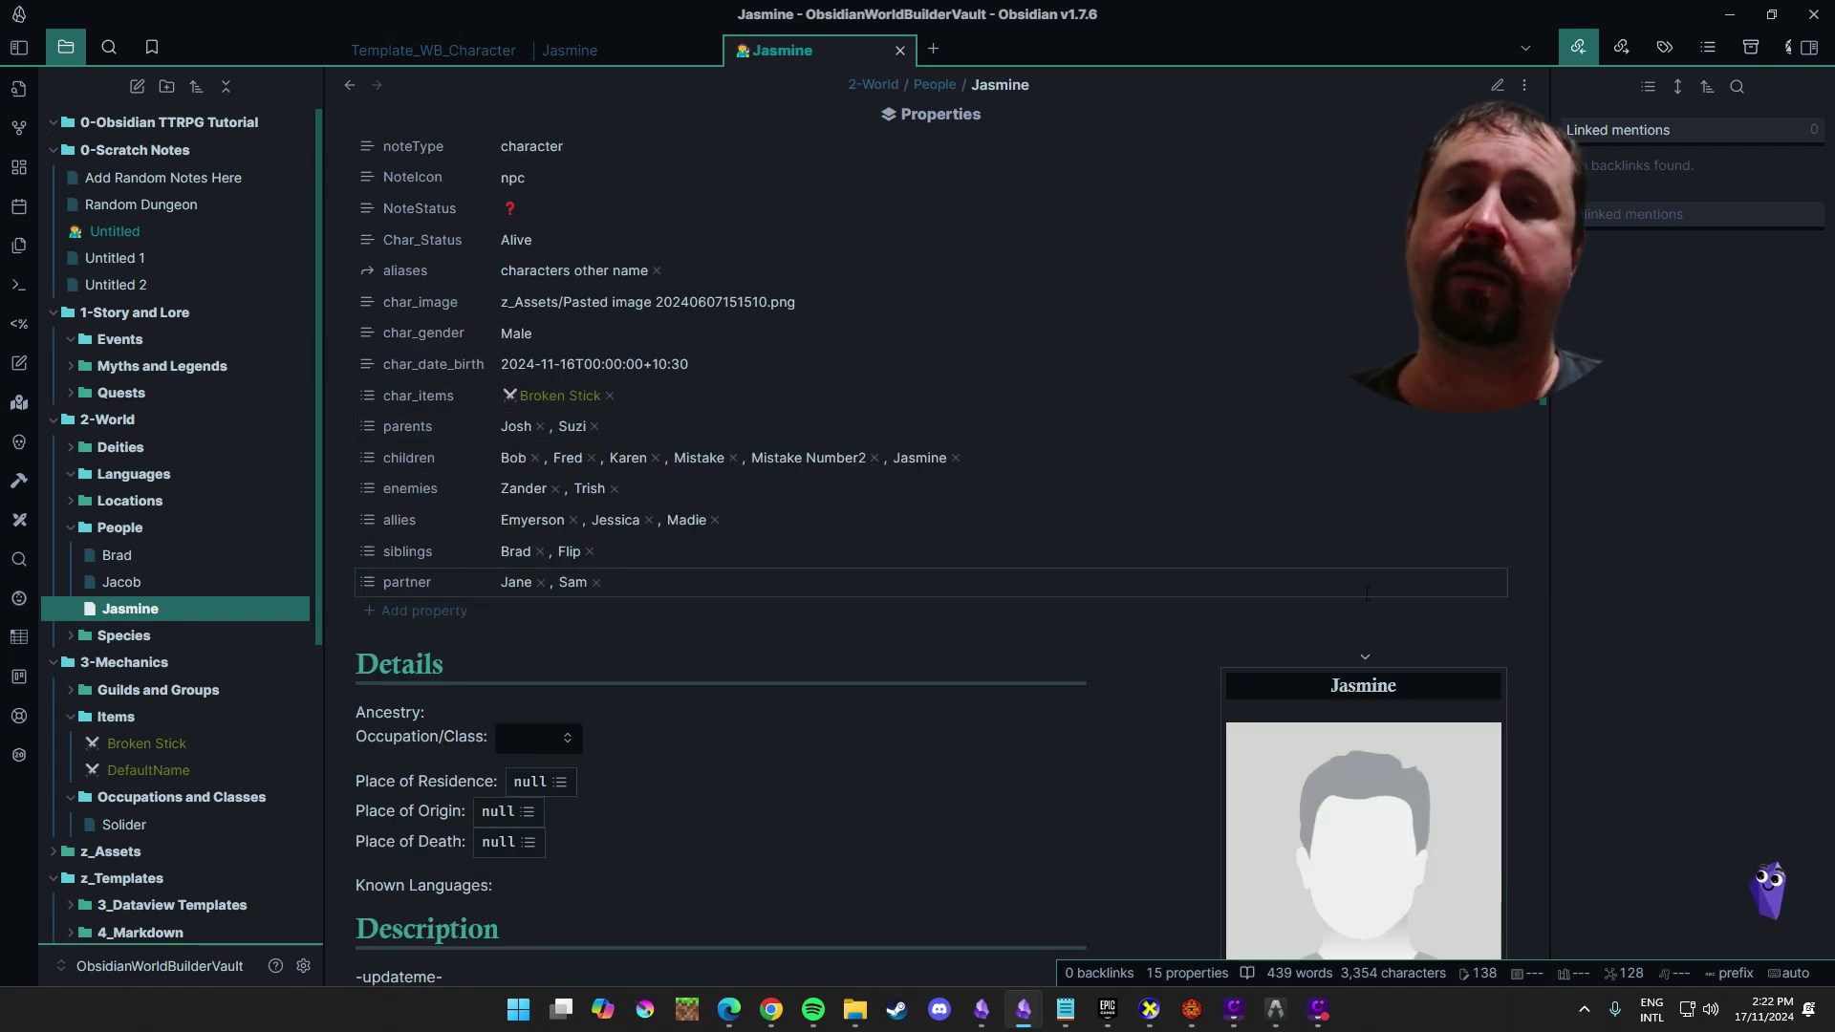
scroll(1189, 411, "down", 10)
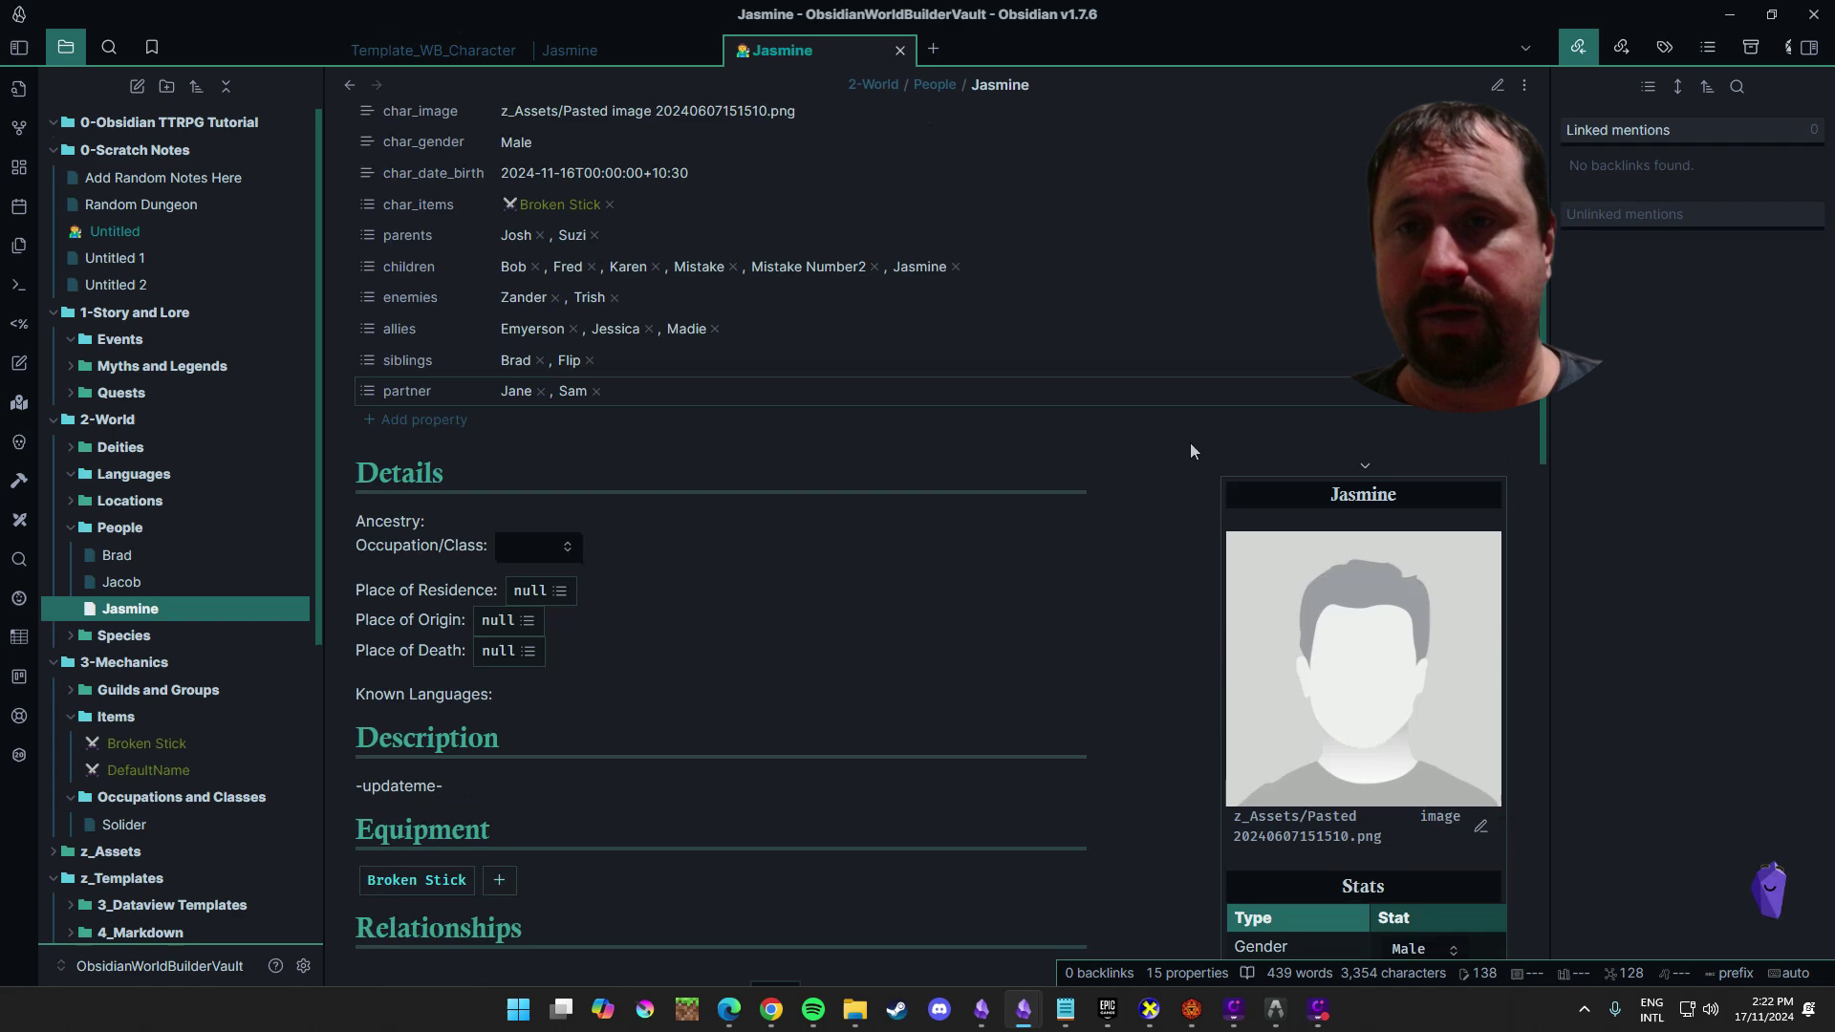
scroll(1152, 437, "down", 4)
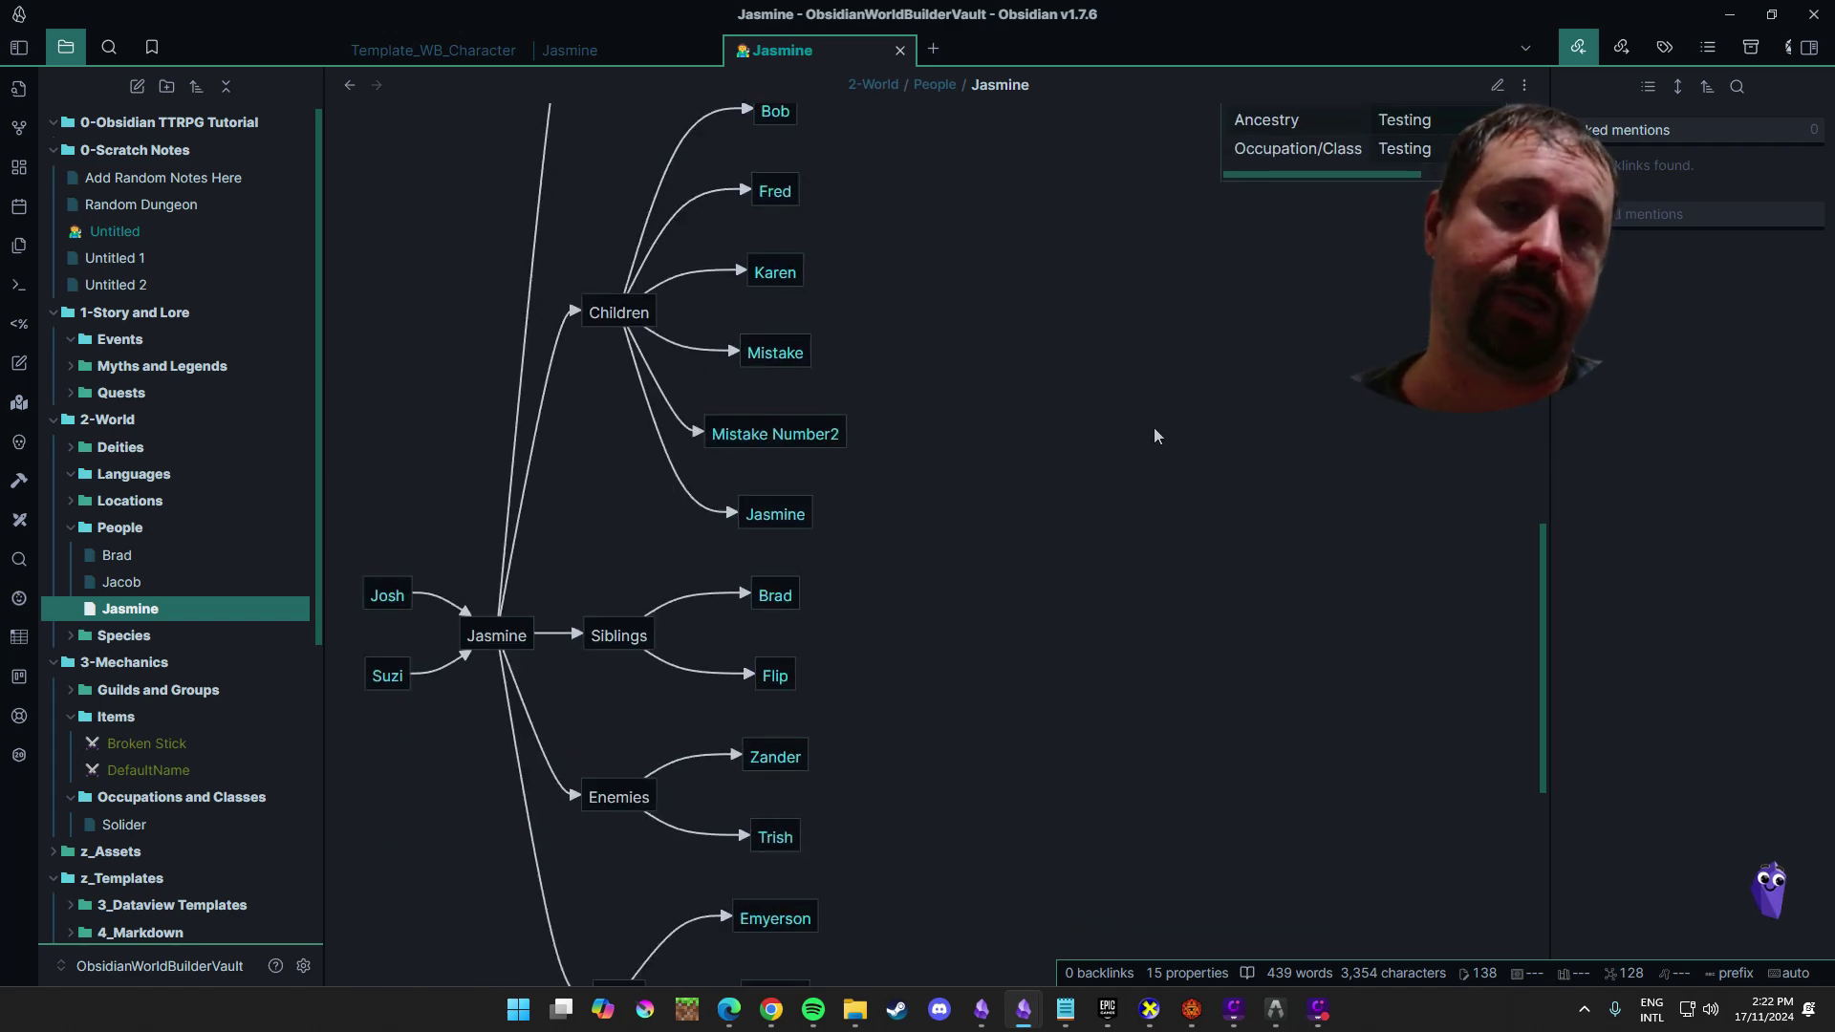